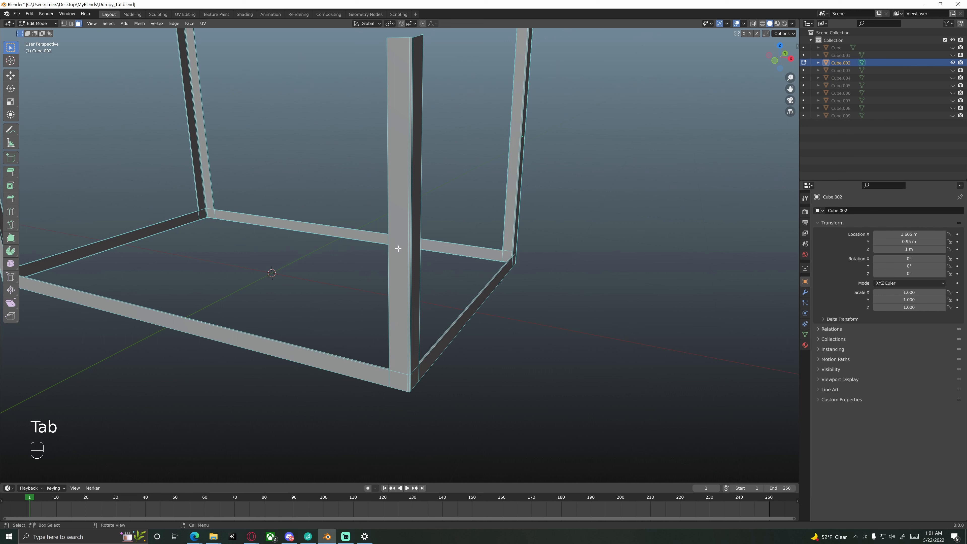
{"action": "middle_click_drag", "start_coordinate": [391, 252], "coordinate": [375, 252]}
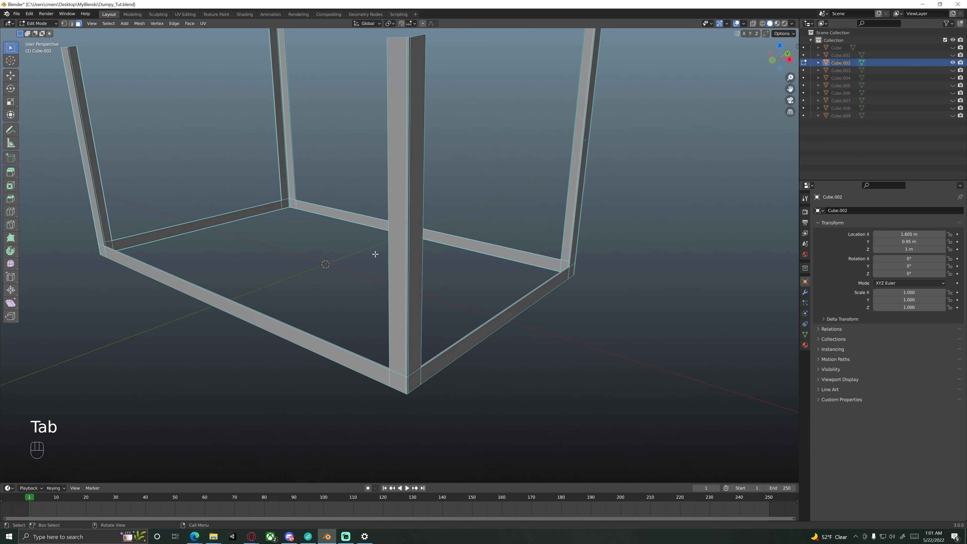
{"action": "key", "text": "u"}
{"action": "scroll", "coordinate": [376, 316], "scroll_direction": "down", "scroll_amount": 2}
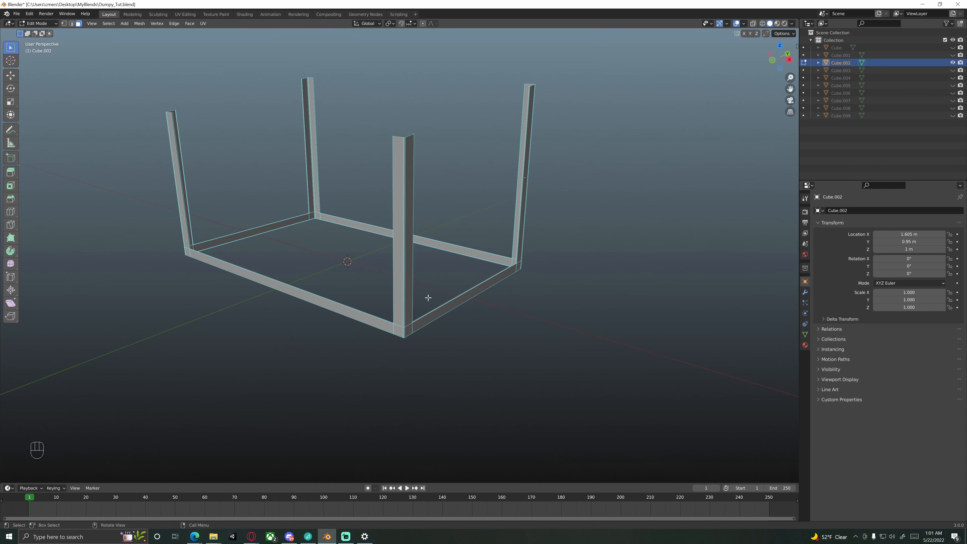
{"action": "middle_click_drag", "start_coordinate": [384, 259], "coordinate": [399, 256], "text": "shift"}
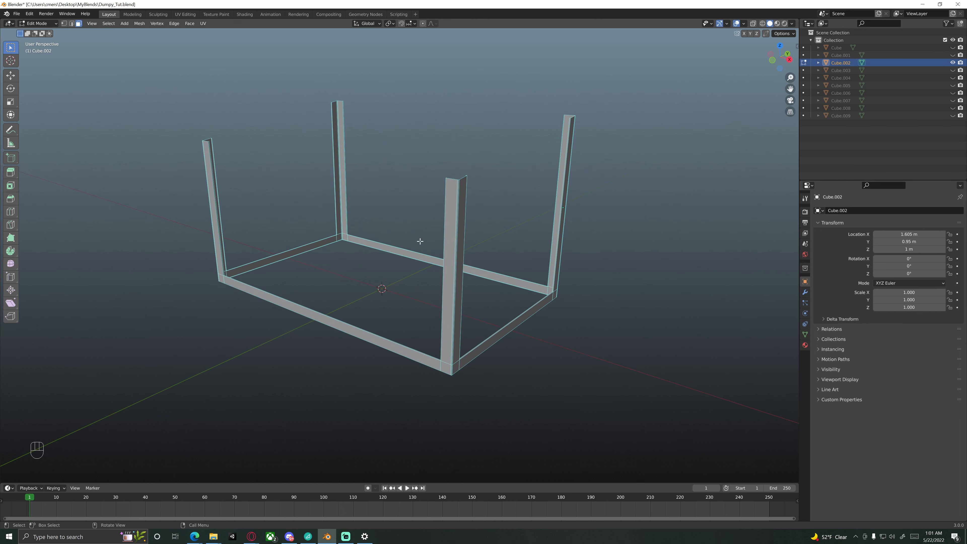
{"action": "scroll", "coordinate": [455, 284], "scroll_direction": "up", "scroll_amount": 1}
{"action": "middle_click_drag", "start_coordinate": [455, 285], "coordinate": [398, 250], "text": "shift"}
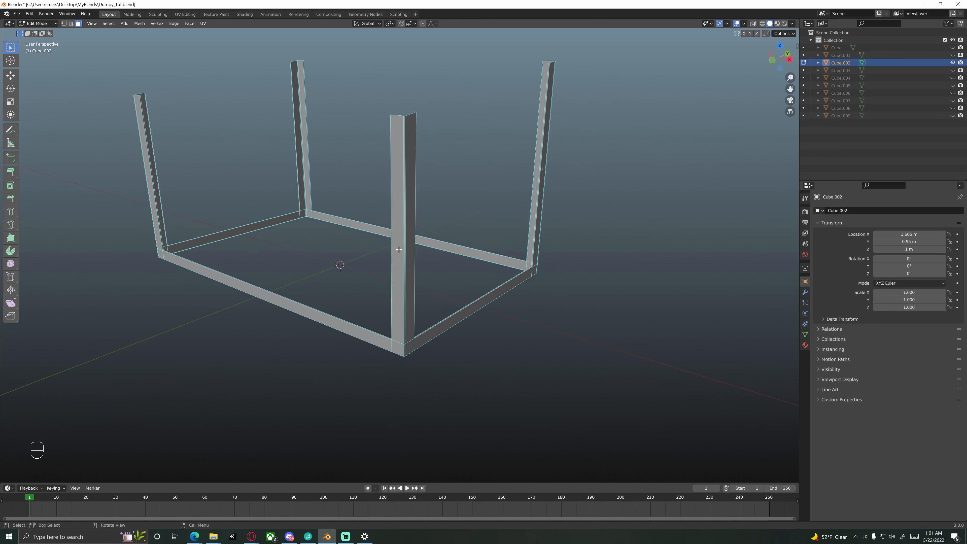
Switch to edge selection and select the short vertical edge where the bottom rail meets the leg at one lower corner.
{"action": "scroll", "coordinate": [399, 259], "scroll_direction": "up", "scroll_amount": 3}
{"action": "key", "text": "2"}
{"action": "middle_click_drag", "start_coordinate": [380, 331], "coordinate": [476, 275], "text": "shift"}
{"action": "middle_click_drag", "start_coordinate": [453, 278], "coordinate": [492, 246], "text": "shift"}
{"action": "scroll", "coordinate": [493, 246], "scroll_direction": "up", "scroll_amount": 2}
{"action": "middle_click_drag", "start_coordinate": [532, 278], "coordinate": [443, 264]}
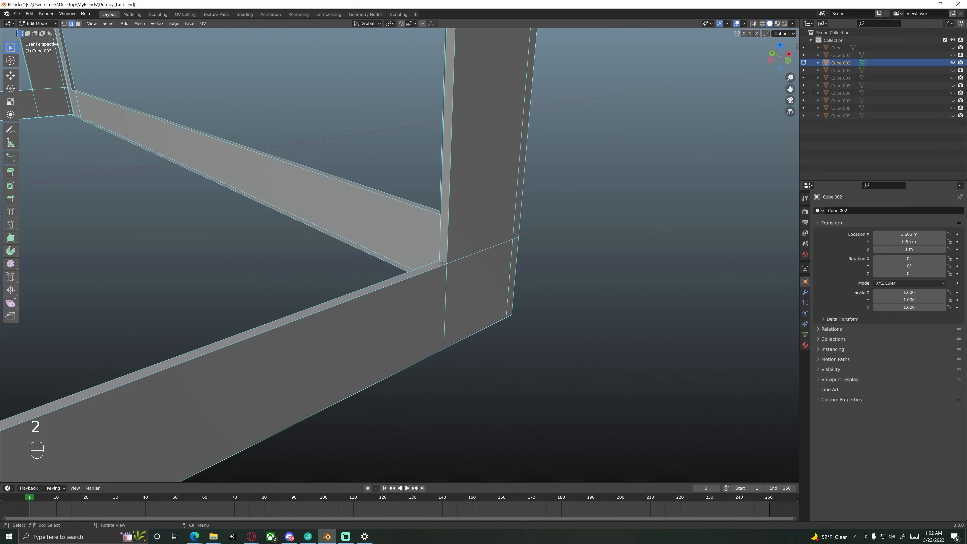
{"action": "middle_click_drag", "start_coordinate": [448, 306], "coordinate": [450, 234]}
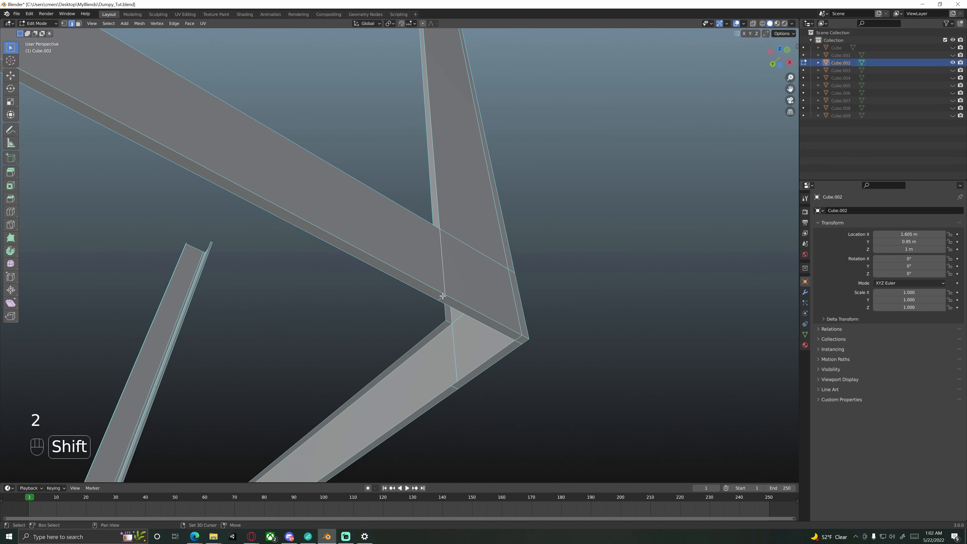
{"action": "middle_click_drag", "start_coordinate": [495, 280], "coordinate": [410, 252], "text": "shift"}
{"action": "middle_click_drag", "start_coordinate": [352, 285], "coordinate": [561, 306]}
{"action": "scroll", "coordinate": [562, 315], "scroll_direction": "down", "scroll_amount": 4}
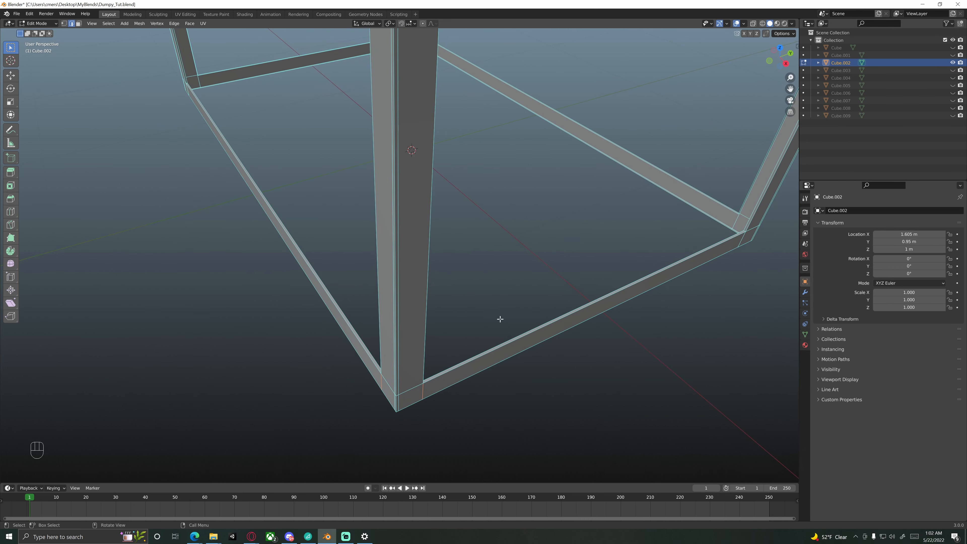
Add the matching short vertical edge on the other face and the bottom edges of the same corner to the selection.
{"action": "middle_click_drag", "start_coordinate": [500, 319], "coordinate": [476, 350]}
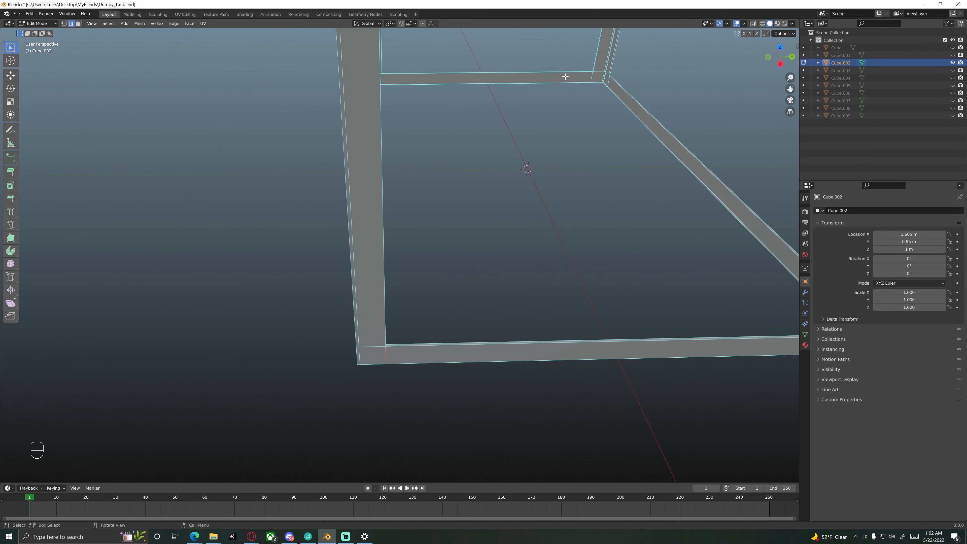
{"action": "middle_click_drag", "start_coordinate": [606, 334], "coordinate": [537, 329]}
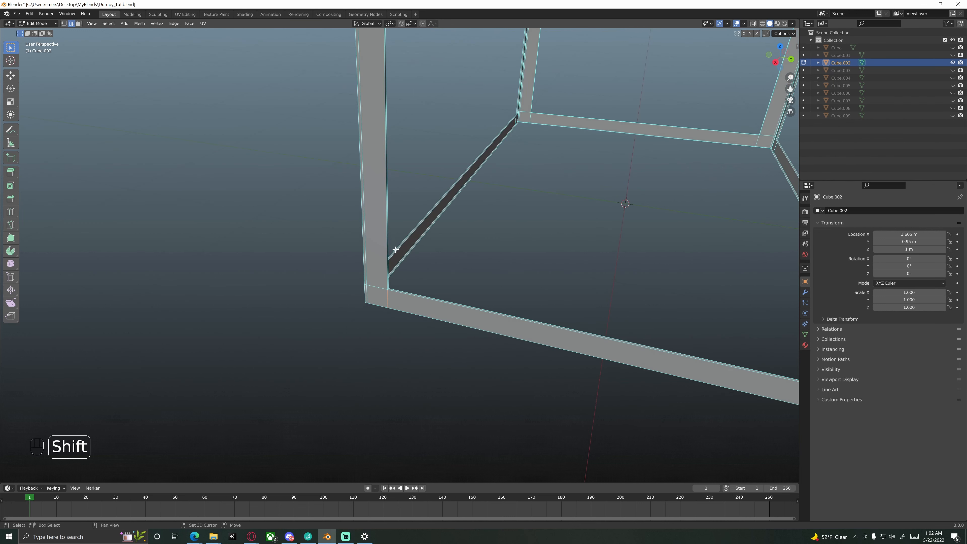
{"action": "scroll", "coordinate": [414, 217], "scroll_direction": "up", "scroll_amount": 2}
{"action": "middle_click_drag", "start_coordinate": [396, 249], "coordinate": [436, 219], "text": "shift"}
{"action": "scroll", "coordinate": [425, 224], "scroll_direction": "up", "scroll_amount": 1}
{"action": "middle_click_drag", "start_coordinate": [436, 219], "coordinate": [545, 162]}
{"action": "middle_click_drag", "start_coordinate": [393, 218], "coordinate": [424, 192], "text": "shift"}
{"action": "middle_click_drag", "start_coordinate": [405, 243], "coordinate": [404, 249]}
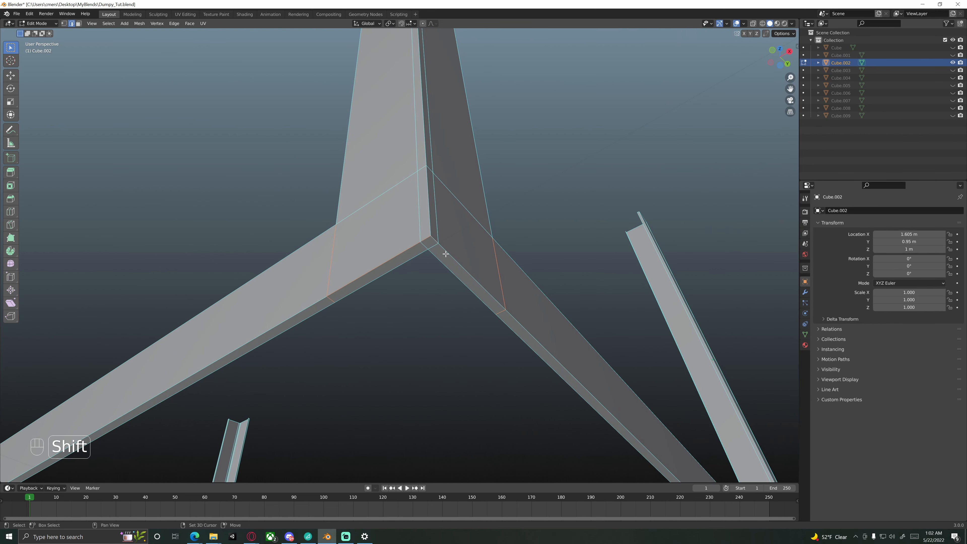
{"action": "scroll", "coordinate": [452, 252], "scroll_direction": "down", "scroll_amount": 3}
{"action": "middle_click_drag", "start_coordinate": [353, 177], "coordinate": [415, 251]}
{"action": "middle_click_drag", "start_coordinate": [370, 221], "coordinate": [317, 201]}
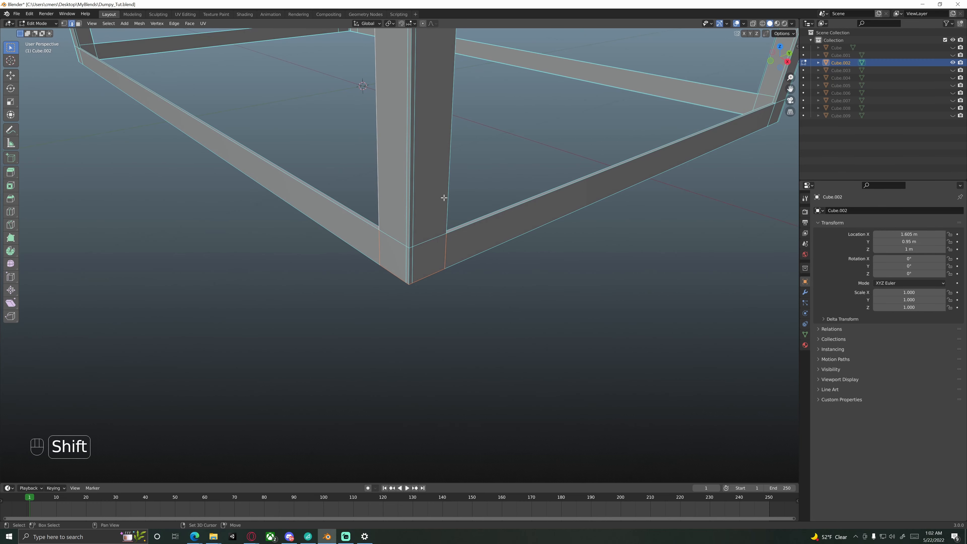
Add the short vertical edge where the bottom rail meets the leg at the second lower corner to the selection.
{"action": "middle_click_drag", "start_coordinate": [443, 199], "coordinate": [364, 202]}
{"action": "middle_click_drag", "start_coordinate": [472, 193], "coordinate": [436, 199]}
{"action": "middle_click_drag", "start_coordinate": [419, 202], "coordinate": [409, 255], "text": "shift"}
{"action": "scroll", "coordinate": [394, 225], "scroll_direction": "up", "scroll_amount": 2}
{"action": "scroll", "coordinate": [425, 214], "scroll_direction": "up", "scroll_amount": 3}
{"action": "middle_click_drag", "start_coordinate": [427, 222], "coordinate": [424, 194]}
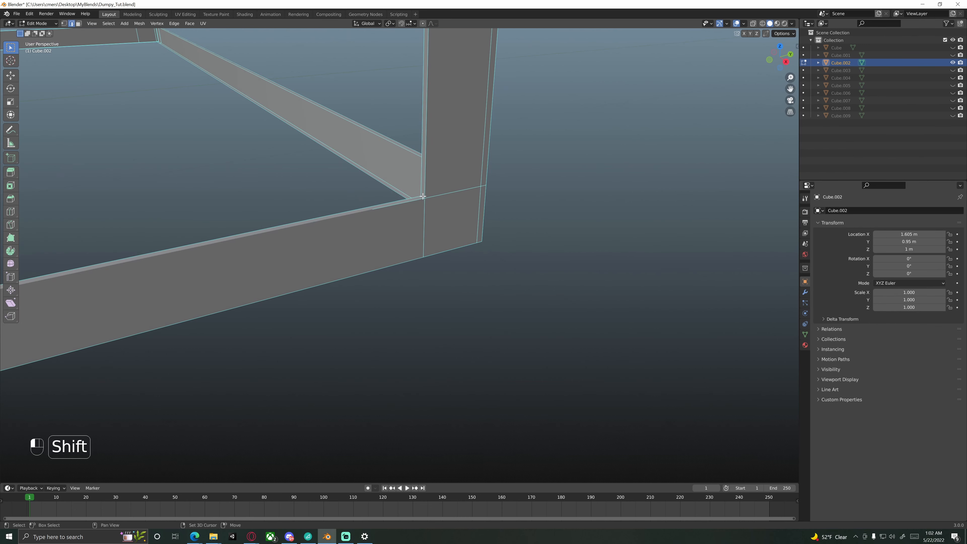
{"action": "middle_click_drag", "start_coordinate": [433, 247], "coordinate": [377, 208]}
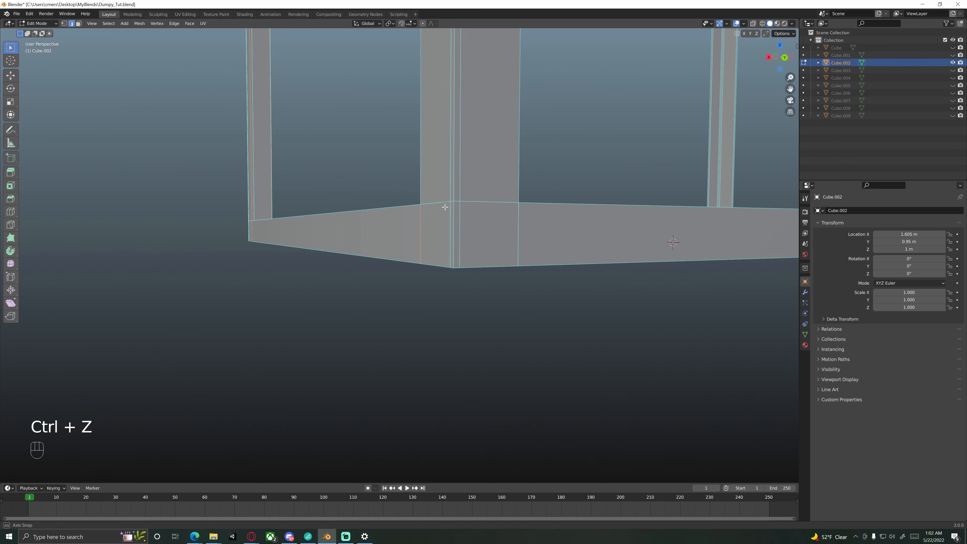
{"action": "middle_click_drag", "start_coordinate": [445, 207], "coordinate": [484, 215]}
{"action": "middle_click_drag", "start_coordinate": [483, 216], "coordinate": [480, 237], "text": "shift"}
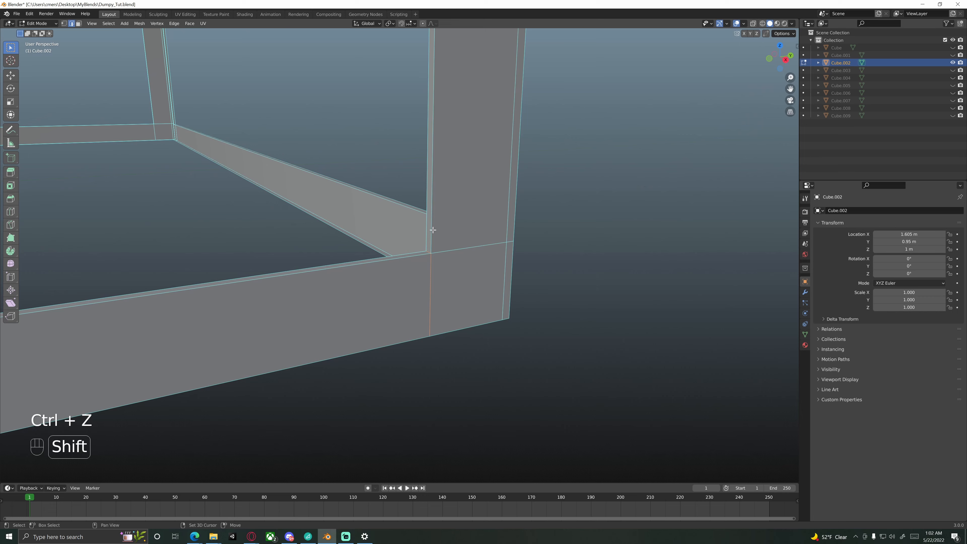
Add the second corner's bottom edges and the long side edges of its leg to the selection.
{"action": "middle_click_drag", "start_coordinate": [438, 278], "coordinate": [440, 208]}
{"action": "middle_click_drag", "start_coordinate": [487, 304], "coordinate": [434, 307]}
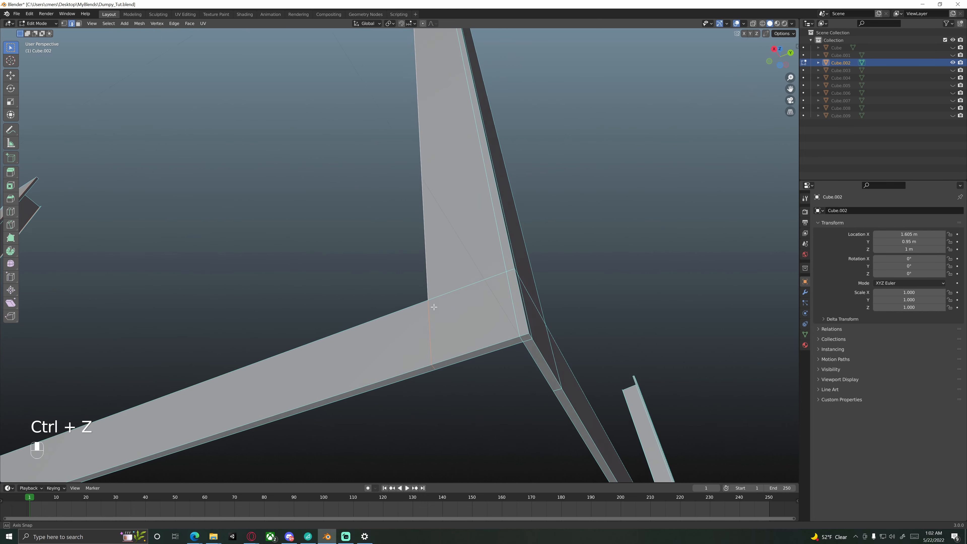
{"action": "middle_click_drag", "start_coordinate": [524, 335], "coordinate": [529, 343]}
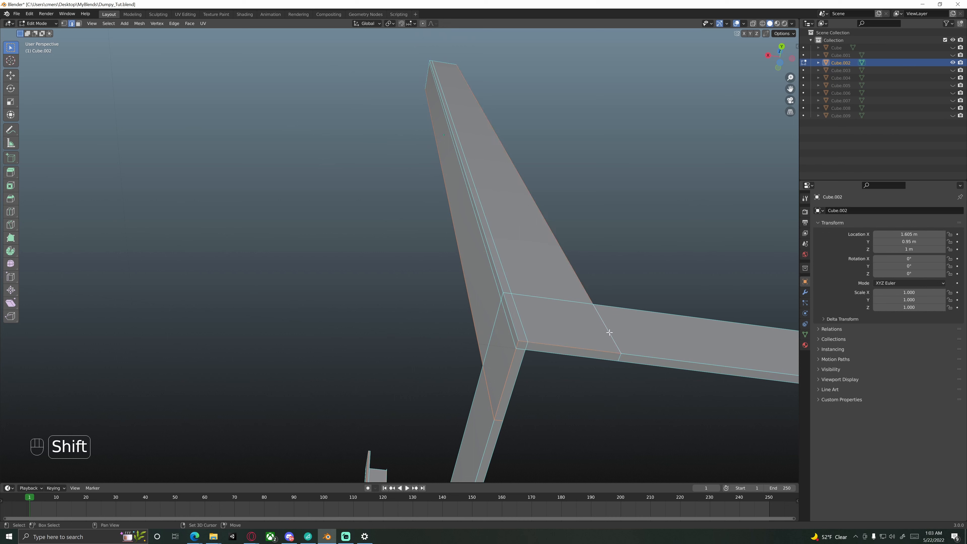
{"action": "middle_click_drag", "start_coordinate": [619, 358], "coordinate": [609, 300]}
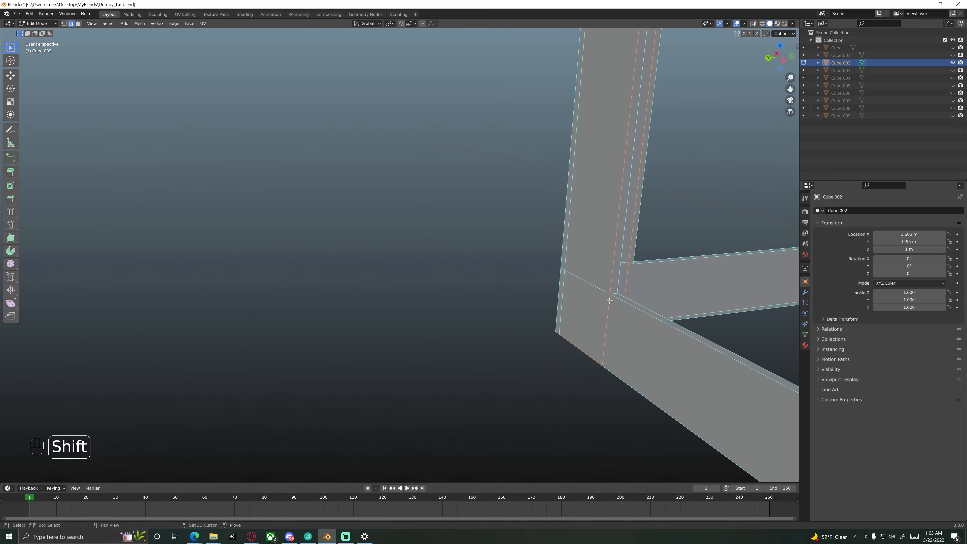
Add the short vertical edges and bottom edges of the third lower corner of the frame to the selection.
{"action": "scroll", "coordinate": [594, 295], "scroll_direction": "down", "scroll_amount": 5}
{"action": "middle_click_drag", "start_coordinate": [533, 307], "coordinate": [639, 296]}
{"action": "middle_click_drag", "start_coordinate": [677, 259], "coordinate": [471, 244], "text": "shift"}
{"action": "scroll", "coordinate": [635, 280], "scroll_direction": "down", "scroll_amount": 4}
{"action": "scroll", "coordinate": [497, 296], "scroll_direction": "up", "scroll_amount": 4}
{"action": "scroll", "coordinate": [506, 274], "scroll_direction": "up", "scroll_amount": 4}
{"action": "middle_click_drag", "start_coordinate": [559, 312], "coordinate": [459, 220], "text": "shift"}
{"action": "mouse_move", "coordinate": [466, 248]}
{"action": "middle_mouse_down", "text": "shift"}
{"action": "mouse_move", "coordinate": [479, 281]}
{"action": "mouse_move", "coordinate": [461, 253]}
{"action": "middle_mouse_up", "text": "shift"}
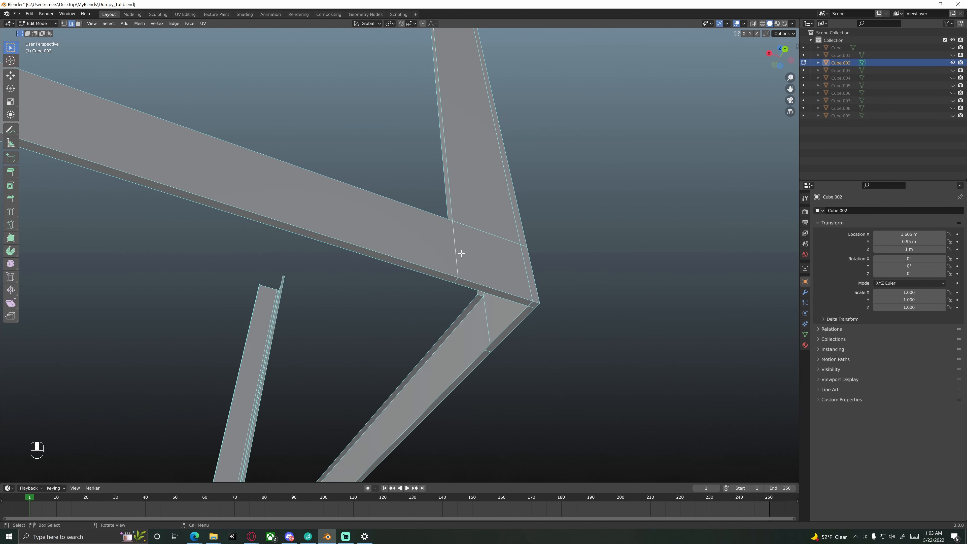
{"action": "middle_click_drag", "start_coordinate": [519, 275], "coordinate": [389, 285], "text": "shift"}
{"action": "left_click", "coordinate": [420, 277], "text": "shift"}
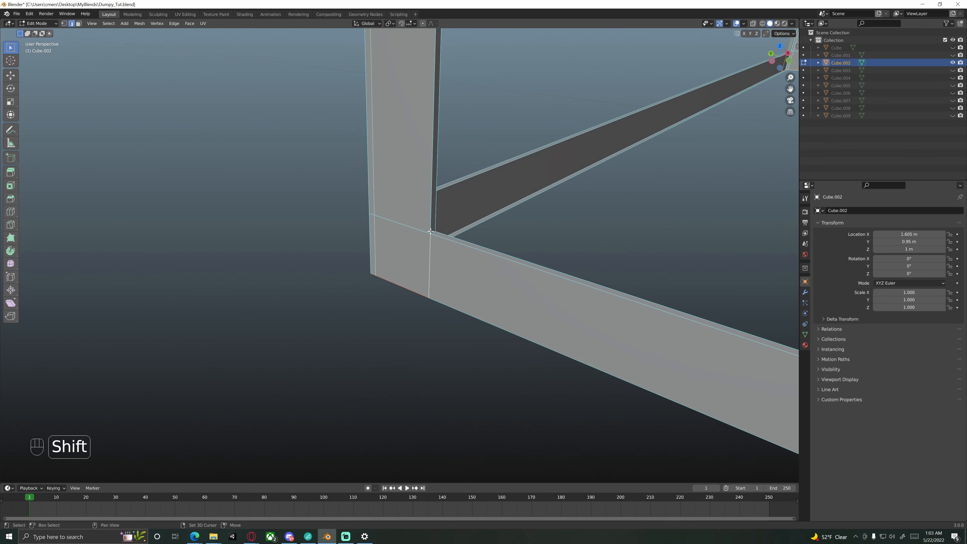
Add the short vertical edges and bottom edges of the fourth lower corner of the frame to the selection.
{"action": "middle_click_drag", "start_coordinate": [427, 210], "coordinate": [355, 275]}
{"action": "middle_click_drag", "start_coordinate": [354, 275], "coordinate": [171, 301], "text": "shift"}
{"action": "middle_click_drag", "start_coordinate": [524, 292], "coordinate": [415, 225], "text": "shift"}
{"action": "scroll", "coordinate": [425, 310], "scroll_direction": "up", "scroll_amount": 3}
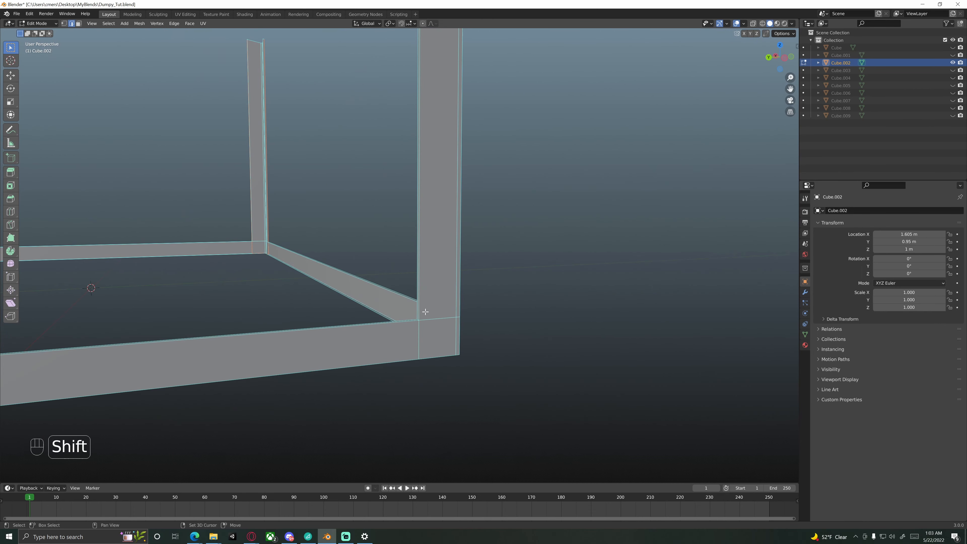
{"action": "scroll", "coordinate": [427, 238], "scroll_direction": "up", "scroll_amount": 2}
{"action": "middle_click_drag", "start_coordinate": [425, 311], "coordinate": [391, 262], "text": "shift"}
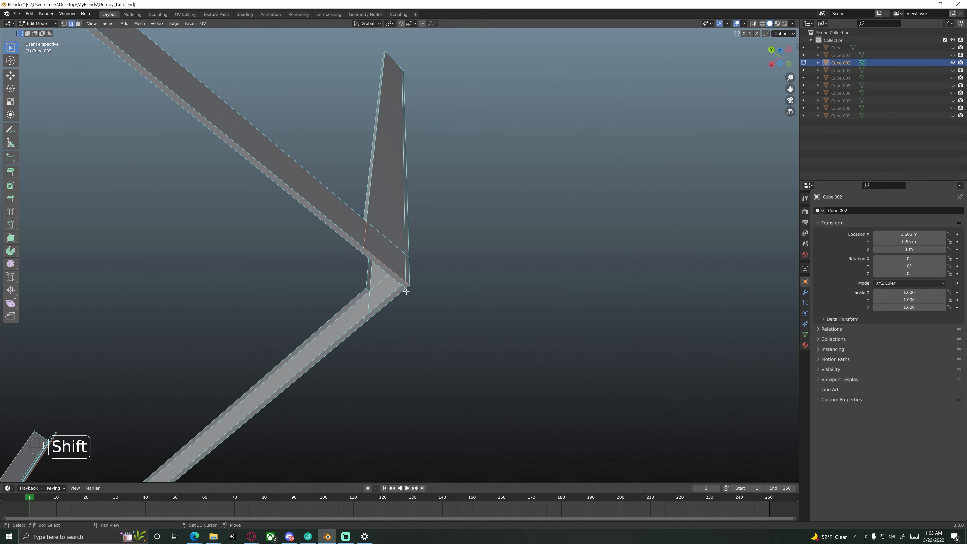
{"action": "mouse_move", "coordinate": [401, 293]}
{"action": "middle_mouse_down"}
{"action": "mouse_move", "coordinate": [350, 304]}
{"action": "mouse_move", "coordinate": [370, 301]}
{"action": "mouse_move", "coordinate": [393, 322]}
{"action": "mouse_move", "coordinate": [402, 319]}
{"action": "mouse_move", "coordinate": [392, 295]}
{"action": "middle_mouse_up"}
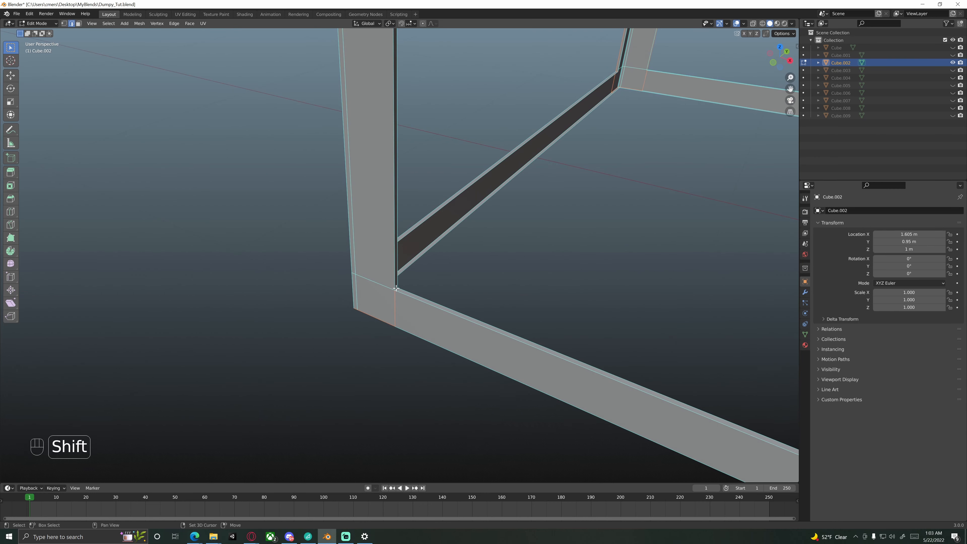
Switch to wireframe shading and add the long side edges of the near leg to the selection.
{"action": "scroll", "coordinate": [395, 280], "scroll_direction": "down", "scroll_amount": 5}
{"action": "mouse_move", "coordinate": [367, 263]}
{"action": "middle_mouse_down"}
{"action": "mouse_move", "coordinate": [421, 222]}
{"action": "mouse_move", "coordinate": [382, 283]}
{"action": "mouse_move", "coordinate": [367, 252]}
{"action": "middle_mouse_up"}
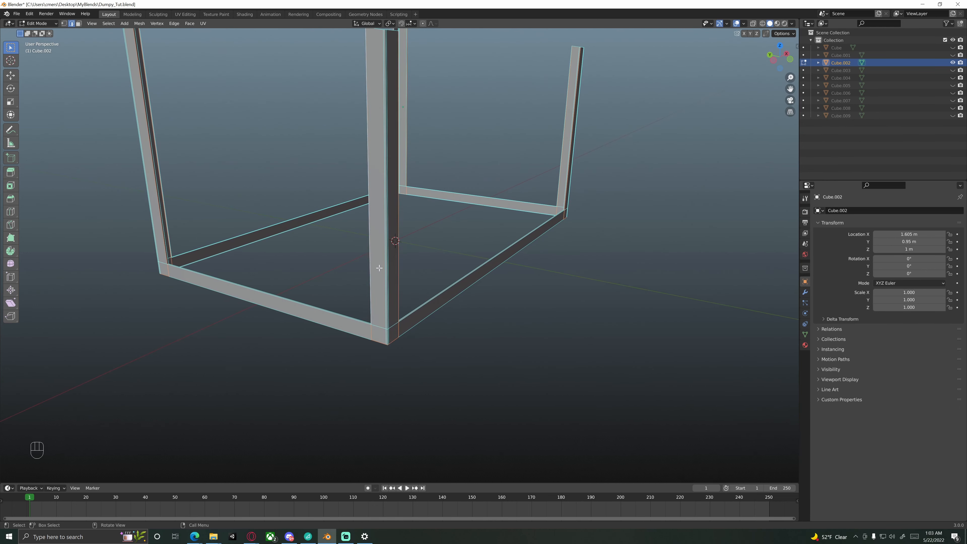
{"action": "key", "text": "z"}
{"action": "left_click", "coordinate": [347, 268]}
{"action": "scroll", "coordinate": [371, 293], "scroll_direction": "up", "scroll_amount": 2}
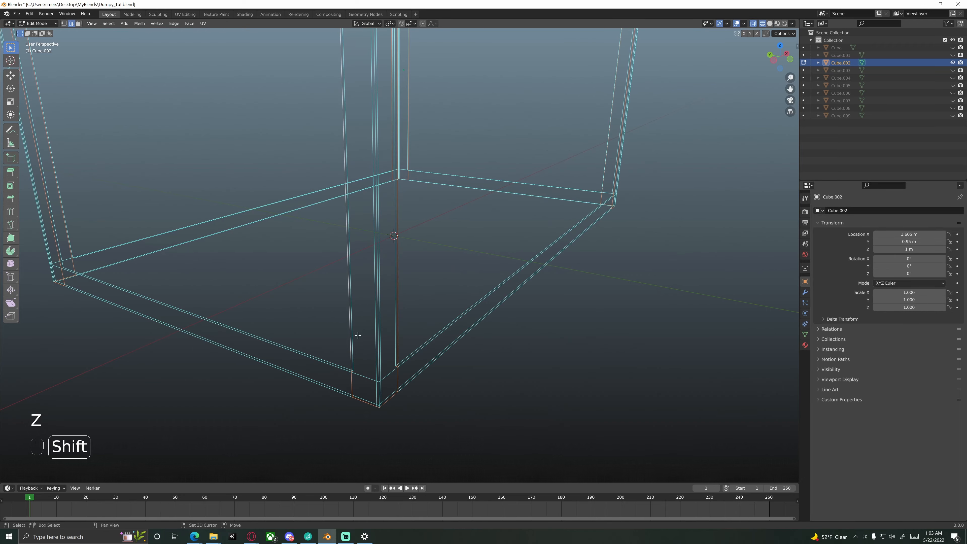
{"action": "mouse_move", "coordinate": [356, 335]}
{"action": "middle_mouse_down", "text": "shift"}
{"action": "mouse_move", "coordinate": [375, 266]}
{"action": "mouse_move", "coordinate": [397, 285]}
{"action": "mouse_move", "coordinate": [391, 298]}
{"action": "mouse_move", "coordinate": [339, 290]}
{"action": "mouse_move", "coordinate": [427, 279]}
{"action": "mouse_move", "coordinate": [330, 240]}
{"action": "mouse_move", "coordinate": [427, 346]}
{"action": "mouse_move", "coordinate": [404, 313]}
{"action": "mouse_move", "coordinate": [494, 328]}
{"action": "mouse_move", "coordinate": [430, 328]}
{"action": "middle_mouse_up", "text": "shift"}
{"action": "middle_click_drag", "start_coordinate": [430, 328], "coordinate": [491, 327]}
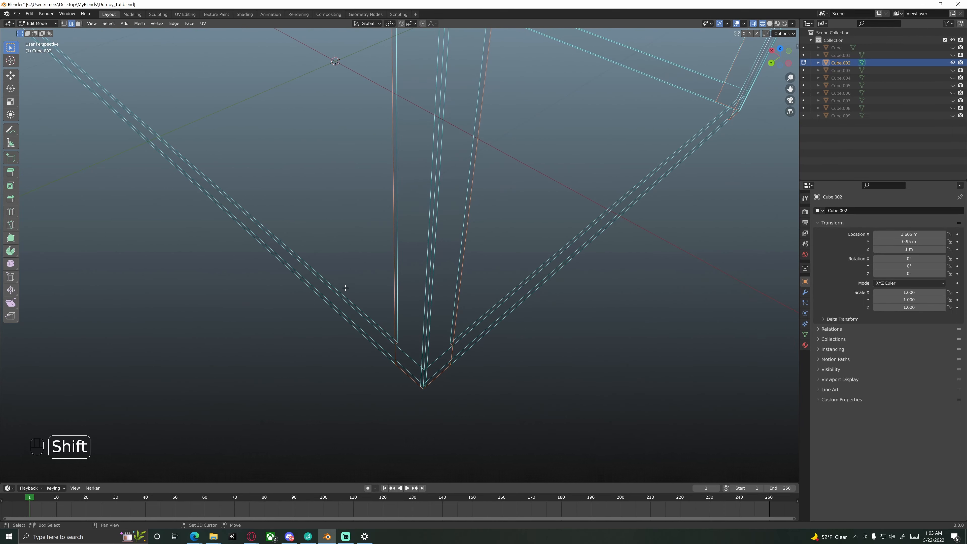
Extend the selection with the long side edges of the next leg.
{"action": "scroll", "coordinate": [420, 266], "scroll_direction": "down", "scroll_amount": 4}
{"action": "middle_click_drag", "start_coordinate": [345, 287], "coordinate": [560, 421], "text": "shift"}
{"action": "scroll", "coordinate": [418, 319], "scroll_direction": "up", "scroll_amount": 4}
{"action": "middle_click_drag", "start_coordinate": [425, 331], "coordinate": [418, 312]}
{"action": "scroll", "coordinate": [429, 264], "scroll_direction": "down", "scroll_amount": 2}
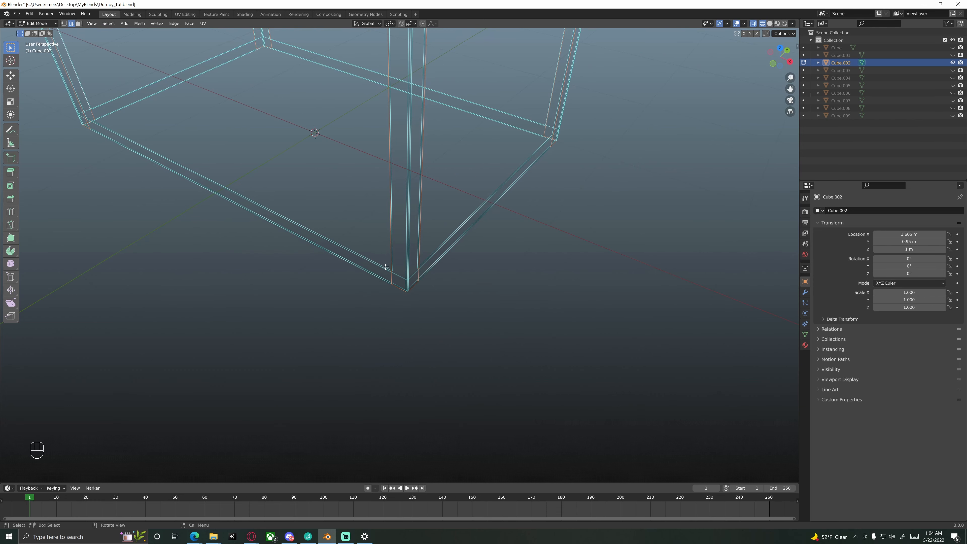
Examine the selected edges along the frame's legs and lower corners in wireframe.
{"action": "scroll", "coordinate": [433, 276], "scroll_direction": "down", "scroll_amount": 4}
{"action": "middle_click_drag", "start_coordinate": [413, 244], "coordinate": [420, 270], "text": "shift"}
{"action": "scroll", "coordinate": [416, 282], "scroll_direction": "up", "scroll_amount": 4}
{"action": "scroll", "coordinate": [465, 234], "scroll_direction": "up", "scroll_amount": 2}
{"action": "middle_click_drag", "start_coordinate": [465, 234], "coordinate": [391, 301]}
{"action": "scroll", "coordinate": [396, 245], "scroll_direction": "down", "scroll_amount": 2}
{"action": "scroll", "coordinate": [374, 265], "scroll_direction": "down", "scroll_amount": 3}
{"action": "scroll", "coordinate": [374, 256], "scroll_direction": "up", "scroll_amount": 1}
{"action": "scroll", "coordinate": [352, 259], "scroll_direction": "up", "scroll_amount": 2}
{"action": "scroll", "coordinate": [352, 259], "scroll_direction": "up", "scroll_amount": 2}
{"action": "scroll", "coordinate": [391, 301], "scroll_direction": "up", "scroll_amount": 2}
Return to solid shading and inspect the selected side edges up to the open top of the leg.
{"action": "key", "text": "z"}
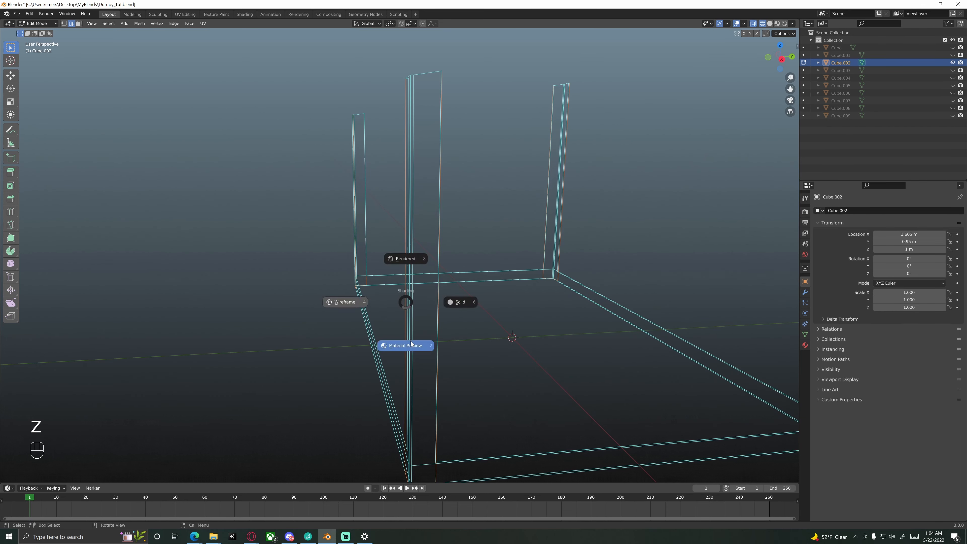
{"action": "left_click", "coordinate": [470, 304]}
{"action": "scroll", "coordinate": [439, 273], "scroll_direction": "up", "scroll_amount": 5}
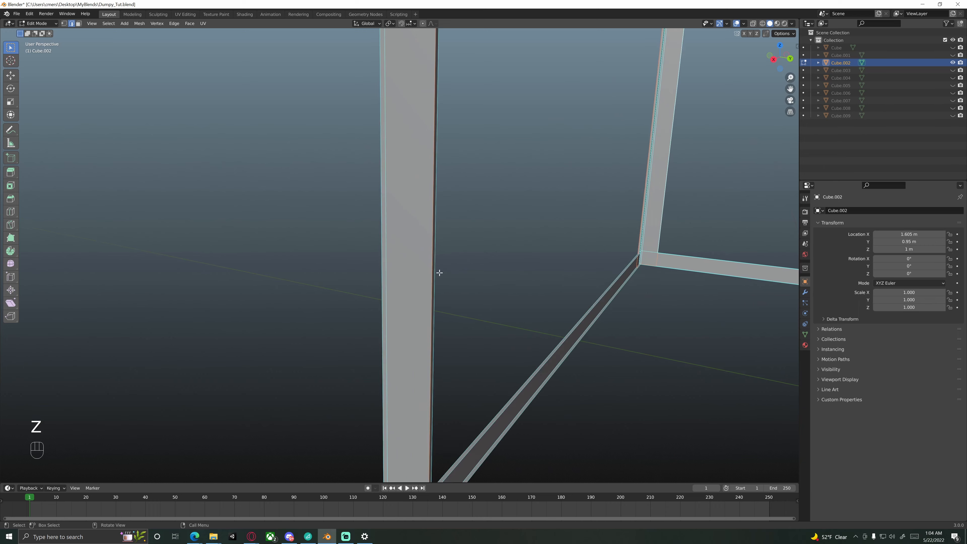
{"action": "mouse_move", "coordinate": [439, 273]}
{"action": "middle_mouse_down"}
{"action": "mouse_move", "coordinate": [410, 272]}
{"action": "mouse_move", "coordinate": [430, 257]}
{"action": "mouse_move", "coordinate": [404, 274]}
{"action": "mouse_move", "coordinate": [453, 280]}
{"action": "mouse_move", "coordinate": [384, 271]}
{"action": "mouse_move", "coordinate": [408, 268]}
{"action": "mouse_move", "coordinate": [422, 251]}
{"action": "mouse_move", "coordinate": [406, 303]}
{"action": "middle_mouse_up"}
{"action": "middle_click_drag", "start_coordinate": [400, 173], "coordinate": [393, 250], "text": "shift"}
{"action": "scroll", "coordinate": [380, 180], "scroll_direction": "up", "scroll_amount": 2}
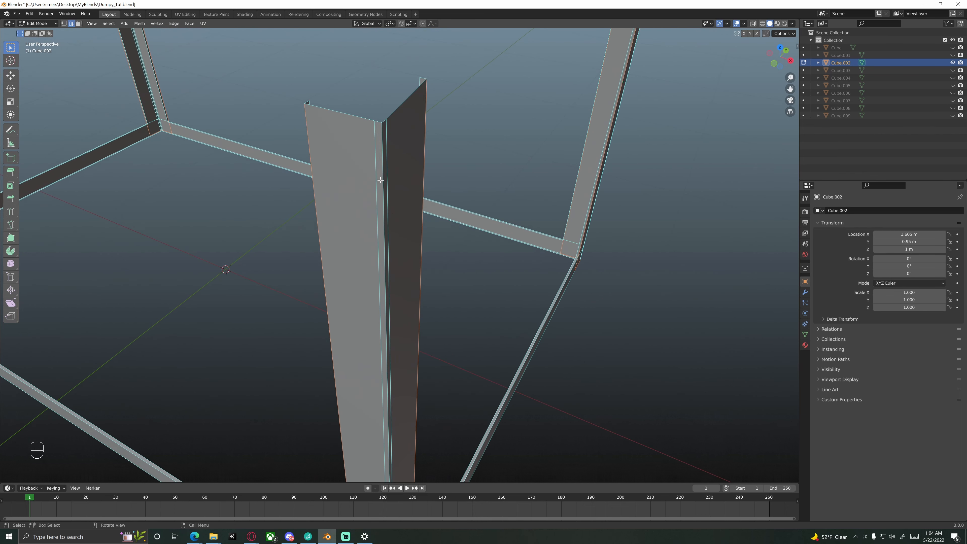
{"action": "middle_click_drag", "start_coordinate": [383, 153], "coordinate": [404, 215]}
{"action": "middle_click_drag", "start_coordinate": [304, 206], "coordinate": [354, 233]}
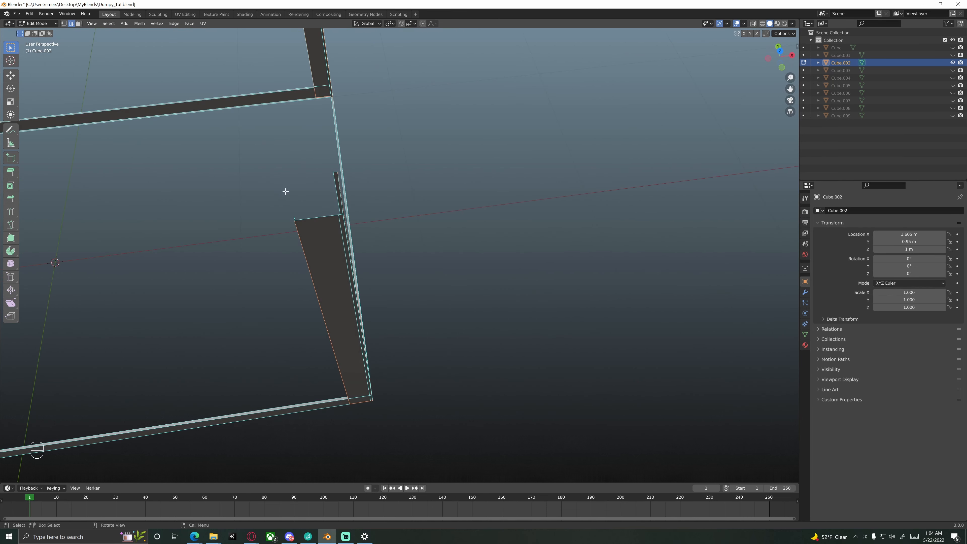
Bring up the edge operations for the selected leg and corner edges.
{"action": "middle_click_drag", "start_coordinate": [305, 208], "coordinate": [385, 230]}
{"action": "right_click", "coordinate": [372, 323]}
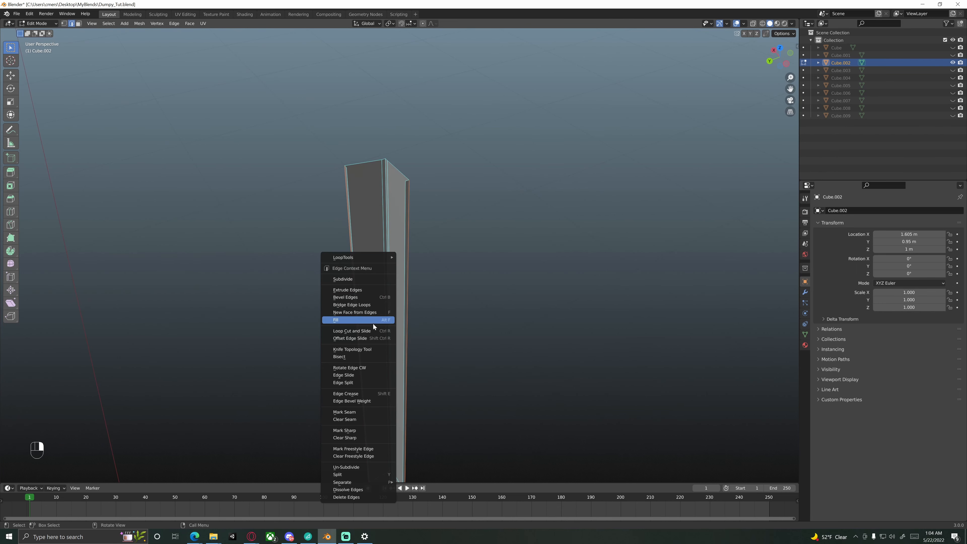
{"action": "scroll", "coordinate": [382, 283], "scroll_direction": "down", "scroll_amount": 4}
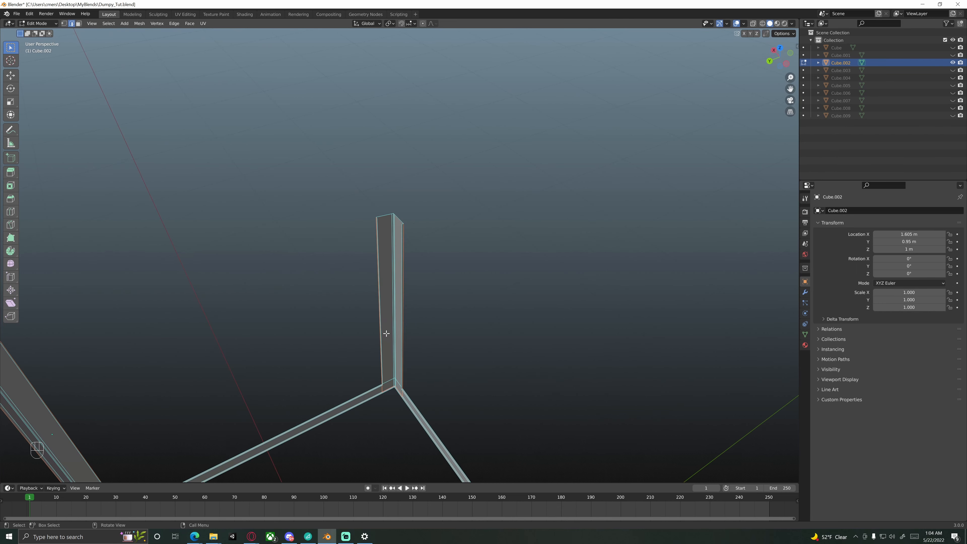
{"action": "middle_click_drag", "start_coordinate": [399, 268], "coordinate": [436, 224]}
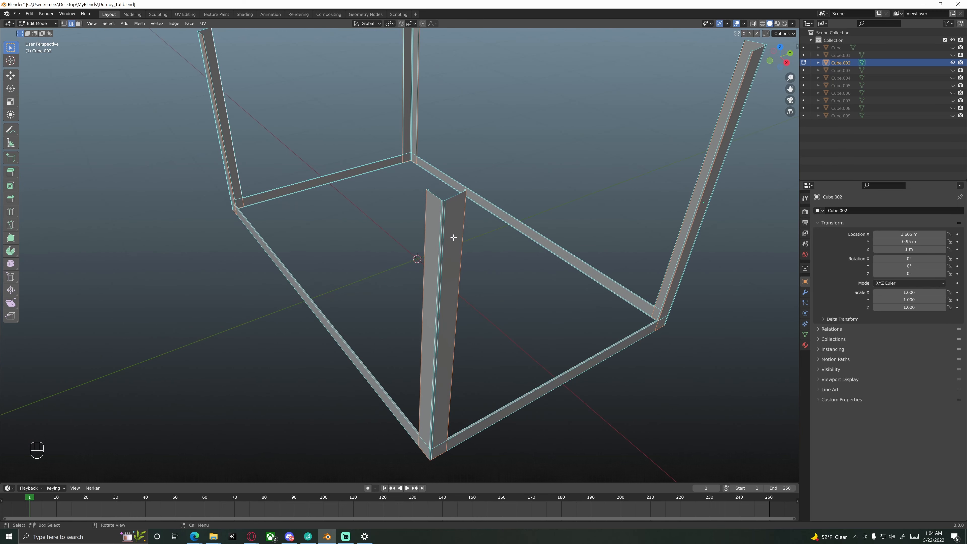
Inspect the selected leg, corner and lower rail edges around the Cube.002 frame from several sides.
{"action": "scroll", "coordinate": [454, 238], "scroll_direction": "down", "scroll_amount": 4}
{"action": "middle_click_drag", "start_coordinate": [470, 255], "coordinate": [280, 213]}
{"action": "scroll", "coordinate": [412, 244], "scroll_direction": "up", "scroll_amount": 2}
{"action": "scroll", "coordinate": [376, 205], "scroll_direction": "up", "scroll_amount": 2}
{"action": "scroll", "coordinate": [381, 203], "scroll_direction": "down", "scroll_amount": 3}
{"action": "middle_click_drag", "start_coordinate": [376, 218], "coordinate": [324, 207]}
{"action": "scroll", "coordinate": [429, 197], "scroll_direction": "up", "scroll_amount": 2}
{"action": "middle_click_drag", "start_coordinate": [430, 197], "coordinate": [407, 195]}
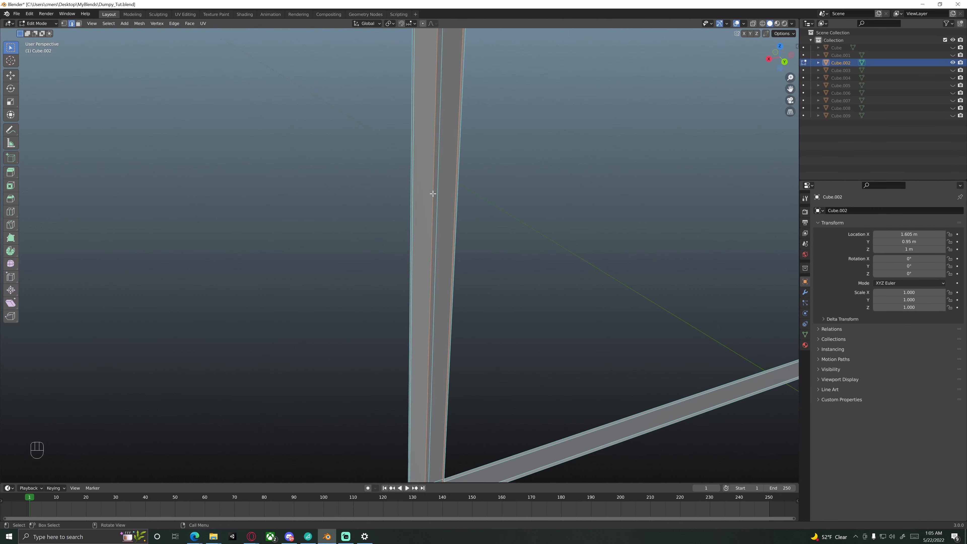
{"action": "scroll", "coordinate": [442, 200], "scroll_direction": "up", "scroll_amount": 1}
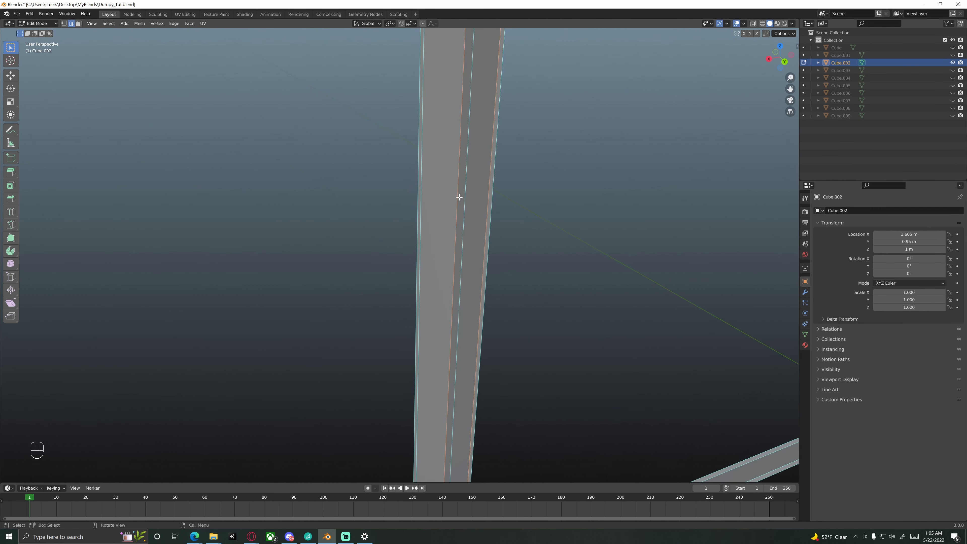
{"action": "scroll", "coordinate": [457, 204], "scroll_direction": "down", "scroll_amount": 2}
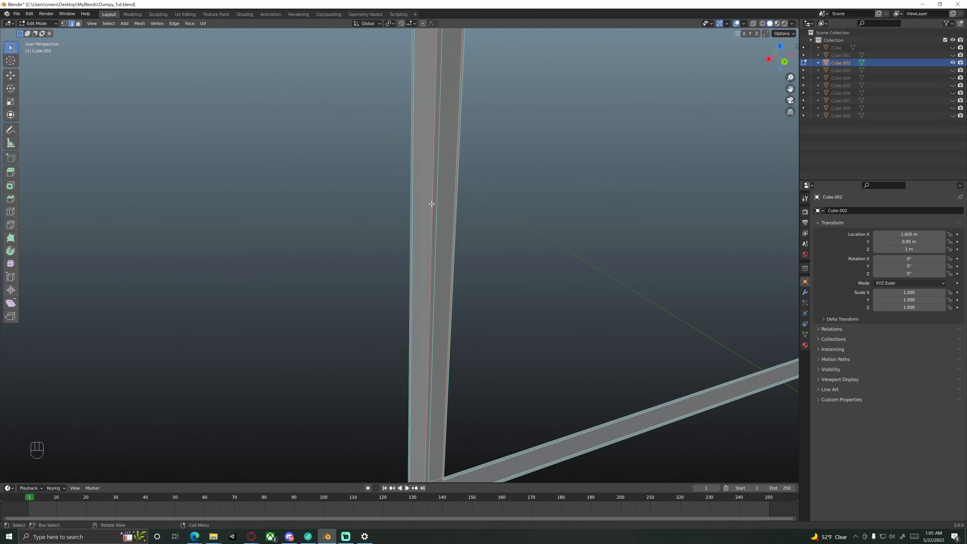
{"action": "middle_click_drag", "start_coordinate": [429, 205], "coordinate": [373, 234]}
{"action": "scroll", "coordinate": [365, 221], "scroll_direction": "up", "scroll_amount": 3}
{"action": "scroll", "coordinate": [375, 232], "scroll_direction": "down", "scroll_amount": 4}
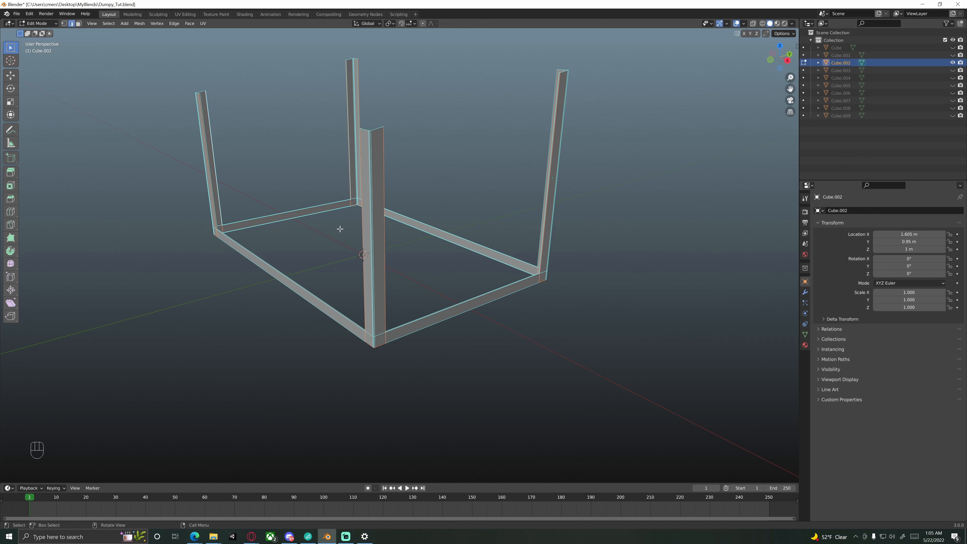
{"action": "middle_click_drag", "start_coordinate": [339, 228], "coordinate": [362, 233]}
{"action": "scroll", "coordinate": [349, 233], "scroll_direction": "down", "scroll_amount": 5}
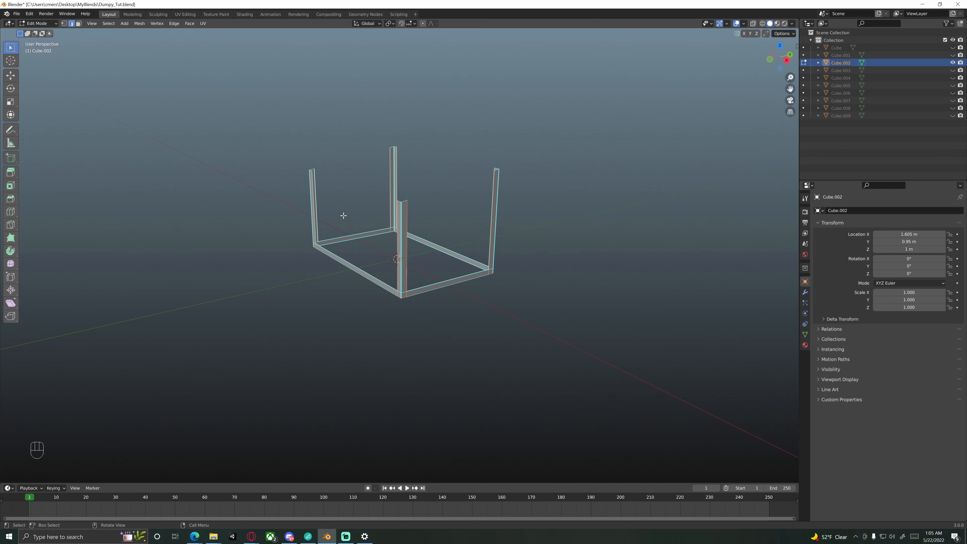
Mark the selected edges of the frame's legs and corners as seams.
{"action": "middle_click_drag", "start_coordinate": [349, 228], "coordinate": [394, 233]}
{"action": "middle_click_drag", "start_coordinate": [394, 233], "coordinate": [288, 229], "text": "shift"}
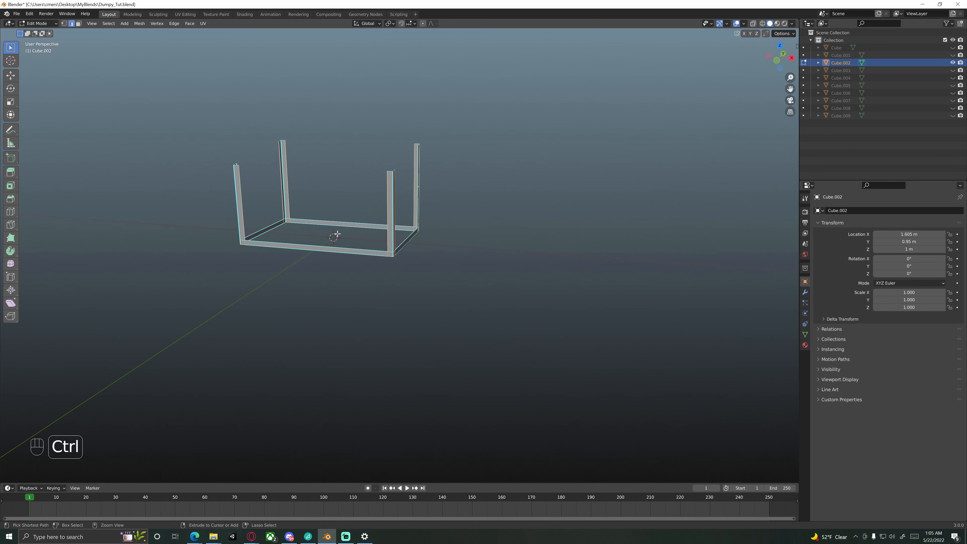
{"action": "key", "text": "ctrl+e"}
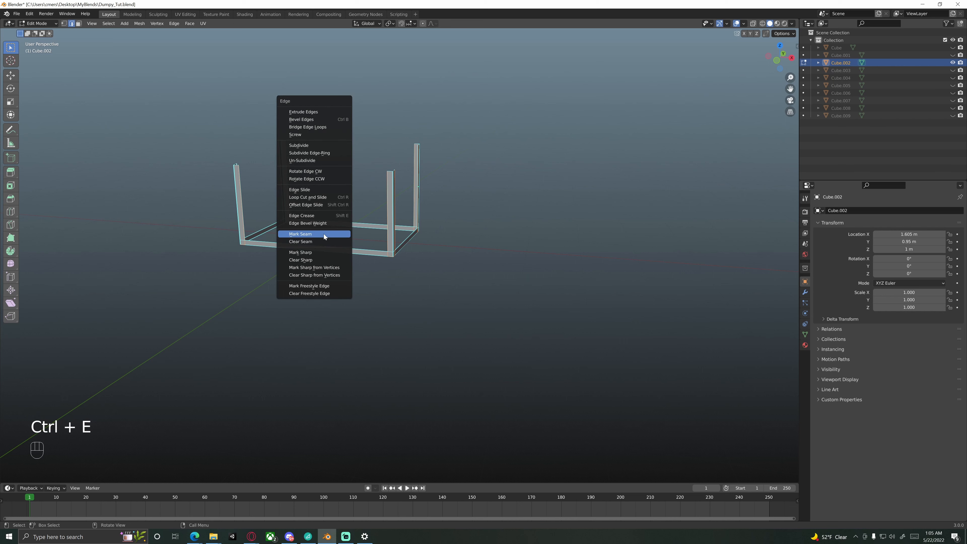
{"action": "left_click", "coordinate": [323, 234]}
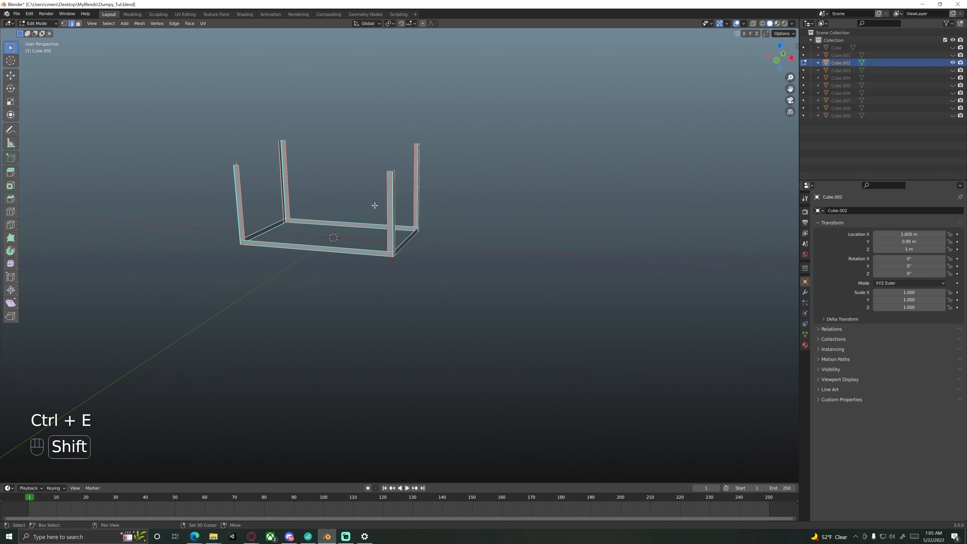
{"action": "scroll", "coordinate": [384, 229], "scroll_direction": "up", "scroll_amount": 3}
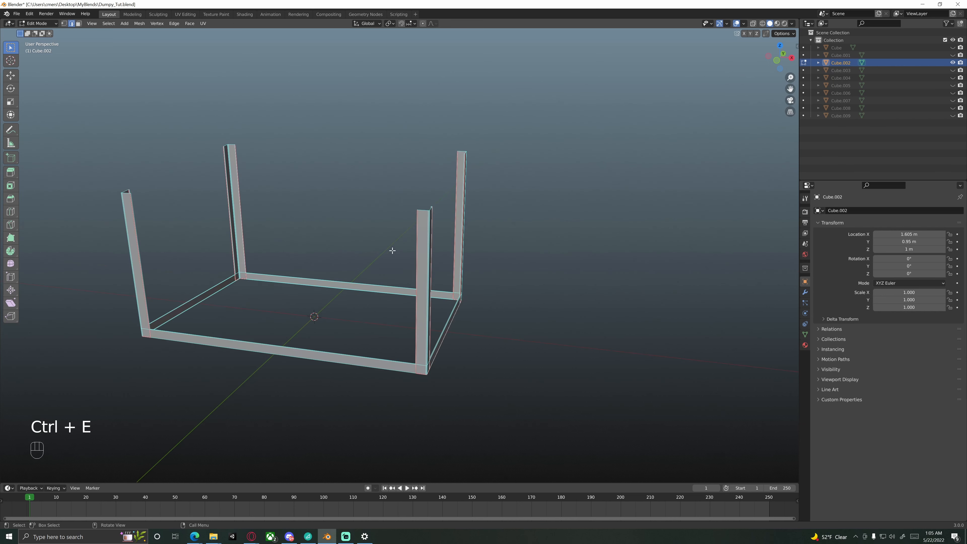
Switch to the UV Editing workspace and, from the material settings, browse to DevFiles\Textures for the Poliigon Material Converter's textures folder.
{"action": "left_click", "coordinate": [185, 14]}
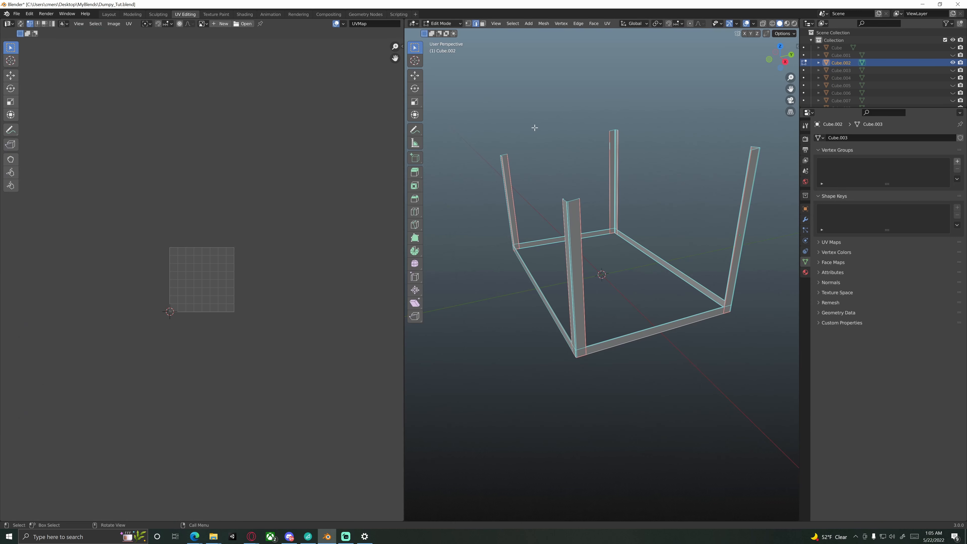
{"action": "left_click", "coordinate": [806, 273]}
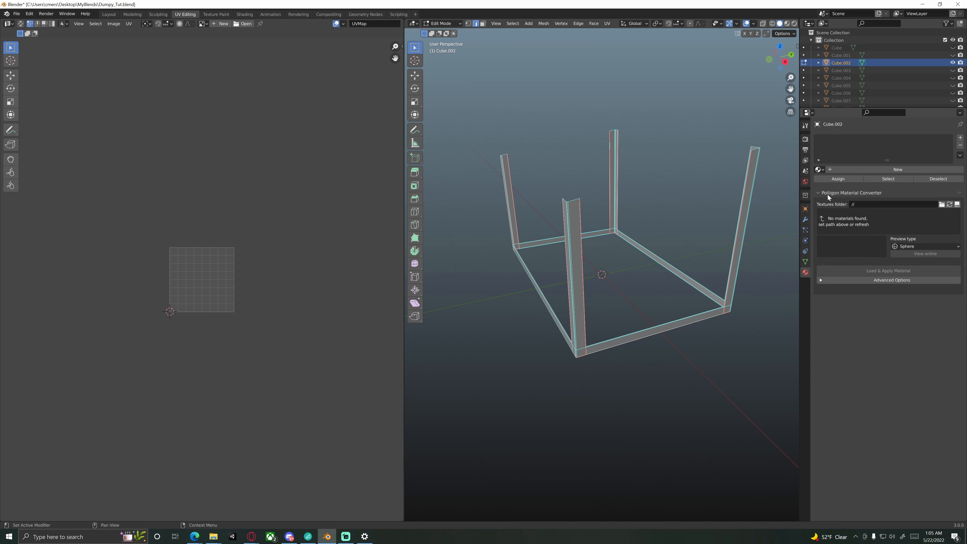
{"action": "left_click", "coordinate": [942, 205]}
{"action": "left_click", "coordinate": [309, 218]}
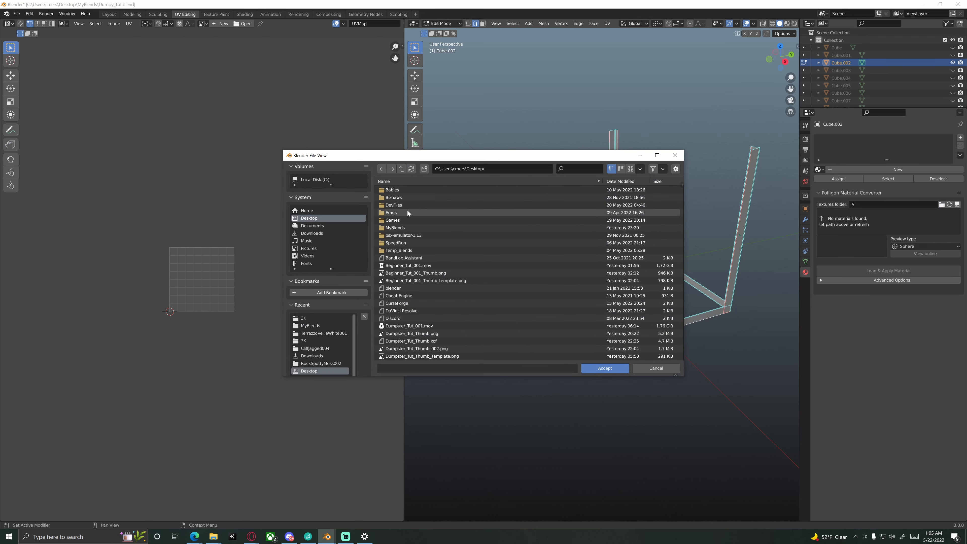
{"action": "double_click", "coordinate": [401, 205]}
{"action": "scroll", "coordinate": [409, 240], "scroll_direction": "down", "scroll_amount": 2}
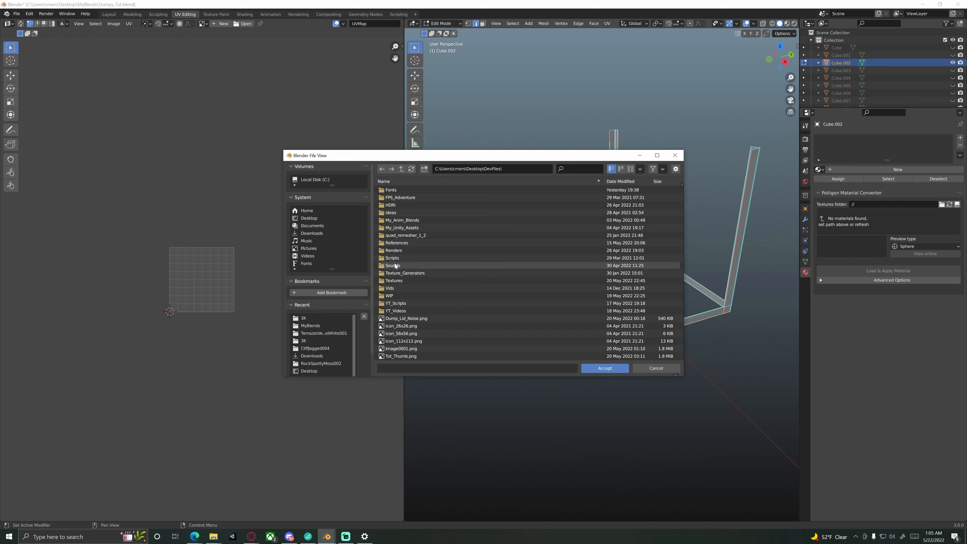
{"action": "double_click", "coordinate": [396, 281]}
Choose the REGULAR\3K folder of RustMixedOnPaint012 as the textures folder and apply its material to the frame.
{"action": "scroll", "coordinate": [405, 269], "scroll_direction": "down", "scroll_amount": 10}
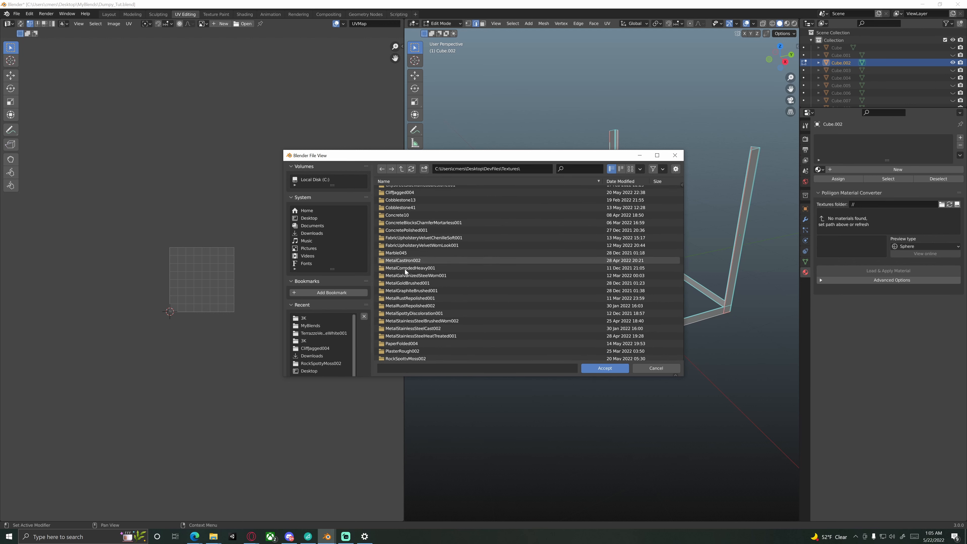
{"action": "scroll", "coordinate": [413, 285], "scroll_direction": "down", "scroll_amount": 4}
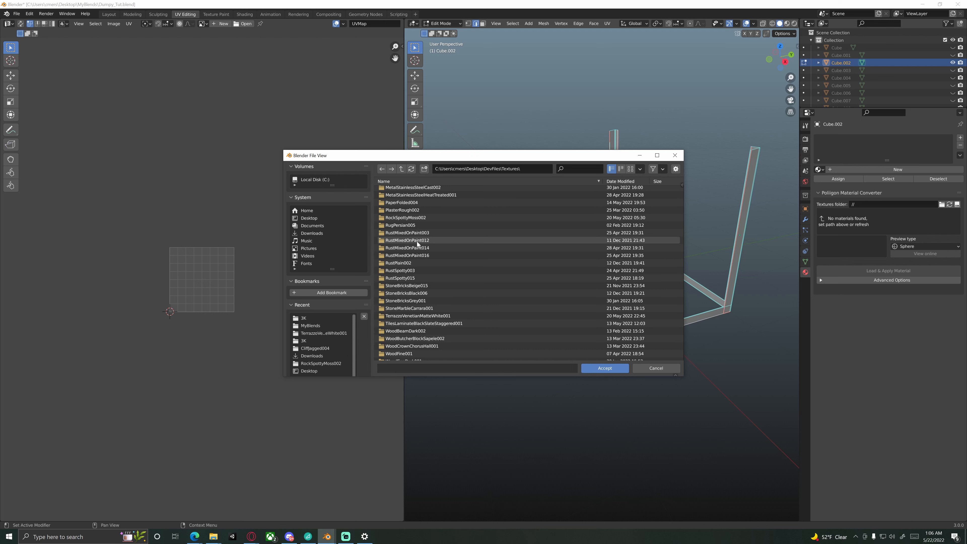
{"action": "double_click", "coordinate": [417, 241]}
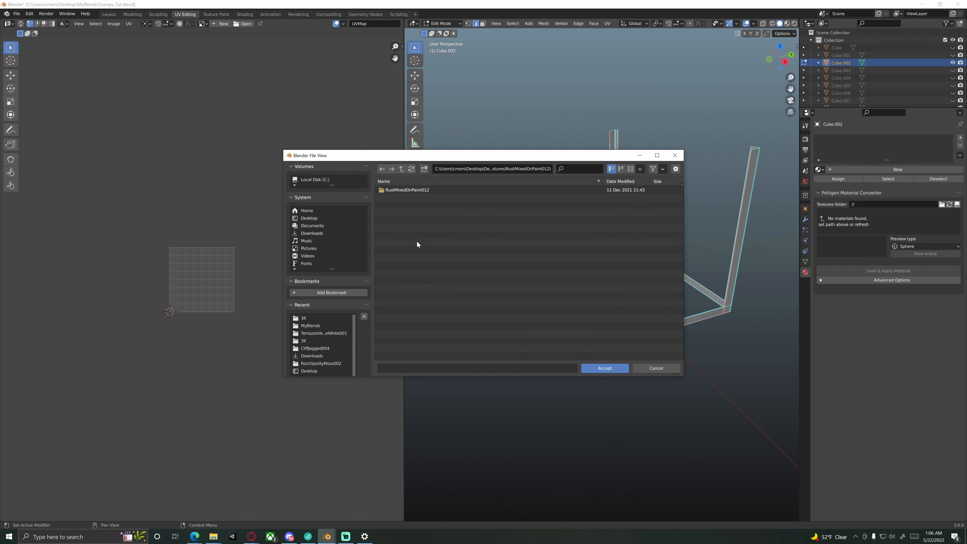
{"action": "double_click", "coordinate": [415, 190]}
{"action": "double_click", "coordinate": [403, 198]}
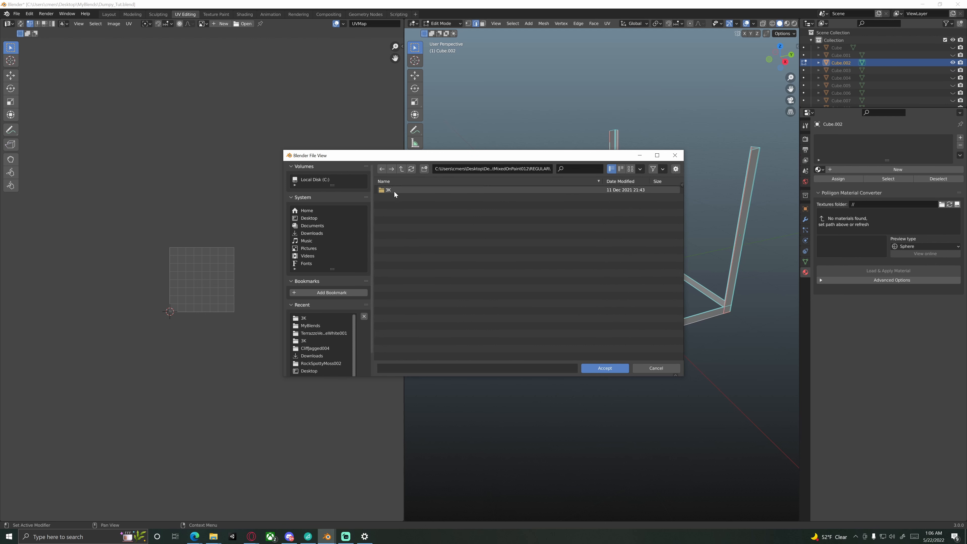
{"action": "double_click", "coordinate": [392, 192]}
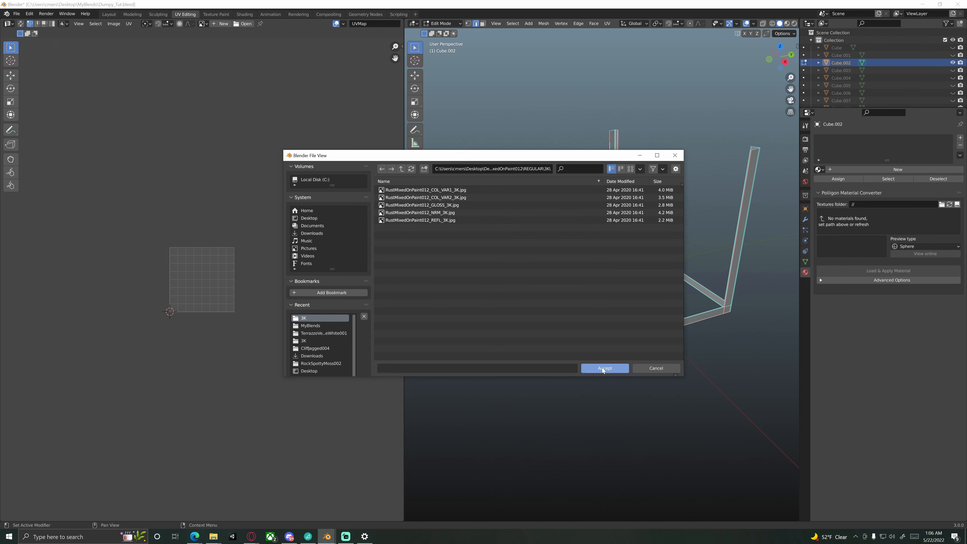
{"action": "left_click", "coordinate": [624, 368]}
{"action": "left_click", "coordinate": [877, 291]}
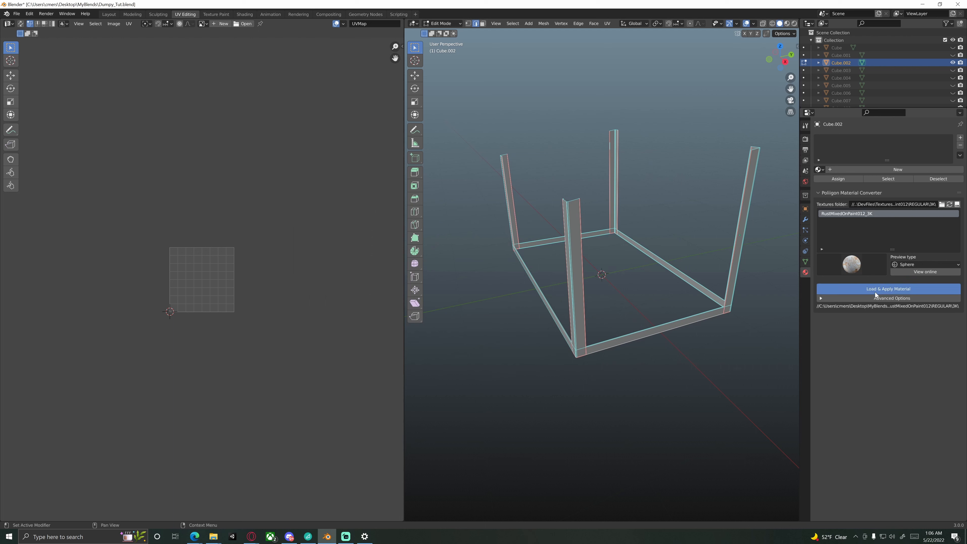
Show the frame in Material Preview shading and inspect how the rust texture runs along its legs and rails.
{"action": "middle_click_drag", "start_coordinate": [634, 329], "coordinate": [626, 321]}
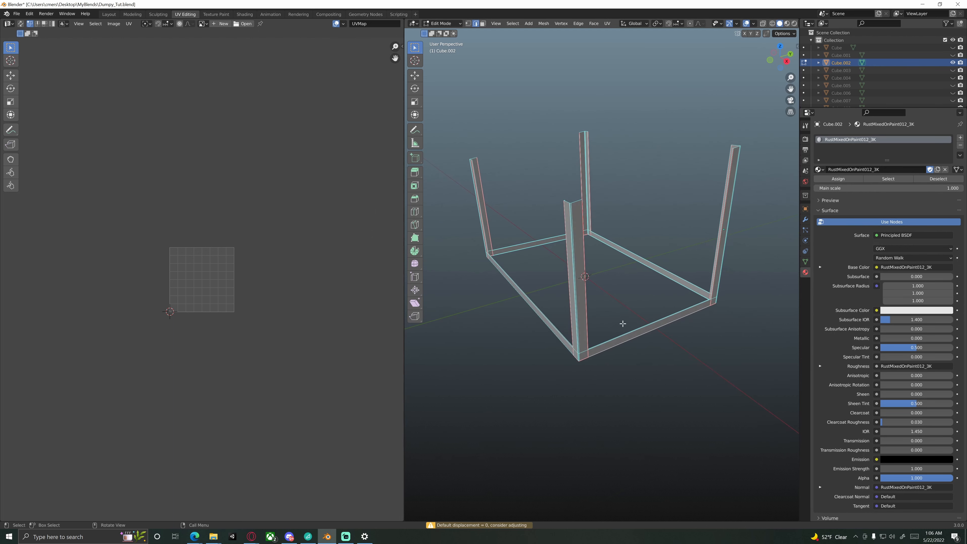
{"action": "key", "text": "z"}
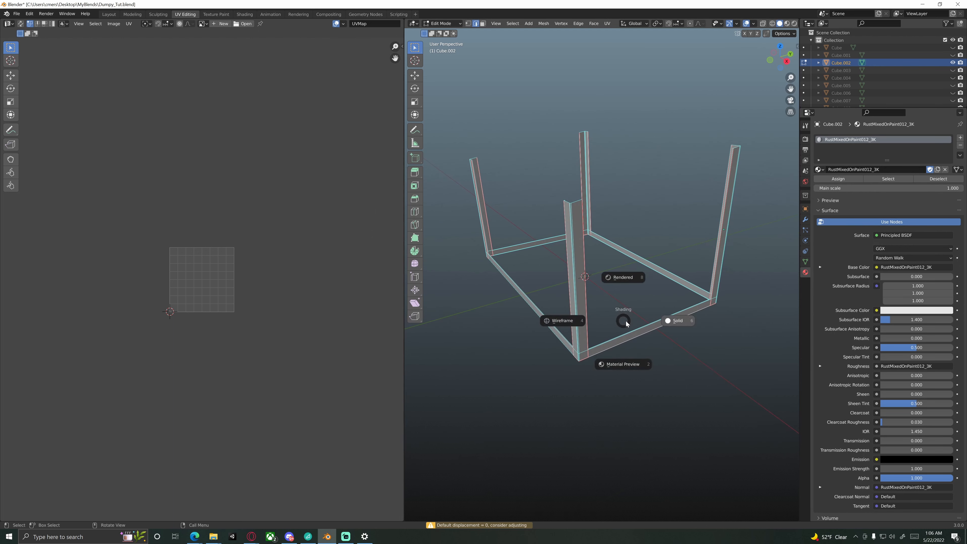
{"action": "left_click", "coordinate": [618, 368]}
{"action": "scroll", "coordinate": [605, 360], "scroll_direction": "up", "scroll_amount": 3}
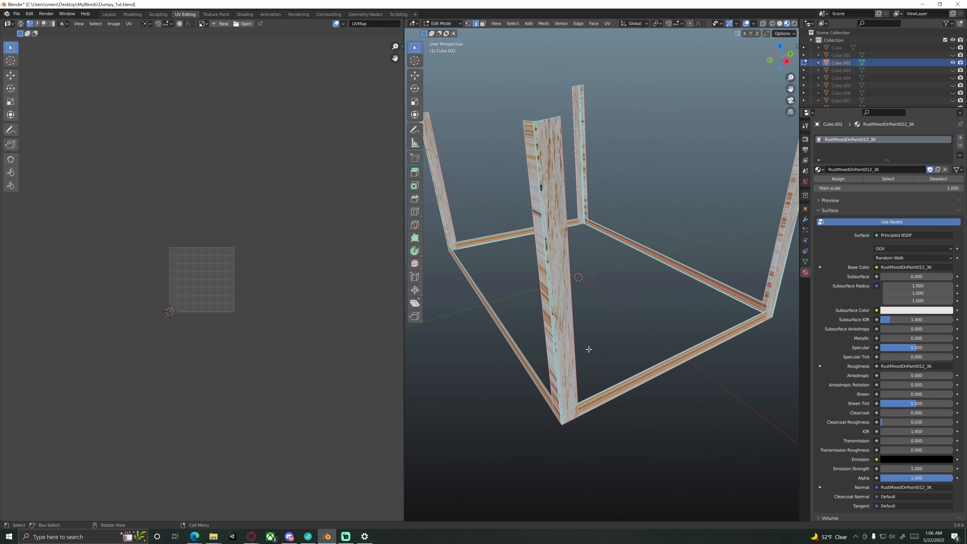
{"action": "middle_click_drag", "start_coordinate": [587, 348], "coordinate": [603, 320]}
{"action": "scroll", "coordinate": [605, 325], "scroll_direction": "up", "scroll_amount": 3}
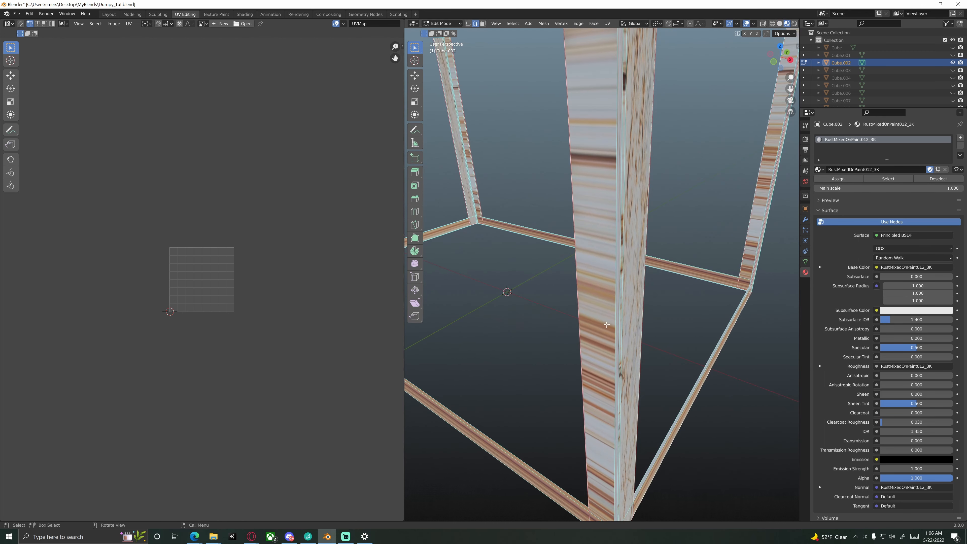
{"action": "scroll", "coordinate": [606, 319], "scroll_direction": "down", "scroll_amount": 5}
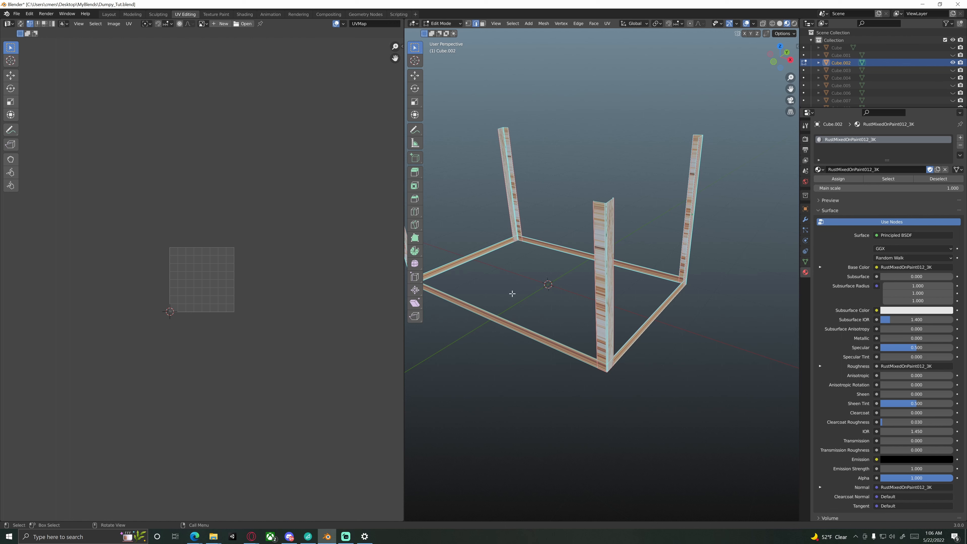
{"action": "scroll", "coordinate": [512, 293], "scroll_direction": "down", "scroll_amount": 4}
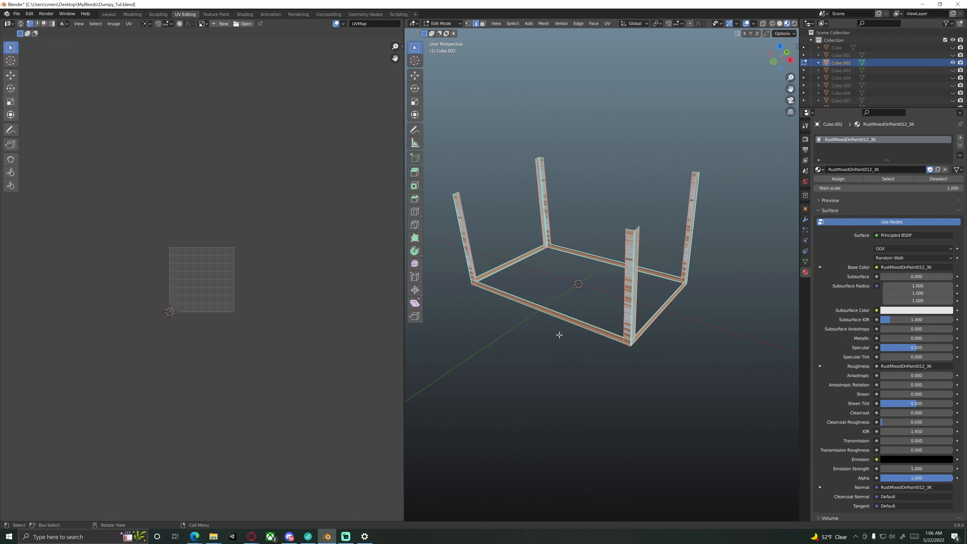
Select the whole frame mesh to display its UV layout over the rust image, then select and clear all UVs.
{"action": "key", "text": "a"}
{"action": "key", "text": "Home"}
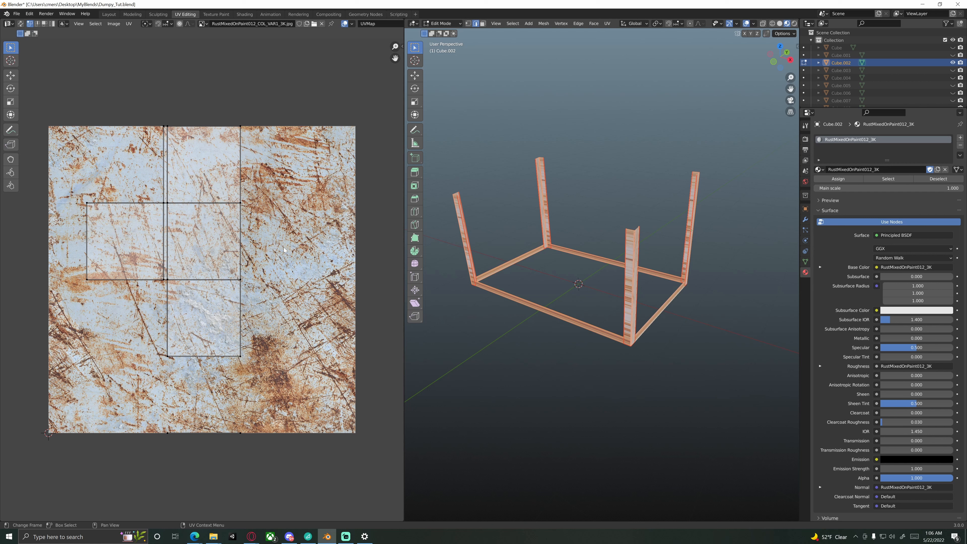
{"action": "key", "text": "a"}
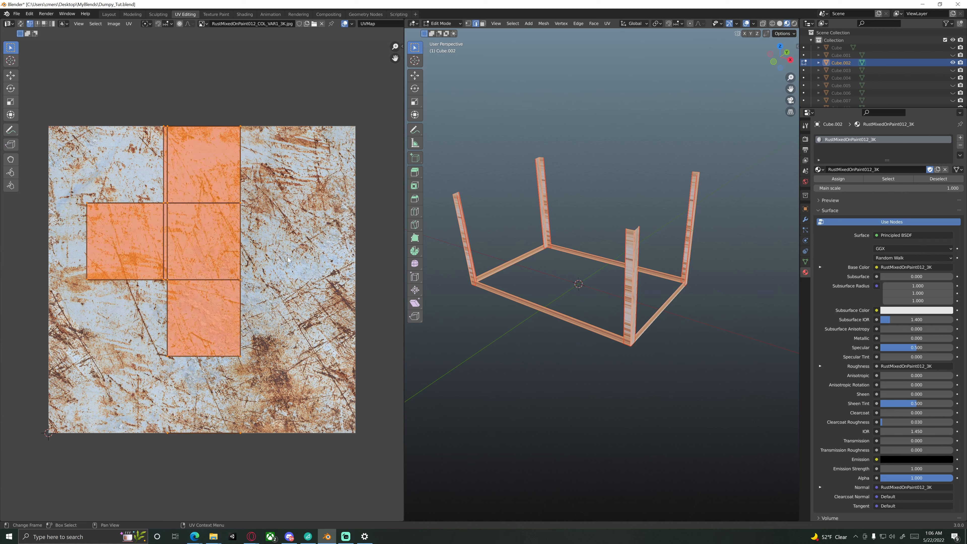
{"action": "left_click", "coordinate": [352, 291]}
{"action": "key", "text": "a"}
{"action": "left_click", "coordinate": [294, 267]}
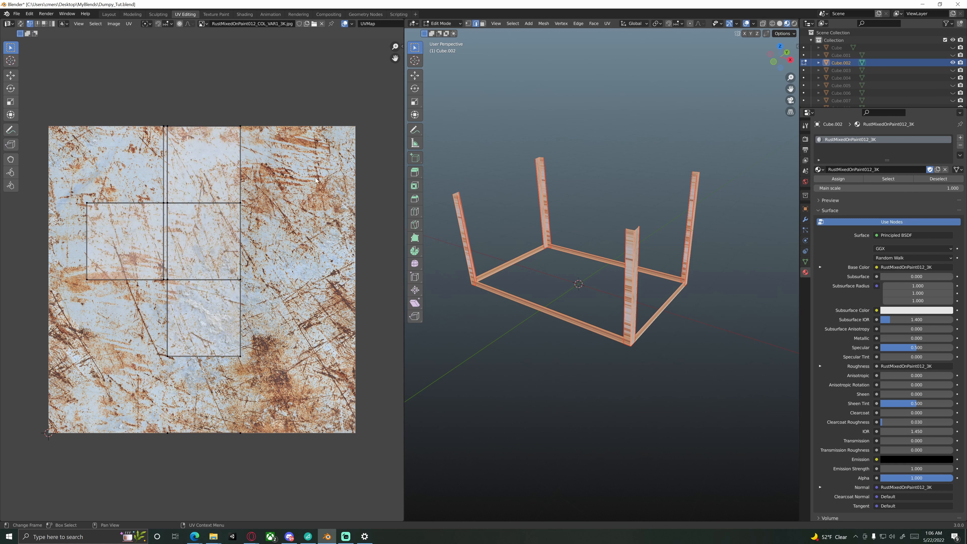
Turn on UV Sync Selection, clear the selection and reselect the entire frame.
{"action": "left_click", "coordinate": [21, 24]}
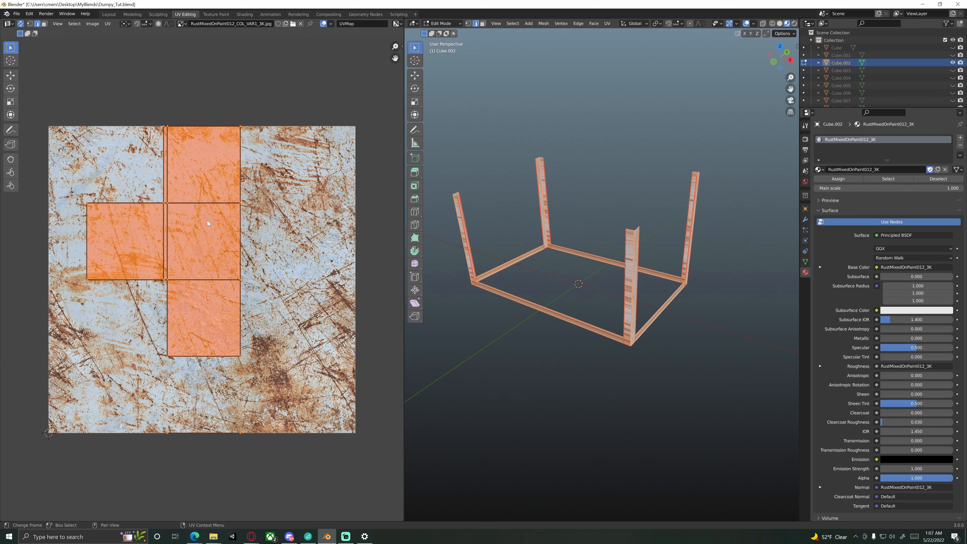
{"action": "left_click", "coordinate": [466, 301]}
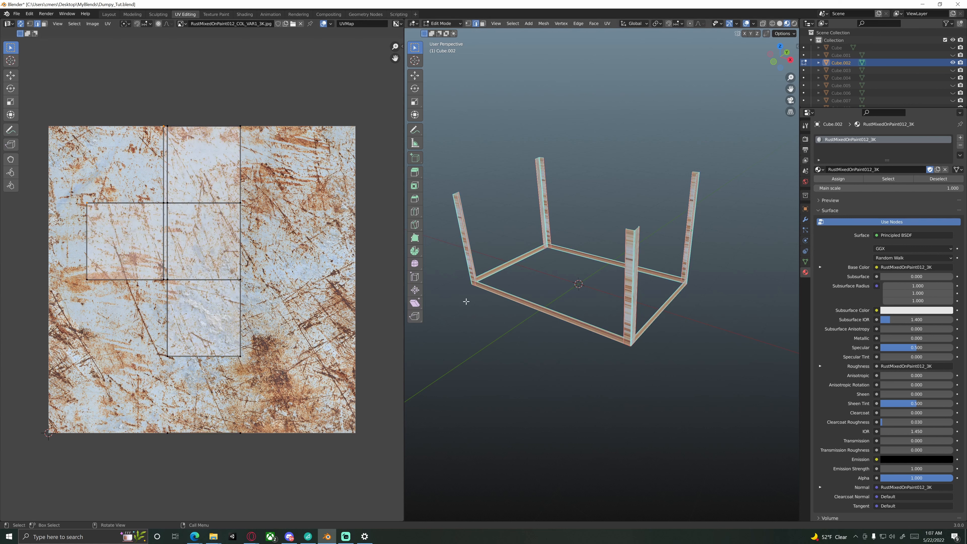
{"action": "key", "text": "a"}
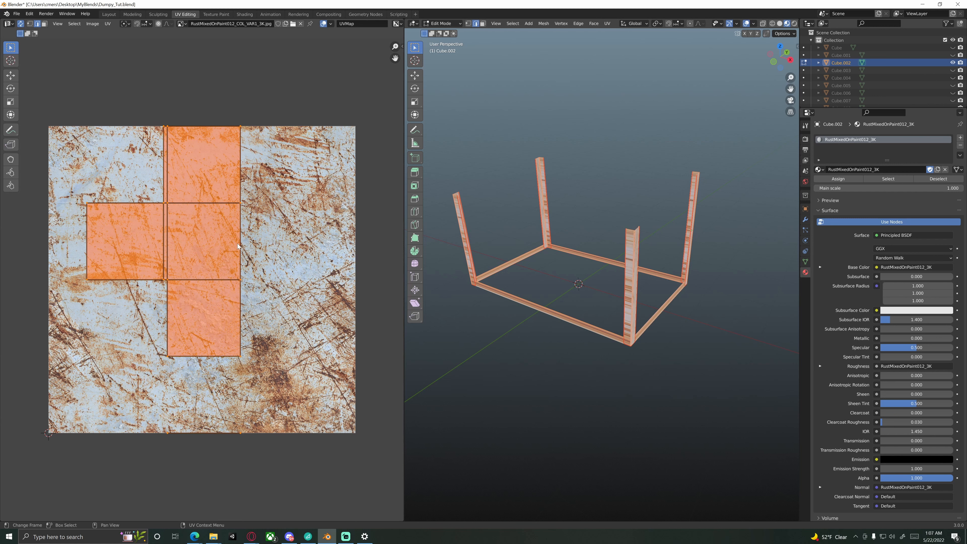
In face selection, select only the central square UV face and show the frame in wireframe shading.
{"action": "key", "text": "3"}
{"action": "key", "text": "alt+a"}
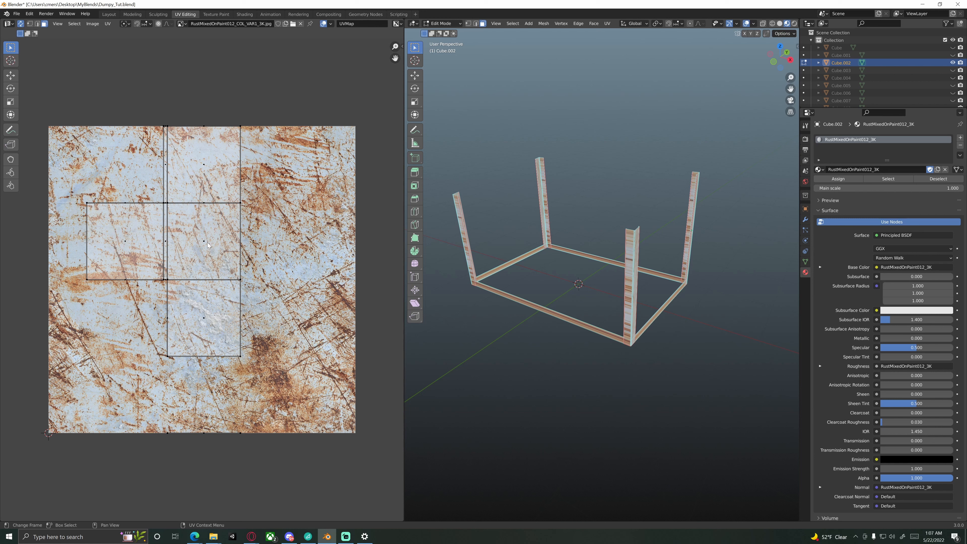
{"action": "left_click", "coordinate": [207, 243]}
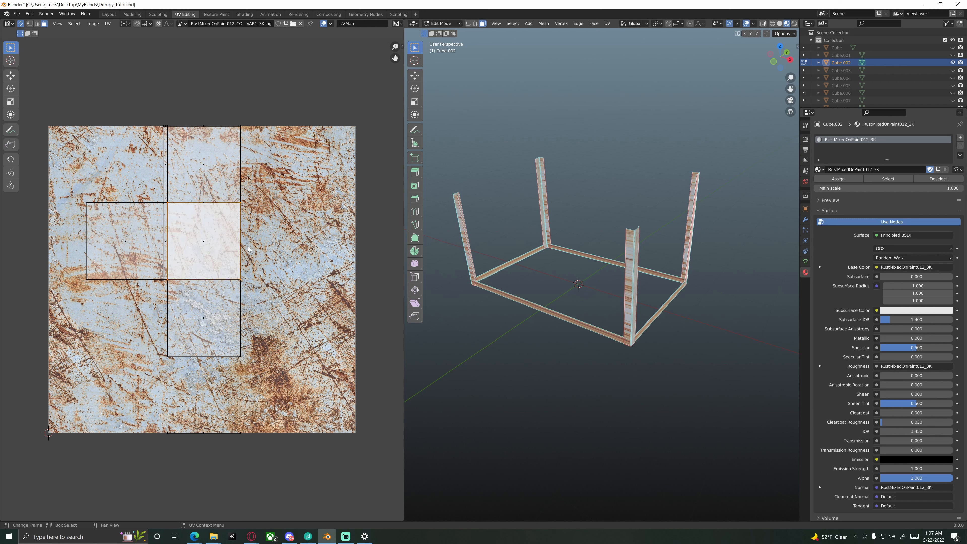
{"action": "key", "text": "z"}
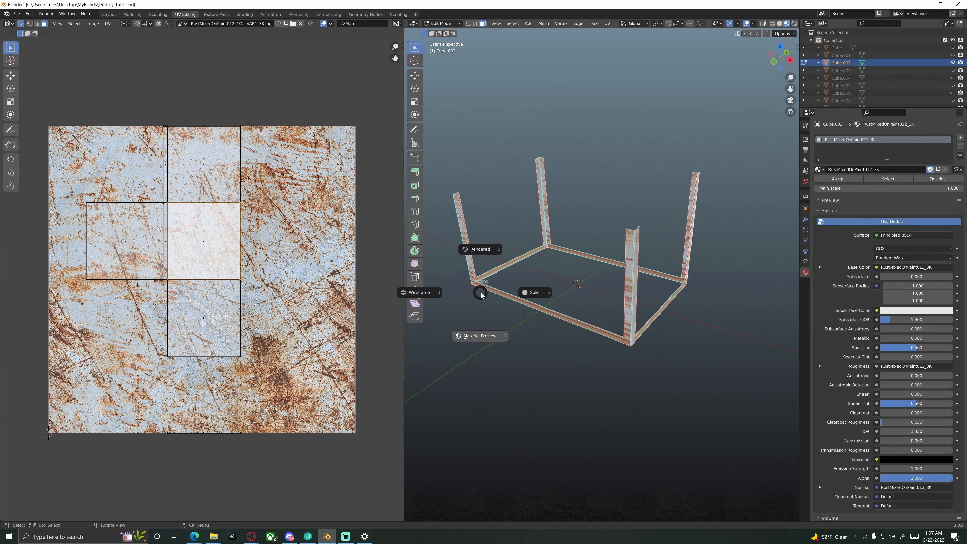
{"action": "left_click", "coordinate": [419, 292]}
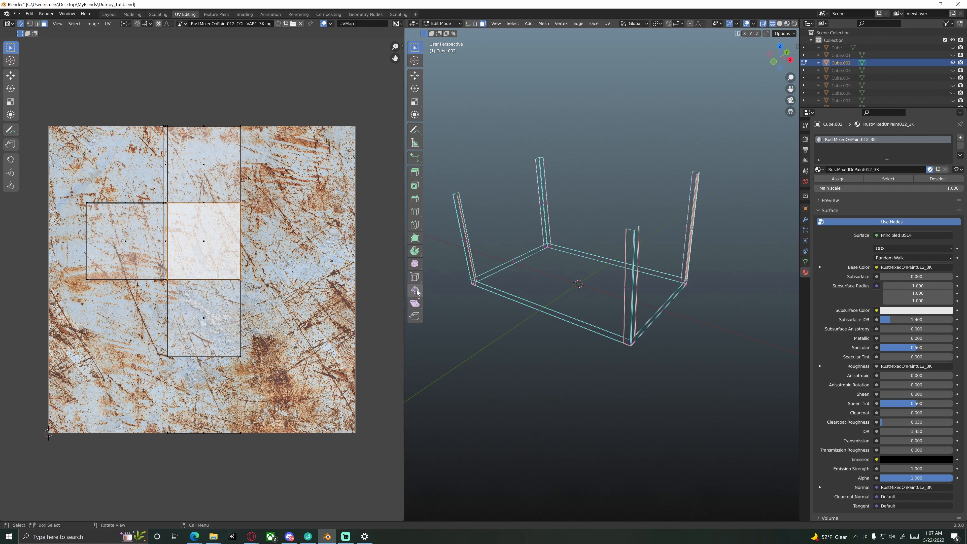
Examine in wireframe which leg face of the frame corresponds to the selected square UV face.
{"action": "middle_click_drag", "start_coordinate": [557, 284], "coordinate": [544, 248]}
{"action": "scroll", "coordinate": [548, 266], "scroll_direction": "up", "scroll_amount": 5}
{"action": "middle_click_drag", "start_coordinate": [636, 263], "coordinate": [609, 250], "text": "shift"}
{"action": "scroll", "coordinate": [598, 289], "scroll_direction": "up", "scroll_amount": 5}
{"action": "middle_click_drag", "start_coordinate": [598, 307], "coordinate": [594, 236], "text": "shift"}
{"action": "scroll", "coordinate": [600, 285], "scroll_direction": "up", "scroll_amount": 4}
{"action": "middle_click_drag", "start_coordinate": [585, 328], "coordinate": [559, 329]}
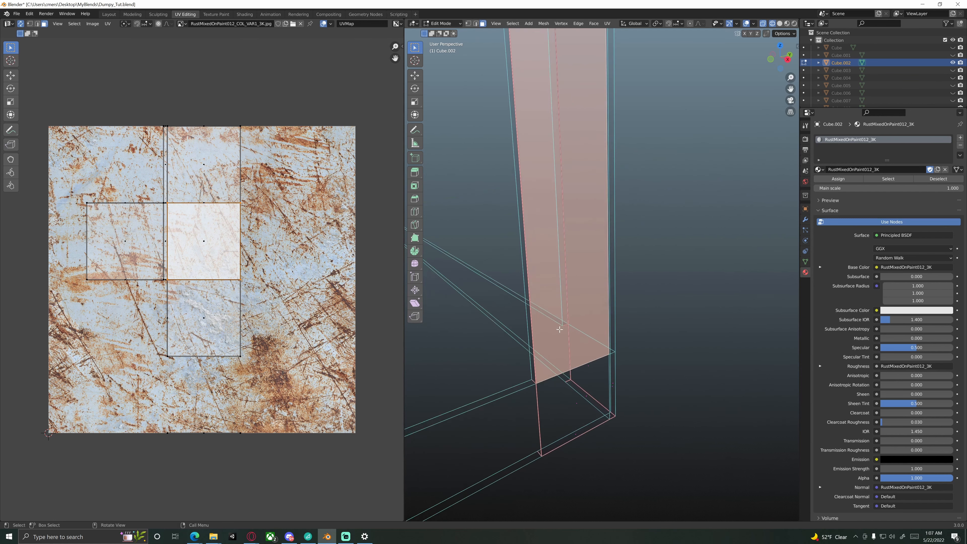
{"action": "mouse_move", "coordinate": [559, 376]}
{"action": "middle_mouse_down", "text": "shift"}
{"action": "mouse_move", "coordinate": [586, 297]}
{"action": "mouse_move", "coordinate": [540, 291]}
{"action": "mouse_move", "coordinate": [576, 263]}
{"action": "mouse_move", "coordinate": [601, 270]}
{"action": "mouse_move", "coordinate": [555, 256]}
{"action": "mouse_move", "coordinate": [572, 263]}
{"action": "middle_mouse_up", "text": "shift"}
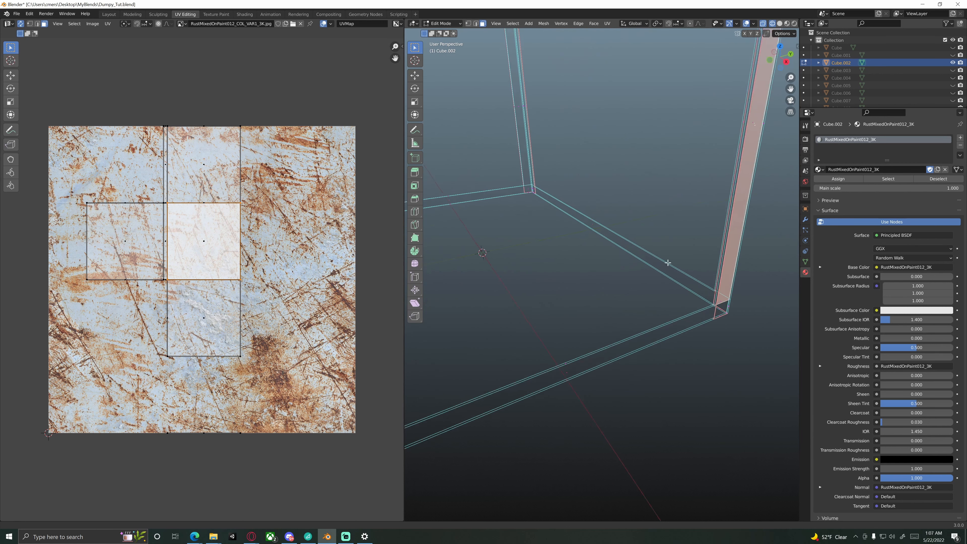
{"action": "scroll", "coordinate": [587, 272], "scroll_direction": "down", "scroll_amount": 5}
Show the frame in Material Preview shading, unwrap its entire mesh and clear the selection.
{"action": "key", "text": "z"}
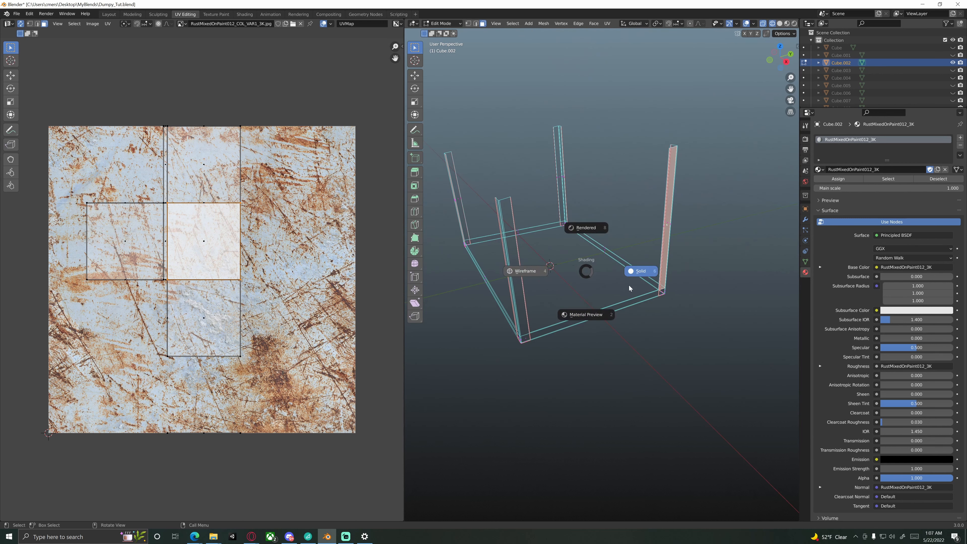
{"action": "left_click", "coordinate": [586, 315]}
{"action": "middle_click_drag", "start_coordinate": [571, 295], "coordinate": [576, 295]}
{"action": "key", "text": "a"}
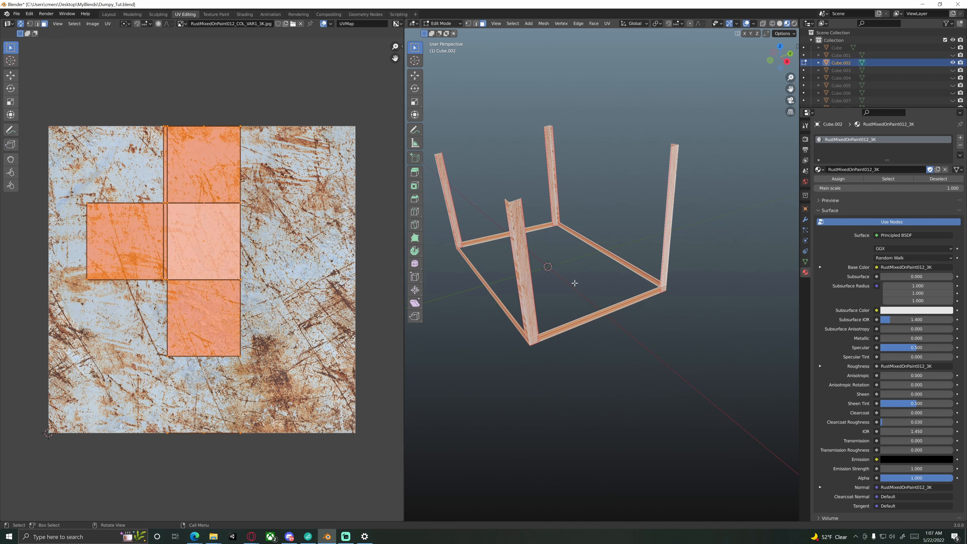
{"action": "key", "text": "u"}
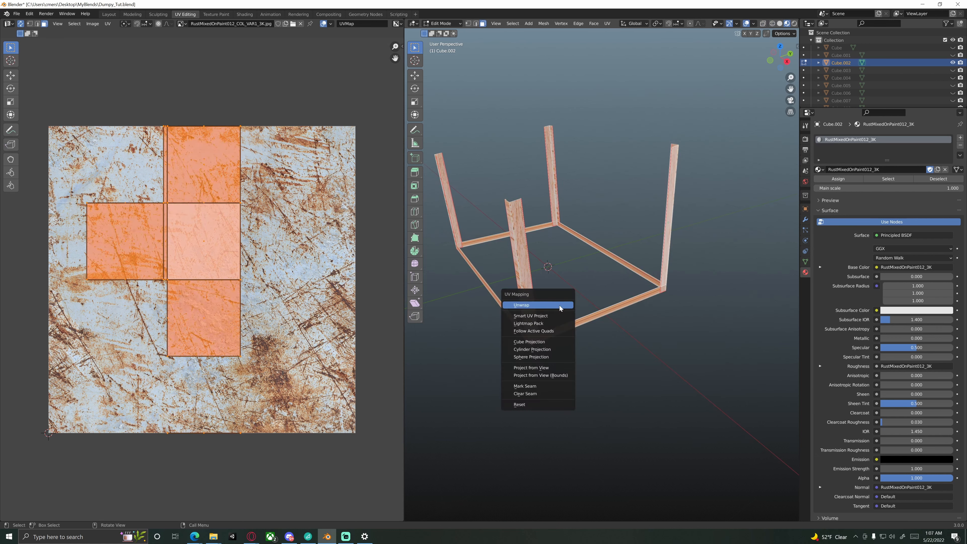
{"action": "left_click", "coordinate": [515, 306]}
{"action": "mouse_move", "coordinate": [533, 346]}
{"action": "middle_mouse_down"}
{"action": "mouse_move", "coordinate": [527, 339]}
{"action": "mouse_move", "coordinate": [538, 333]}
{"action": "mouse_move", "coordinate": [534, 349]}
{"action": "middle_mouse_up"}
{"action": "key", "text": "alt+a"}
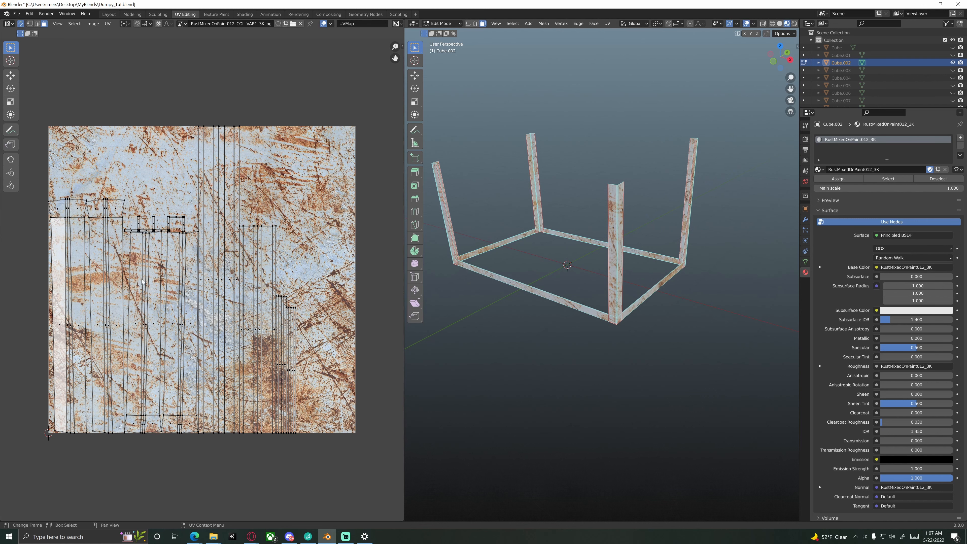
Select the tapered face near the upper end of the UV strips and locate it on the frame in wireframe shading.
{"action": "scroll", "coordinate": [98, 235], "scroll_direction": "up", "scroll_amount": 6}
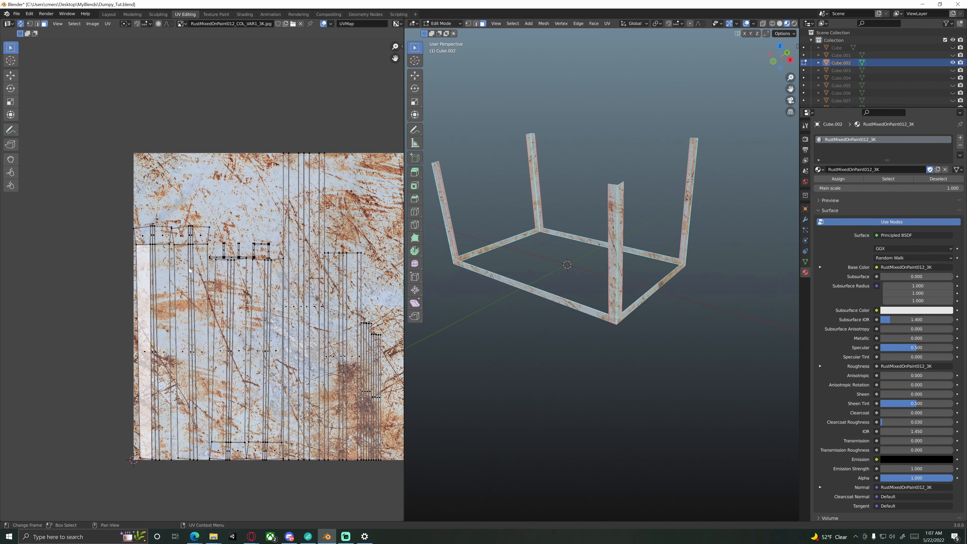
{"action": "middle_click_drag", "start_coordinate": [162, 211], "coordinate": [199, 236]}
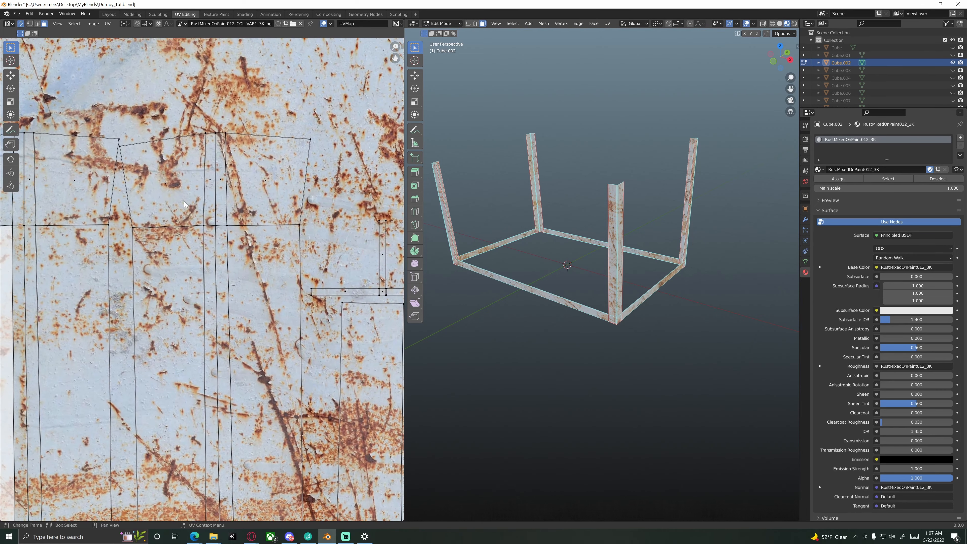
{"action": "left_click", "coordinate": [164, 195]}
{"action": "scroll", "coordinate": [164, 195], "scroll_direction": "down", "scroll_amount": 2}
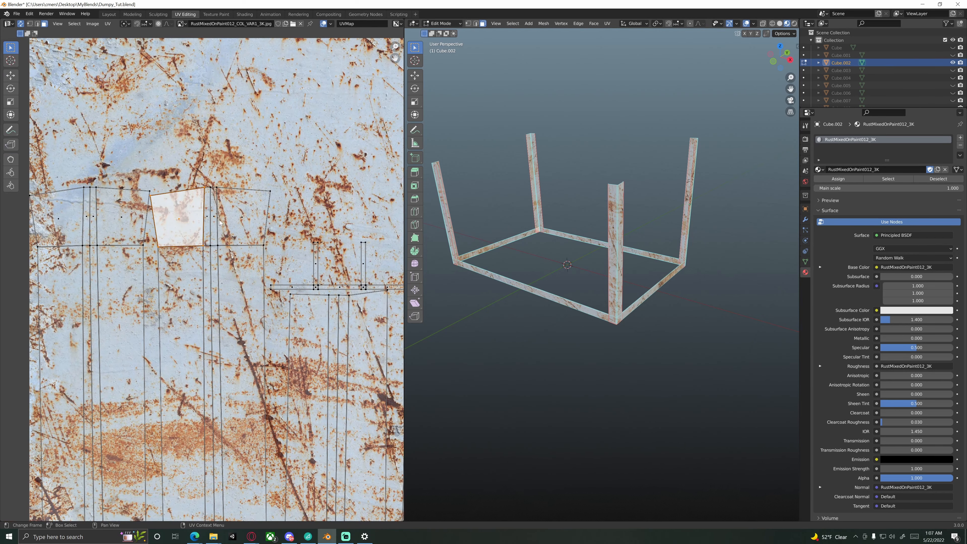
{"action": "key", "text": "z"}
{"action": "left_click", "coordinate": [501, 279]}
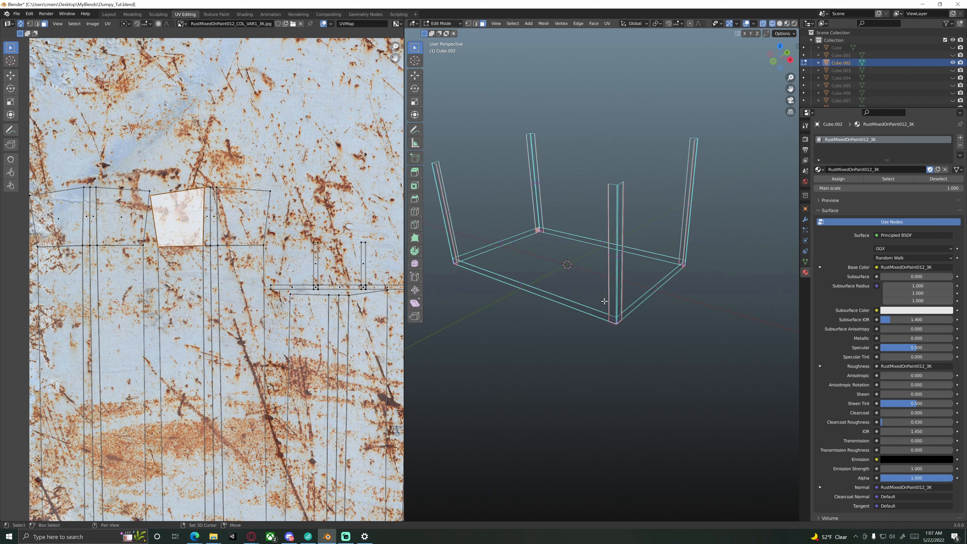
{"action": "middle_click_drag", "start_coordinate": [580, 288], "coordinate": [670, 337], "text": "shift"}
{"action": "scroll", "coordinate": [611, 322], "scroll_direction": "up", "scroll_amount": 3}
{"action": "mouse_move", "coordinate": [480, 290]}
{"action": "middle_mouse_down"}
{"action": "mouse_move", "coordinate": [605, 322]}
{"action": "mouse_move", "coordinate": [598, 305]}
{"action": "mouse_move", "coordinate": [514, 332]}
{"action": "mouse_move", "coordinate": [639, 324]}
{"action": "mouse_move", "coordinate": [578, 371]}
{"action": "mouse_move", "coordinate": [697, 292]}
{"action": "mouse_move", "coordinate": [721, 288]}
{"action": "mouse_move", "coordinate": [598, 269]}
{"action": "middle_mouse_up"}
Inspect the rust texture where the leg meets the rail in Material Preview, comparing Object Mode with Edit Mode.
{"action": "key", "text": "z"}
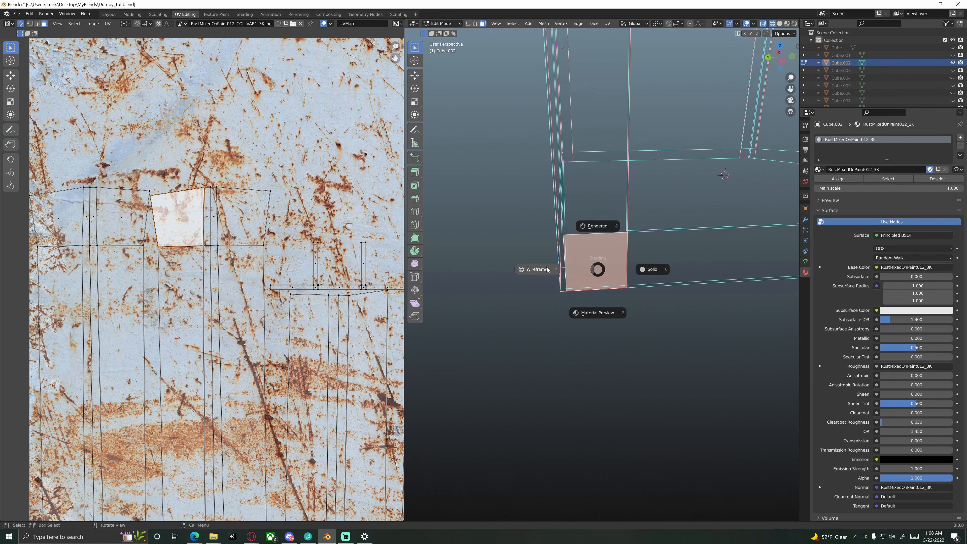
{"action": "left_click", "coordinate": [618, 306]}
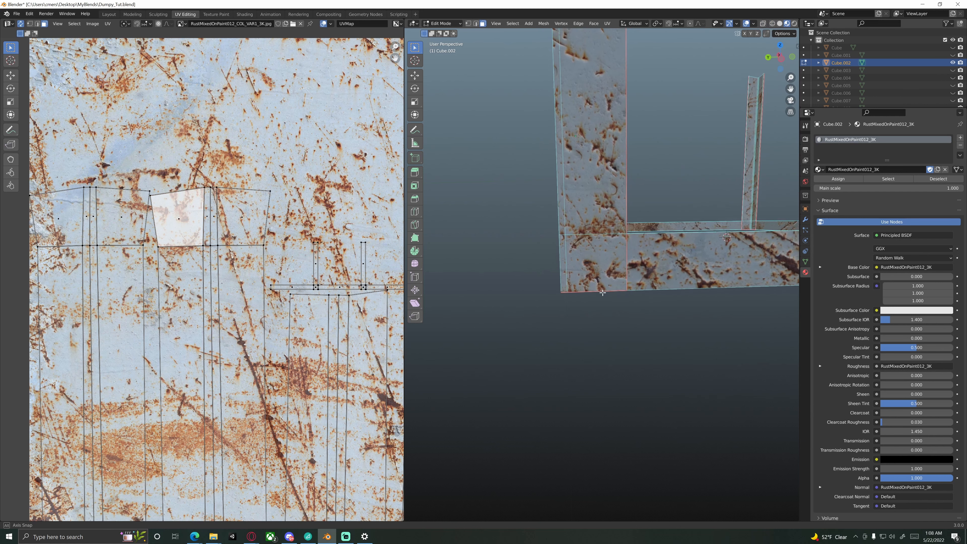
{"action": "scroll", "coordinate": [601, 292], "scroll_direction": "up", "scroll_amount": 2}
{"action": "scroll", "coordinate": [617, 331], "scroll_direction": "up", "scroll_amount": 1}
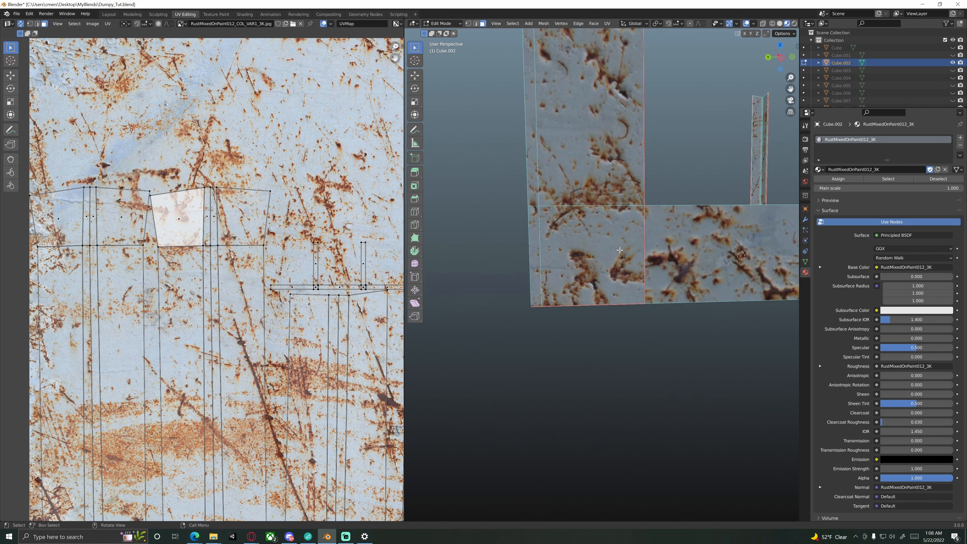
{"action": "middle_click_drag", "start_coordinate": [607, 263], "coordinate": [622, 338]}
{"action": "key", "text": "Tab"}
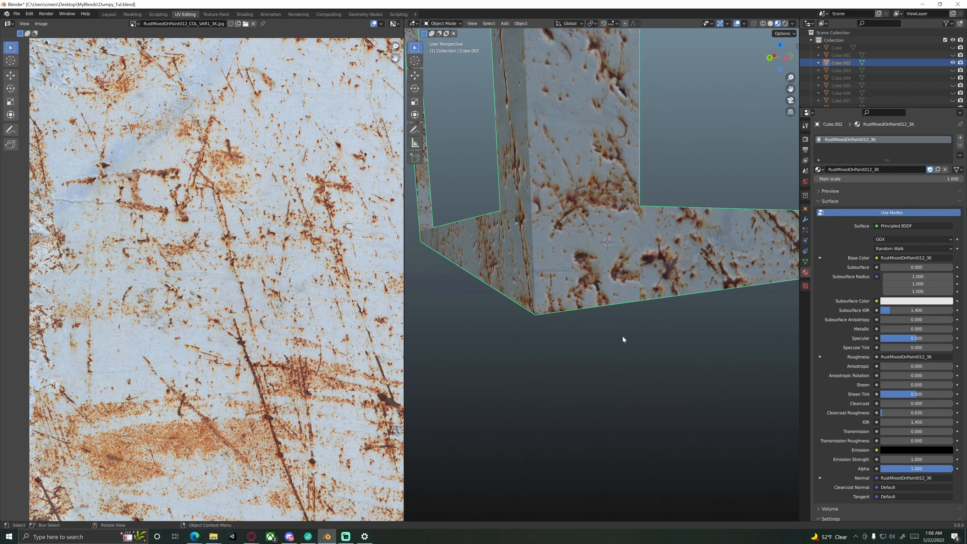
{"action": "middle_click_drag", "start_coordinate": [608, 266], "coordinate": [599, 214]}
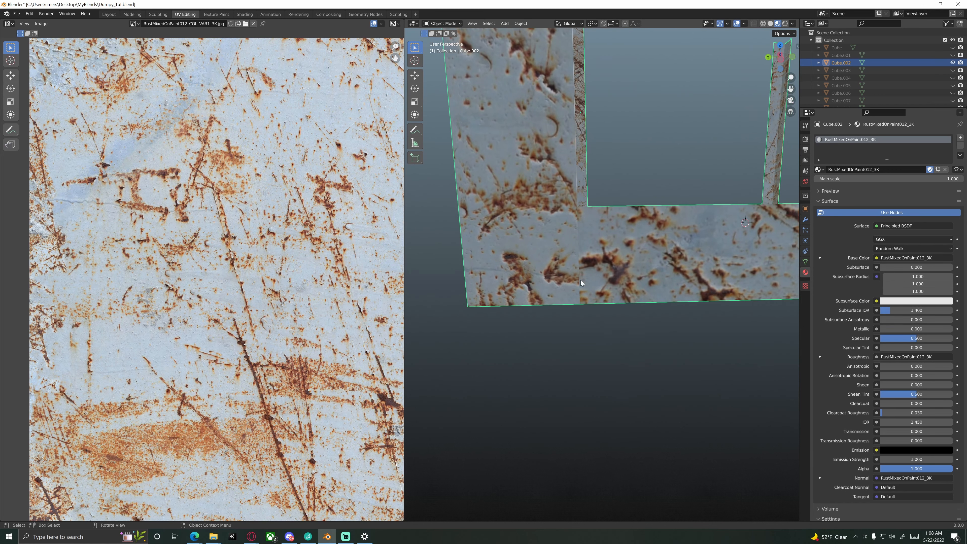
{"action": "key", "text": "Tab"}
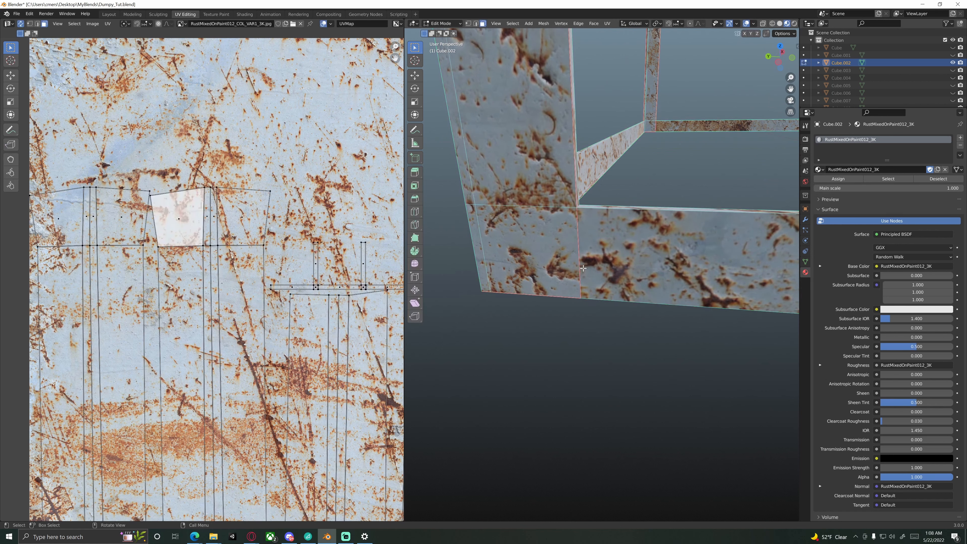
{"action": "middle_click_drag", "start_coordinate": [590, 282], "coordinate": [632, 236]}
Deselect the frame in Object Mode and inspect the rust texture across all its legs and rails.
{"action": "key", "text": "Tab"}
{"action": "left_click", "coordinate": [625, 308]}
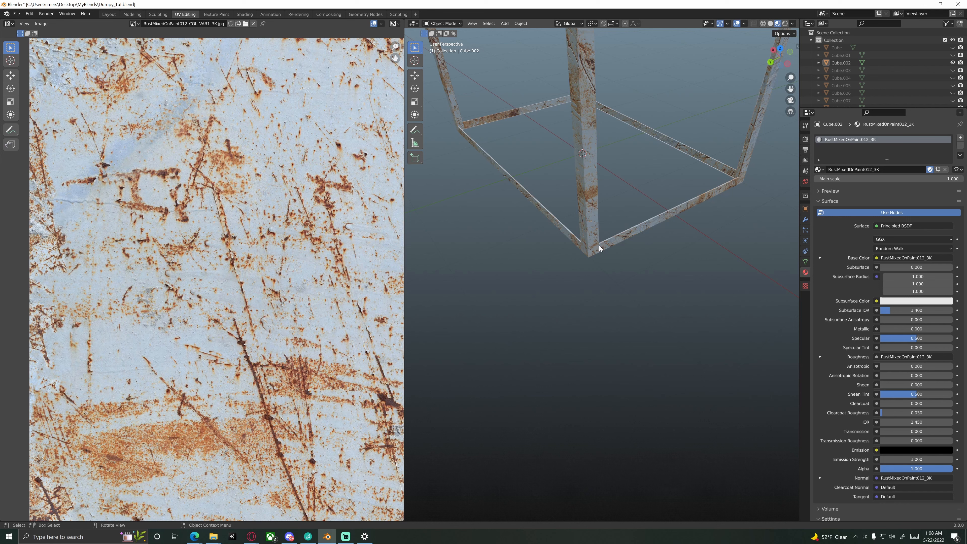
{"action": "middle_click_drag", "start_coordinate": [600, 245], "coordinate": [499, 276]}
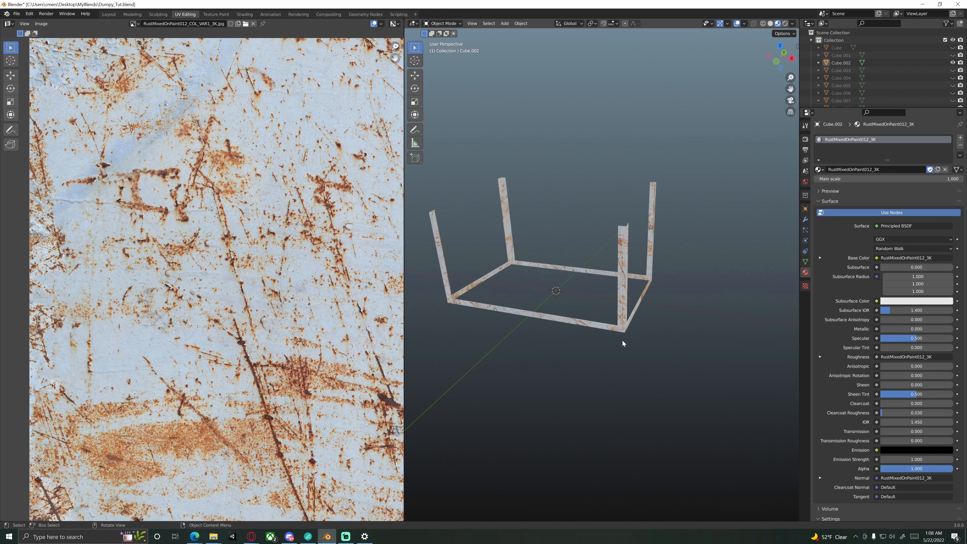
{"action": "scroll", "coordinate": [324, 282], "scroll_direction": "down", "scroll_amount": 2}
{"action": "scroll", "coordinate": [346, 285], "scroll_direction": "down", "scroll_amount": 2}
{"action": "middle_click_drag", "start_coordinate": [412, 287], "coordinate": [576, 301]}
{"action": "scroll", "coordinate": [450, 283], "scroll_direction": "up", "scroll_amount": 3}
{"action": "middle_click_drag", "start_coordinate": [526, 283], "coordinate": [583, 290]}
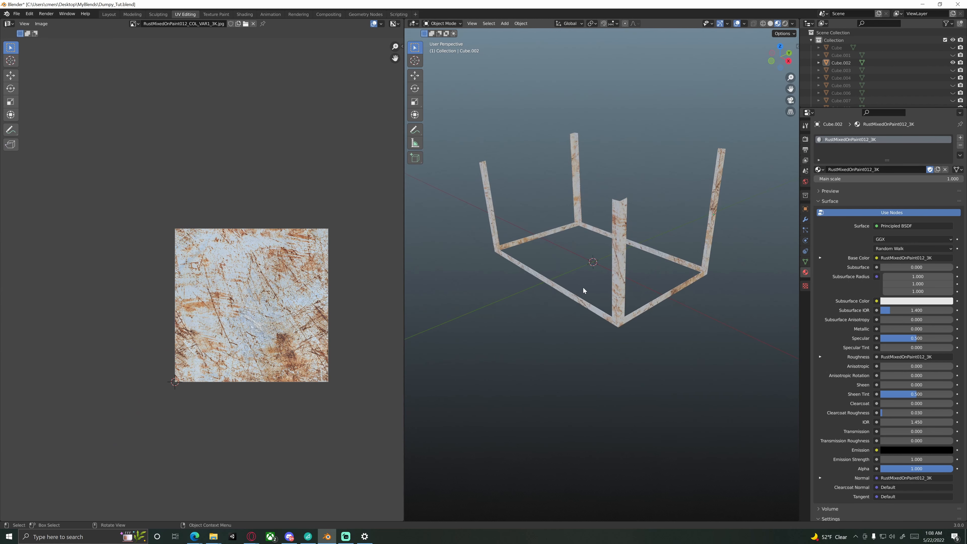
Reselect the frame, enter Edit Mode and view it from the top in solid shading.
{"action": "left_click", "coordinate": [617, 275]}
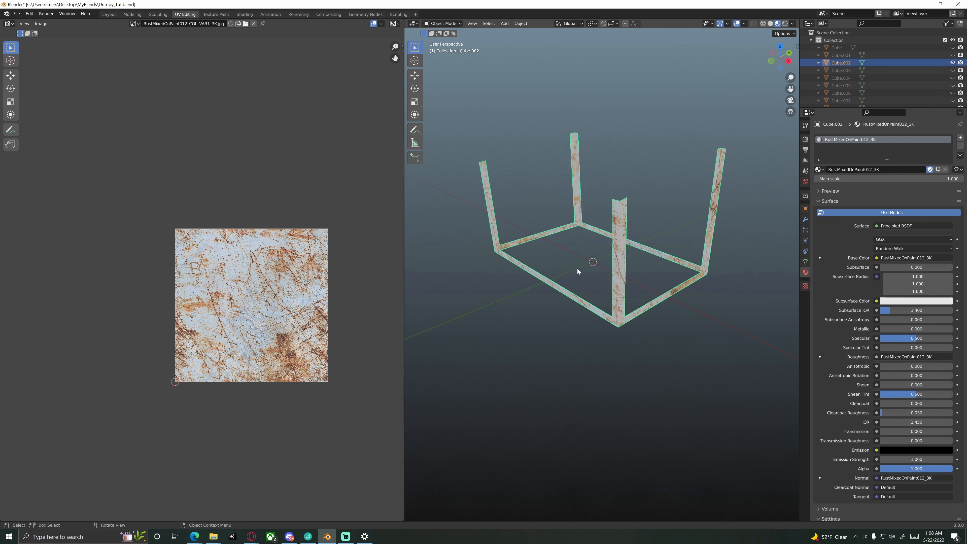
{"action": "middle_click_drag", "start_coordinate": [577, 269], "coordinate": [556, 273]}
{"action": "middle_click_drag", "start_coordinate": [567, 272], "coordinate": [587, 301], "text": "shift"}
{"action": "scroll", "coordinate": [587, 308], "scroll_direction": "up", "scroll_amount": 2}
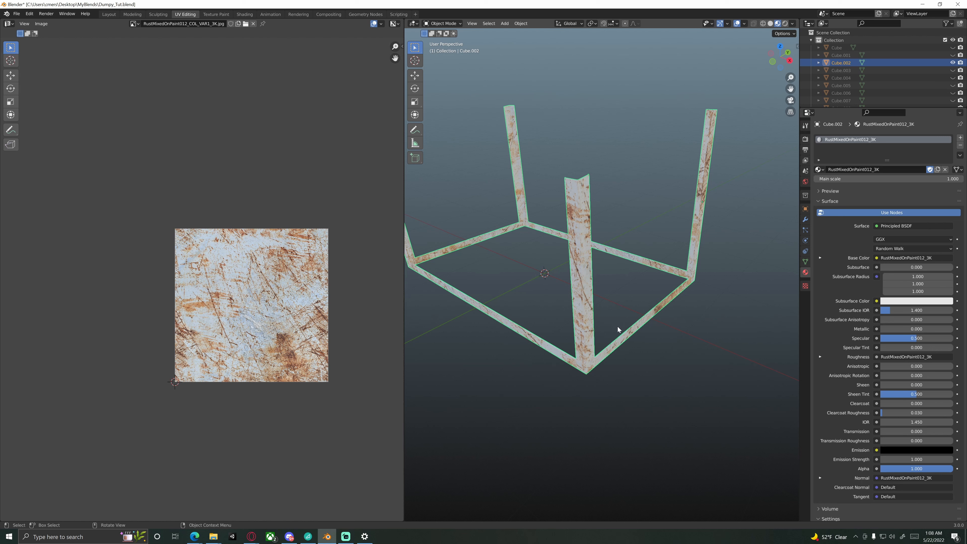
{"action": "middle_click_drag", "start_coordinate": [587, 329], "coordinate": [526, 314]}
{"action": "key", "text": "Tab"}
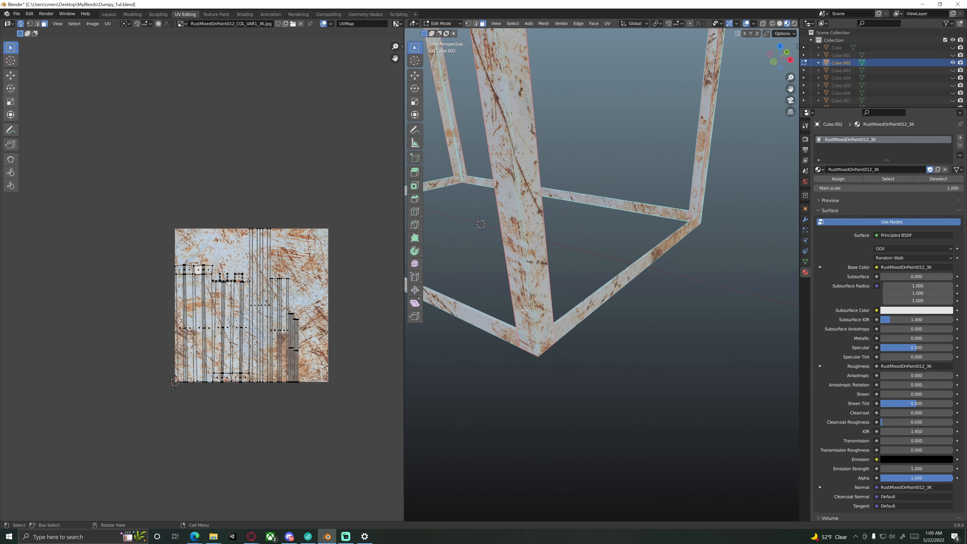
{"action": "key", "text": "z"}
{"action": "left_click", "coordinate": [632, 312]}
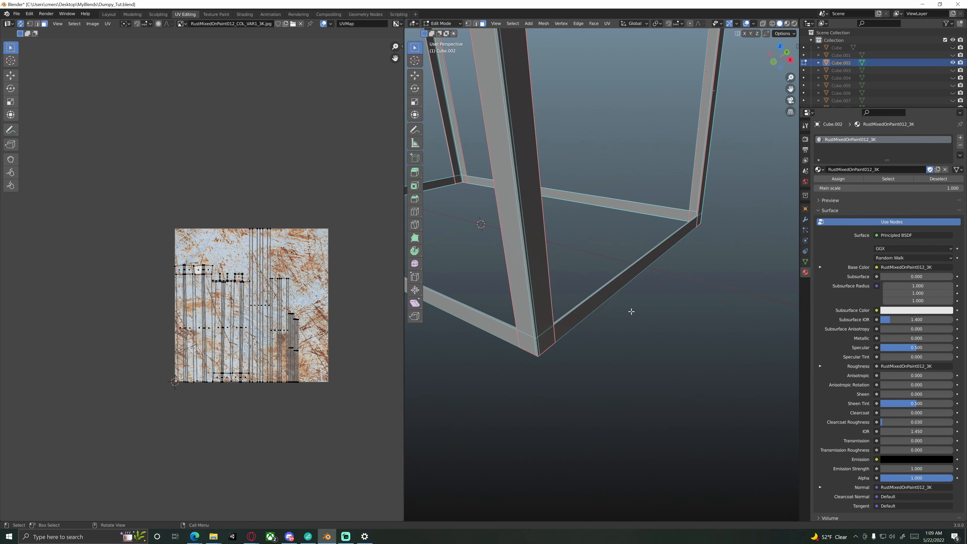
{"action": "key", "text": "KP_7"}
{"action": "middle_click_drag", "start_coordinate": [567, 319], "coordinate": [607, 309], "text": "shift"}
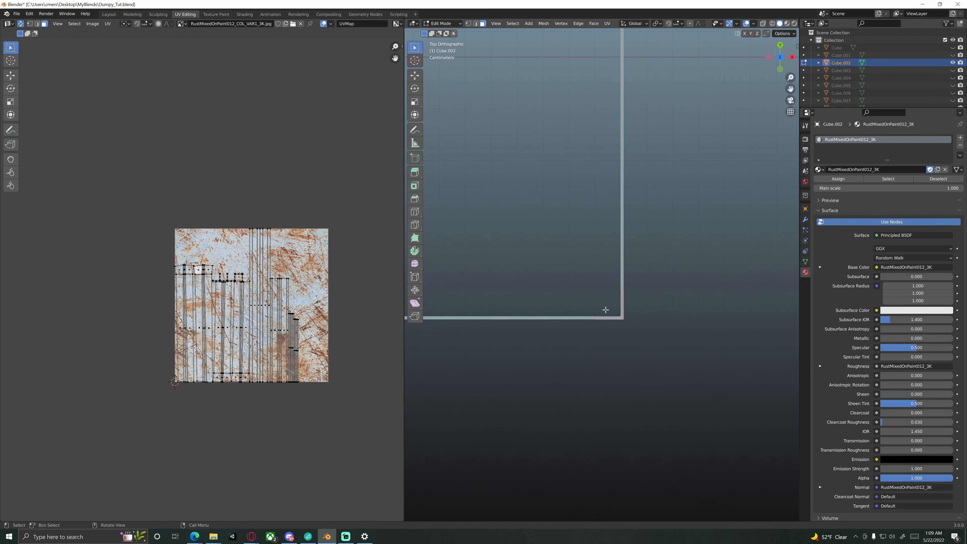
{"action": "scroll", "coordinate": [586, 300], "scroll_direction": "down", "scroll_amount": 4}
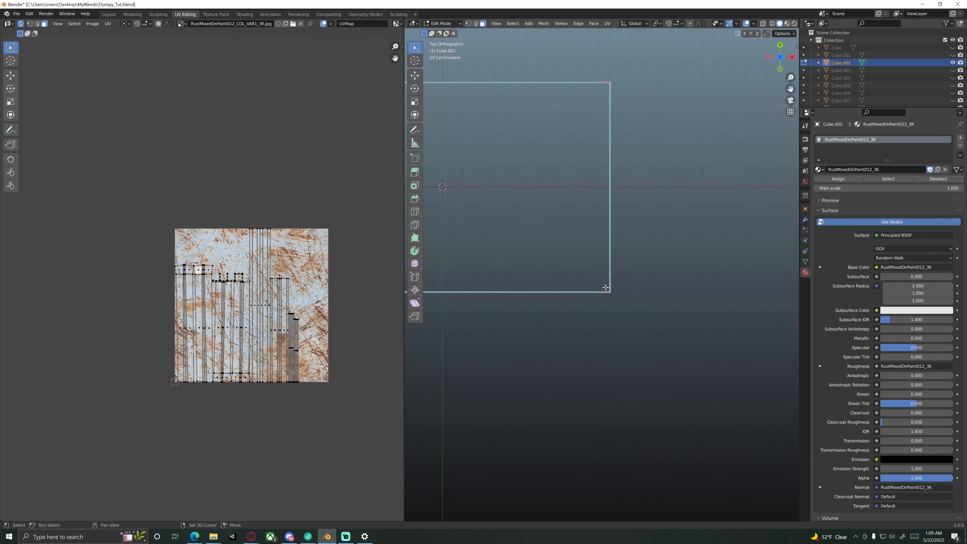
Switch to the Layout workspace and show the frame from the top in wireframe shading.
{"action": "left_click", "coordinate": [109, 14]}
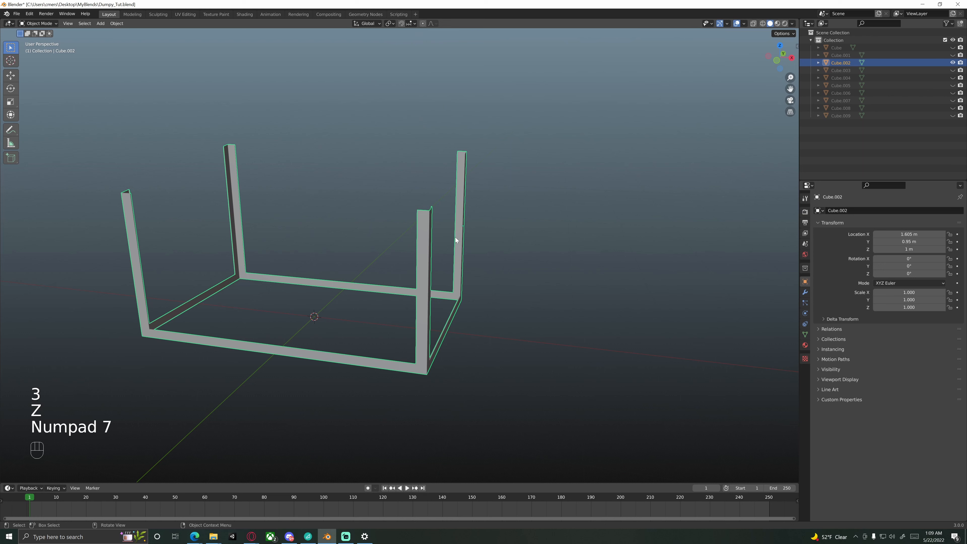
{"action": "key", "text": "KP_7"}
{"action": "middle_click_drag", "start_coordinate": [419, 293], "coordinate": [465, 206], "text": "shift"}
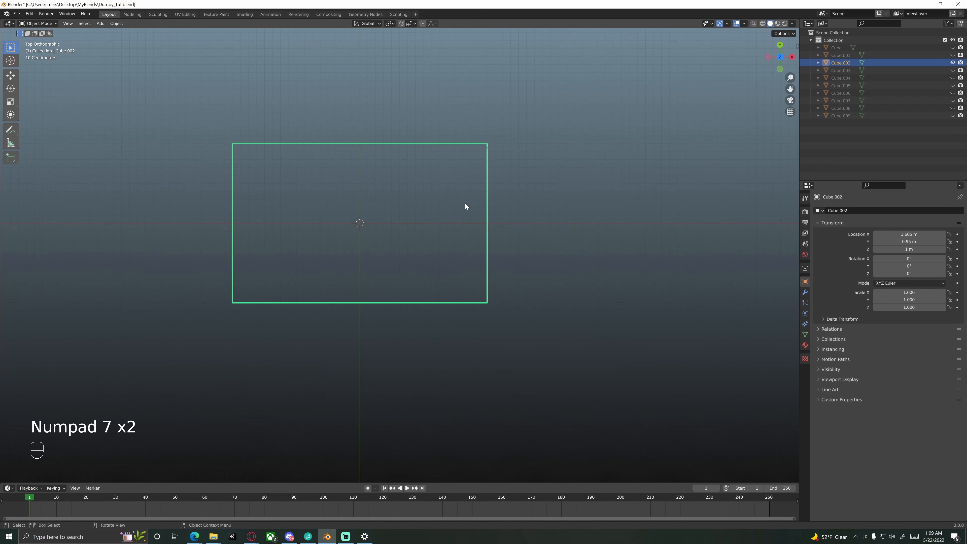
{"action": "key", "text": "z"}
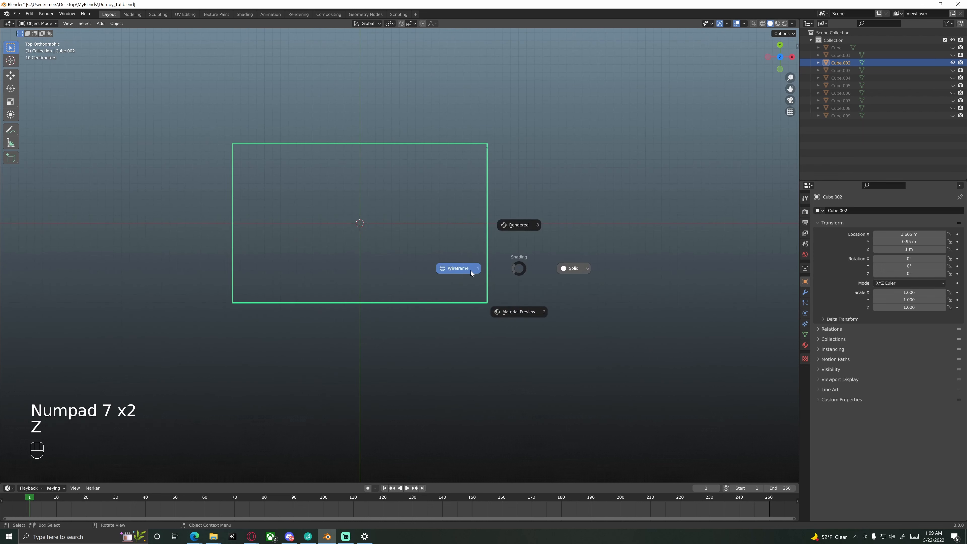
{"action": "left_click", "coordinate": [471, 269]}
In Edit Mode with face selection, select all faces of the four legs at the frame's corners.
{"action": "key", "text": "Tab"}
{"action": "key", "text": "Tab"}
{"action": "key", "text": "Tab"}
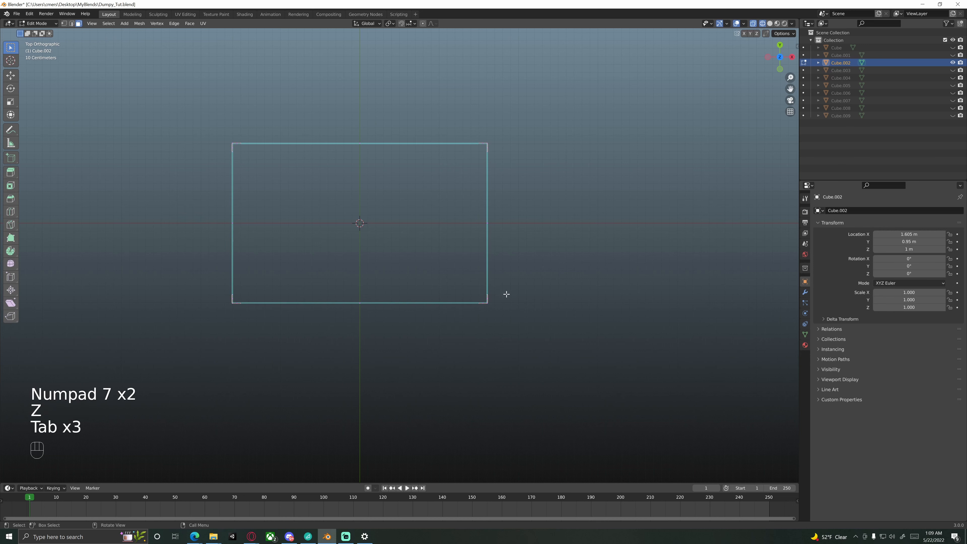
{"action": "key", "text": "z"}
{"action": "left_click", "coordinate": [477, 297]}
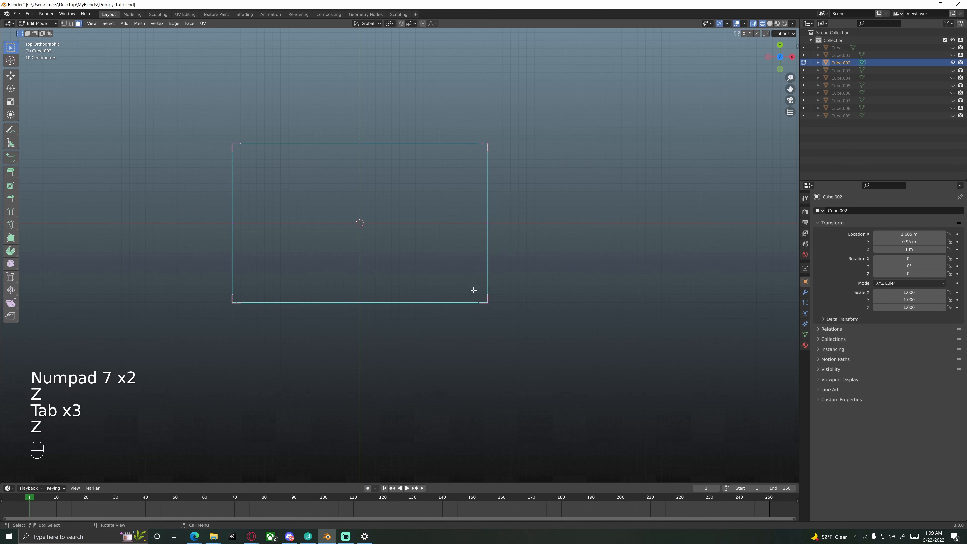
{"action": "key", "text": "3"}
{"action": "left_click_drag", "start_coordinate": [464, 281], "coordinate": [502, 320]}
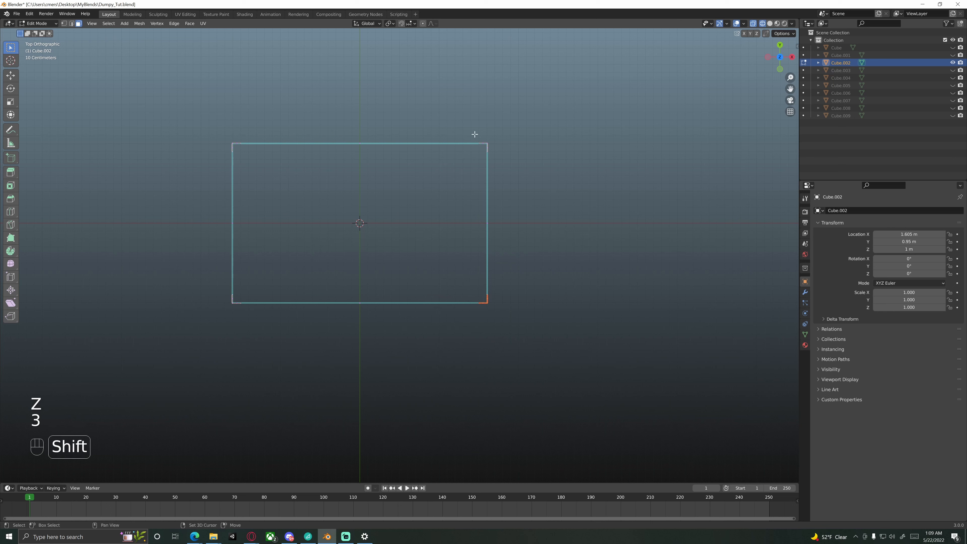
{"action": "left_click_drag", "start_coordinate": [474, 135], "coordinate": [504, 172], "text": "shift"}
{"action": "left_click_drag", "start_coordinate": [226, 132], "coordinate": [251, 160], "text": "shift"}
{"action": "left_click_drag", "start_coordinate": [223, 285], "coordinate": [249, 318], "text": "shift"}
Show the frame in Material Preview shading and separate the four selected legs into their own object.
{"action": "key", "text": "z"}
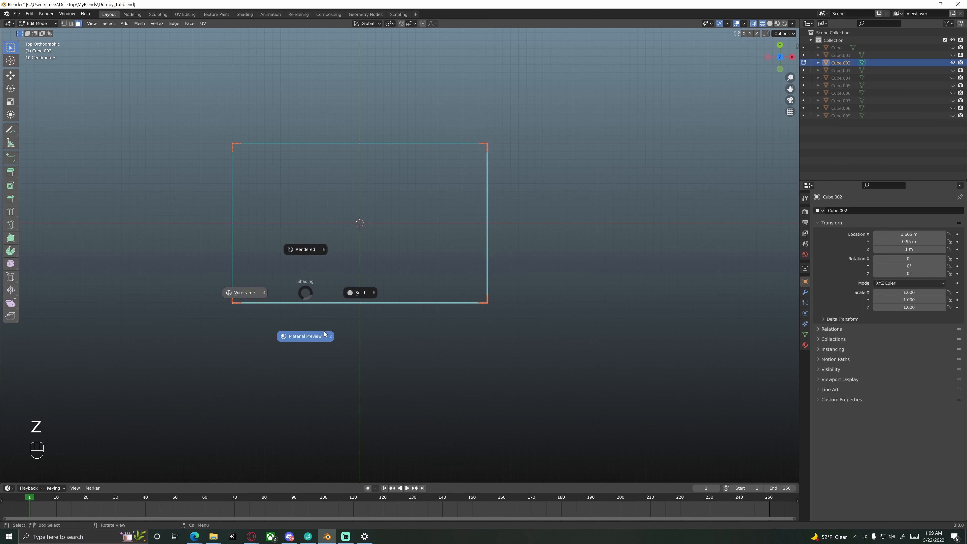
{"action": "left_click", "coordinate": [318, 344]}
{"action": "mouse_move", "coordinate": [419, 268]}
{"action": "middle_mouse_down"}
{"action": "mouse_move", "coordinate": [409, 233]}
{"action": "mouse_move", "coordinate": [419, 228]}
{"action": "mouse_move", "coordinate": [443, 279]}
{"action": "mouse_move", "coordinate": [427, 202]}
{"action": "middle_mouse_up"}
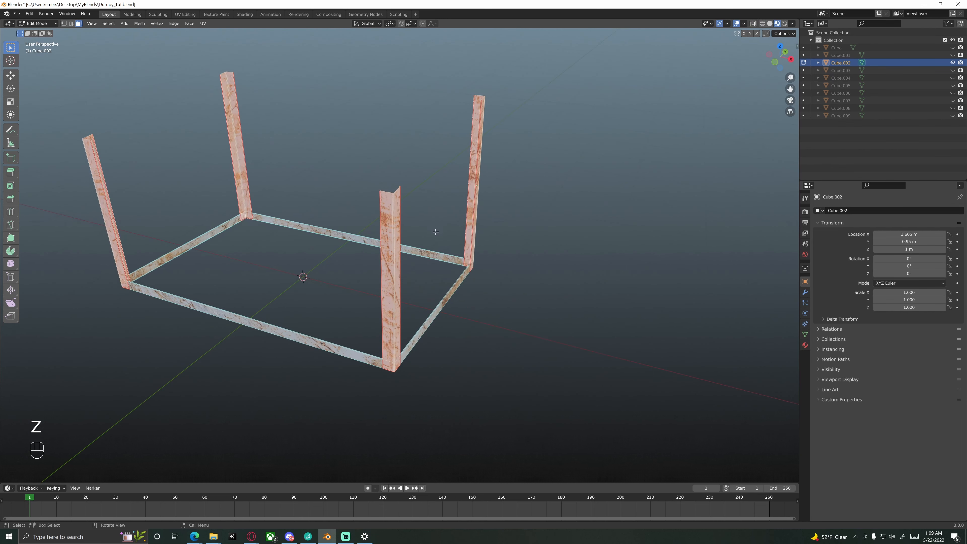
{"action": "key", "text": "p"}
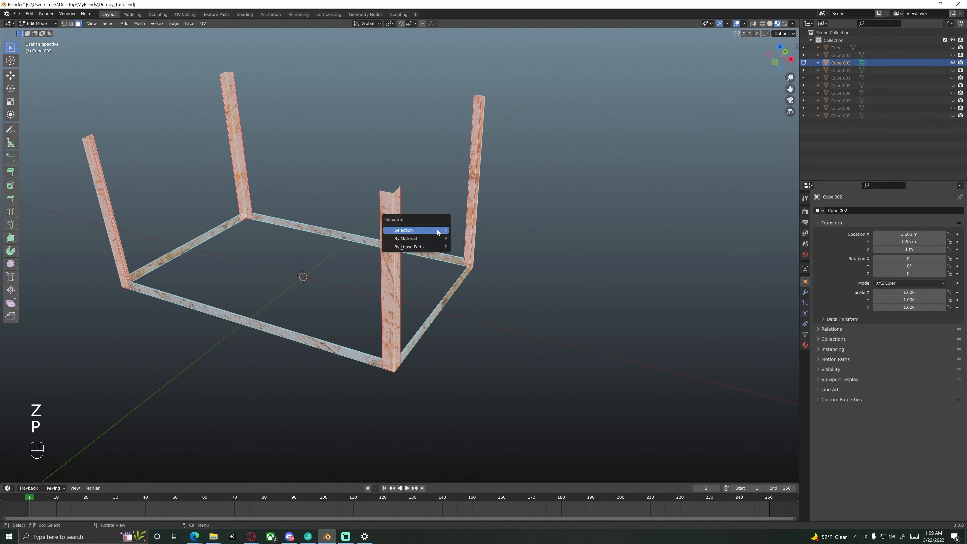
{"action": "left_click", "coordinate": [409, 230]}
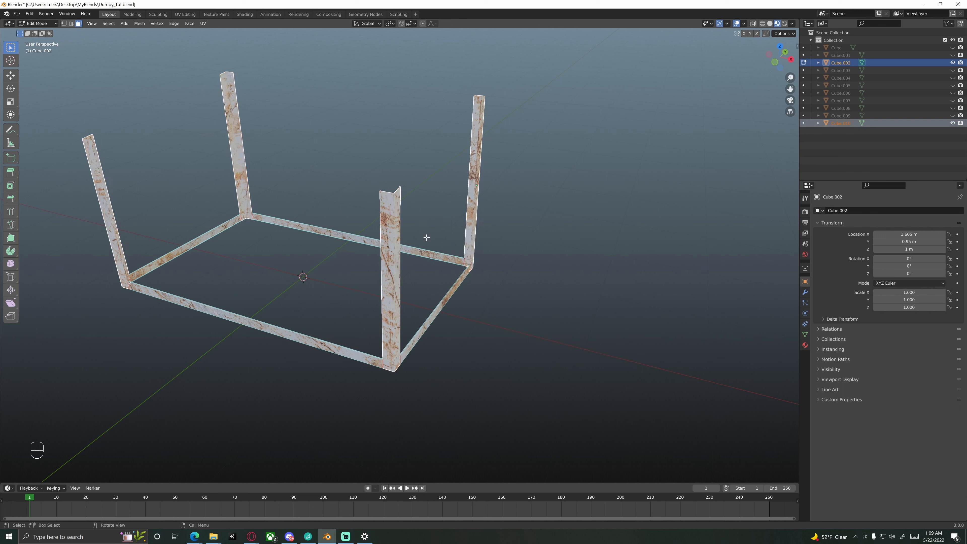
Return to Object Mode and check that the separated legs and the rails can each be selected and moved independently.
{"action": "mouse_move", "coordinate": [425, 238]}
{"action": "middle_mouse_down"}
{"action": "mouse_move", "coordinate": [446, 248]}
{"action": "mouse_move", "coordinate": [413, 241]}
{"action": "middle_mouse_up"}
{"action": "key", "text": "Tab"}
{"action": "left_click", "coordinate": [438, 250]}
{"action": "left_click", "coordinate": [413, 241]}
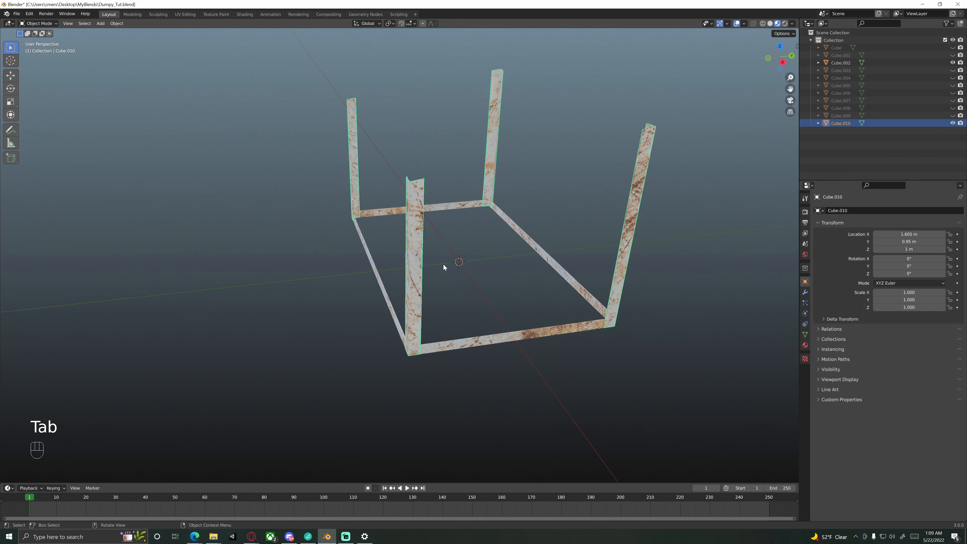
{"action": "key", "text": "g"}
{"action": "right_click", "coordinate": [440, 249]}
{"action": "left_click", "coordinate": [474, 343]}
{"action": "key", "text": "g"}
{"action": "right_click", "coordinate": [464, 277]}
{"action": "key", "text": "Tab"}
{"action": "key", "text": "Tab"}
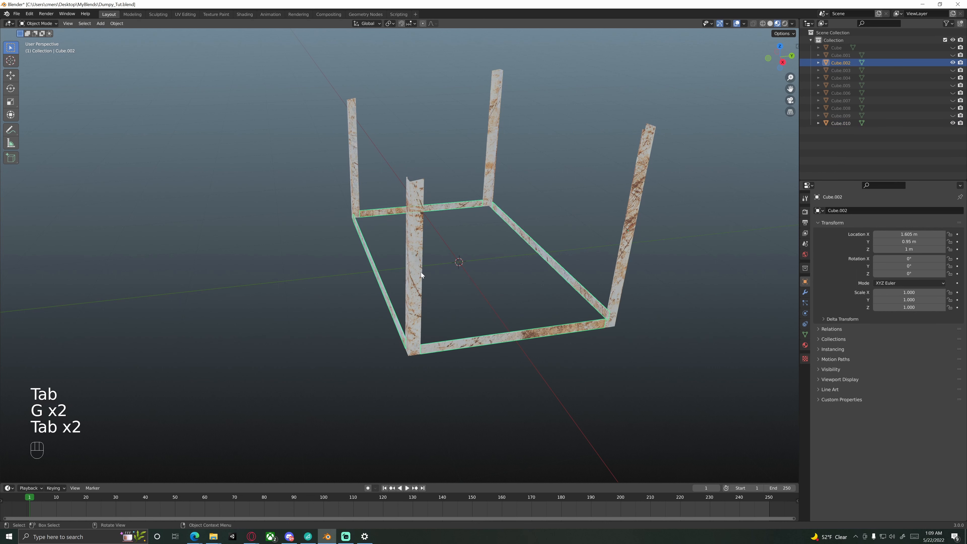
Hide the legs object Cube.010 and open the rails object Cube.002 in Edit Mode.
{"action": "left_click", "coordinate": [421, 272]}
{"action": "middle_click_drag", "start_coordinate": [464, 283], "coordinate": [472, 280]}
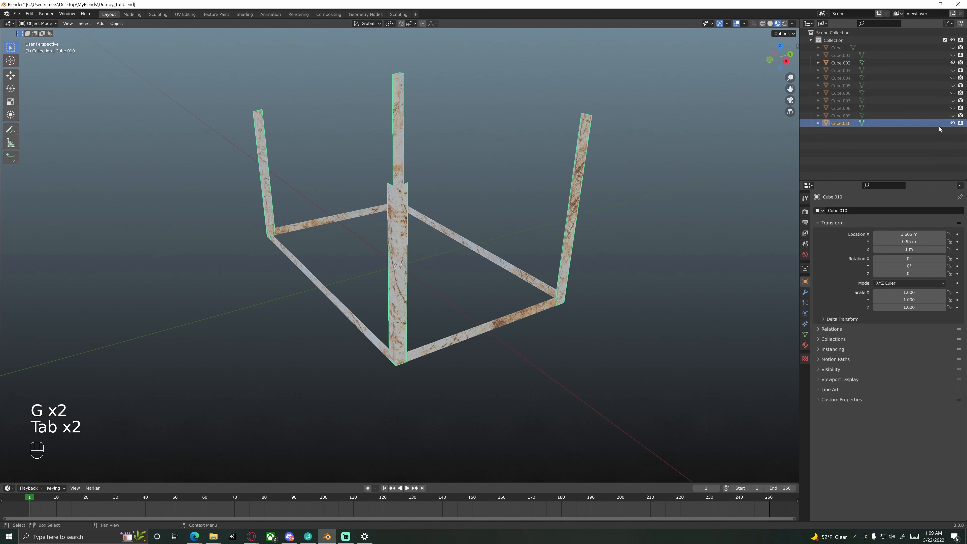
{"action": "left_click", "coordinate": [953, 123]}
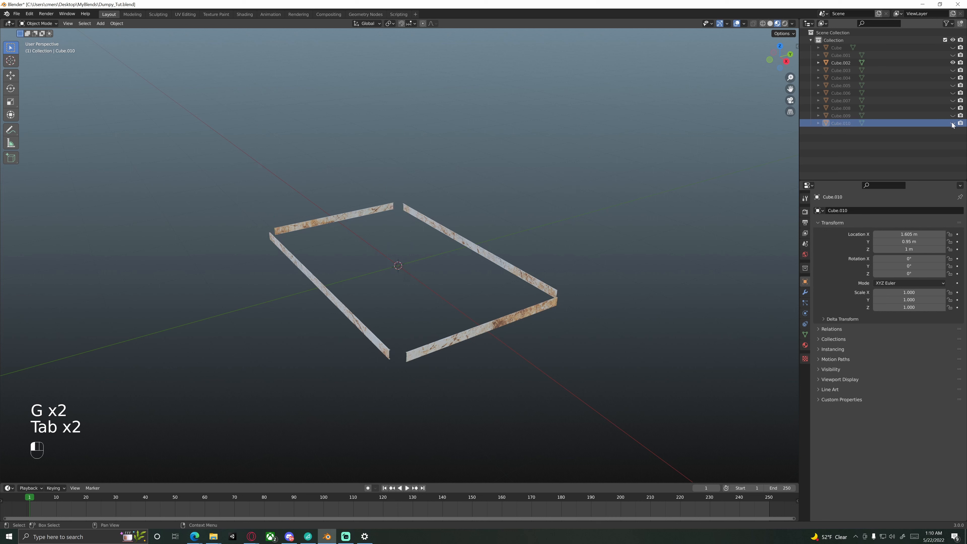
{"action": "left_click", "coordinate": [483, 332]}
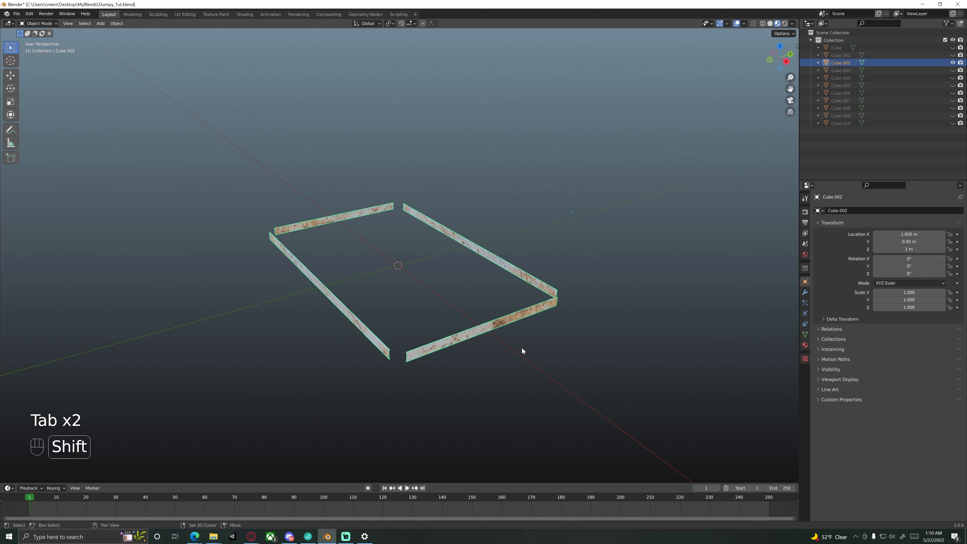
{"action": "middle_click_drag", "start_coordinate": [521, 347], "coordinate": [483, 309], "text": "shift"}
{"action": "key", "text": "Tab"}
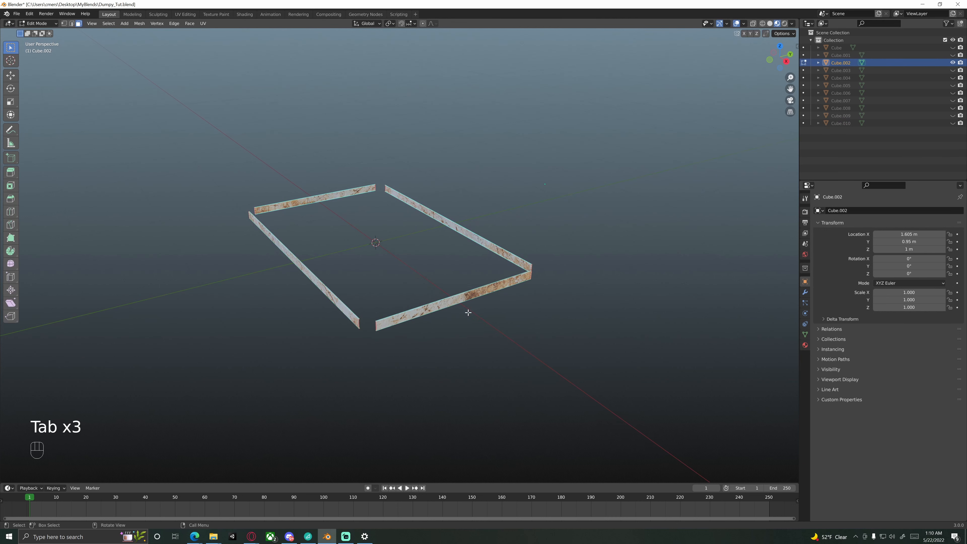
Select all faces of the four rails and clear their seams.
{"action": "middle_click_drag", "start_coordinate": [389, 329], "coordinate": [516, 249], "text": "shift"}
{"action": "scroll", "coordinate": [438, 311], "scroll_direction": "up", "scroll_amount": 3}
{"action": "scroll", "coordinate": [406, 307], "scroll_direction": "up", "scroll_amount": 2}
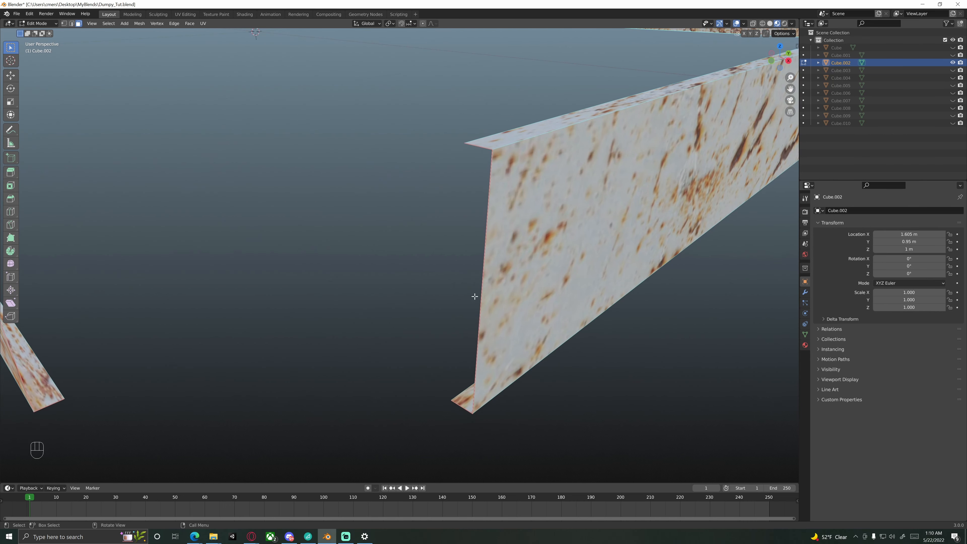
{"action": "middle_click_drag", "start_coordinate": [460, 403], "coordinate": [460, 242]}
{"action": "scroll", "coordinate": [357, 255], "scroll_direction": "down", "scroll_amount": 6}
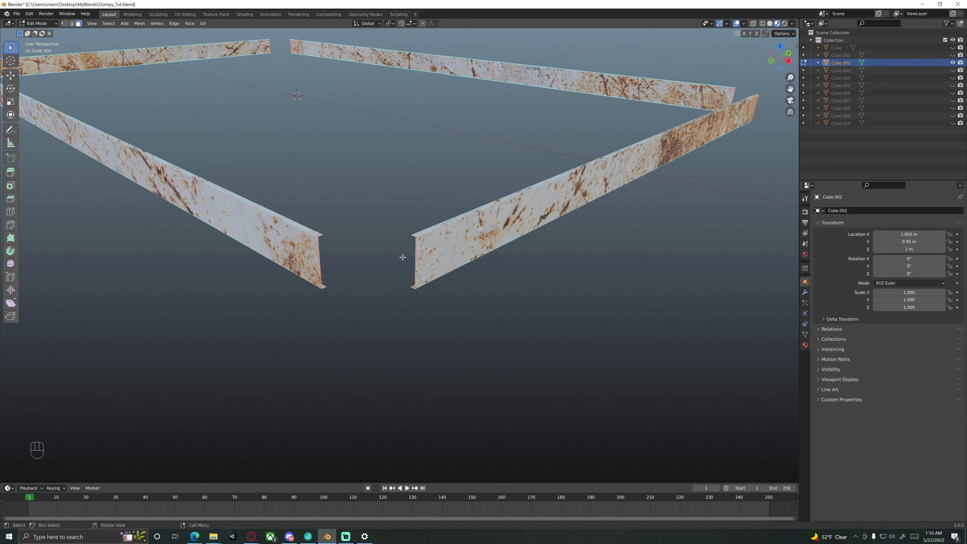
{"action": "key", "text": "a"}
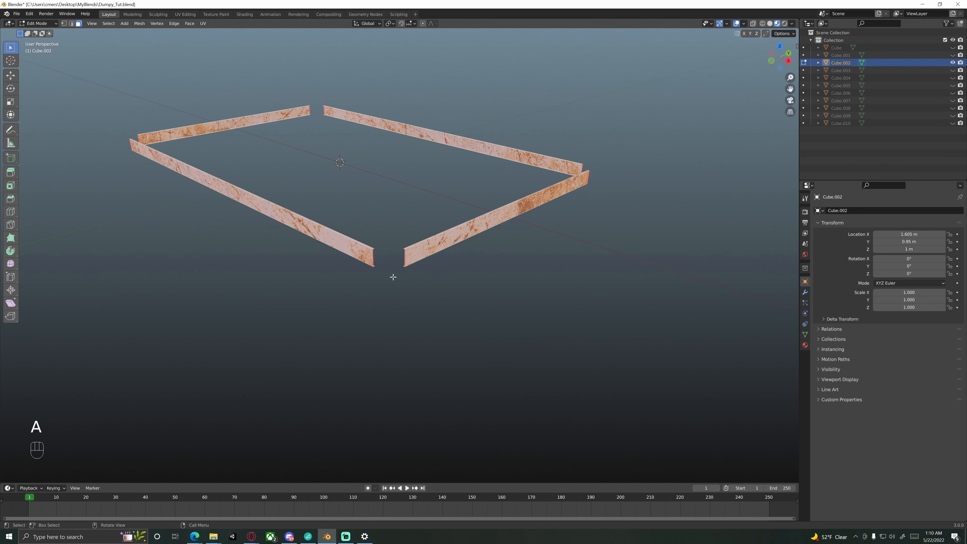
{"action": "key", "text": "ctrl"}
{"action": "key", "text": "ctrl+e"}
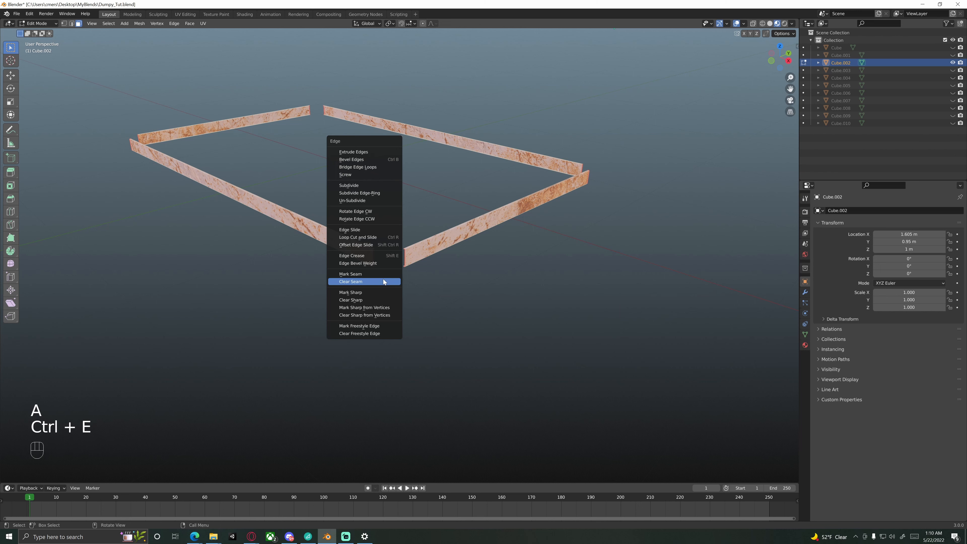
{"action": "left_click", "coordinate": [387, 279]}
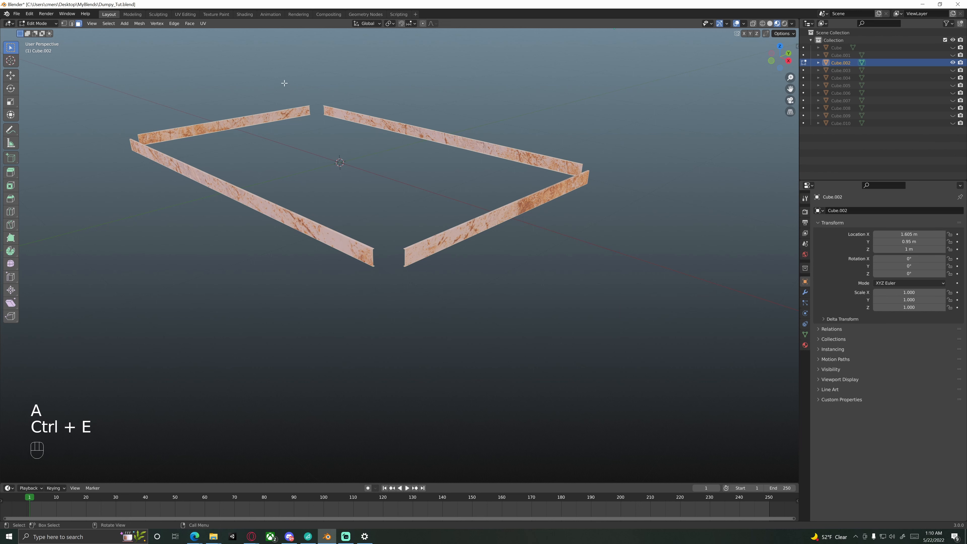
Switch to the UV Editing workspace and unwrap all the selected rails.
{"action": "left_click", "coordinate": [186, 14]}
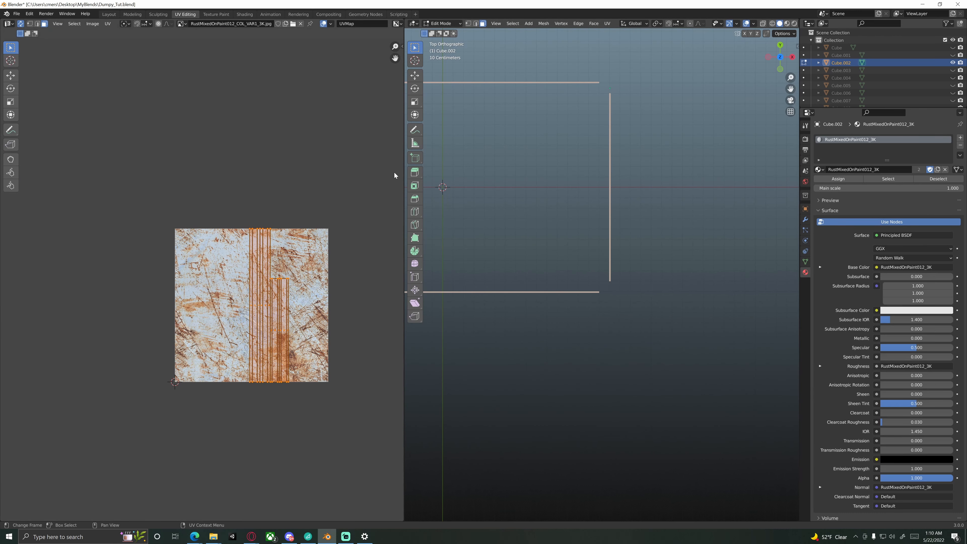
{"action": "middle_click_drag", "start_coordinate": [368, 252], "coordinate": [334, 216]}
{"action": "scroll", "coordinate": [559, 231], "scroll_direction": "down", "scroll_amount": 3}
{"action": "middle_click_drag", "start_coordinate": [444, 201], "coordinate": [524, 224], "text": "shift"}
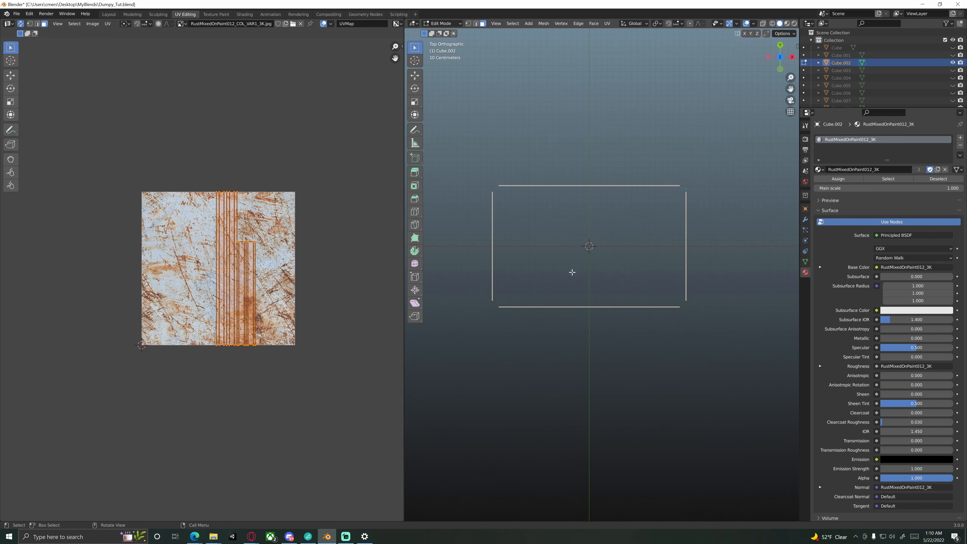
{"action": "middle_click_drag", "start_coordinate": [571, 272], "coordinate": [598, 269]}
{"action": "key", "text": "u"}
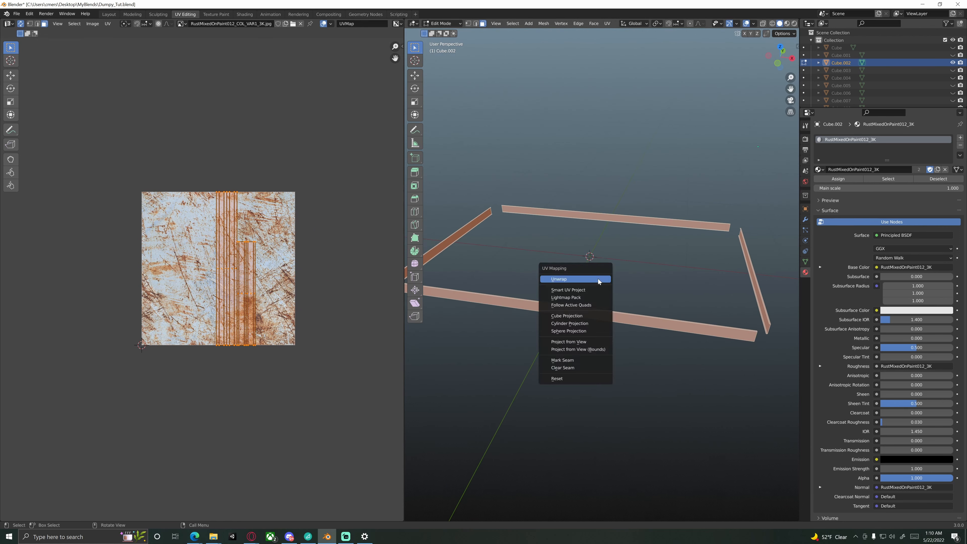
{"action": "left_click", "coordinate": [598, 278]}
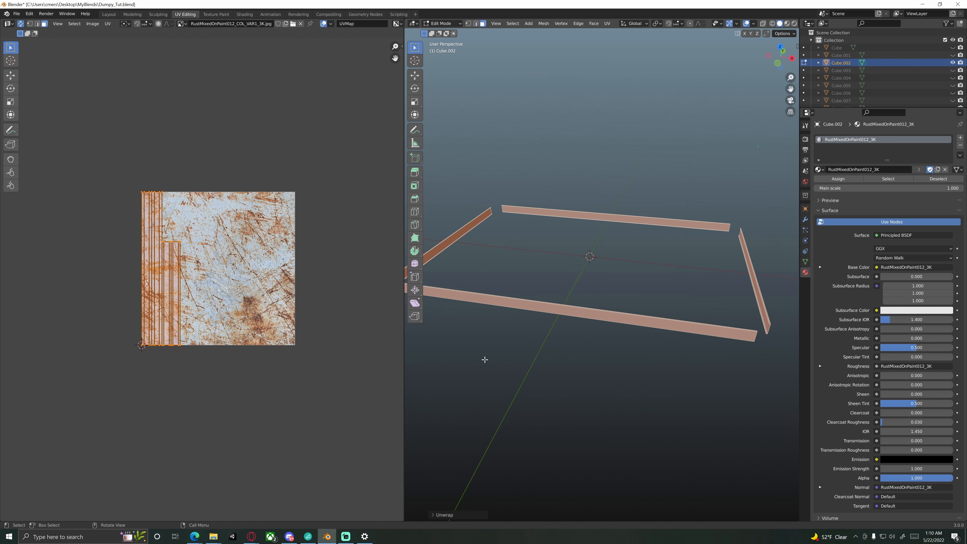
Return to Object Mode, deselect the rails and examine the rust texture along them and at their ends.
{"action": "key", "text": "Tab"}
{"action": "key", "text": "z"}
{"action": "left_click", "coordinate": [526, 402]}
{"action": "left_click", "coordinate": [584, 371]}
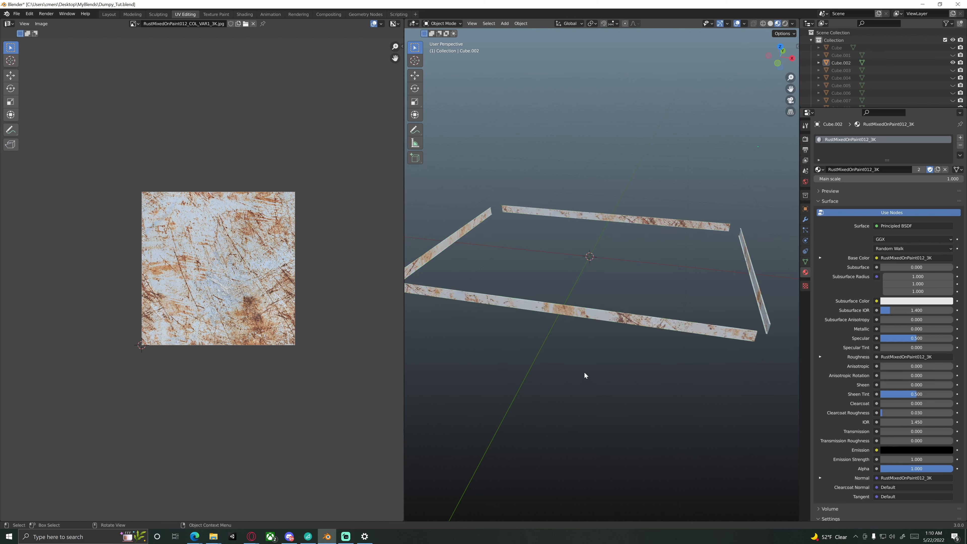
{"action": "mouse_move", "coordinate": [584, 372]}
{"action": "middle_mouse_down"}
{"action": "mouse_move", "coordinate": [565, 353]}
{"action": "mouse_move", "coordinate": [534, 345]}
{"action": "mouse_move", "coordinate": [501, 261]}
{"action": "mouse_move", "coordinate": [571, 321]}
{"action": "mouse_move", "coordinate": [532, 350]}
{"action": "mouse_move", "coordinate": [570, 274]}
{"action": "mouse_move", "coordinate": [527, 337]}
{"action": "mouse_move", "coordinate": [565, 300]}
{"action": "mouse_move", "coordinate": [577, 336]}
{"action": "mouse_move", "coordinate": [576, 295]}
{"action": "mouse_move", "coordinate": [499, 308]}
{"action": "mouse_move", "coordinate": [478, 323]}
{"action": "mouse_move", "coordinate": [518, 295]}
{"action": "mouse_move", "coordinate": [575, 321]}
{"action": "mouse_move", "coordinate": [544, 306]}
{"action": "mouse_move", "coordinate": [587, 292]}
{"action": "mouse_move", "coordinate": [576, 275]}
{"action": "mouse_move", "coordinate": [567, 290]}
{"action": "mouse_move", "coordinate": [560, 276]}
{"action": "mouse_move", "coordinate": [599, 274]}
{"action": "mouse_move", "coordinate": [544, 279]}
{"action": "mouse_move", "coordinate": [636, 272]}
{"action": "mouse_move", "coordinate": [604, 269]}
{"action": "mouse_move", "coordinate": [627, 273]}
{"action": "mouse_move", "coordinate": [604, 288]}
{"action": "mouse_move", "coordinate": [618, 292]}
{"action": "middle_mouse_up"}
{"action": "scroll", "coordinate": [561, 275], "scroll_direction": "up", "scroll_amount": 3}
{"action": "scroll", "coordinate": [599, 274], "scroll_direction": "up", "scroll_amount": 3}
{"action": "scroll", "coordinate": [562, 275], "scroll_direction": "down", "scroll_amount": 1}
{"action": "scroll", "coordinate": [544, 279], "scroll_direction": "down", "scroll_amount": 6}
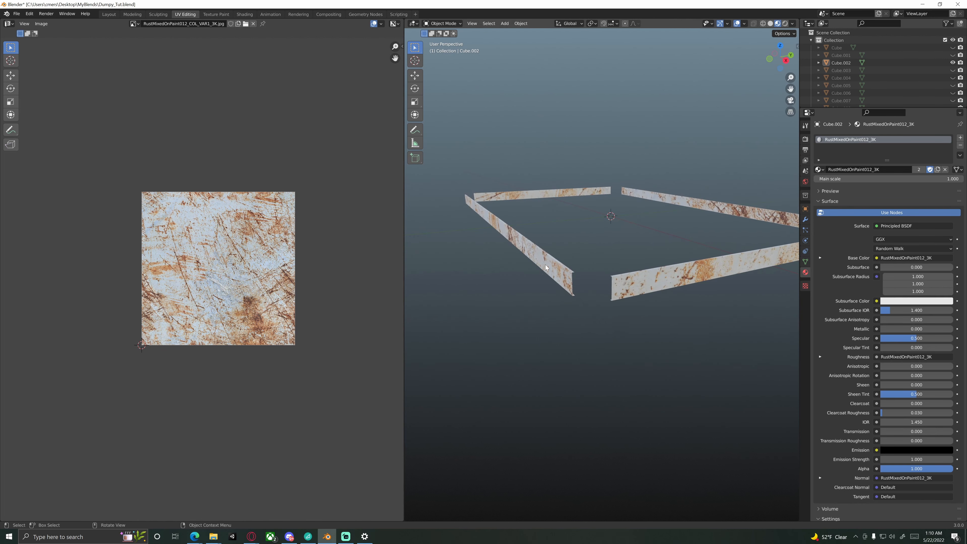
In Edit Mode, select all linked faces of one long rail and move its UVs sideways to the right half of the texture.
{"action": "key", "text": "Tab"}
{"action": "mouse_move", "coordinate": [537, 277]}
{"action": "middle_mouse_down"}
{"action": "mouse_move", "coordinate": [497, 282]}
{"action": "mouse_move", "coordinate": [544, 281]}
{"action": "middle_mouse_up"}
{"action": "left_click", "coordinate": [523, 309]}
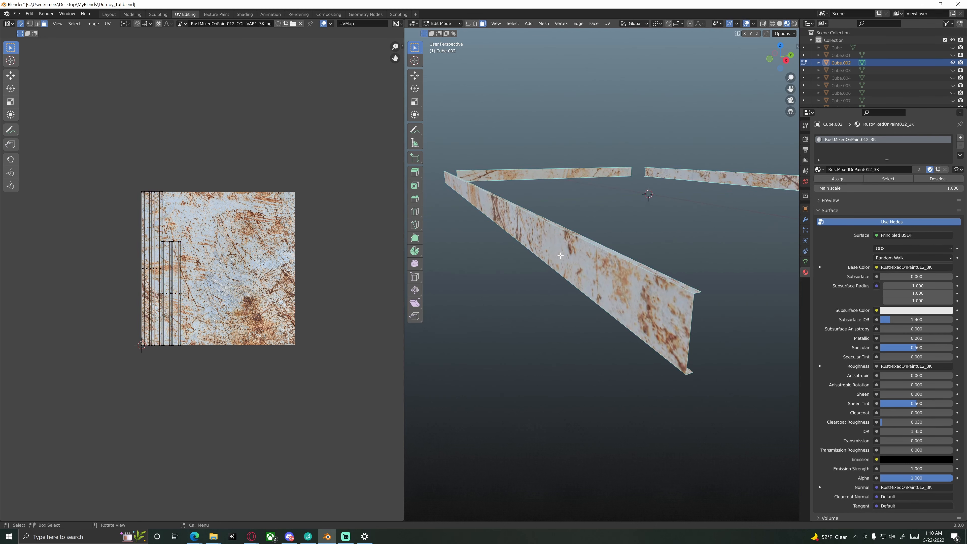
{"action": "key", "text": "ctrl+l"}
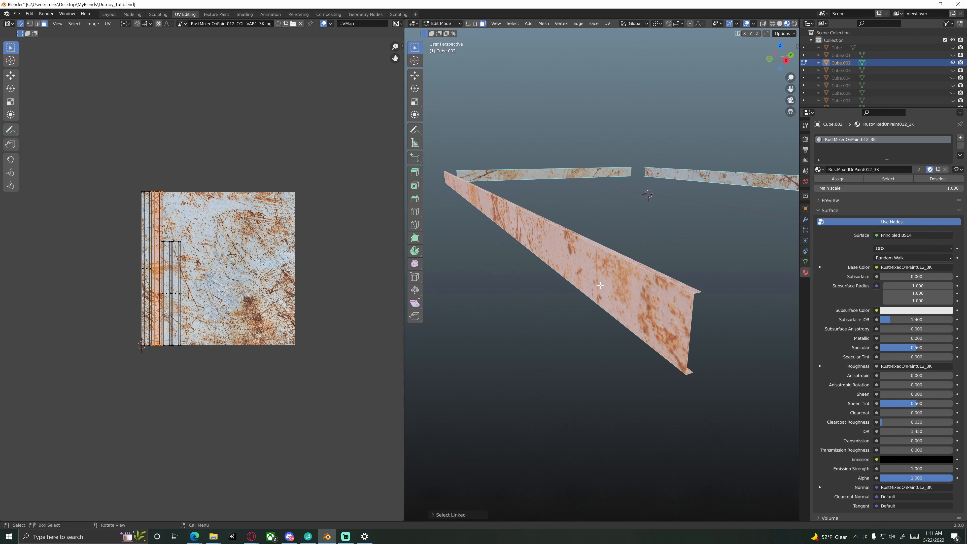
{"action": "middle_click_drag", "start_coordinate": [600, 285], "coordinate": [588, 262]}
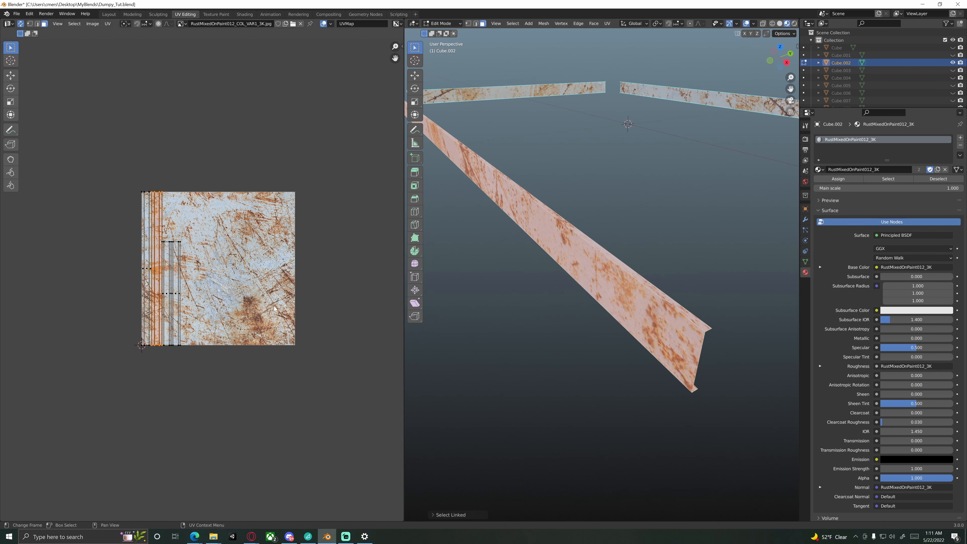
{"action": "key", "text": "g"}
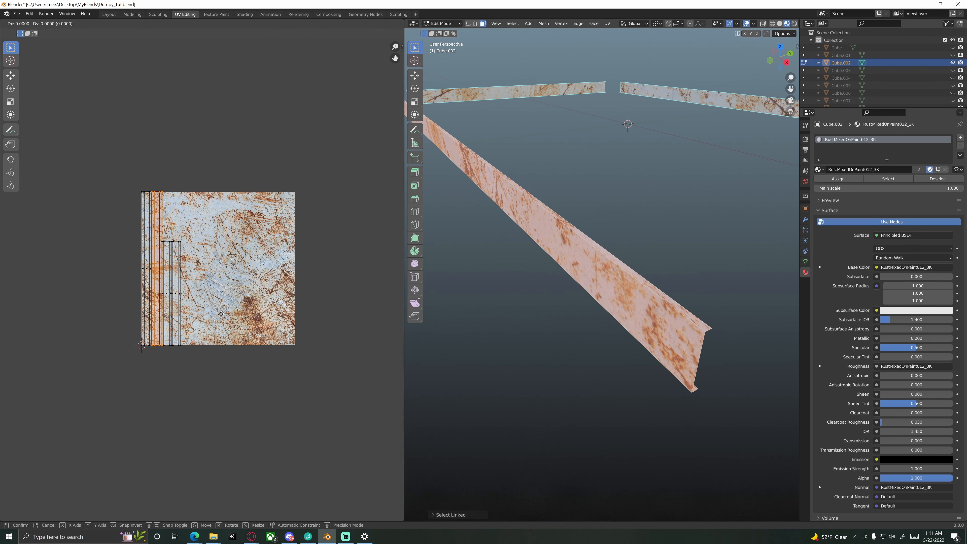
{"action": "left_click", "coordinate": [298, 317]}
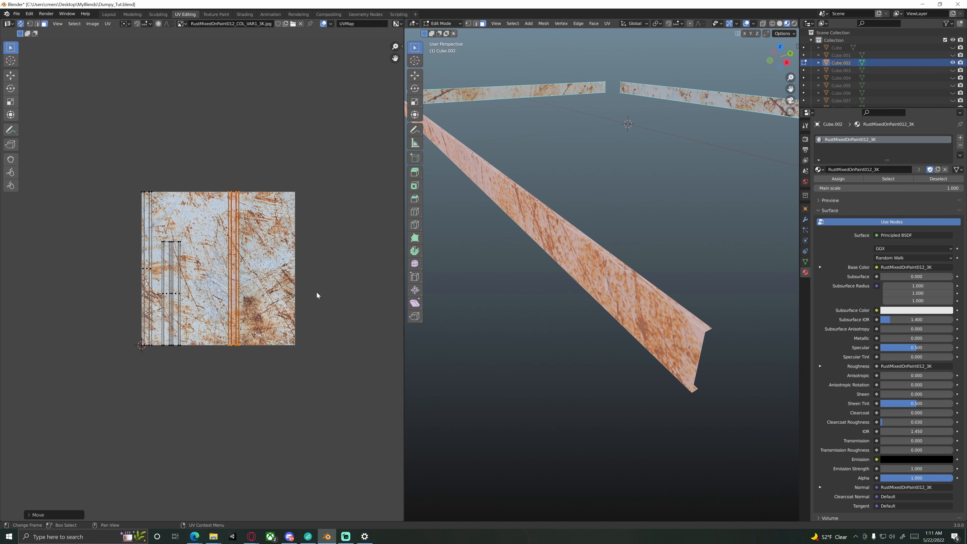
{"action": "middle_click_drag", "start_coordinate": [495, 269], "coordinate": [480, 256]}
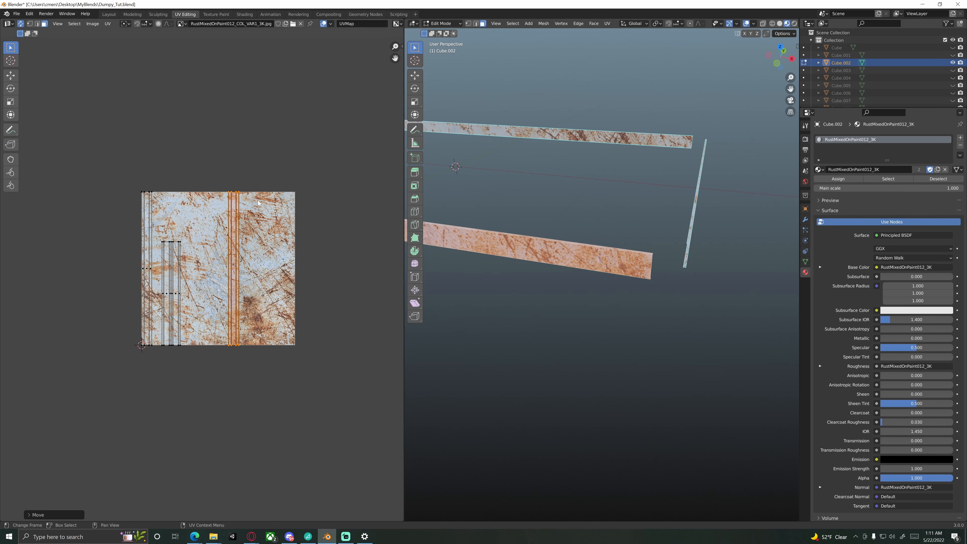
{"action": "middle_click_drag", "start_coordinate": [479, 272], "coordinate": [563, 237]}
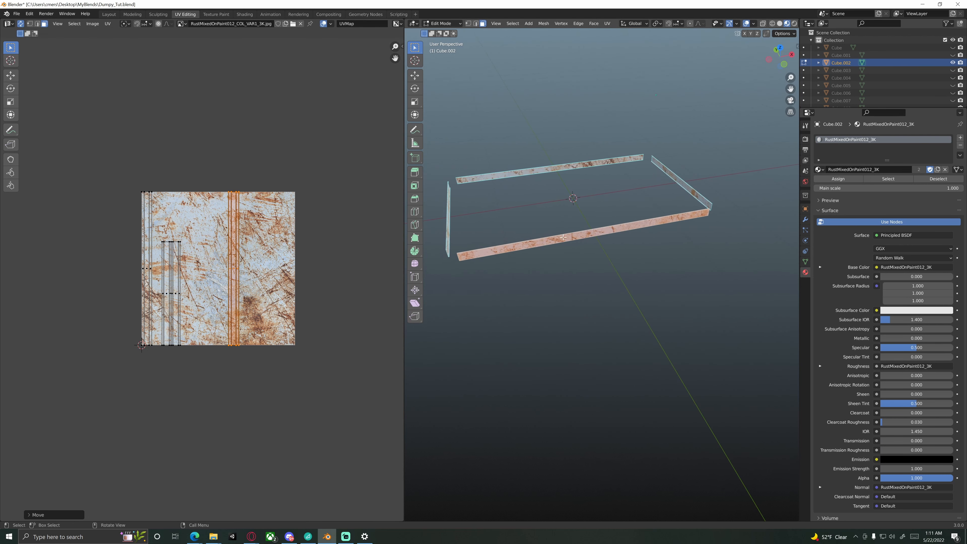
Rotate the long rail's UVs by 90 degrees, place them just above the texture image and deselect the rail.
{"action": "key", "text": "r"}
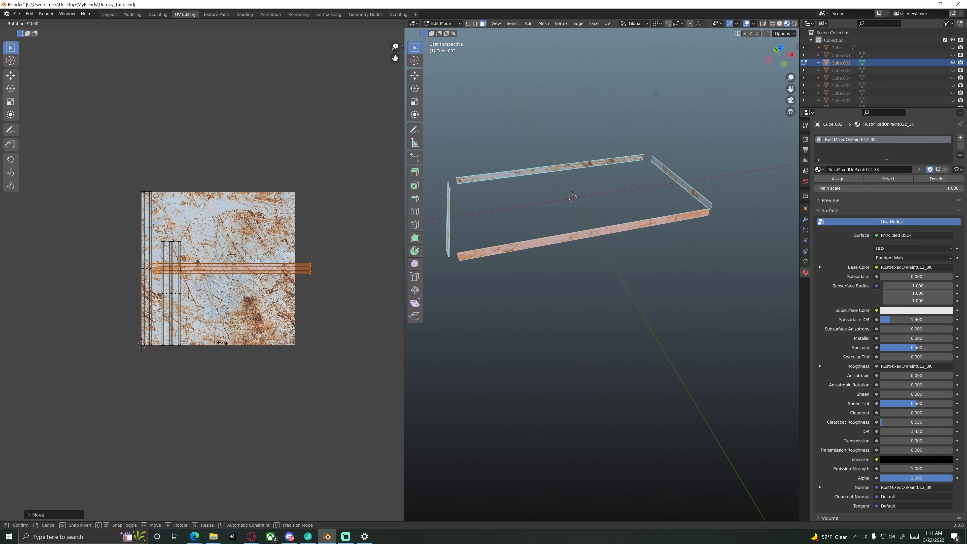
{"action": "left_click", "coordinate": [224, 343]}
{"action": "key", "text": "g"}
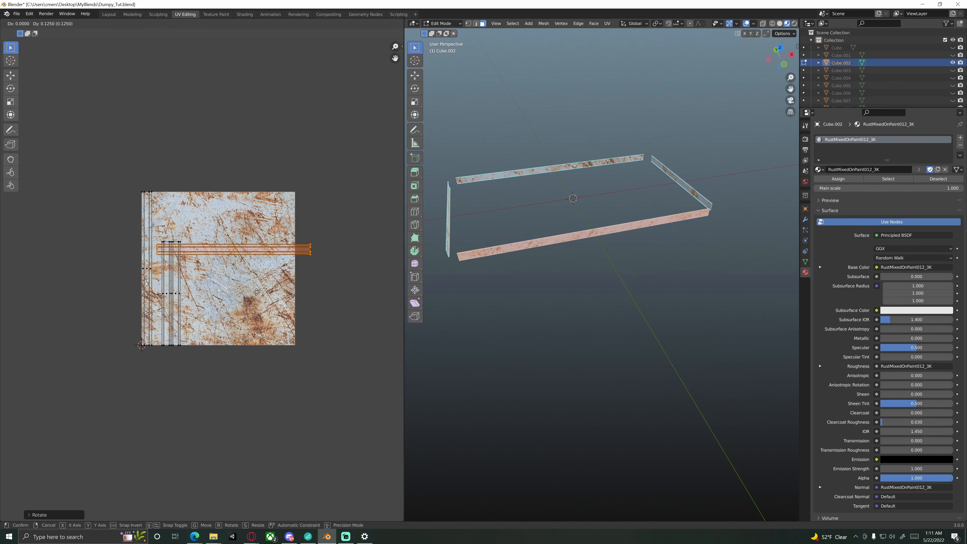
{"action": "left_click", "coordinate": [239, 243]}
{"action": "middle_click_drag", "start_coordinate": [571, 227], "coordinate": [617, 250]}
{"action": "left_click", "coordinate": [557, 252]}
{"action": "scroll", "coordinate": [557, 252], "scroll_direction": "up", "scroll_amount": 4}
{"action": "scroll", "coordinate": [586, 259], "scroll_direction": "up", "scroll_amount": 3}
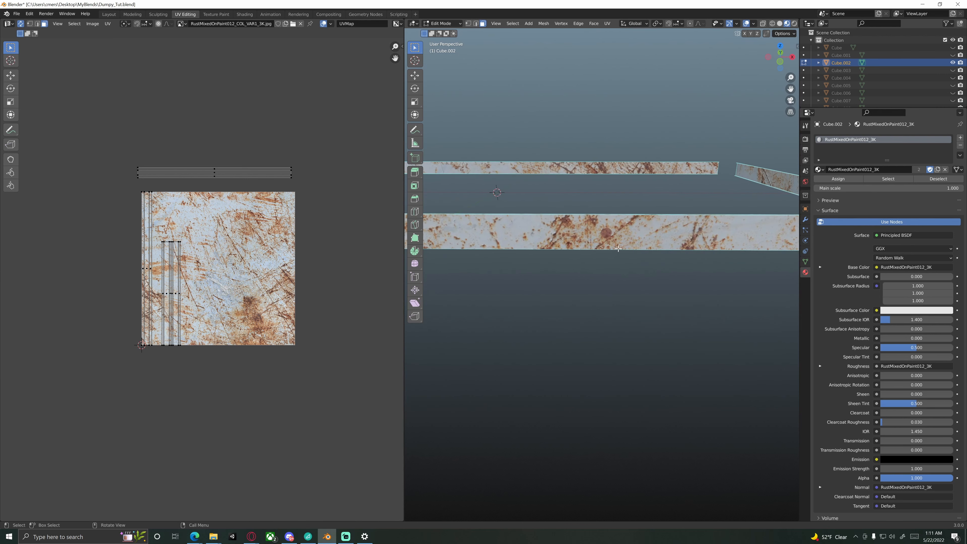
Select the long rail's linked UVs and stretch them along X to about twice the texture's width.
{"action": "left_click", "coordinate": [226, 176]}
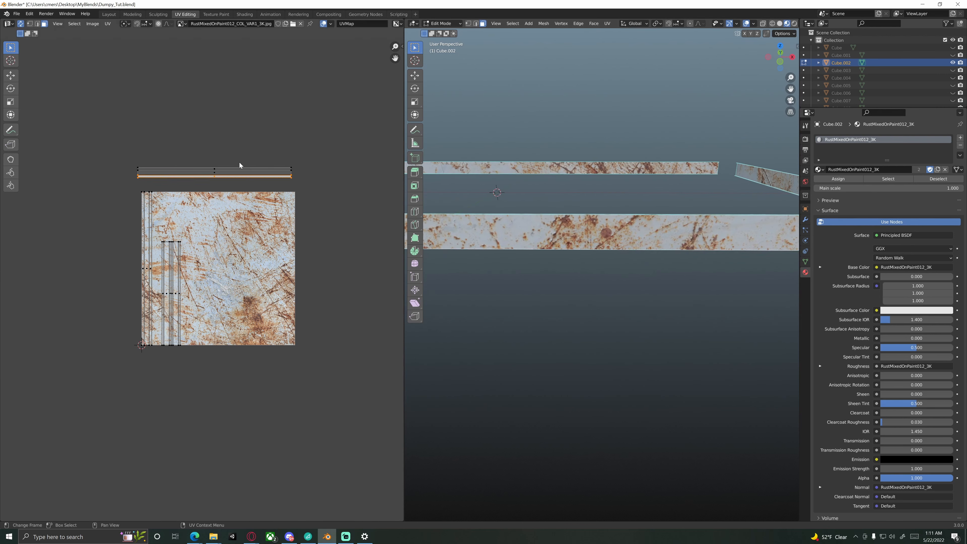
{"action": "key", "text": "l"}
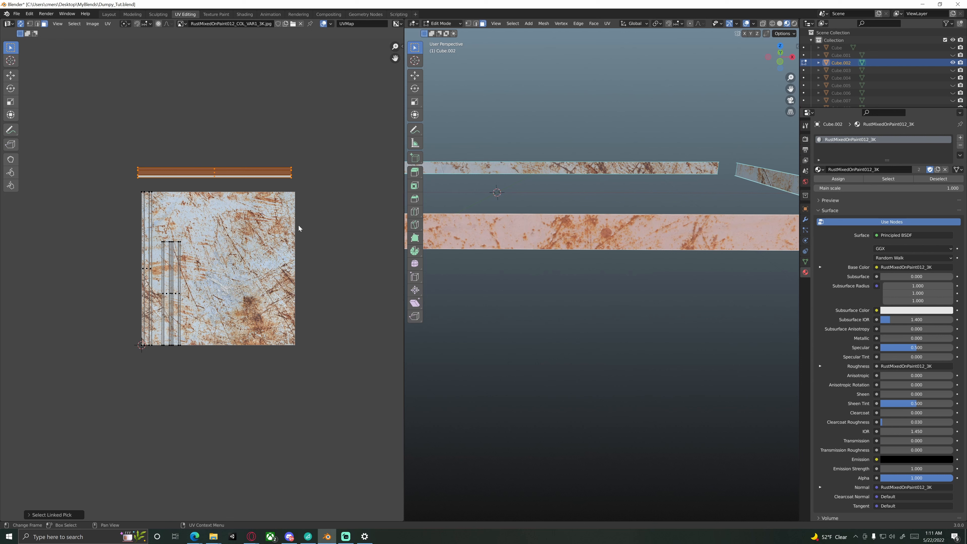
{"action": "key", "text": "x"}
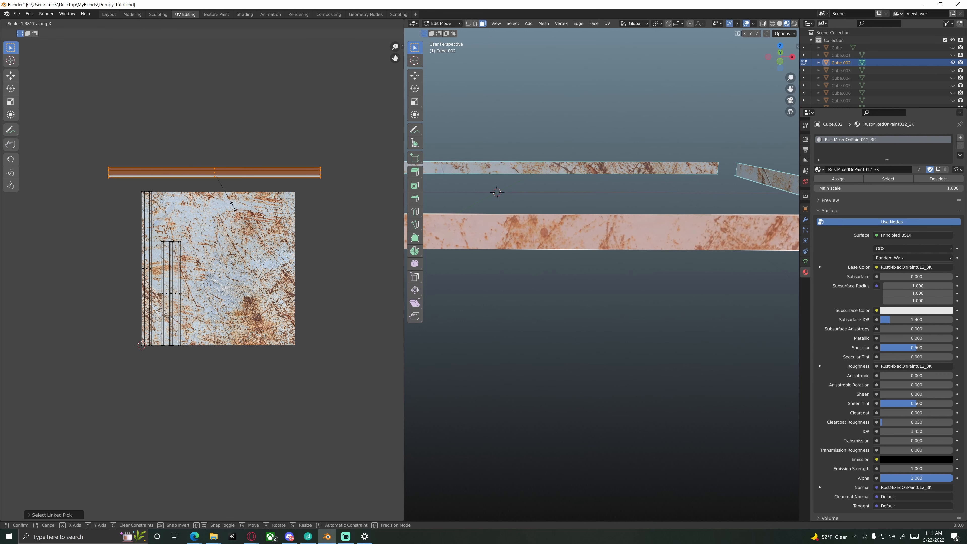
{"action": "left_click", "coordinate": [254, 215]}
{"action": "scroll", "coordinate": [274, 210], "scroll_direction": "down", "scroll_amount": 2}
{"action": "scroll", "coordinate": [524, 263], "scroll_direction": "down", "scroll_amount": 6}
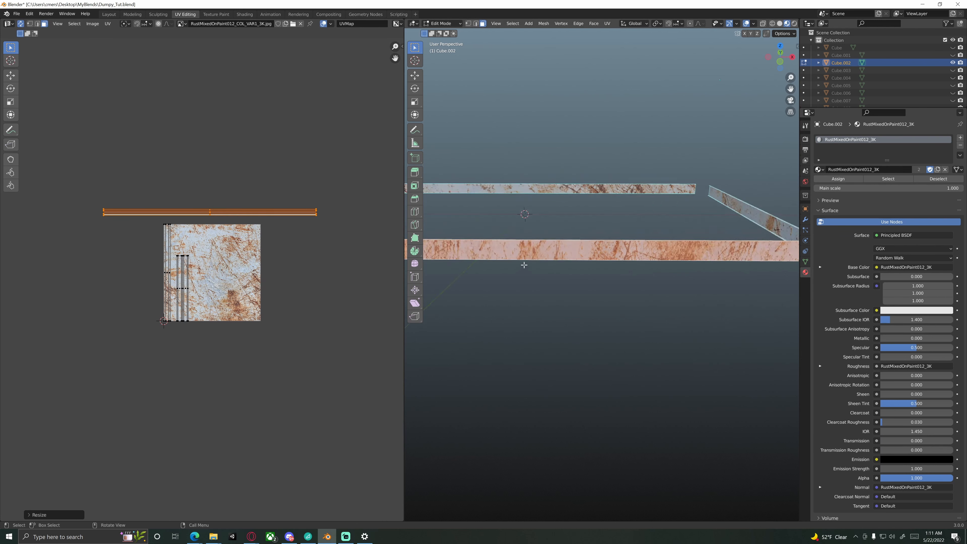
{"action": "mouse_move", "coordinate": [540, 259]}
{"action": "middle_mouse_down", "text": "shift"}
{"action": "mouse_move", "coordinate": [590, 256]}
{"action": "mouse_move", "coordinate": [541, 267]}
{"action": "middle_mouse_up", "text": "shift"}
{"action": "scroll", "coordinate": [559, 261], "scroll_direction": "up", "scroll_amount": 4}
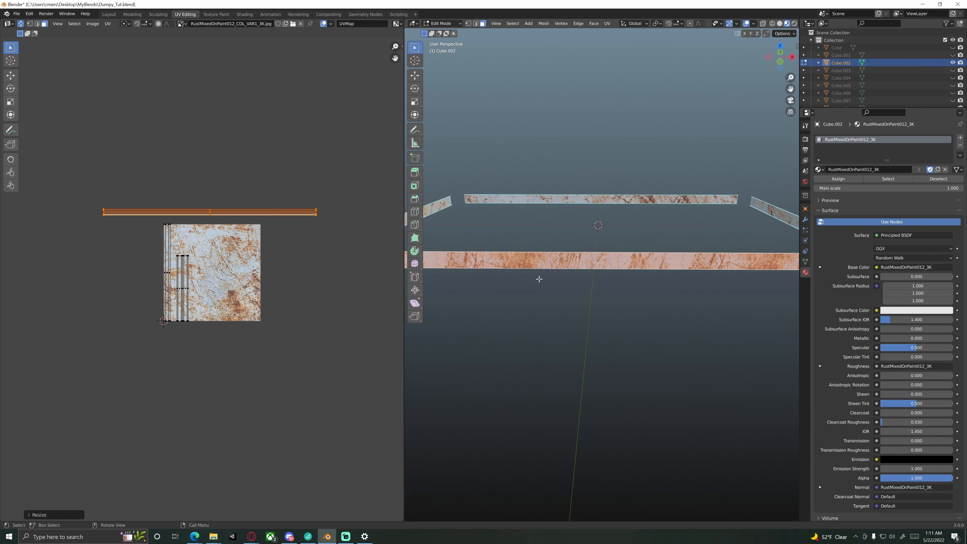
Scale the long rail's UVs along Y by about 1.7, then deselect them and view the rail's texture.
{"action": "key", "text": "s"}
{"action": "key", "text": "y"}
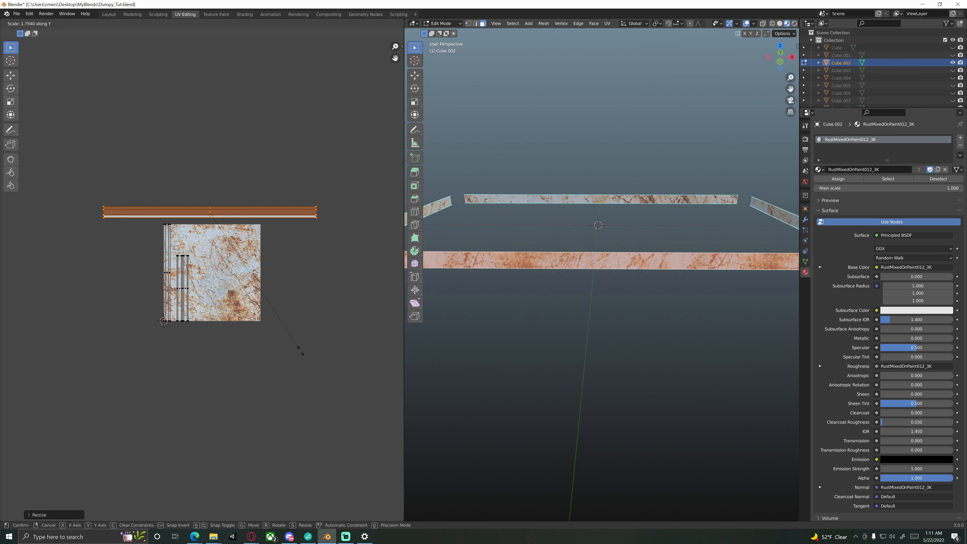
{"action": "left_click", "coordinate": [296, 350]}
{"action": "scroll", "coordinate": [516, 279], "scroll_direction": "up", "scroll_amount": 2}
{"action": "left_click", "coordinate": [561, 291]}
{"action": "middle_click_drag", "start_coordinate": [561, 290], "coordinate": [533, 257]}
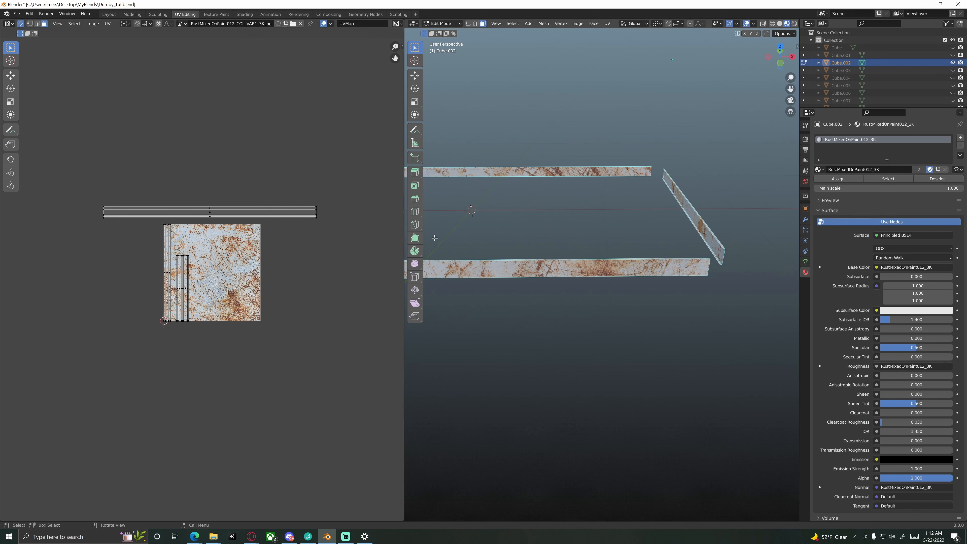
{"action": "middle_click_drag", "start_coordinate": [531, 252], "coordinate": [554, 292]}
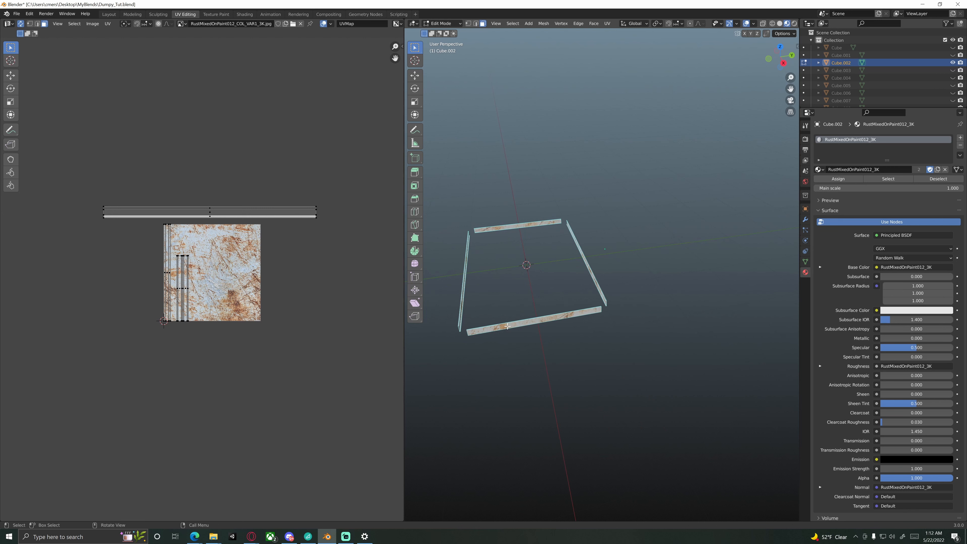
Select all linked faces of the front rail and try stretching its UVs along Y.
{"action": "middle_click_drag", "start_coordinate": [513, 355], "coordinate": [514, 318]}
{"action": "key", "text": "l"}
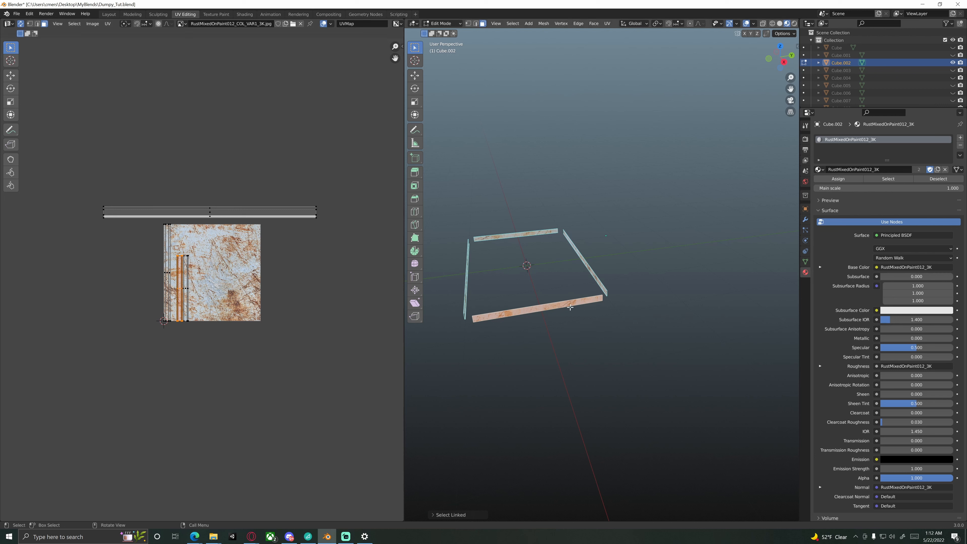
{"action": "key", "text": "s"}
{"action": "key", "text": "z"}
{"action": "right_click", "coordinate": [644, 393]}
{"action": "key", "text": "s"}
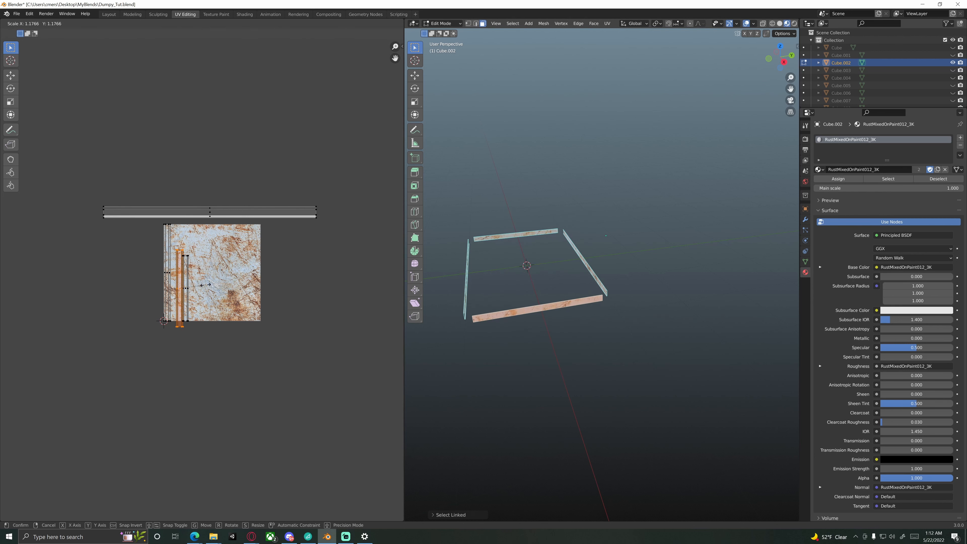
{"action": "key", "text": "y"}
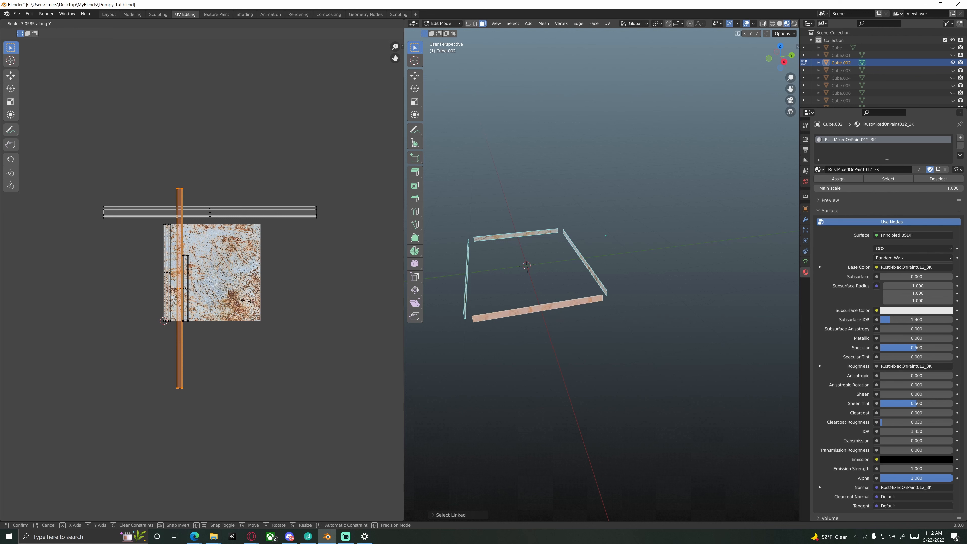
{"action": "right_click", "coordinate": [289, 305]}
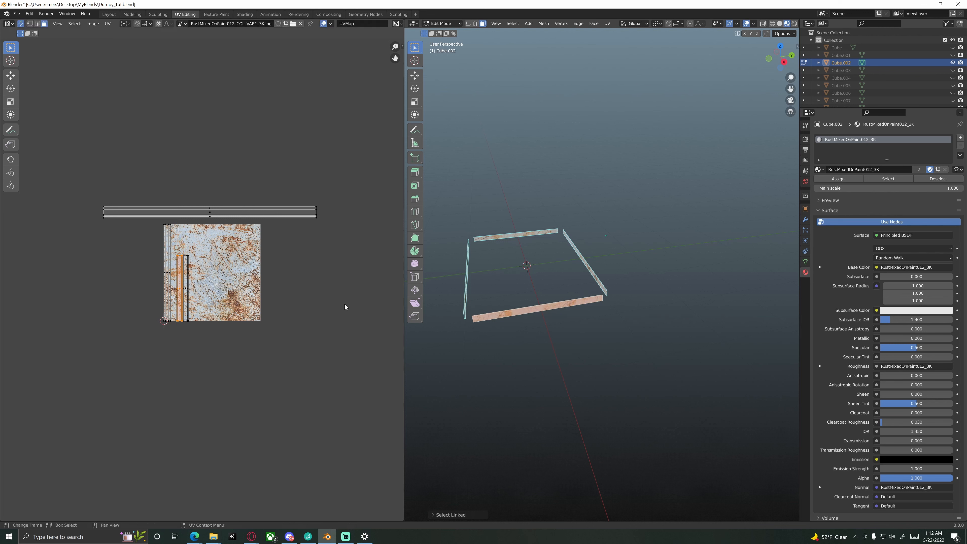
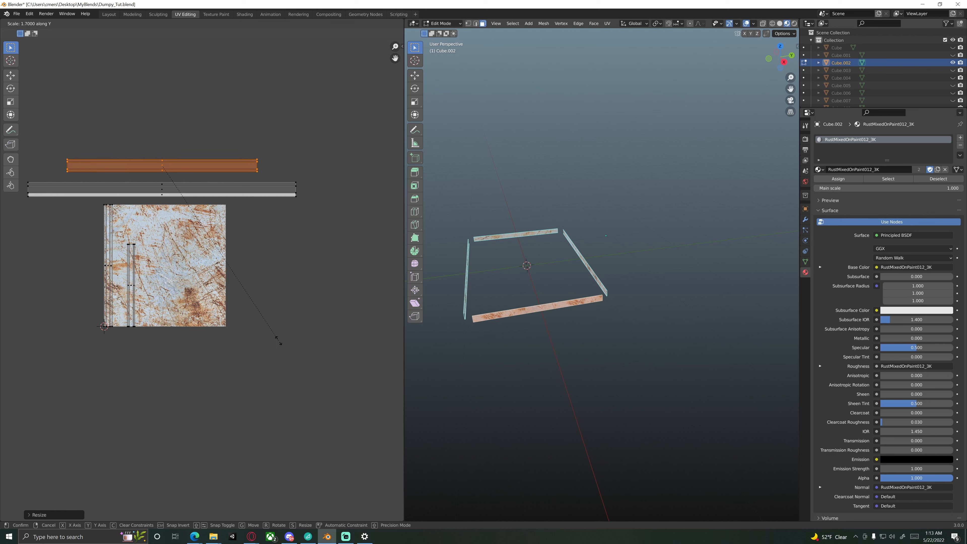
Scale the front rail's UVs along Y by 1.7, deselect them and return to Object Mode to view the rails.
{"action": "left_click", "coordinate": [281, 344]}
{"action": "left_click", "coordinate": [285, 330]}
{"action": "scroll", "coordinate": [494, 327], "scroll_direction": "up", "scroll_amount": 6}
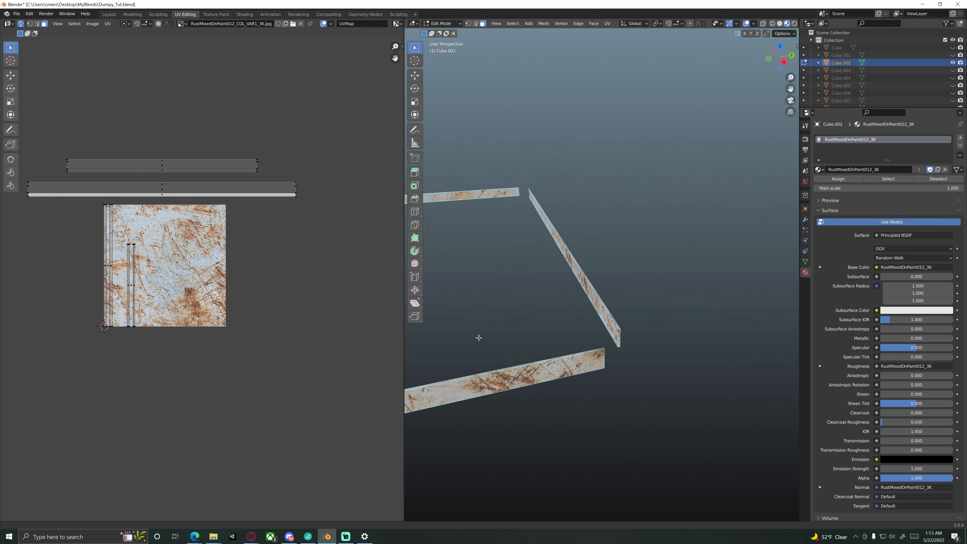
{"action": "middle_click_drag", "start_coordinate": [531, 308], "coordinate": [518, 294]}
{"action": "scroll", "coordinate": [520, 305], "scroll_direction": "down", "scroll_amount": 3}
{"action": "key", "text": "Tab"}
{"action": "scroll", "coordinate": [524, 327], "scroll_direction": "down", "scroll_amount": 2}
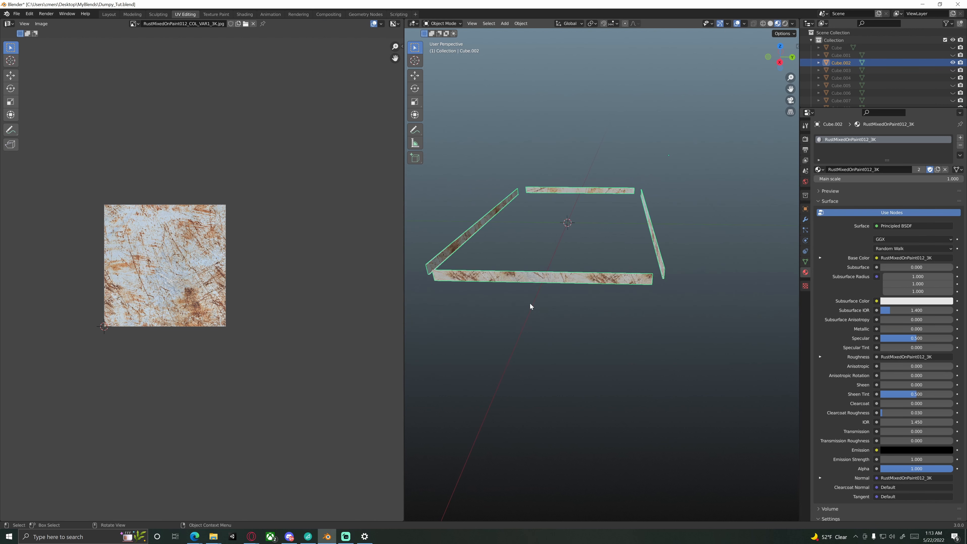
{"action": "middle_click_drag", "start_coordinate": [472, 266], "coordinate": [497, 289]}
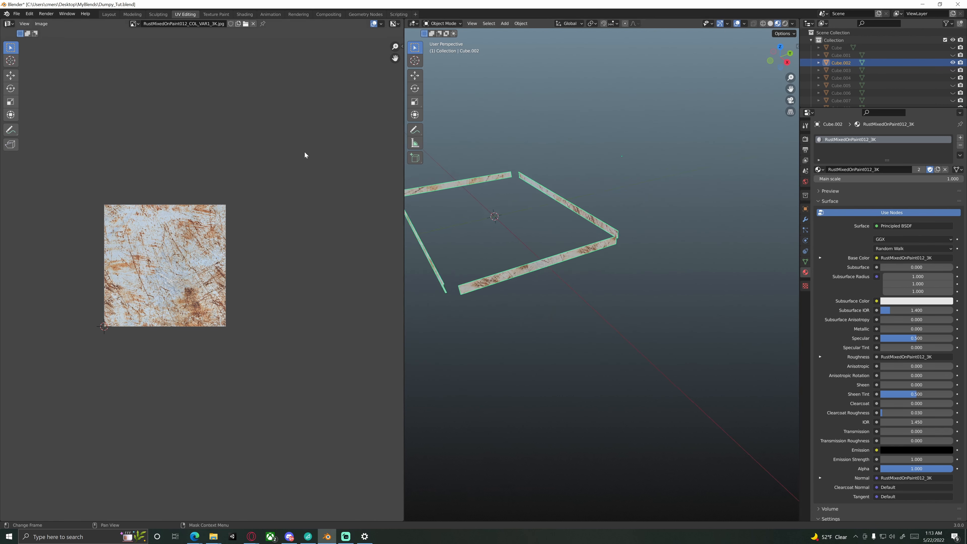
Unhide the legs object Cube.010, hide Cube.002, and select the legs for editing in Edit Mode.
{"action": "scroll", "coordinate": [937, 101], "scroll_direction": "down", "scroll_amount": 2}
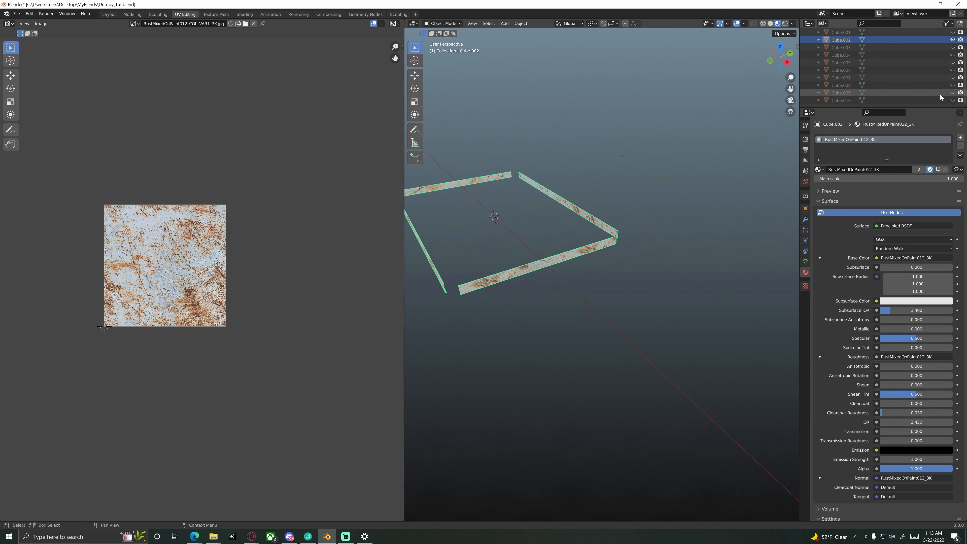
{"action": "left_click", "coordinate": [953, 99]}
{"action": "left_click", "coordinate": [952, 40]}
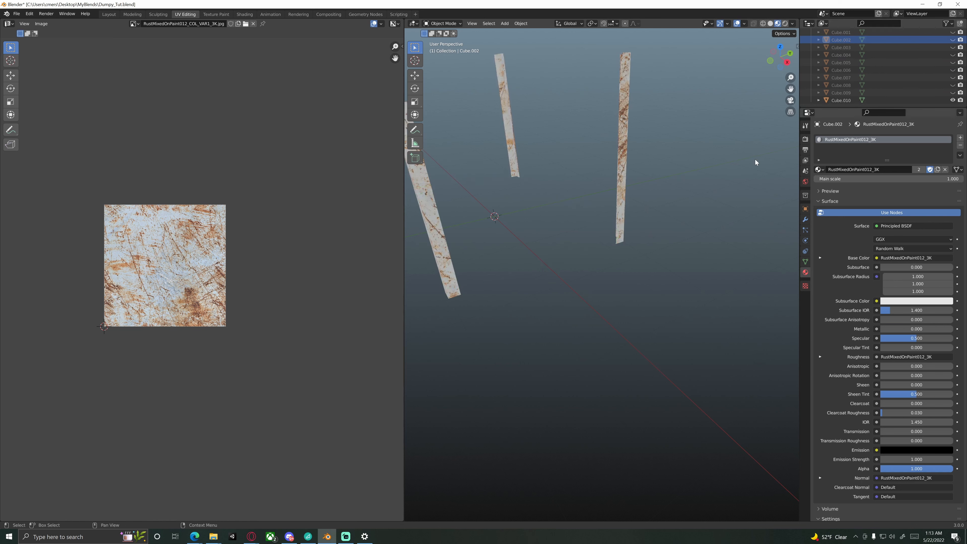
{"action": "middle_click_drag", "start_coordinate": [633, 178], "coordinate": [700, 175], "text": "shift"}
{"action": "left_click", "coordinate": [543, 178]}
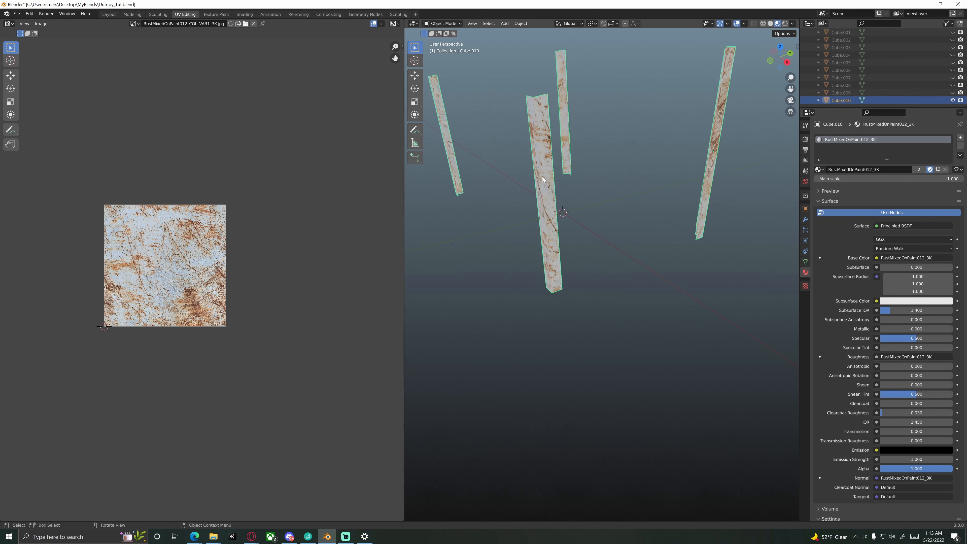
{"action": "middle_click_drag", "start_coordinate": [542, 176], "coordinate": [597, 212], "text": "shift"}
{"action": "key", "text": "Tab"}
In edge select mode, examine the seams and texture on the lower ends of the Cube.010 legs from several sides.
{"action": "scroll", "coordinate": [572, 215], "scroll_direction": "down", "scroll_amount": 2}
{"action": "scroll", "coordinate": [576, 207], "scroll_direction": "up", "scroll_amount": 2}
{"action": "middle_click_drag", "start_coordinate": [537, 233], "coordinate": [608, 179], "text": "shift"}
{"action": "middle_click_drag", "start_coordinate": [588, 229], "coordinate": [537, 210], "text": "shift"}
{"action": "scroll", "coordinate": [559, 208], "scroll_direction": "up", "scroll_amount": 3}
{"action": "key", "text": "2"}
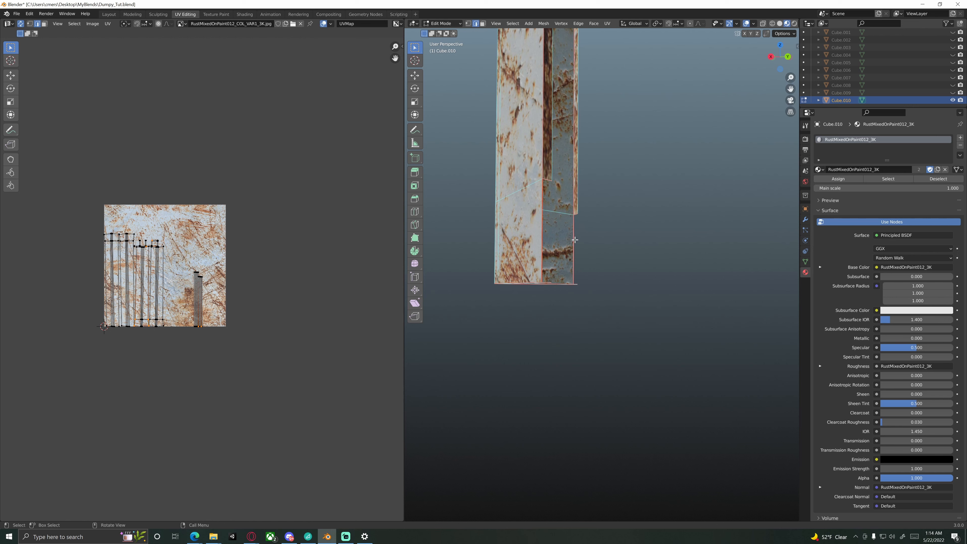
{"action": "middle_click_drag", "start_coordinate": [539, 229], "coordinate": [556, 228]}
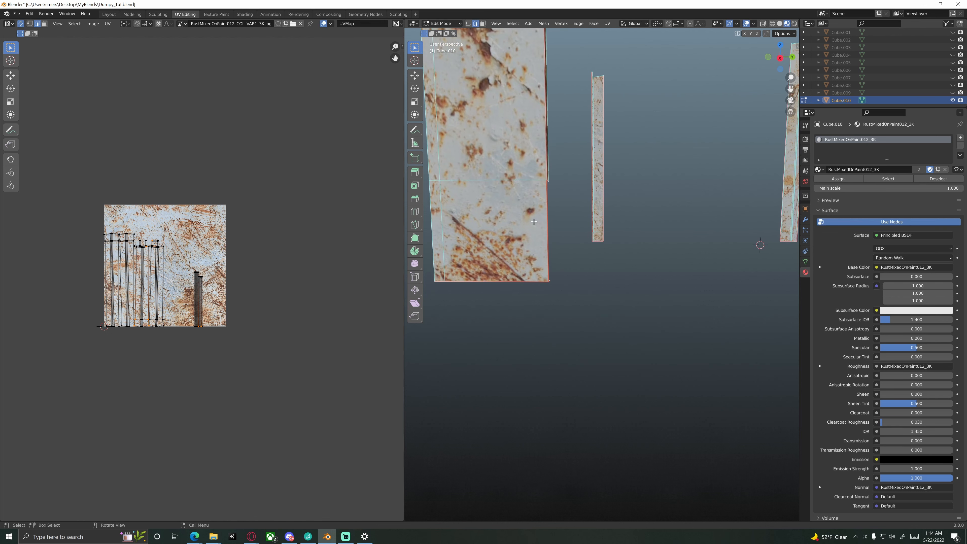
{"action": "middle_click_drag", "start_coordinate": [484, 218], "coordinate": [527, 218]}
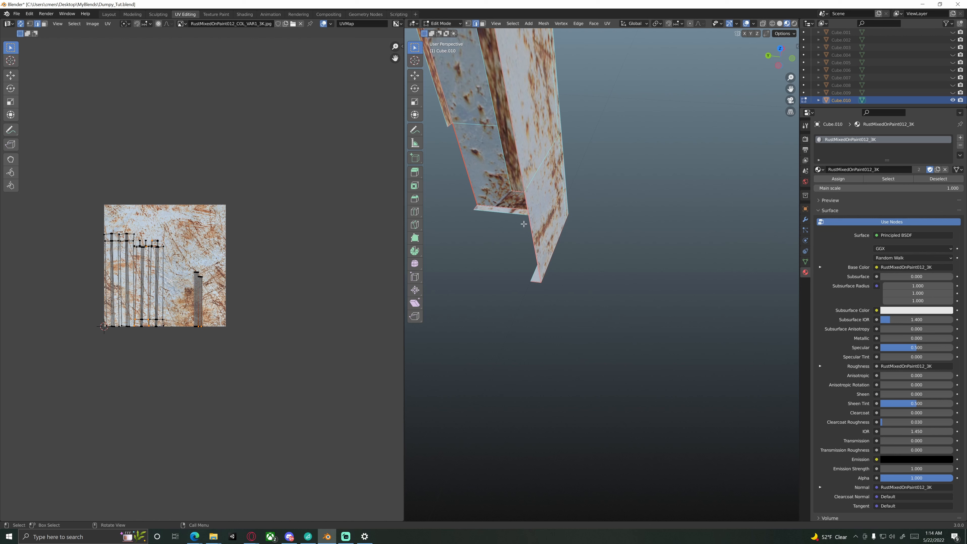
{"action": "scroll", "coordinate": [566, 222], "scroll_direction": "down", "scroll_amount": 2}
{"action": "scroll", "coordinate": [550, 229], "scroll_direction": "up", "scroll_amount": 4}
{"action": "middle_click_drag", "start_coordinate": [507, 200], "coordinate": [438, 200], "text": "shift"}
{"action": "scroll", "coordinate": [529, 202], "scroll_direction": "down", "scroll_amount": 4}
{"action": "scroll", "coordinate": [613, 220], "scroll_direction": "down", "scroll_amount": 2}
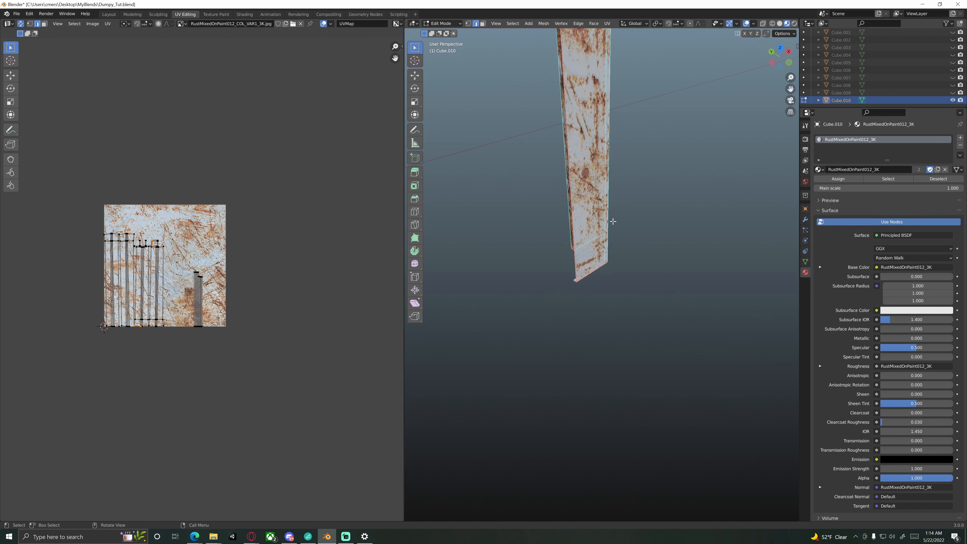
{"action": "middle_click_drag", "start_coordinate": [613, 220], "coordinate": [597, 241]}
{"action": "scroll", "coordinate": [620, 211], "scroll_direction": "down", "scroll_amount": 2}
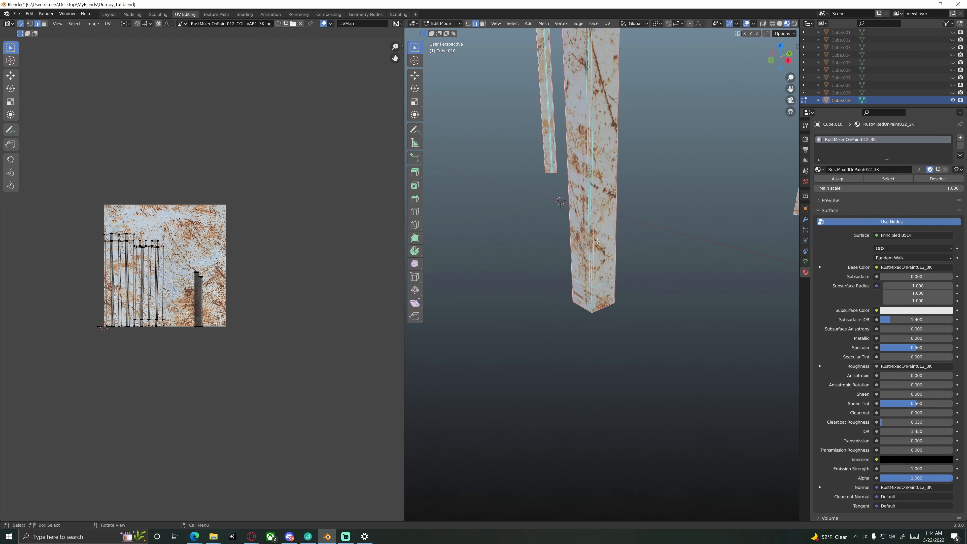
{"action": "scroll", "coordinate": [596, 236], "scroll_direction": "down", "scroll_amount": 2}
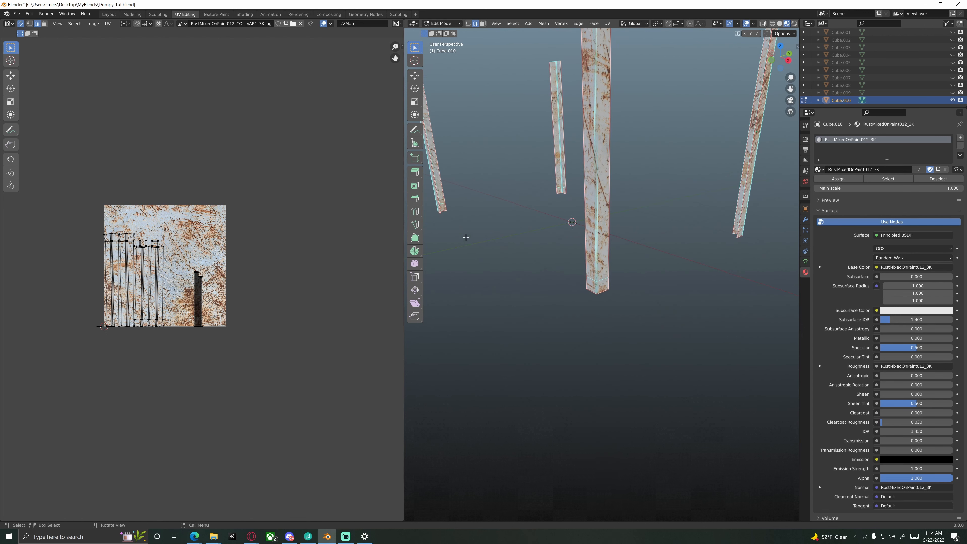
{"action": "middle_click_drag", "start_coordinate": [571, 250], "coordinate": [617, 259]}
{"action": "scroll", "coordinate": [626, 214], "scroll_direction": "down", "scroll_amount": 2}
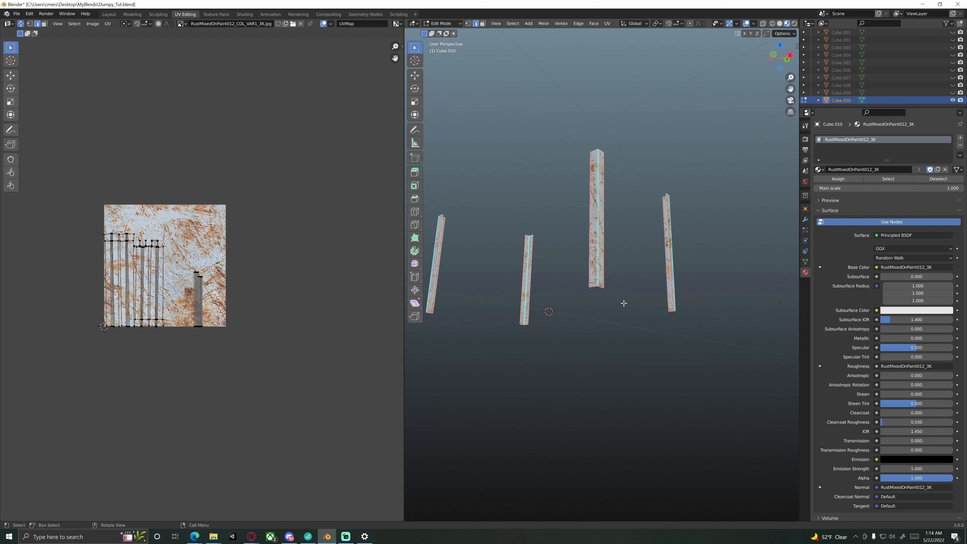
Select all the geometry of the Cube.010 legs, unwrap it, and deselect it to check the texture.
{"action": "middle_click_drag", "start_coordinate": [624, 303], "coordinate": [599, 291]}
{"action": "key", "text": "a"}
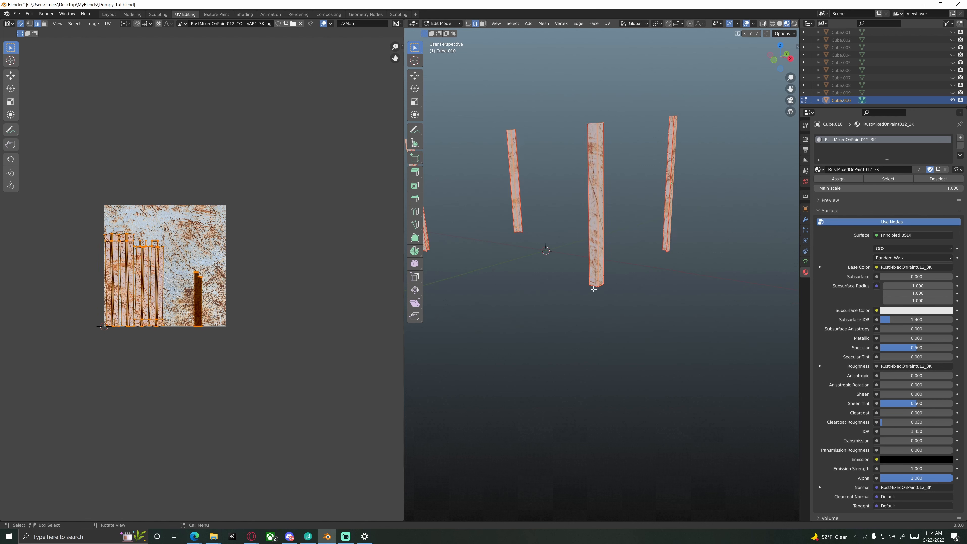
{"action": "key", "text": "u"}
{"action": "left_click", "coordinate": [593, 289]}
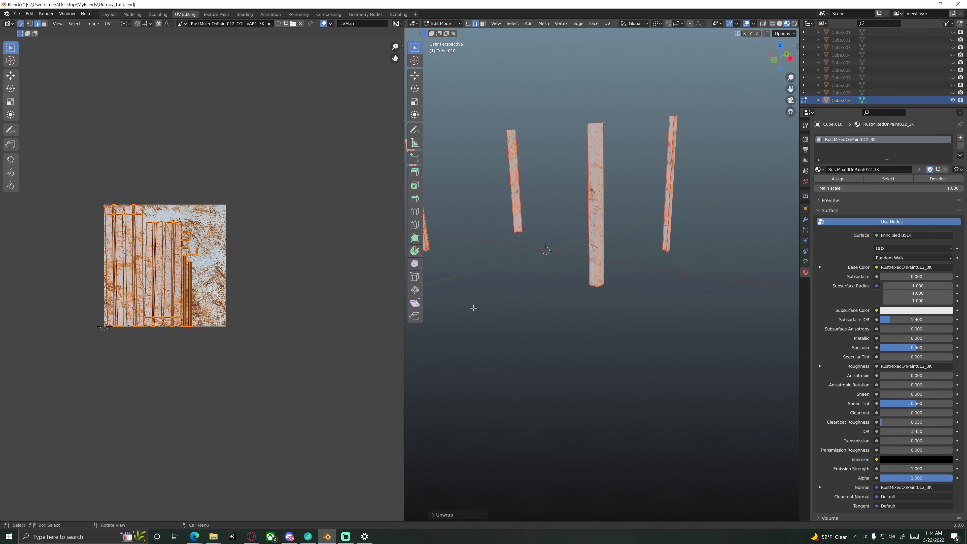
{"action": "scroll", "coordinate": [548, 305], "scroll_direction": "up", "scroll_amount": 3}
{"action": "left_click", "coordinate": [546, 308]}
{"action": "middle_click_drag", "start_coordinate": [571, 290], "coordinate": [534, 308]}
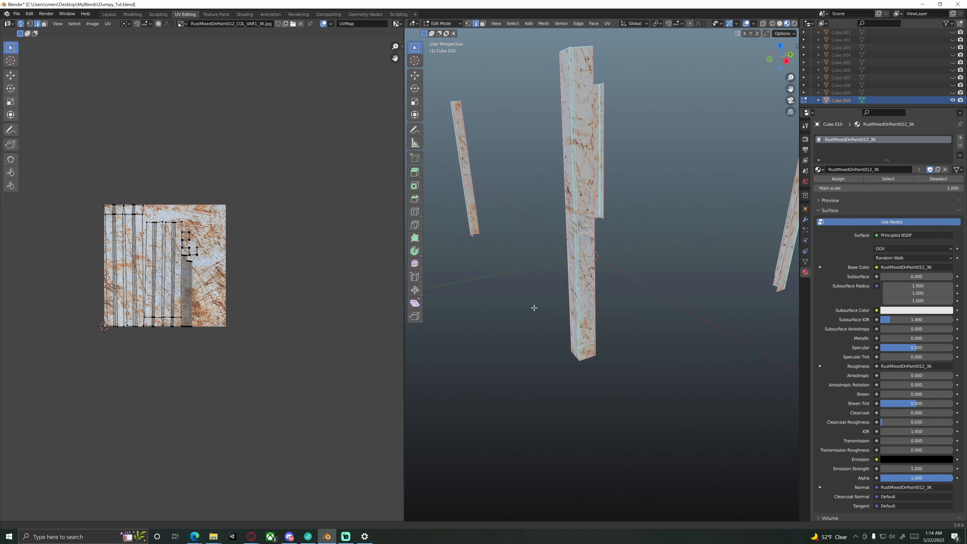
{"action": "scroll", "coordinate": [534, 307], "scroll_direction": "up", "scroll_amount": 3}
{"action": "key", "text": "Tab"}
{"action": "key", "text": "Tab"}
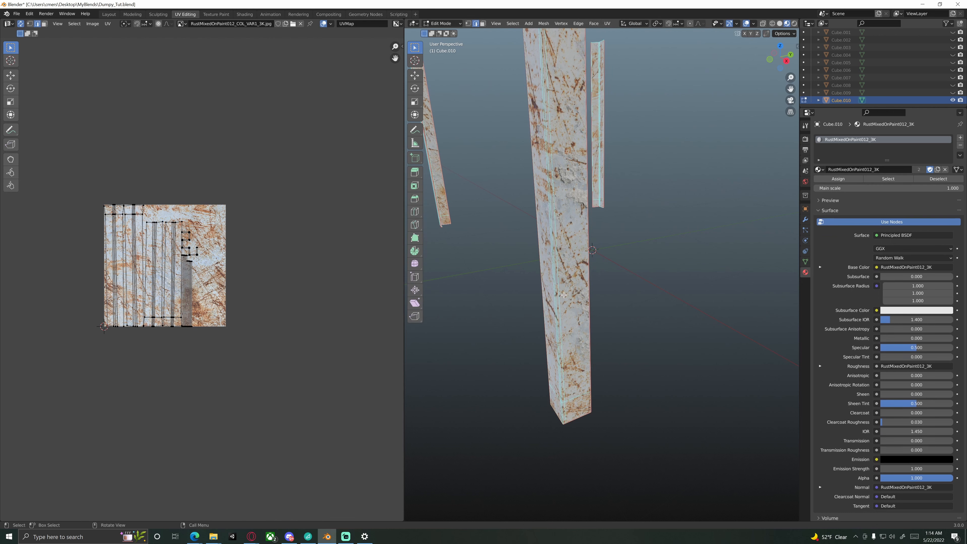
In face select mode, select the nearest leg's wide outer faces together with its corner strips and lower-end faces.
{"action": "middle_click_drag", "start_coordinate": [551, 318], "coordinate": [555, 277]}
{"action": "left_click", "coordinate": [576, 313]}
{"action": "middle_click_drag", "start_coordinate": [575, 314], "coordinate": [554, 278]}
{"action": "scroll", "coordinate": [548, 324], "scroll_direction": "up", "scroll_amount": 2}
{"action": "middle_click_drag", "start_coordinate": [537, 332], "coordinate": [573, 309]}
{"action": "left_click", "coordinate": [562, 323], "text": "shift"}
{"action": "left_click", "coordinate": [547, 322], "text": "shift"}
{"action": "left_click", "coordinate": [549, 291], "text": "shift"}
{"action": "scroll", "coordinate": [574, 309], "scroll_direction": "up", "scroll_amount": 3}
{"action": "left_click", "coordinate": [549, 305], "text": "shift"}
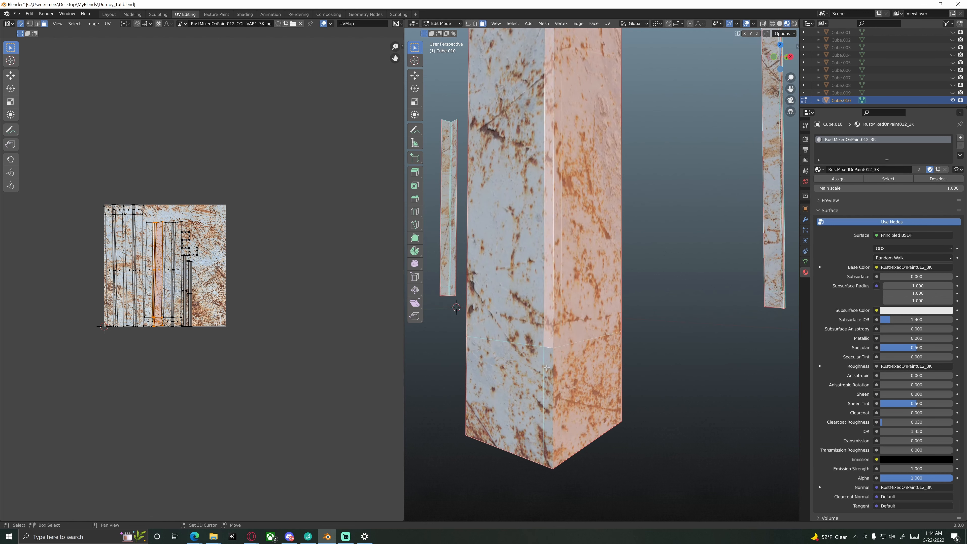
{"action": "left_click", "coordinate": [548, 370], "text": "shift"}
{"action": "left_click", "coordinate": [522, 314], "text": "shift"}
{"action": "left_click", "coordinate": [527, 367], "text": "shift"}
{"action": "scroll", "coordinate": [537, 309], "scroll_direction": "down", "scroll_amount": 3}
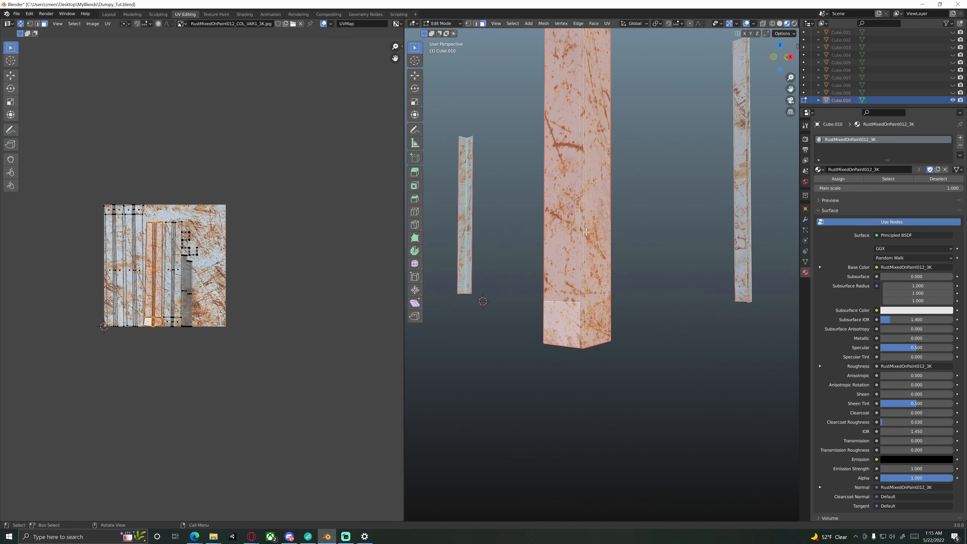
Select only one long outer face of the nearest leg, try scaling and moving its UVs, and deselect it.
{"action": "middle_click_drag", "start_coordinate": [611, 229], "coordinate": [576, 243]}
{"action": "left_click", "coordinate": [605, 221]}
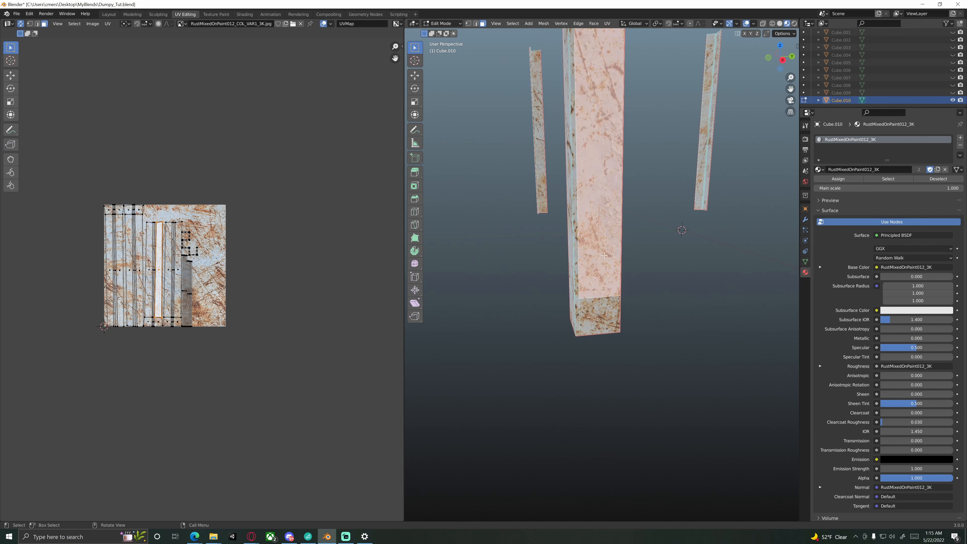
{"action": "scroll", "coordinate": [739, 292], "scroll_direction": "up", "scroll_amount": 5}
{"action": "left_click", "coordinate": [743, 308]}
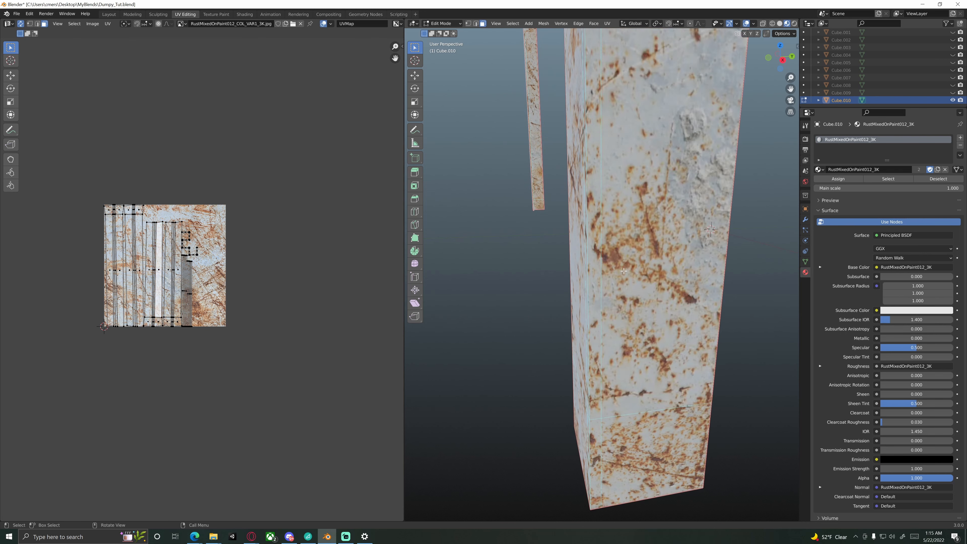
{"action": "left_click", "coordinate": [632, 260]}
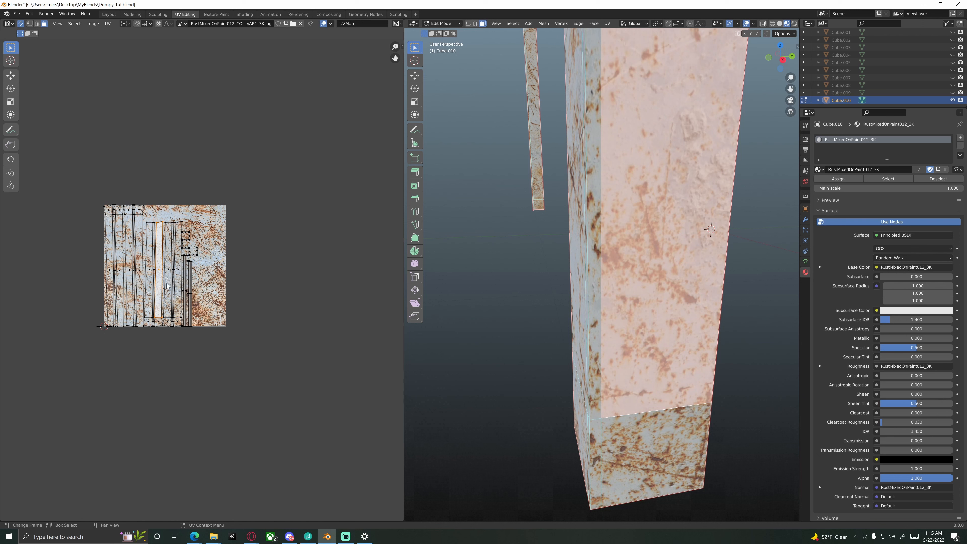
{"action": "key", "text": "s"}
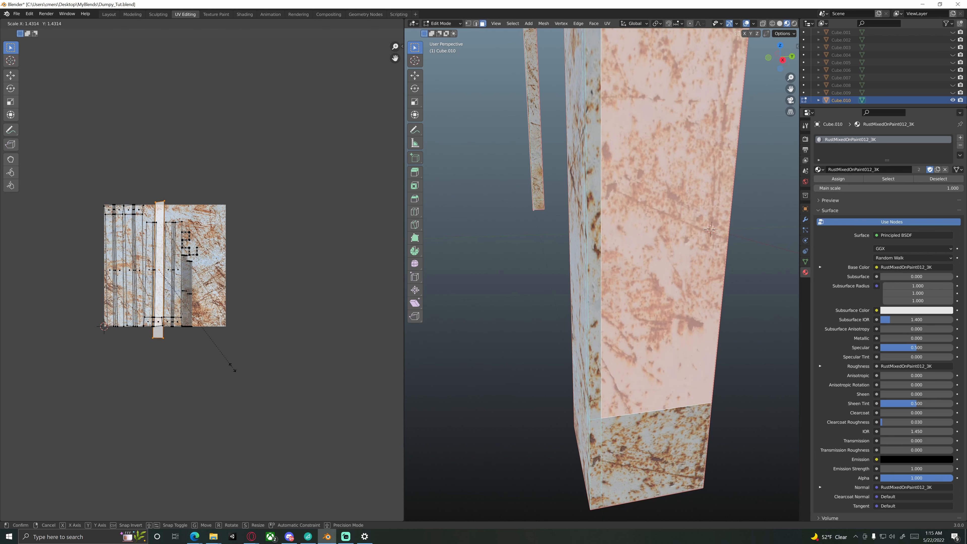
{"action": "key", "text": "Escape"}
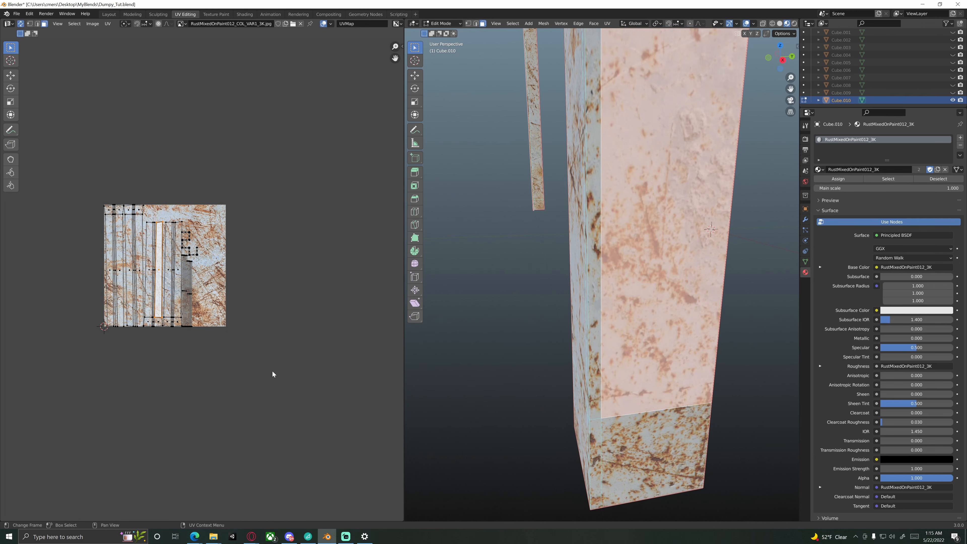
{"action": "key", "text": "g"}
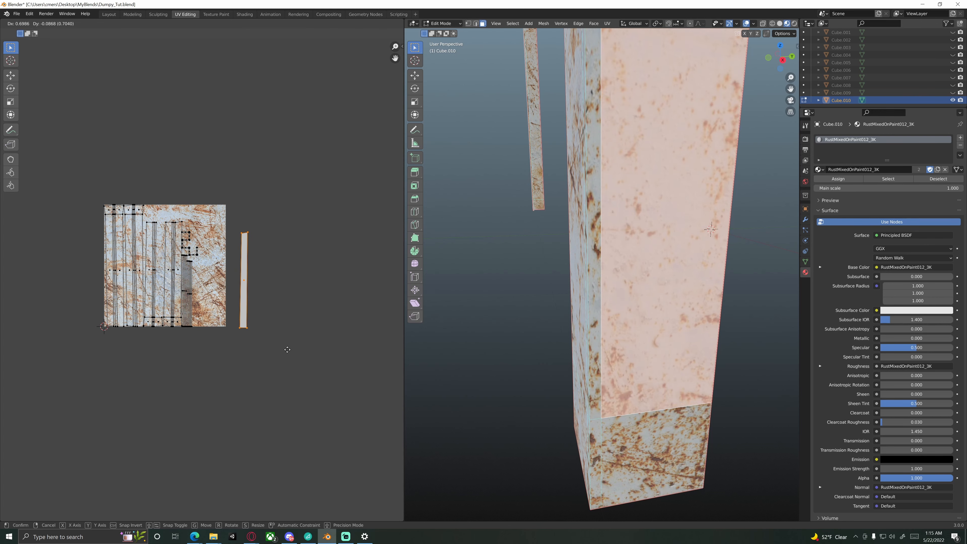
{"action": "key", "text": "Escape"}
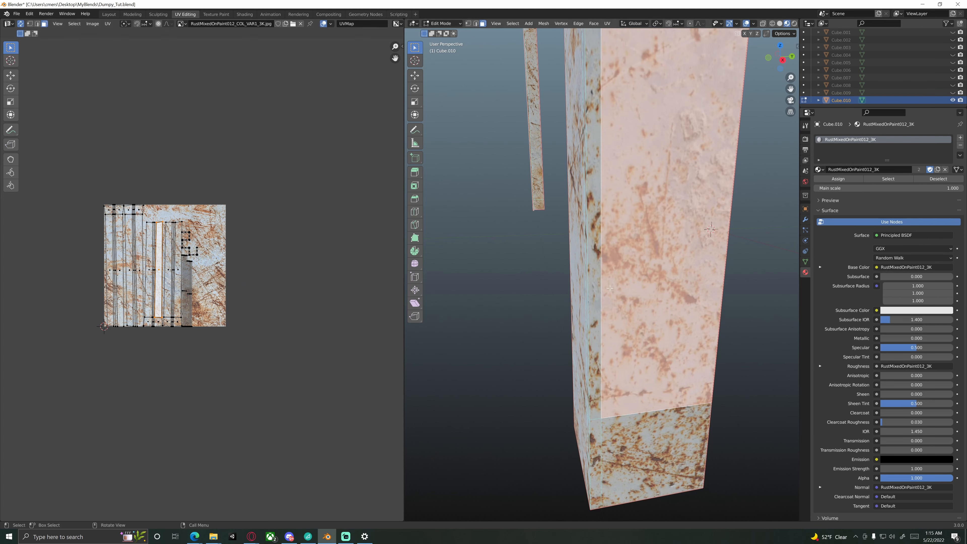
{"action": "middle_click_drag", "start_coordinate": [617, 266], "coordinate": [583, 290]}
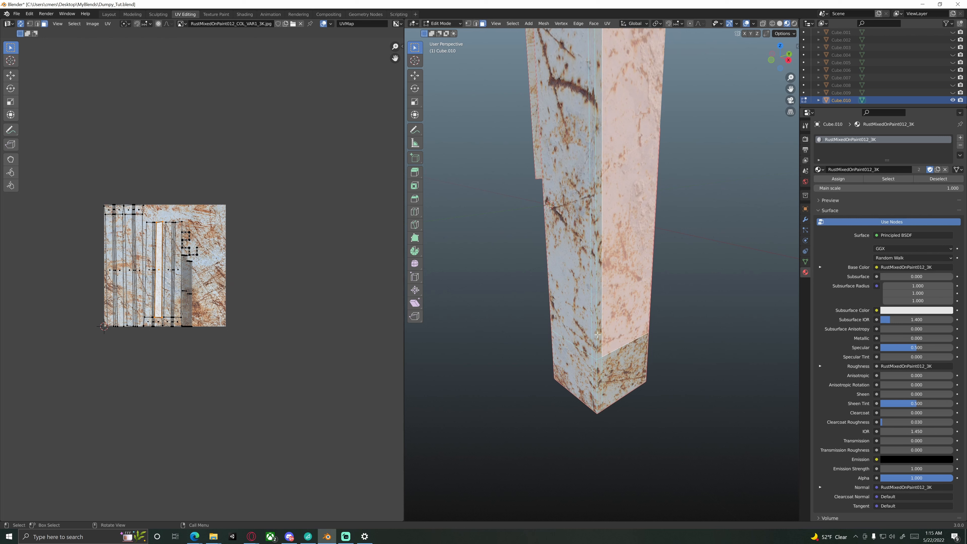
{"action": "left_click", "coordinate": [689, 312]}
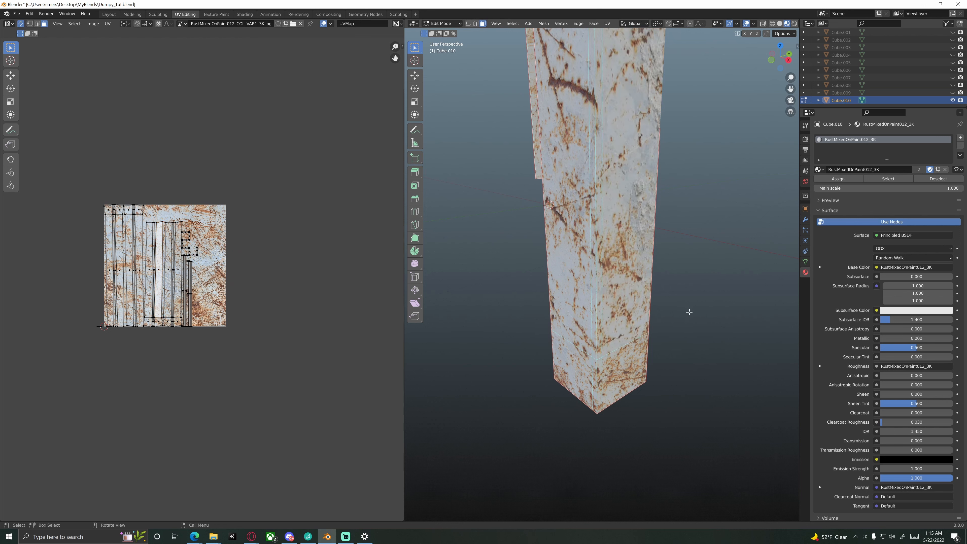
Select the nearest leg's two wide outer faces together with its corner strip and both lower-end faces.
{"action": "left_click", "coordinate": [605, 307]}
{"action": "left_click", "coordinate": [591, 309], "text": "shift"}
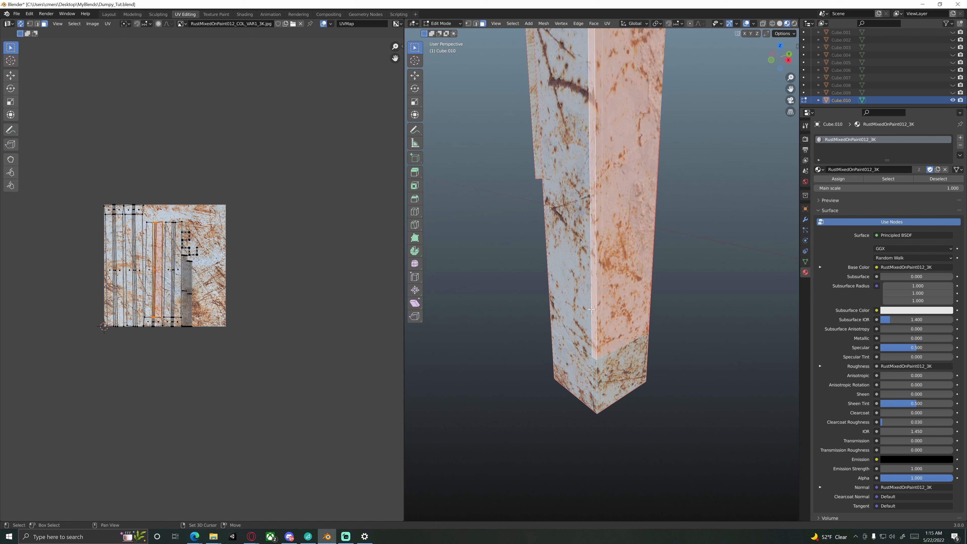
{"action": "left_click", "coordinate": [576, 364], "text": "shift"}
{"action": "left_click", "coordinate": [574, 273], "text": "shift"}
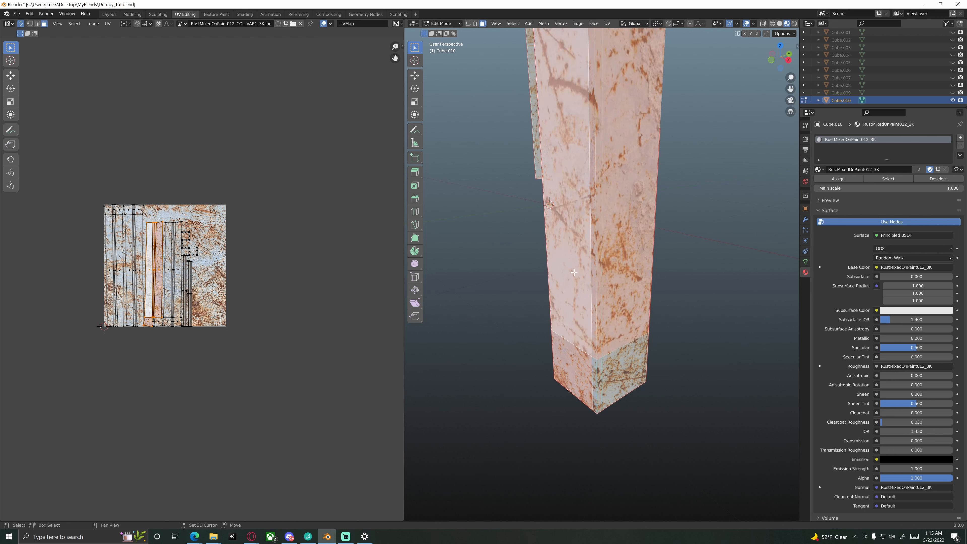
{"action": "left_click", "coordinate": [605, 380], "text": "shift"}
Move the selected leg faces' UVs off the texture image to its side, trying a uniform scale on them.
{"action": "key", "text": "g"}
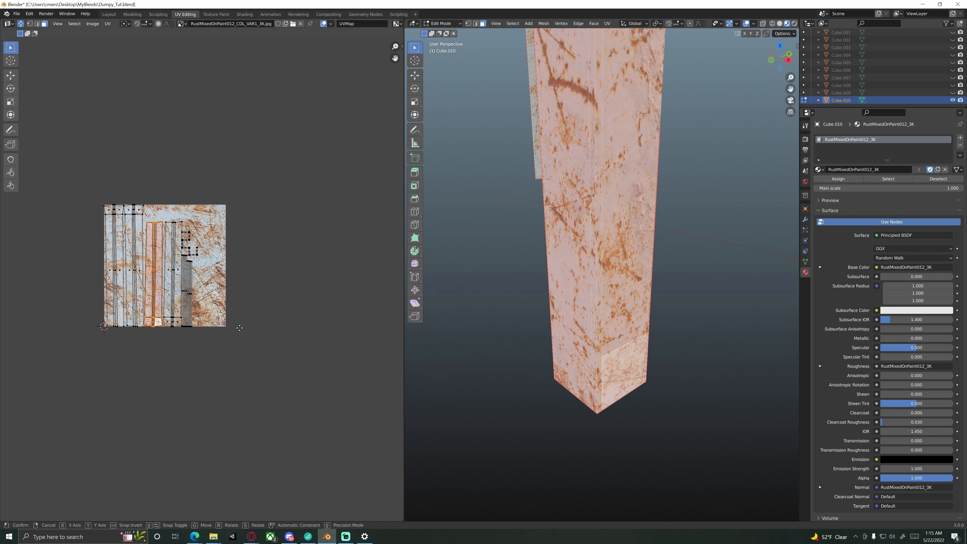
{"action": "left_click", "coordinate": [331, 319]}
{"action": "key", "text": "s"}
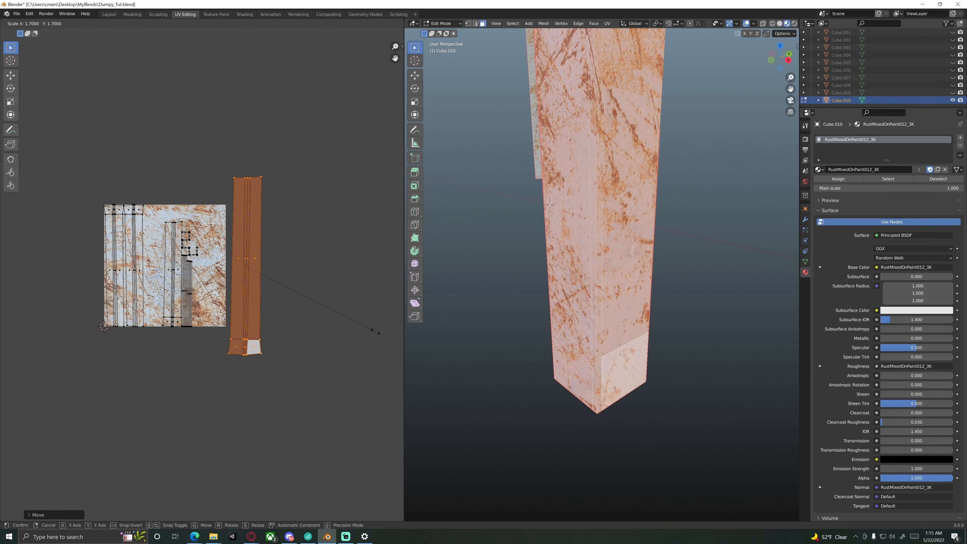
{"action": "left_click", "coordinate": [335, 318]}
{"action": "scroll", "coordinate": [292, 329], "scroll_direction": "down", "scroll_amount": 3}
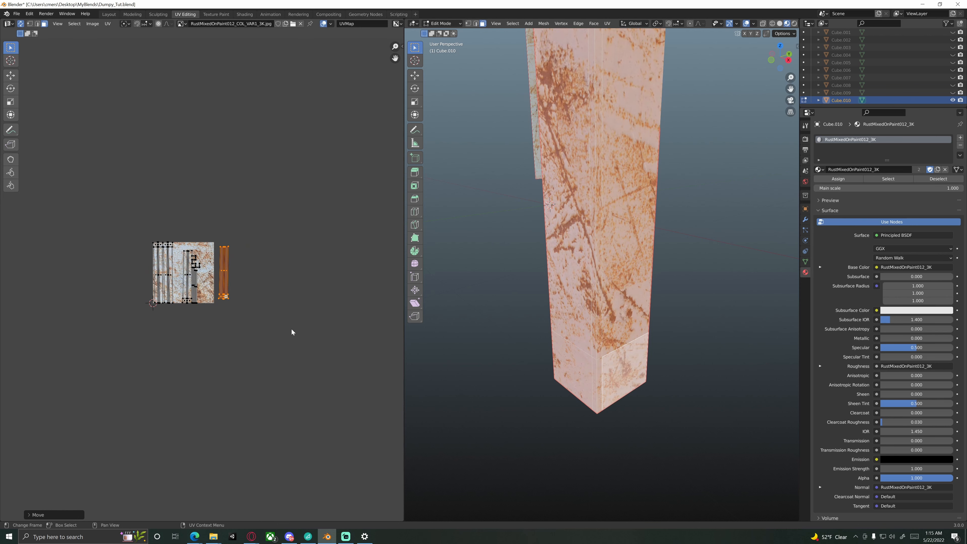
{"action": "scroll", "coordinate": [595, 150], "scroll_direction": "down", "scroll_amount": 6}
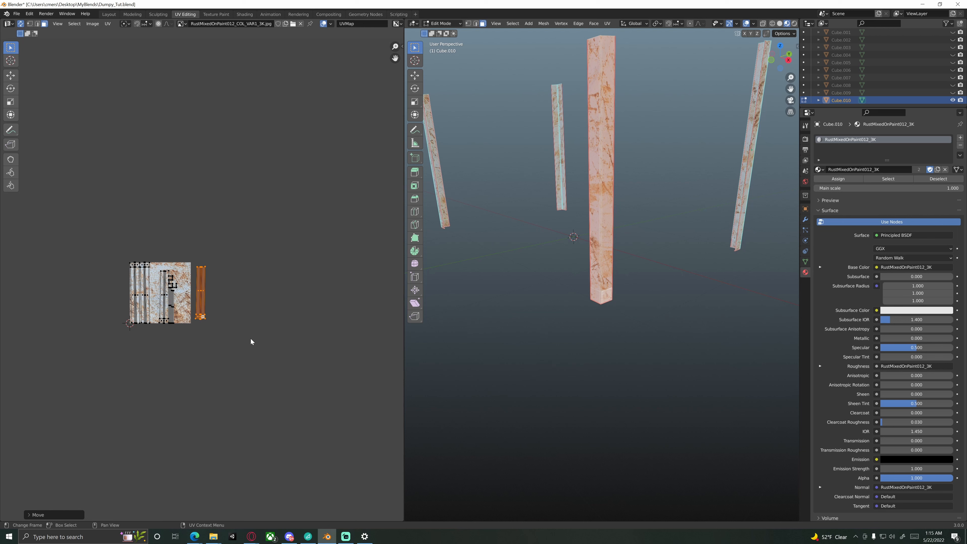
Try scaling the leg's UVs about 2.3 times along Y and check the texture on its long outer faces.
{"action": "key", "text": "s"}
{"action": "key", "text": "y"}
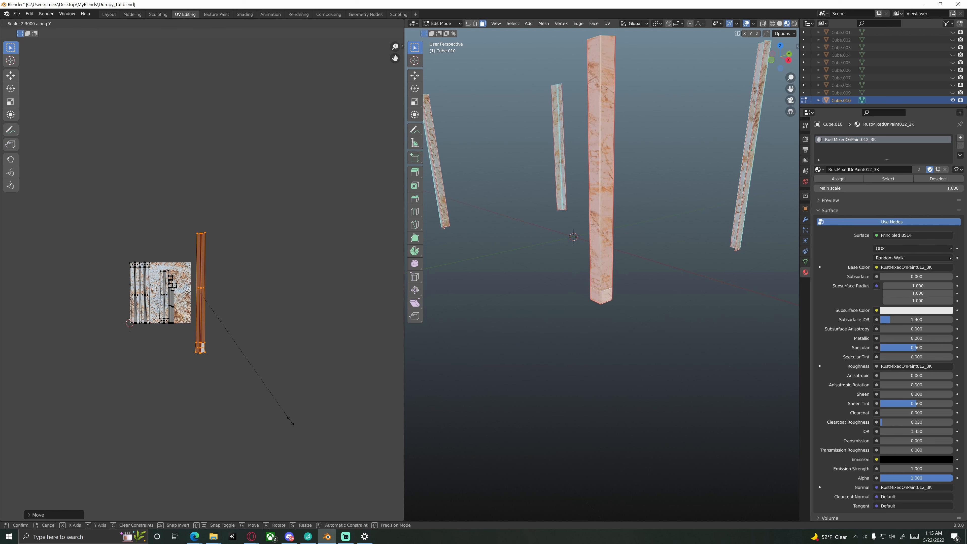
{"action": "left_click", "coordinate": [290, 420]}
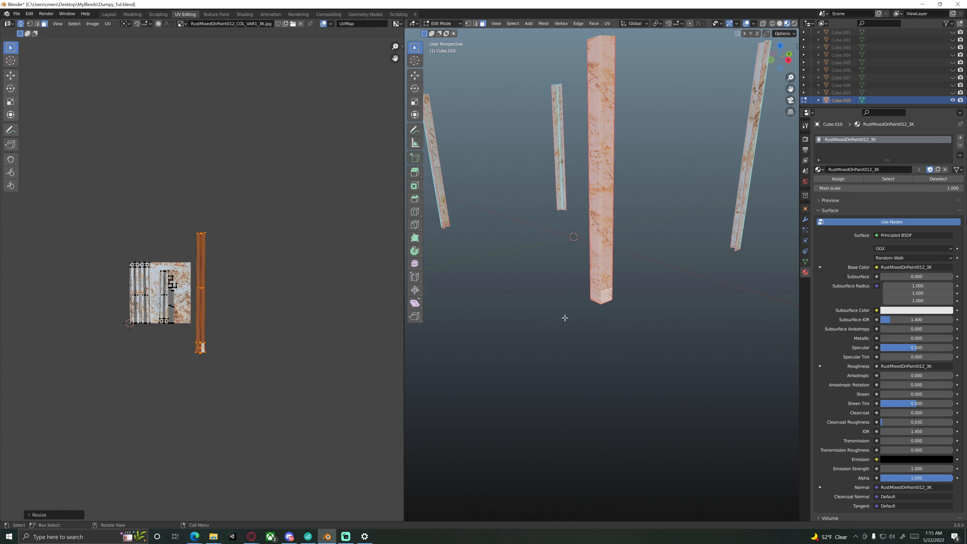
{"action": "left_click", "coordinate": [567, 309]}
{"action": "scroll", "coordinate": [597, 168], "scroll_direction": "up", "scroll_amount": 3}
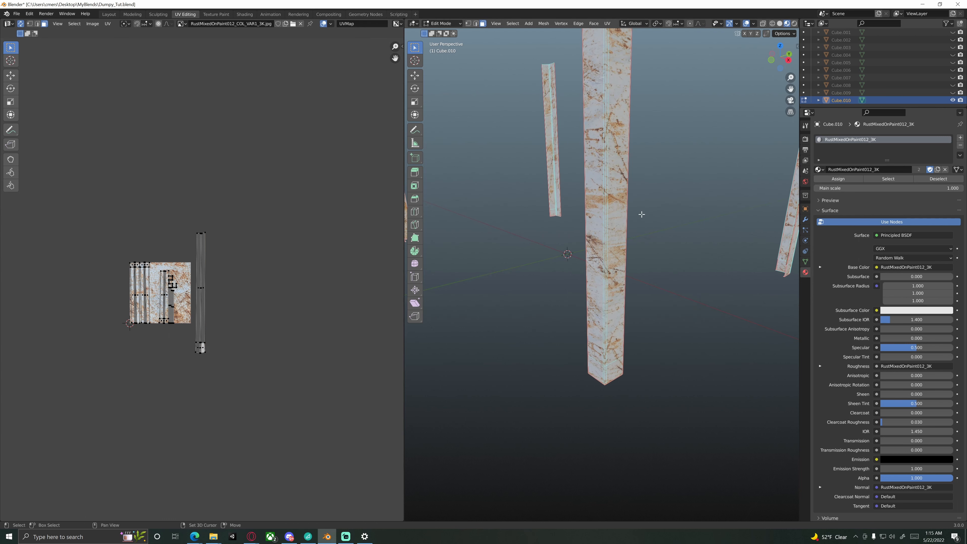
{"action": "middle_click_drag", "start_coordinate": [641, 215], "coordinate": [634, 267]}
{"action": "key", "text": "Tab"}
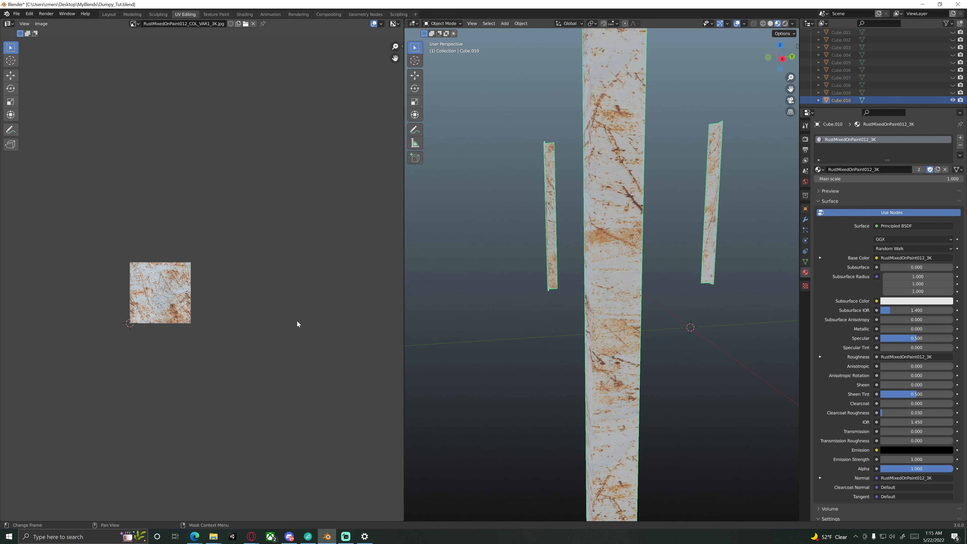
{"action": "key", "text": "Tab"}
{"action": "left_click", "coordinate": [617, 297]}
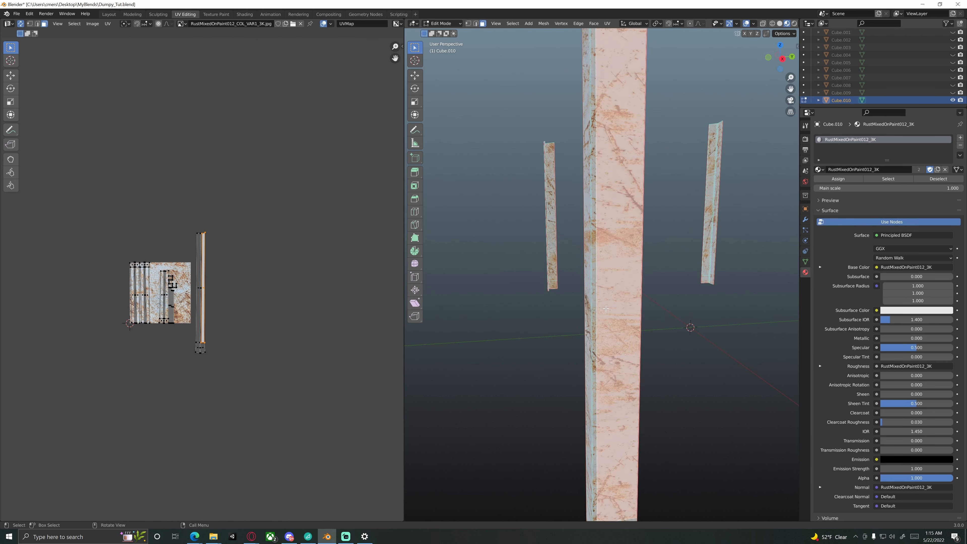
{"action": "middle_click_drag", "start_coordinate": [596, 330], "coordinate": [605, 331]}
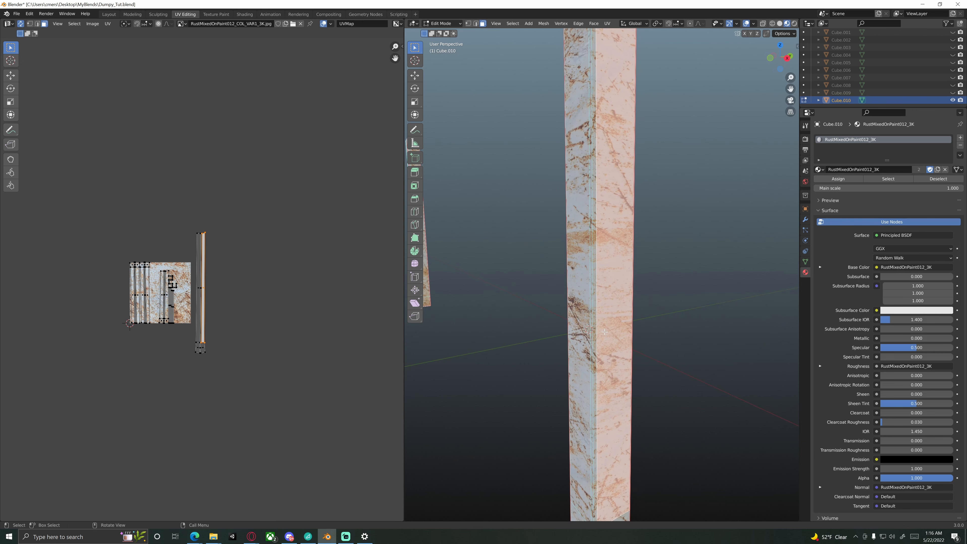
{"action": "left_click", "coordinate": [590, 327], "text": "shift"}
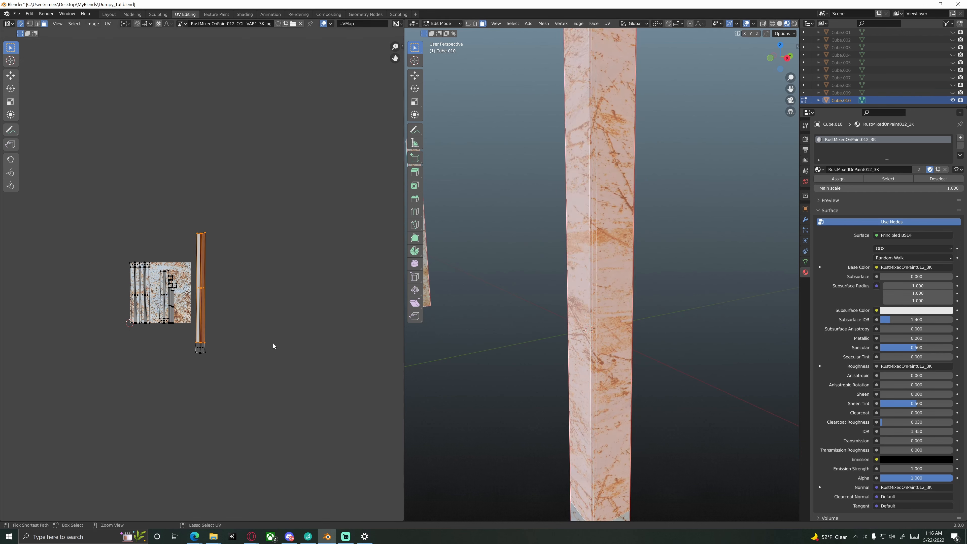
Undo the recent face selections and the Y scaling of the leg's UVs.
{"action": "key", "text": "ctrl+z"}
{"action": "key", "text": "ctrl+z"}
{"action": "key", "text": "ctrl+z"}
{"action": "key", "text": "ctrl+z"}
{"action": "key", "text": "ctrl+z"}
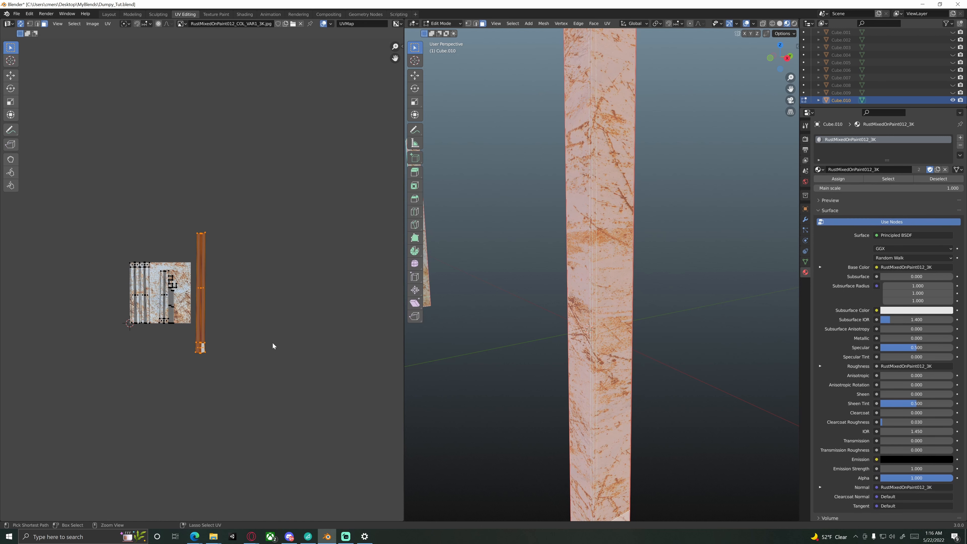
{"action": "middle_click_drag", "start_coordinate": [257, 347], "coordinate": [259, 296]}
{"action": "scroll", "coordinate": [262, 305], "scroll_direction": "up", "scroll_amount": 2}
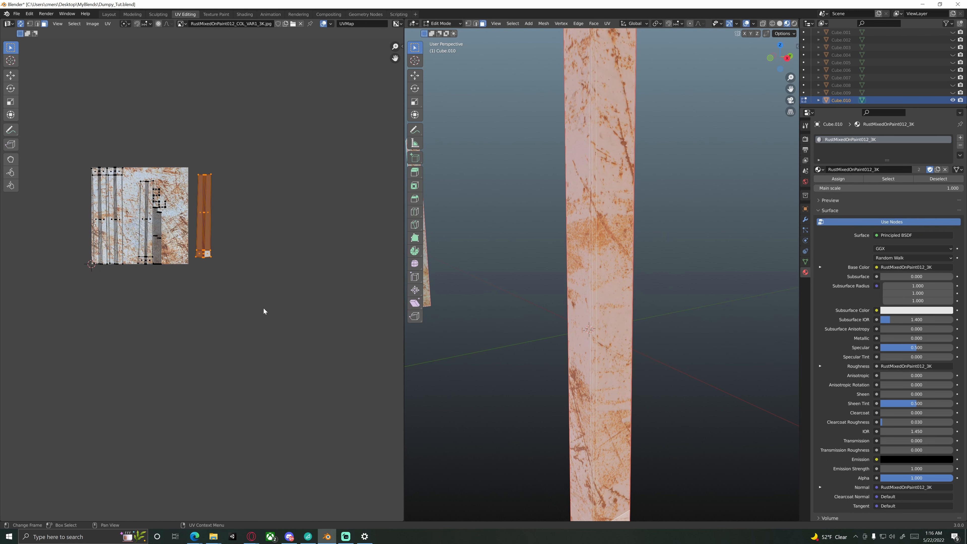
Try stretching the nearest leg's UVs slightly along Y.
{"action": "key", "text": "s"}
{"action": "key", "text": "y"}
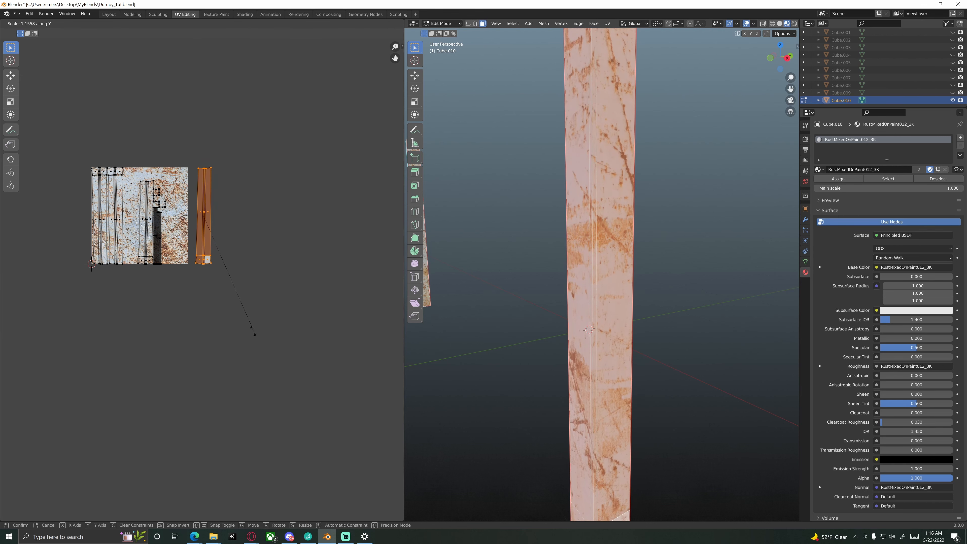
{"action": "left_click", "coordinate": [282, 364]}
{"action": "key", "text": "s"}
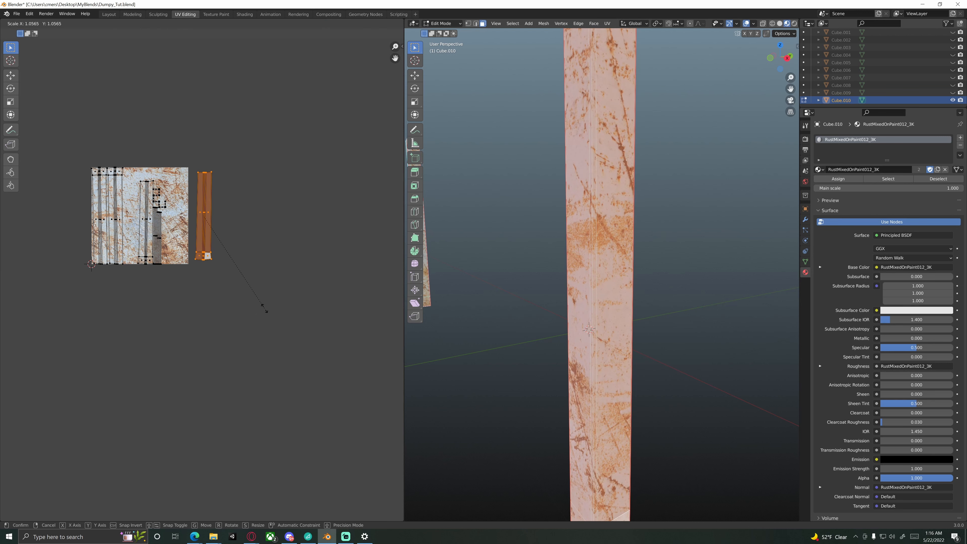
{"action": "key", "text": "y"}
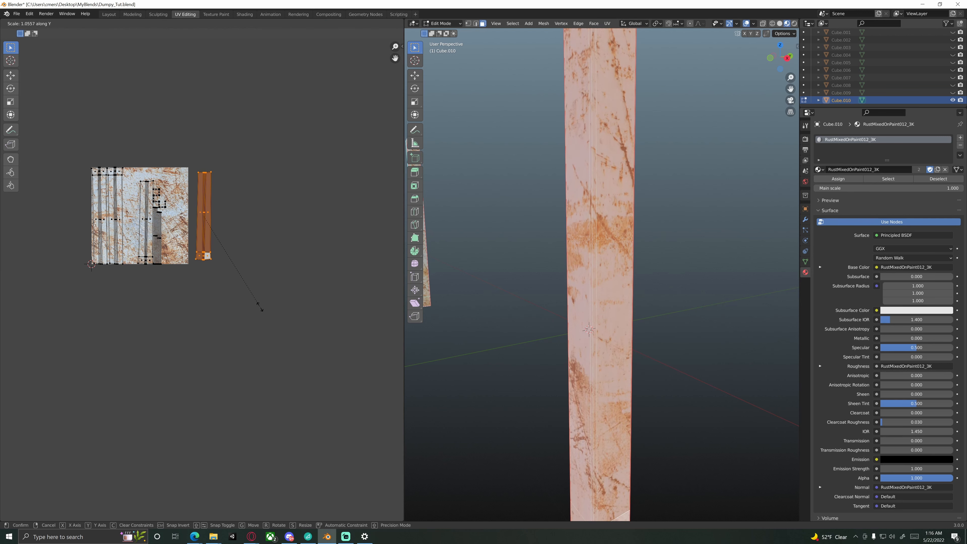
{"action": "left_click", "coordinate": [269, 316]}
Try rotating the nearest leg's UVs sideways and scaling them along Y by about 1.6.
{"action": "key", "text": "r"}
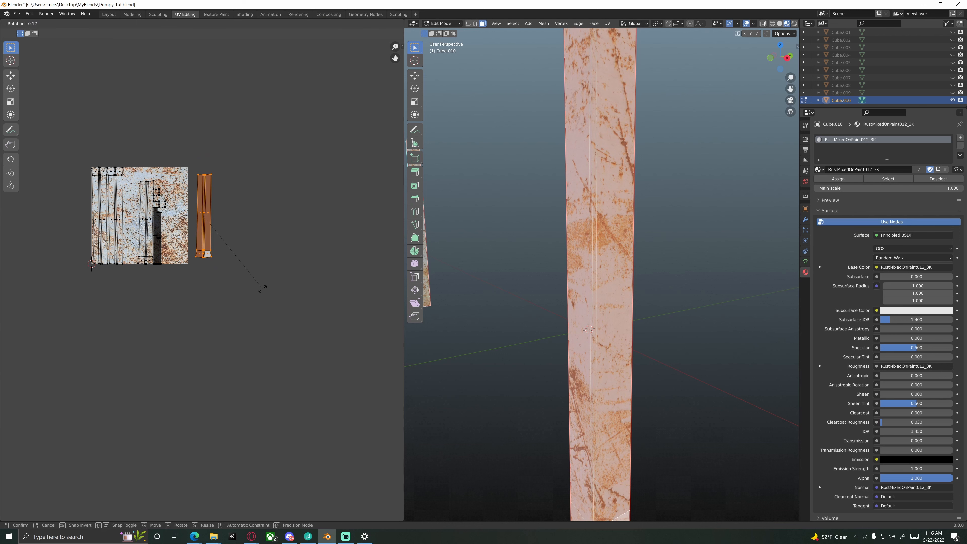
{"action": "left_click", "coordinate": [155, 258]}
{"action": "key", "text": "s"}
{"action": "key", "text": "y"}
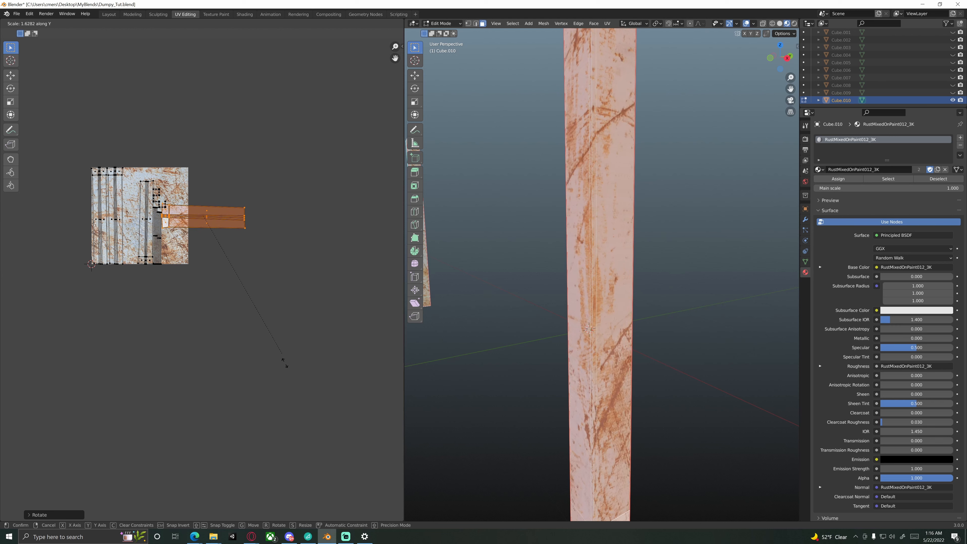
{"action": "left_click", "coordinate": [290, 365]}
{"action": "key", "text": "r"}
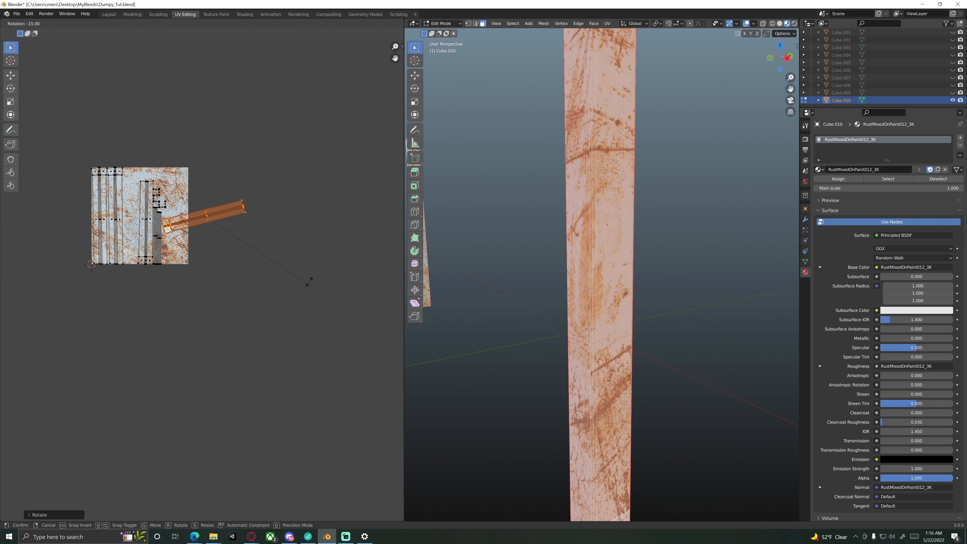
{"action": "left_click", "coordinate": [252, 174]}
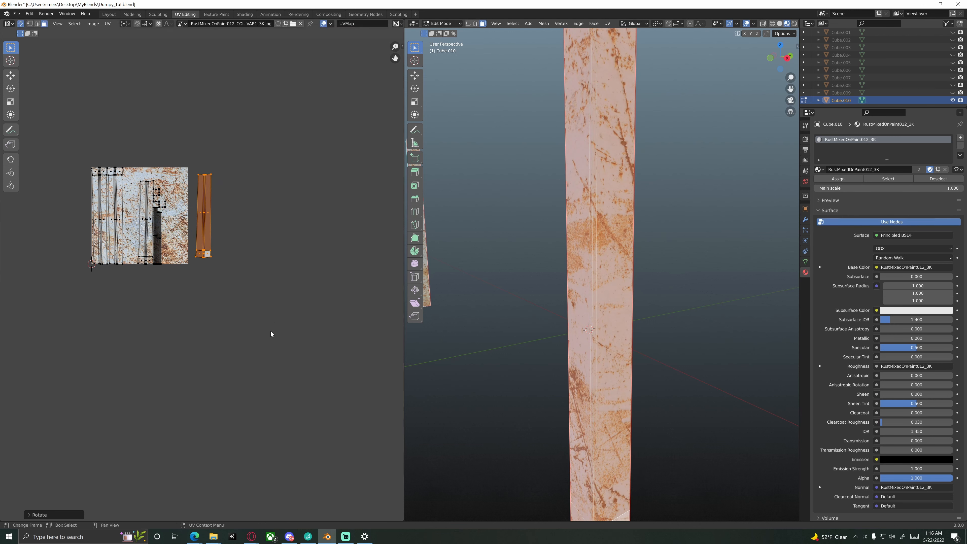
Try scaling the upright leg UVs along Y by about 2.3 again.
{"action": "key", "text": "s"}
{"action": "key", "text": "y"}
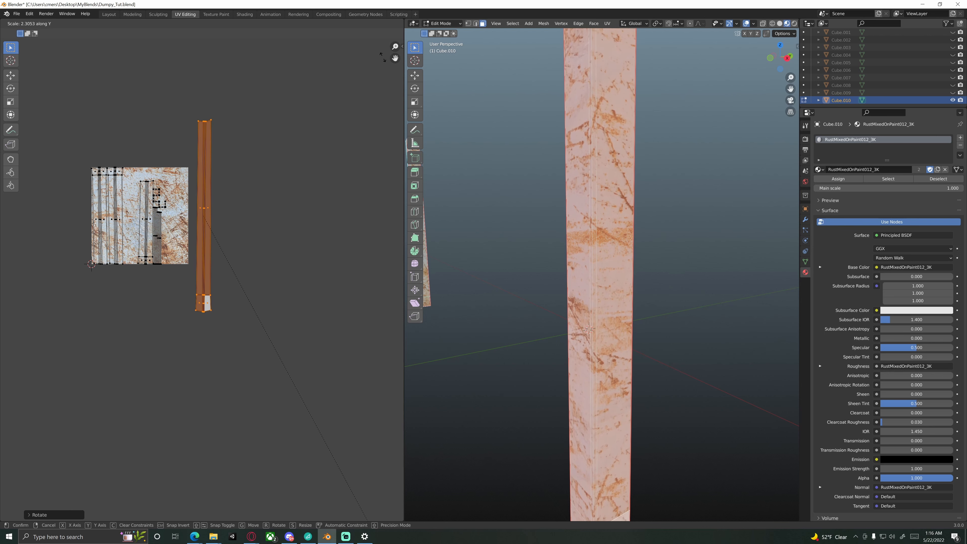
{"action": "left_click", "coordinate": [283, 60]}
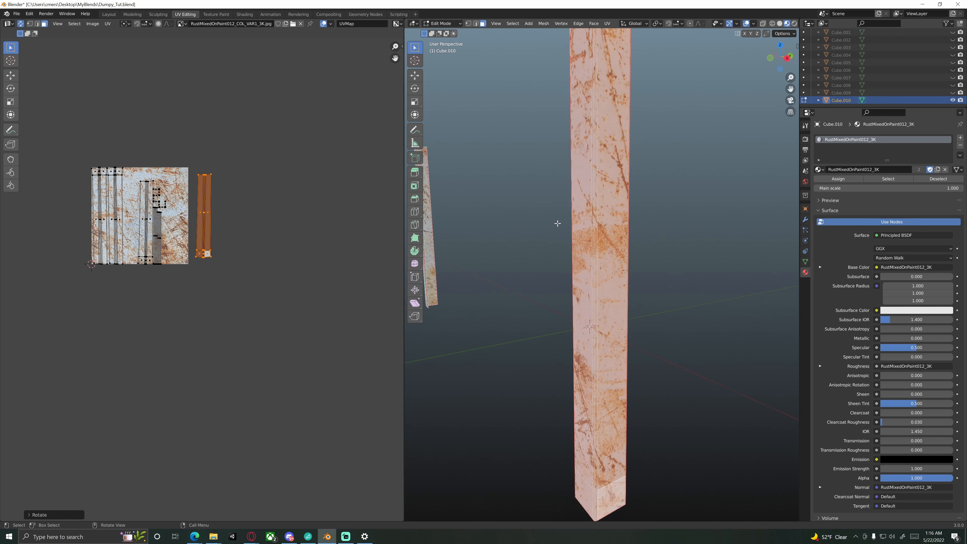
Return to Object Mode, deselect the Cube.010 legs, and examine their rust texture from several sides.
{"action": "scroll", "coordinate": [557, 223], "scroll_direction": "down", "scroll_amount": 5}
{"action": "key", "text": "Tab"}
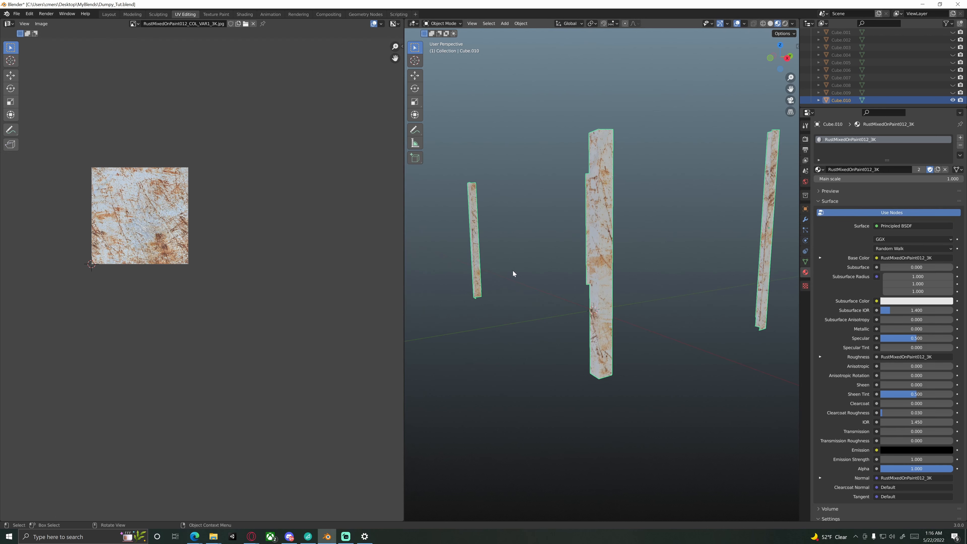
{"action": "left_click", "coordinate": [512, 269]}
{"action": "scroll", "coordinate": [585, 265], "scroll_direction": "down", "scroll_amount": 2}
{"action": "scroll", "coordinate": [598, 252], "scroll_direction": "up", "scroll_amount": 4}
{"action": "middle_click_drag", "start_coordinate": [608, 240], "coordinate": [526, 247]}
{"action": "scroll", "coordinate": [553, 250], "scroll_direction": "down", "scroll_amount": 6}
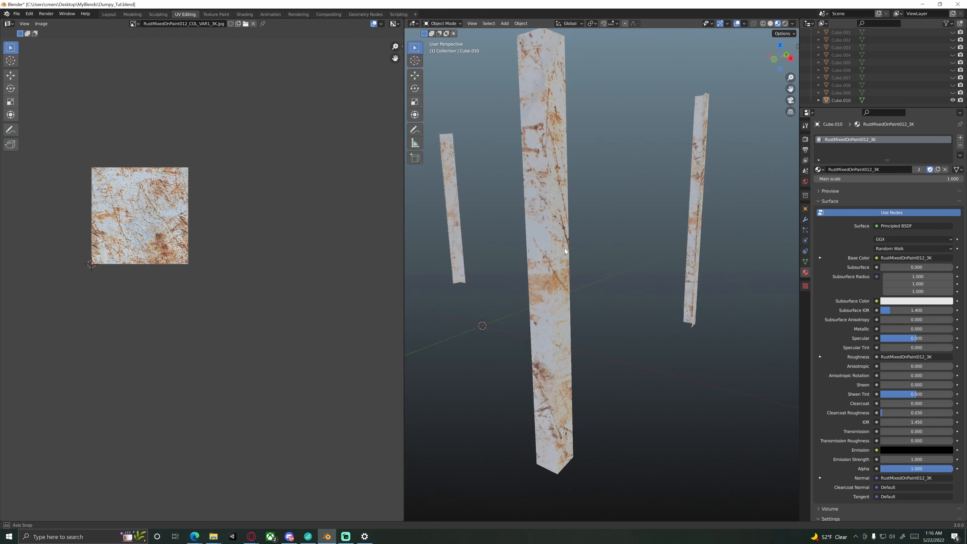
{"action": "key", "text": "Tab"}
{"action": "middle_click_drag", "start_coordinate": [590, 265], "coordinate": [595, 291]}
{"action": "key", "text": "Tab"}
{"action": "scroll", "coordinate": [951, 74], "scroll_direction": "up", "scroll_amount": 3}
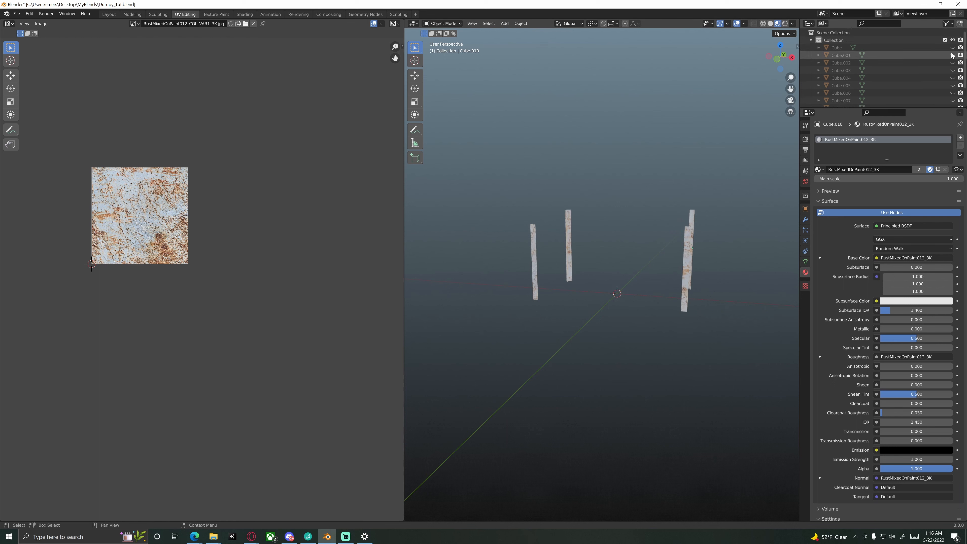
Unhide the Cube.002 rails and, in the Layout workspace, open them together with the Cube.010 legs in Edit Mode.
{"action": "left_click", "coordinate": [953, 63]}
{"action": "middle_click_drag", "start_coordinate": [666, 210], "coordinate": [602, 152], "text": "shift"}
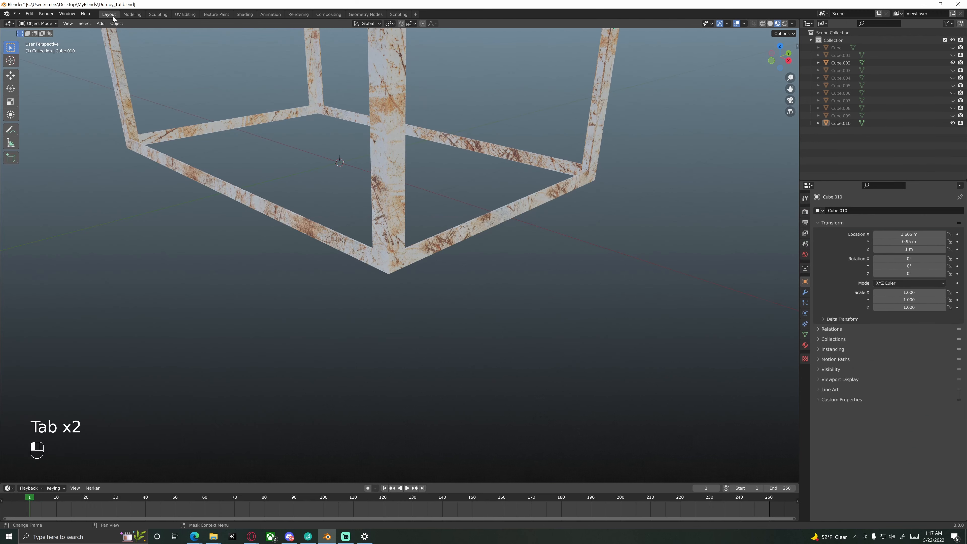
{"action": "left_click", "coordinate": [425, 252]}
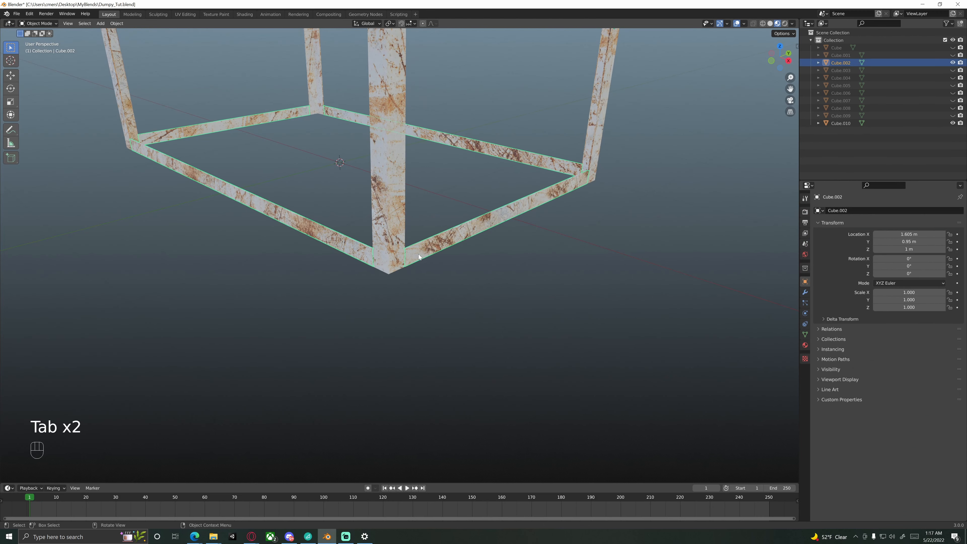
{"action": "left_click", "coordinate": [397, 202], "text": "shift"}
{"action": "middle_click_drag", "start_coordinate": [397, 209], "coordinate": [440, 242], "text": "shift"}
{"action": "scroll", "coordinate": [448, 256], "scroll_direction": "up", "scroll_amount": 3}
{"action": "key", "text": "Tab"}
{"action": "scroll", "coordinate": [439, 241], "scroll_direction": "up", "scroll_amount": 3}
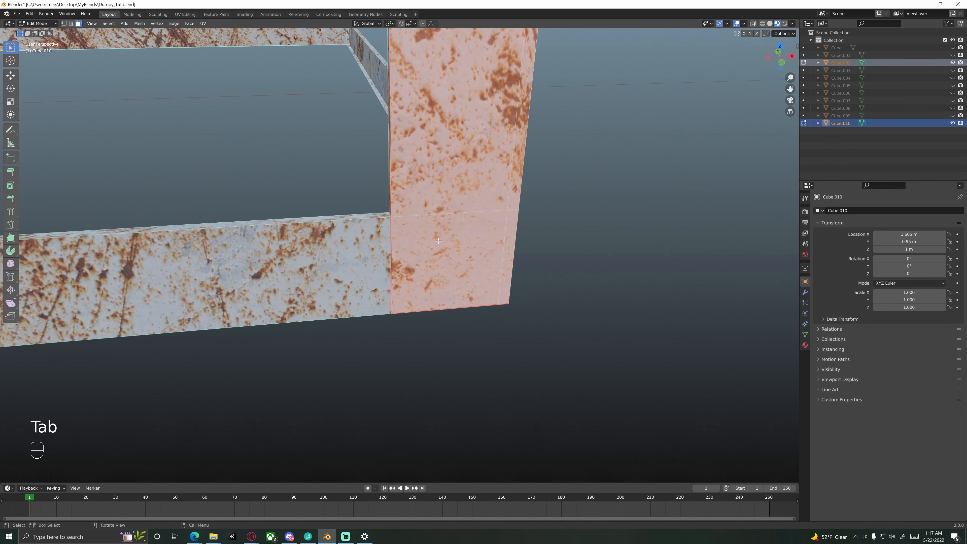
Switch to vertex select mode and wireframe shading, and clear the selection at the leg's lower corner.
{"action": "key", "text": "1"}
{"action": "key", "text": "z"}
{"action": "left_click", "coordinate": [352, 244]}
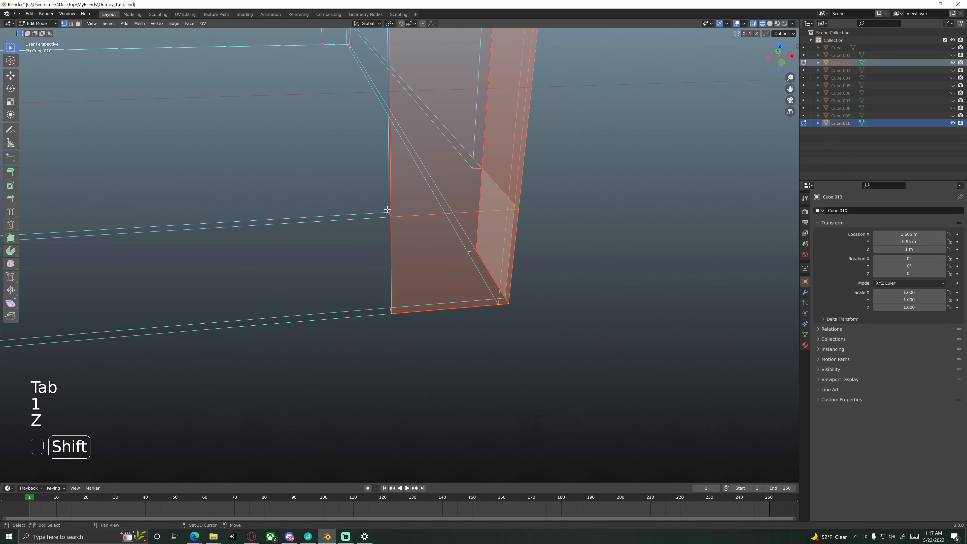
{"action": "middle_click_drag", "start_coordinate": [343, 164], "coordinate": [353, 186], "text": "shift"}
{"action": "left_click", "coordinate": [403, 243]}
{"action": "scroll", "coordinate": [442, 216], "scroll_direction": "down", "scroll_amount": 3}
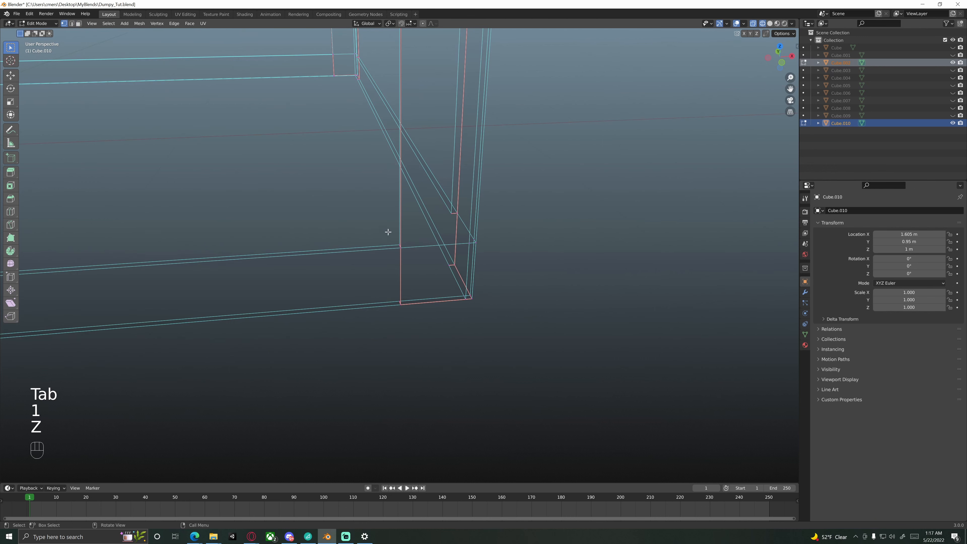
{"action": "scroll", "coordinate": [407, 274], "scroll_direction": "up", "scroll_amount": 2}
{"action": "middle_click_drag", "start_coordinate": [425, 259], "coordinate": [391, 222]}
{"action": "left_click_drag", "start_coordinate": [389, 221], "coordinate": [410, 336]}
{"action": "left_click", "coordinate": [364, 200]}
{"action": "scroll", "coordinate": [399, 242], "scroll_direction": "up", "scroll_amount": 3}
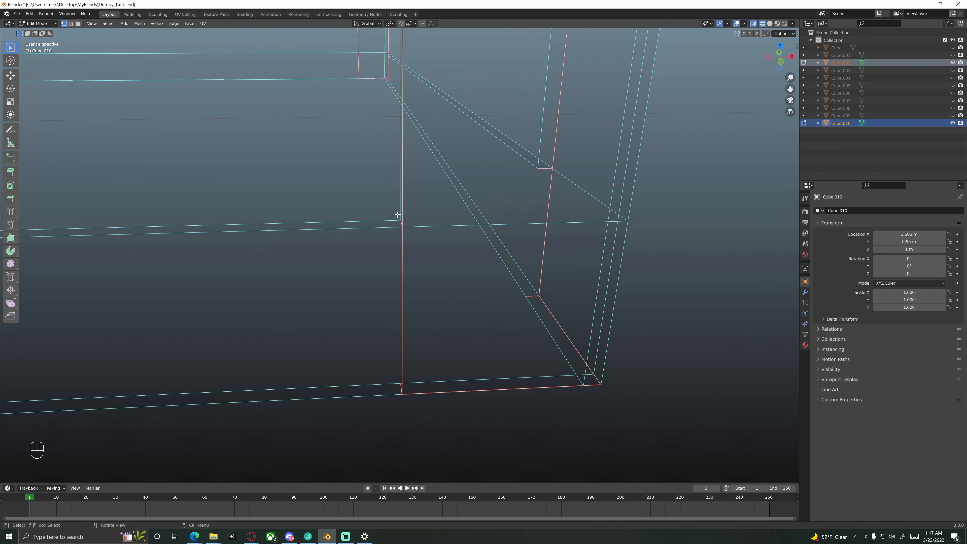
Try moving the overlapping leg and rail vertices individually at the frame's lower corner.
{"action": "left_click", "coordinate": [400, 220]}
{"action": "left_click", "coordinate": [402, 228], "text": "shift"}
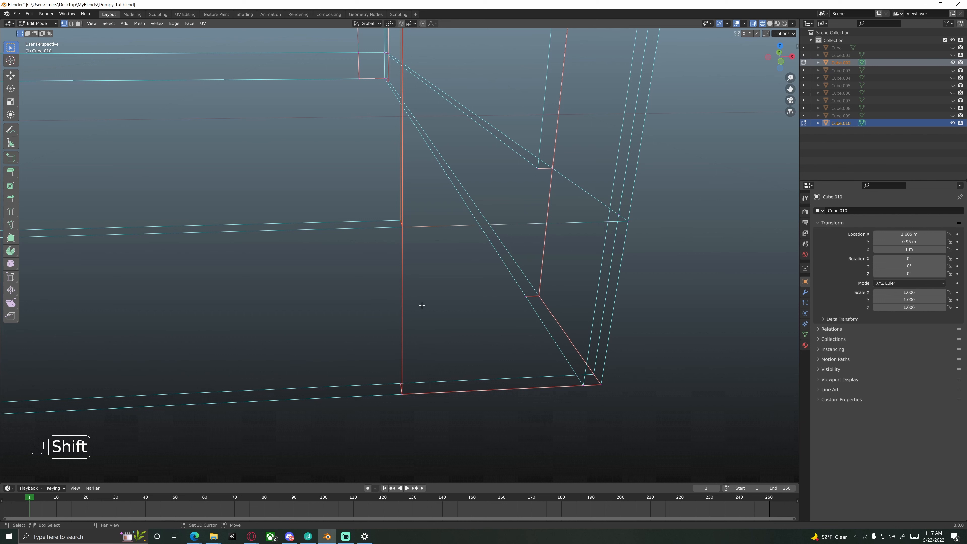
{"action": "key", "text": "g"}
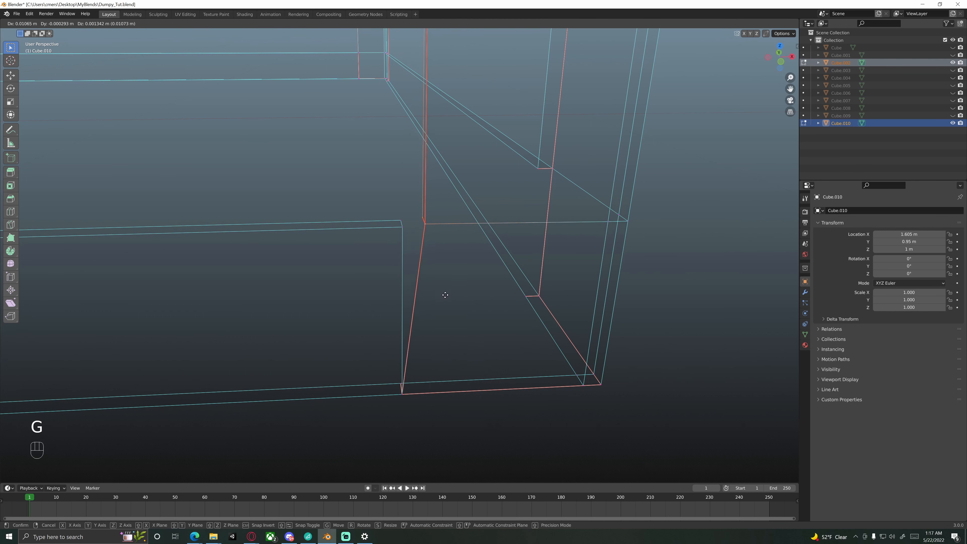
{"action": "right_click", "coordinate": [446, 296]}
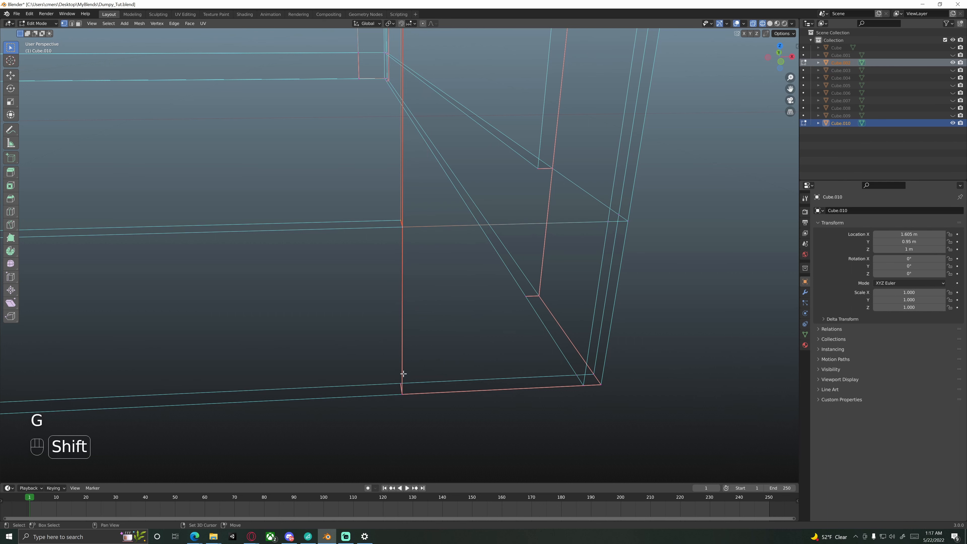
{"action": "key", "text": "g"}
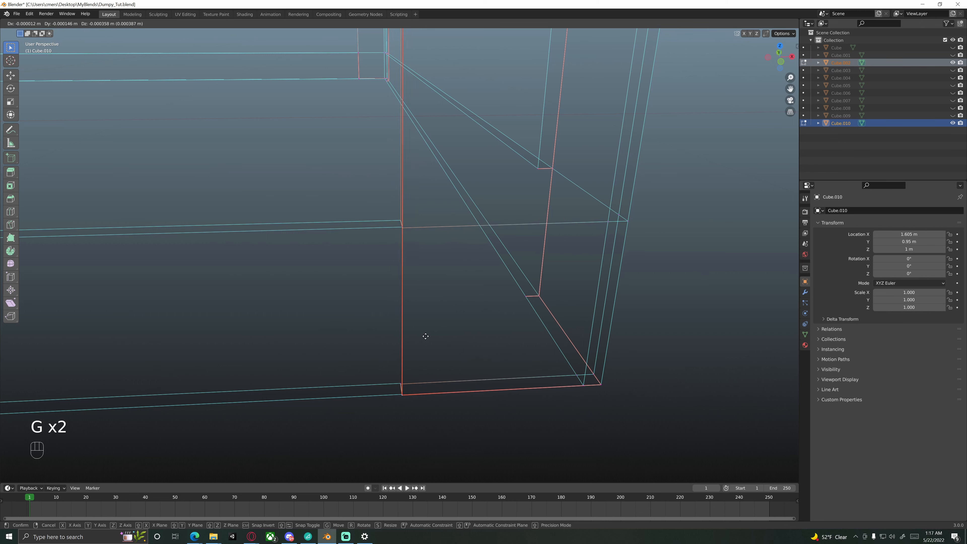
{"action": "right_click", "coordinate": [418, 320]}
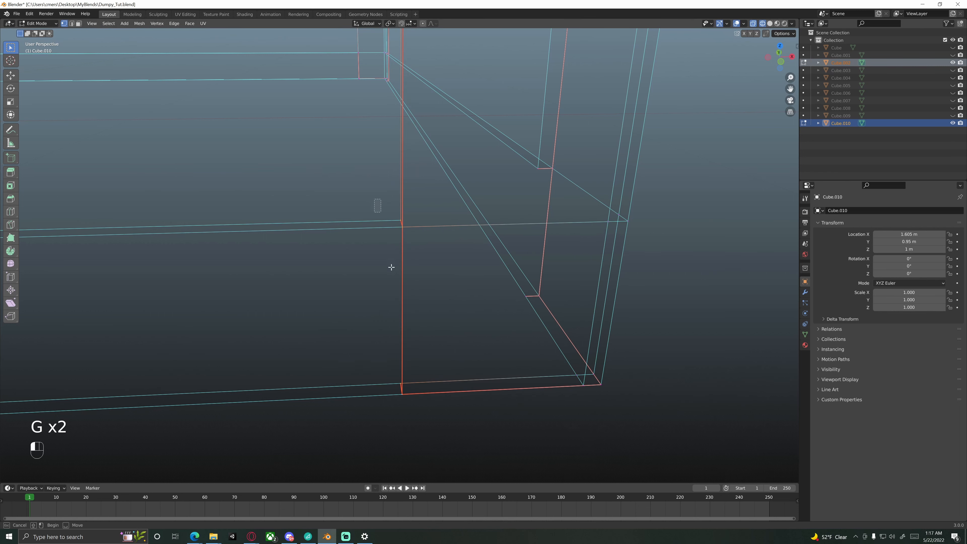
Try moving the whole group of corner vertices together, and a single overlapping vertex again.
{"action": "left_click_drag", "start_coordinate": [377, 202], "coordinate": [442, 416]}
{"action": "key", "text": "g"}
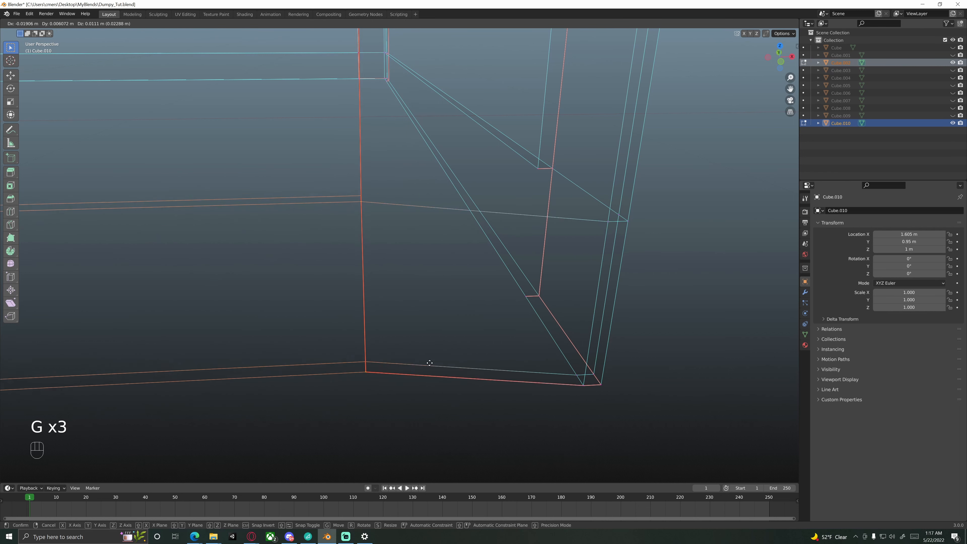
{"action": "right_click", "coordinate": [456, 337]}
{"action": "left_click", "coordinate": [403, 220]}
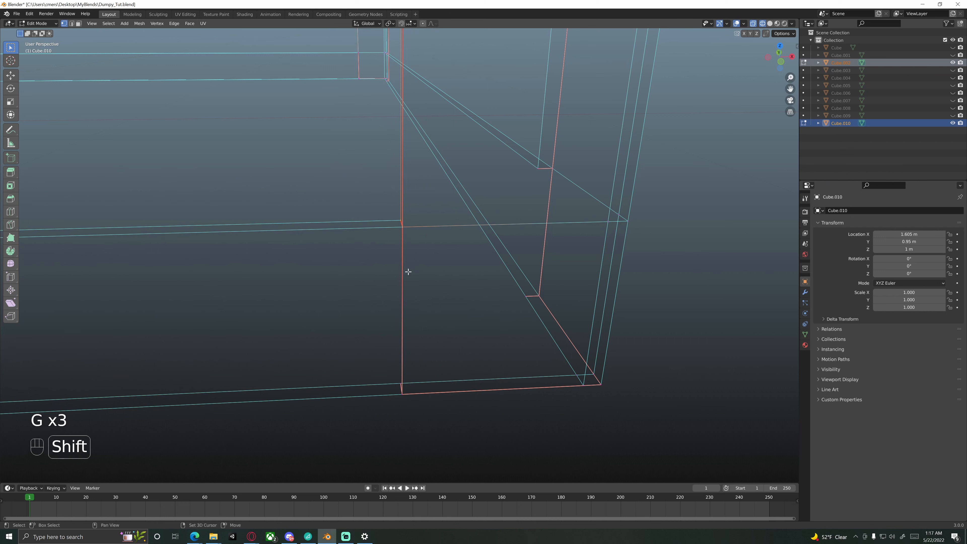
{"action": "key", "text": "g"}
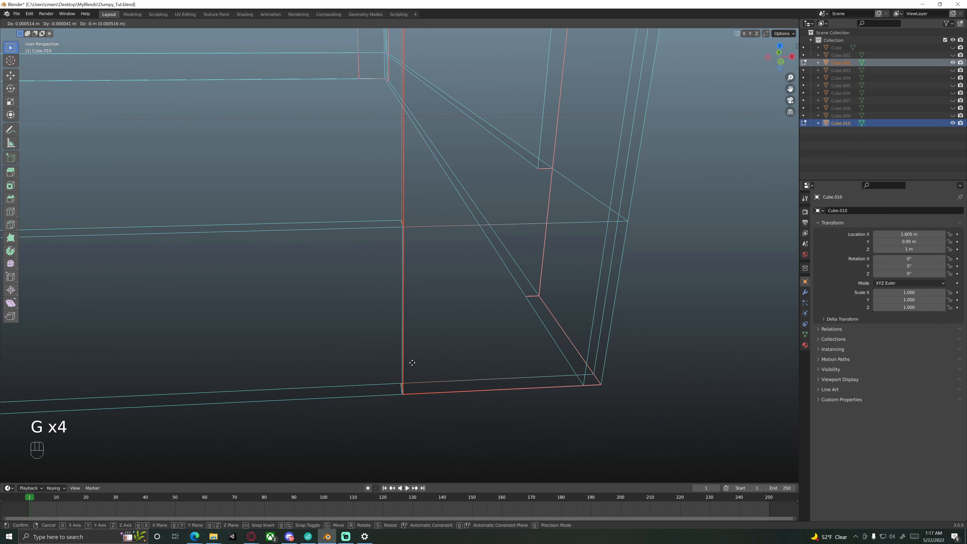
{"action": "left_click", "coordinate": [411, 362]}
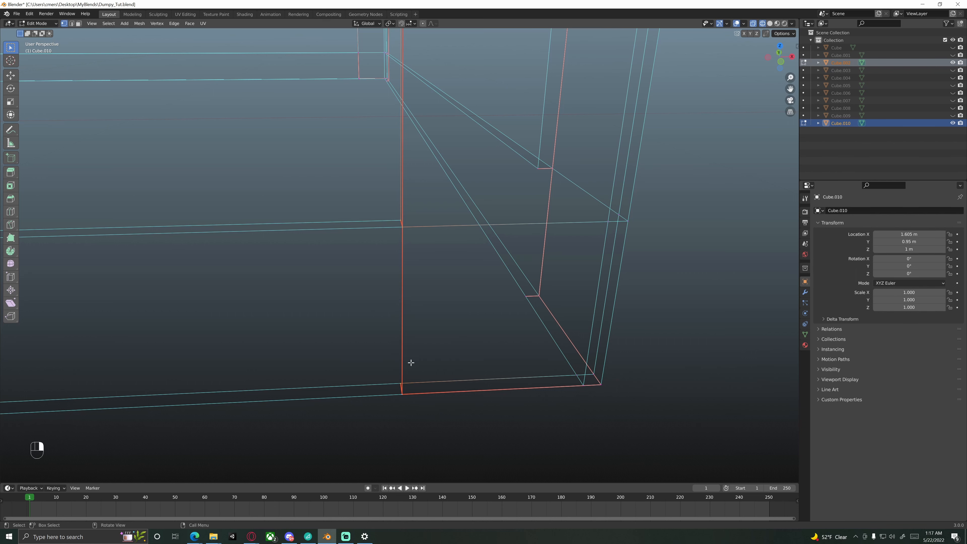
Try to merge all vertices of the Cube.002 rails and Cube.010 legs by distance.
{"action": "scroll", "coordinate": [415, 327], "scroll_direction": "up", "scroll_amount": 3}
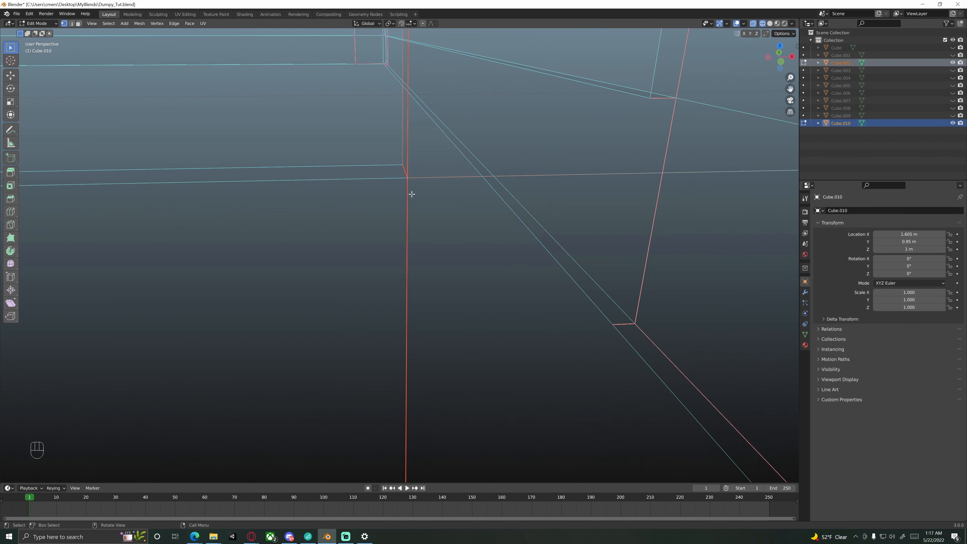
{"action": "scroll", "coordinate": [412, 201], "scroll_direction": "down", "scroll_amount": 5}
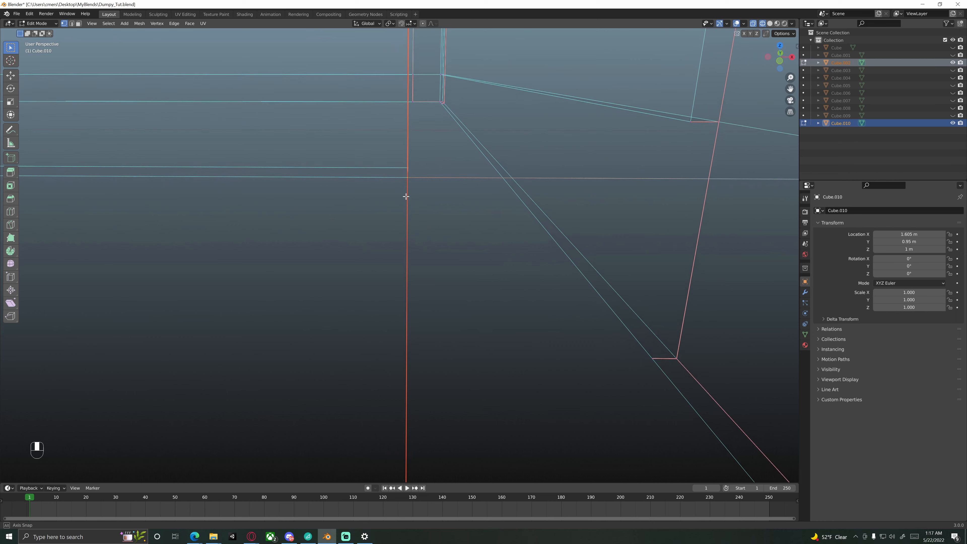
{"action": "scroll", "coordinate": [412, 230], "scroll_direction": "down", "scroll_amount": 2}
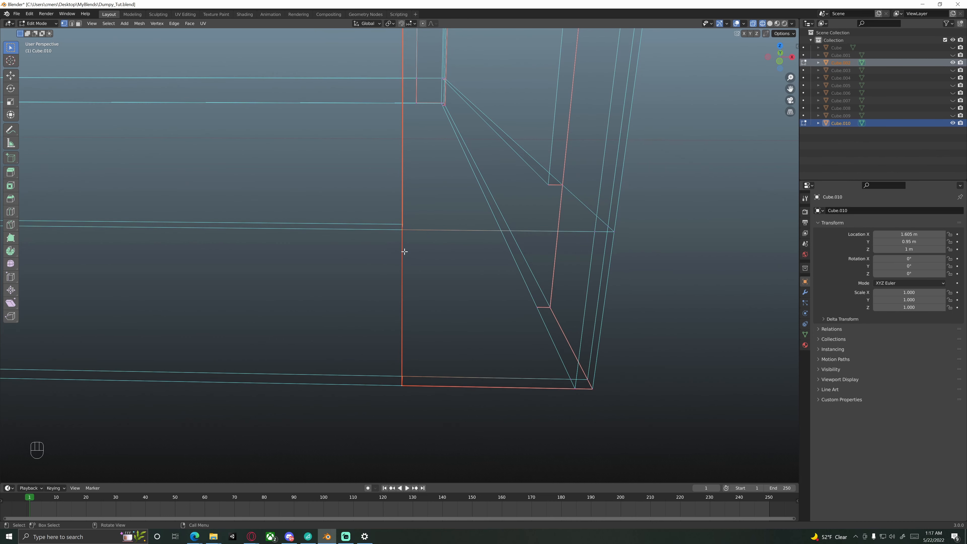
{"action": "scroll", "coordinate": [404, 251], "scroll_direction": "down", "scroll_amount": 6}
{"action": "middle_click_drag", "start_coordinate": [386, 251], "coordinate": [403, 250], "text": "shift"}
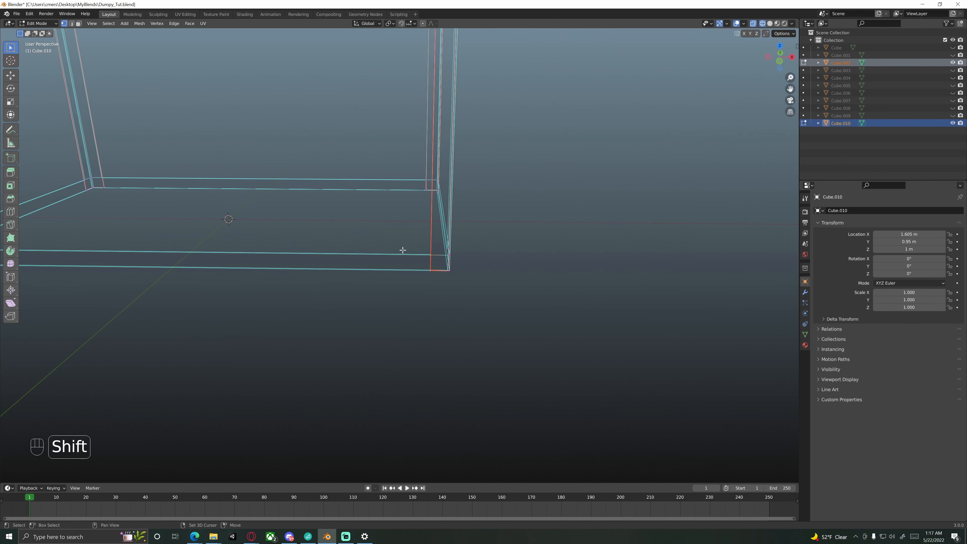
{"action": "scroll", "coordinate": [402, 250], "scroll_direction": "down", "scroll_amount": 4}
{"action": "key", "text": "a"}
{"action": "middle_click_drag", "start_coordinate": [341, 251], "coordinate": [353, 270], "text": "shift"}
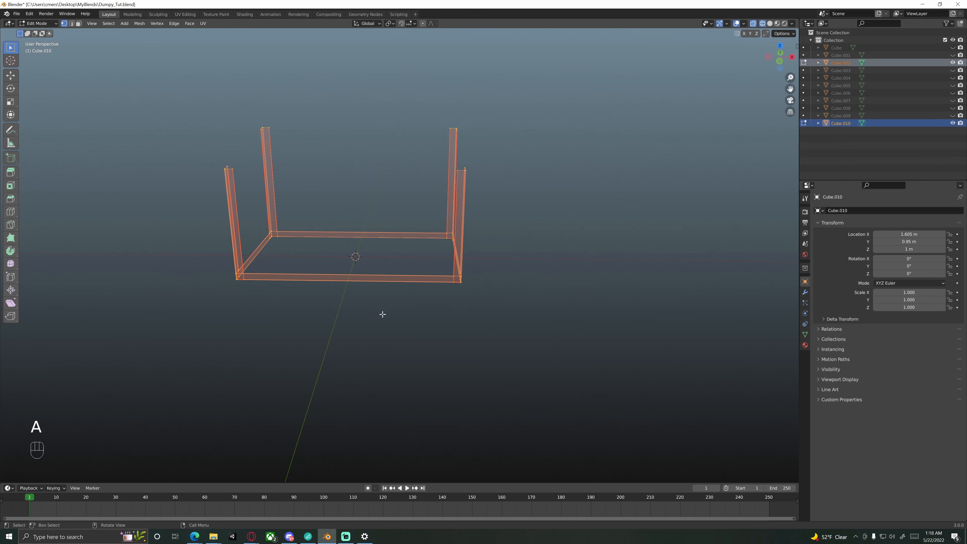
{"action": "key", "text": "m"}
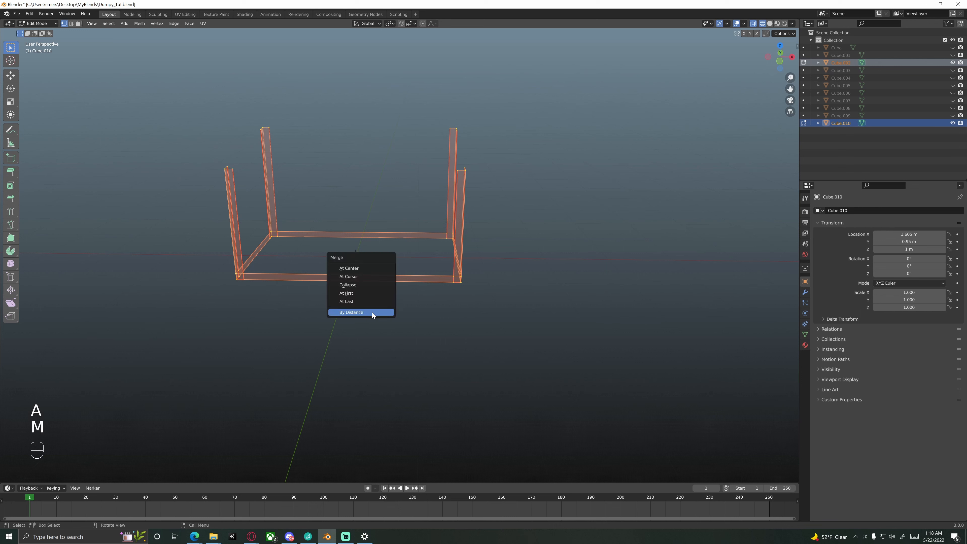
{"action": "left_click", "coordinate": [348, 314]}
Return the rails and legs to Object Mode, deselect them and set the viewport shading to Solid.
{"action": "scroll", "coordinate": [484, 304], "scroll_direction": "up", "scroll_amount": 4}
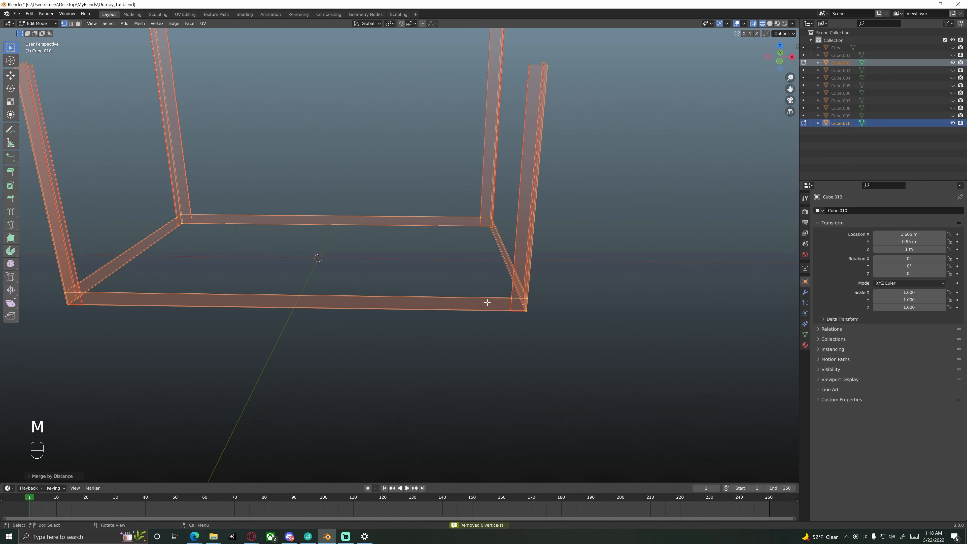
{"action": "key", "text": "a"}
{"action": "mouse_move", "coordinate": [477, 310]}
{"action": "middle_mouse_down", "text": "shift"}
{"action": "mouse_move", "coordinate": [385, 251]}
{"action": "mouse_move", "coordinate": [443, 273]}
{"action": "mouse_move", "coordinate": [421, 270]}
{"action": "mouse_move", "coordinate": [462, 291]}
{"action": "mouse_move", "coordinate": [430, 286]}
{"action": "mouse_move", "coordinate": [461, 291]}
{"action": "mouse_move", "coordinate": [457, 280]}
{"action": "mouse_move", "coordinate": [443, 291]}
{"action": "middle_mouse_up", "text": "shift"}
{"action": "scroll", "coordinate": [417, 272], "scroll_direction": "up", "scroll_amount": 2}
{"action": "key", "text": "Tab"}
{"action": "key", "text": "Tab"}
{"action": "key", "text": "Tab"}
{"action": "left_click", "coordinate": [445, 286]}
{"action": "key", "text": "z"}
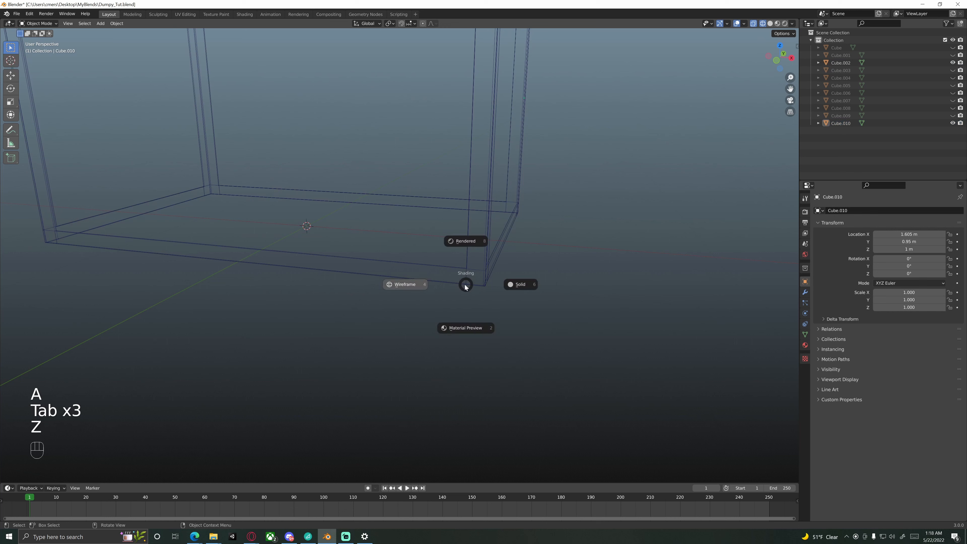
{"action": "left_click", "coordinate": [521, 293]}
Join the Cube.002 rails into the Cube.010 legs as a single object.
{"action": "left_click", "coordinate": [451, 275]}
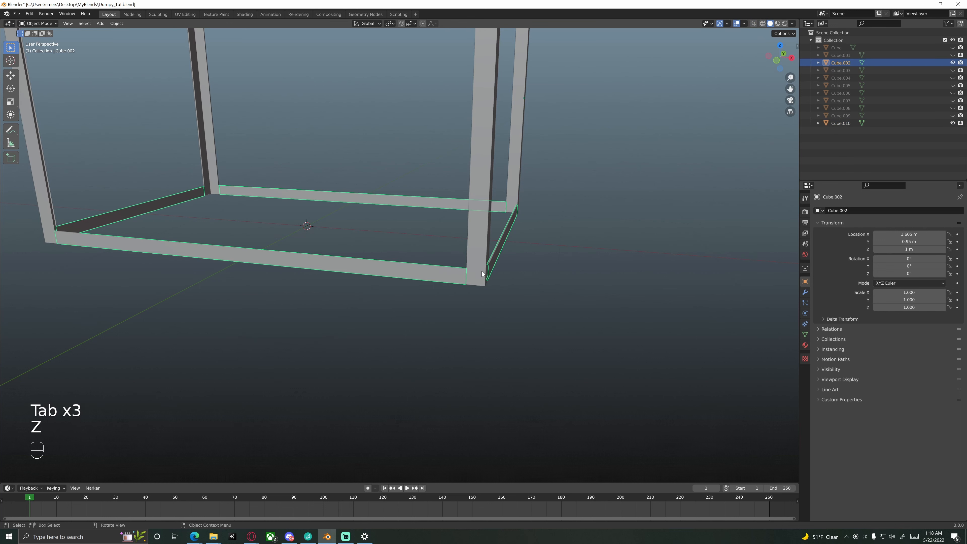
{"action": "left_click", "coordinate": [428, 319]}
{"action": "left_click", "coordinate": [429, 278]}
{"action": "left_click", "coordinate": [483, 248], "text": "shift"}
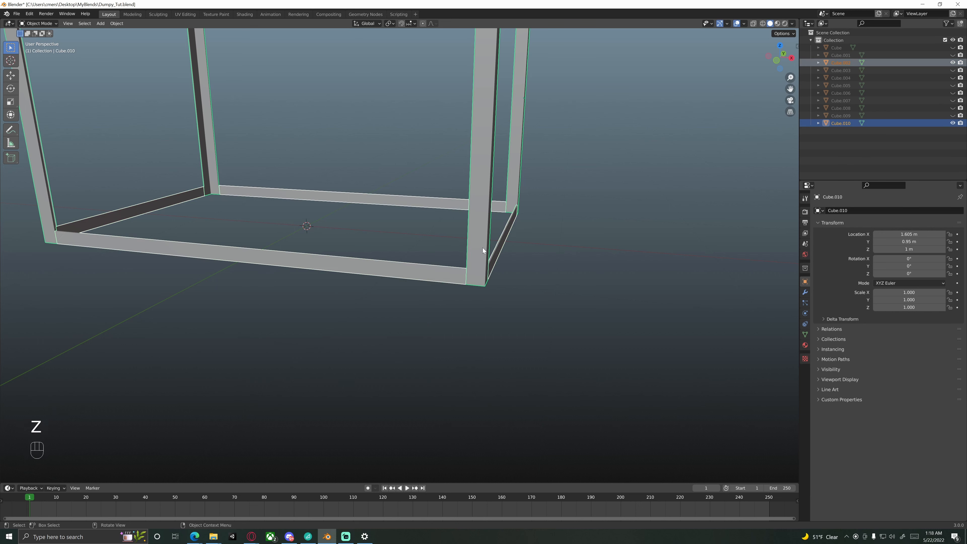
{"action": "key", "text": "ctrl+j"}
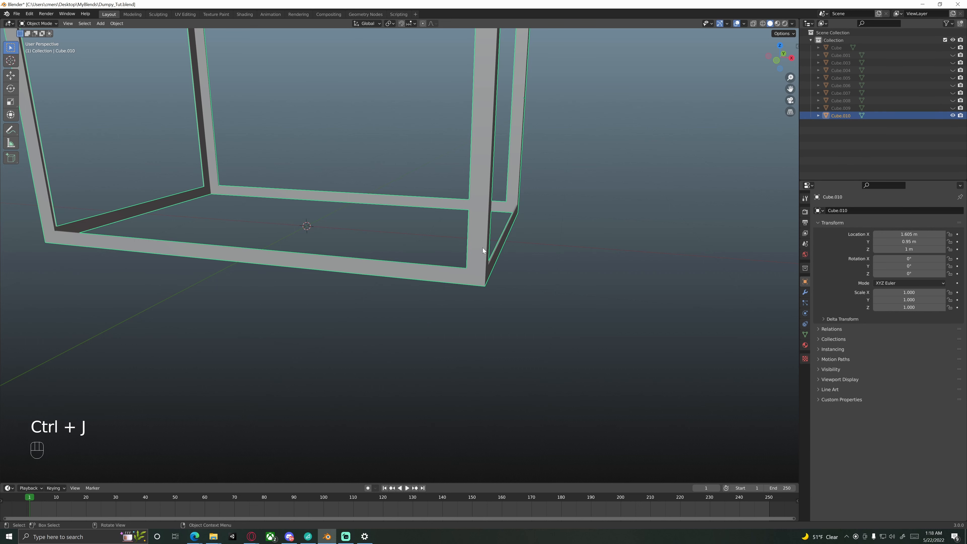
Open the joined Cube.010 frame in Edit Mode with all of its geometry selected.
{"action": "left_click", "coordinate": [454, 318]}
{"action": "key", "text": "Tab"}
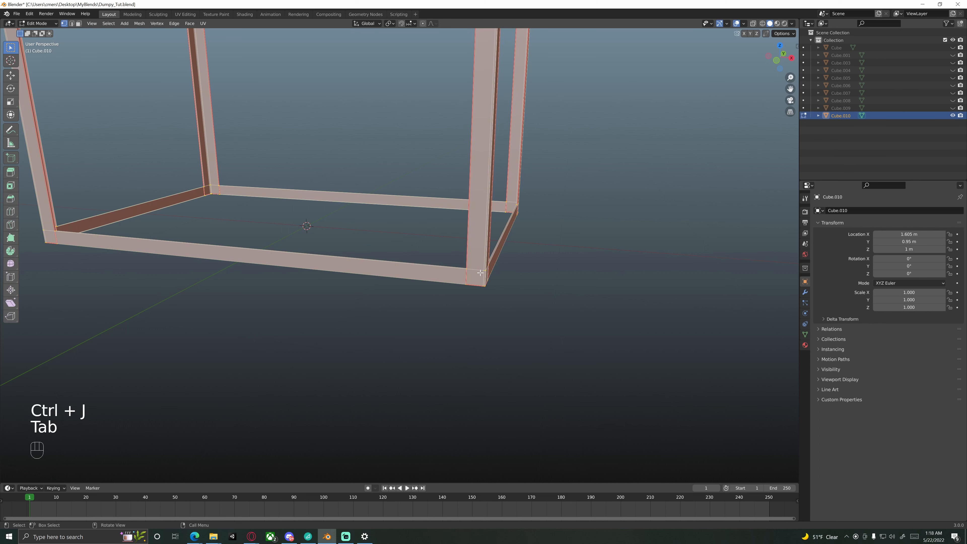
{"action": "key", "text": "a"}
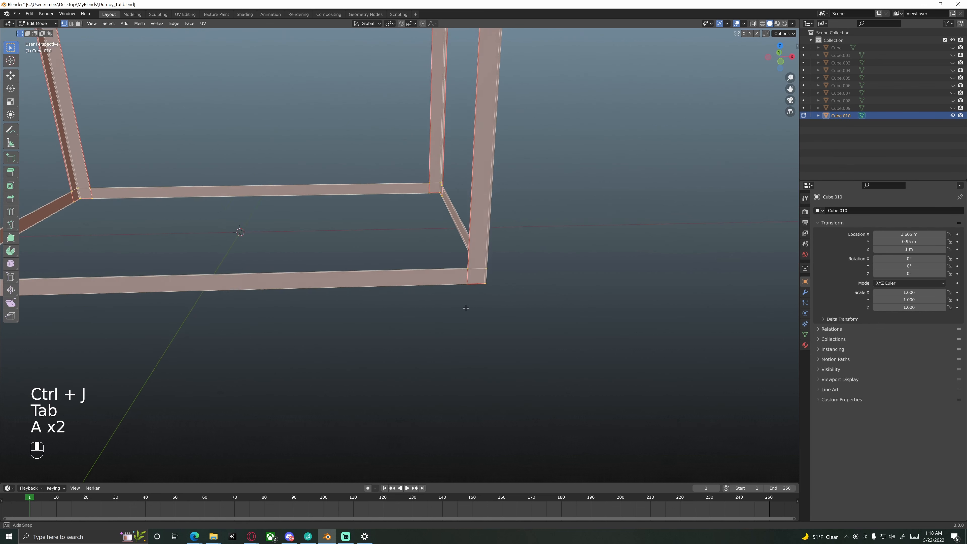
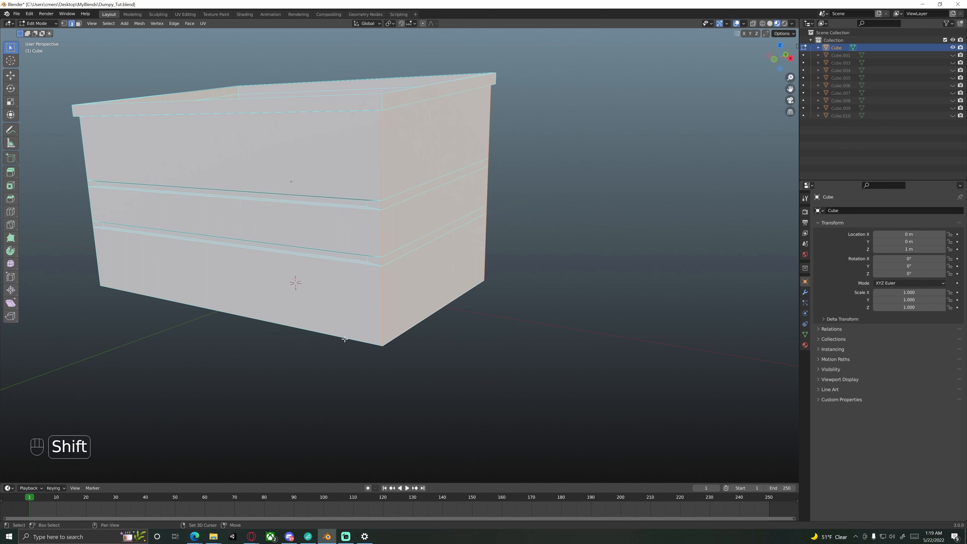
Add the edges around the underside of the Cube body to the edge selection.
{"action": "middle_click_drag", "start_coordinate": [344, 339], "coordinate": [277, 428]}
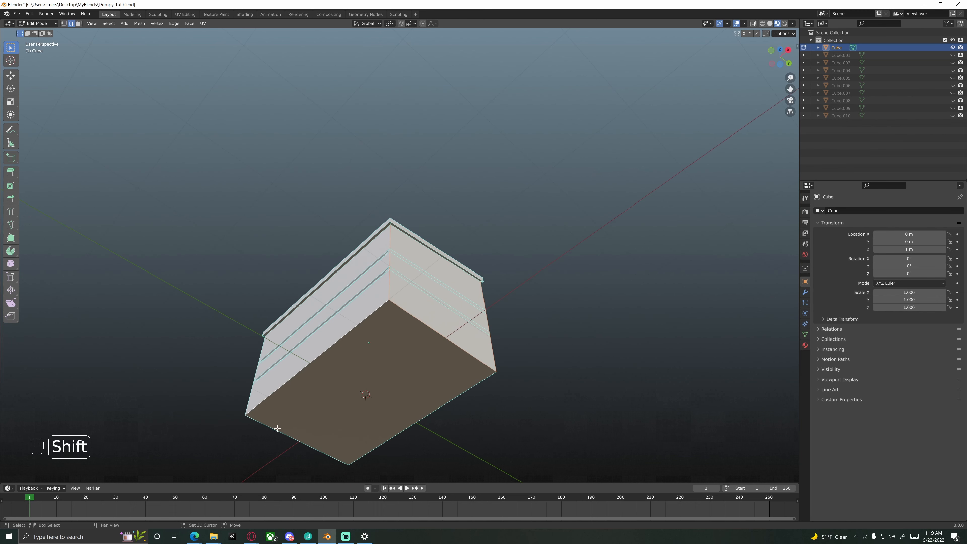
{"action": "left_click", "coordinate": [277, 429], "text": "shift"}
{"action": "left_click", "coordinate": [425, 417], "text": "shift"}
{"action": "middle_click_drag", "start_coordinate": [426, 416], "coordinate": [325, 232]}
{"action": "scroll", "coordinate": [348, 228], "scroll_direction": "up", "scroll_amount": 3}
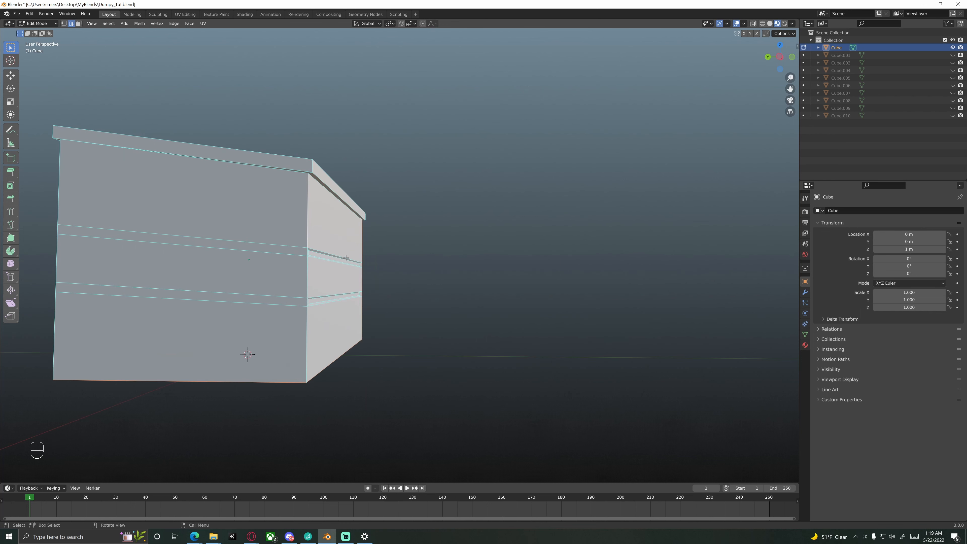
Add the vertical corner edges of the Cube's end face to the selection, including the short segments at the grooves.
{"action": "left_click", "coordinate": [306, 252], "text": "shift"}
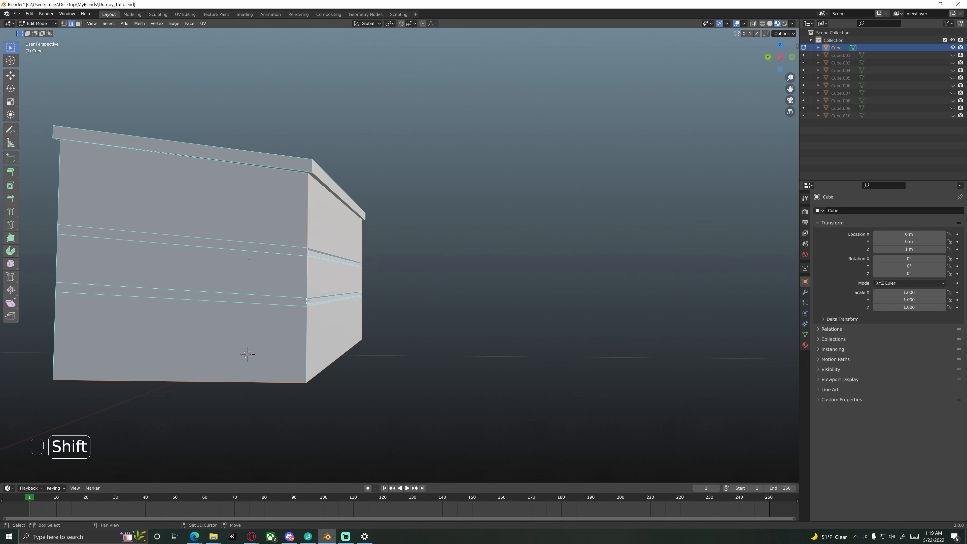
{"action": "middle_click_drag", "start_coordinate": [306, 320], "coordinate": [233, 194]}
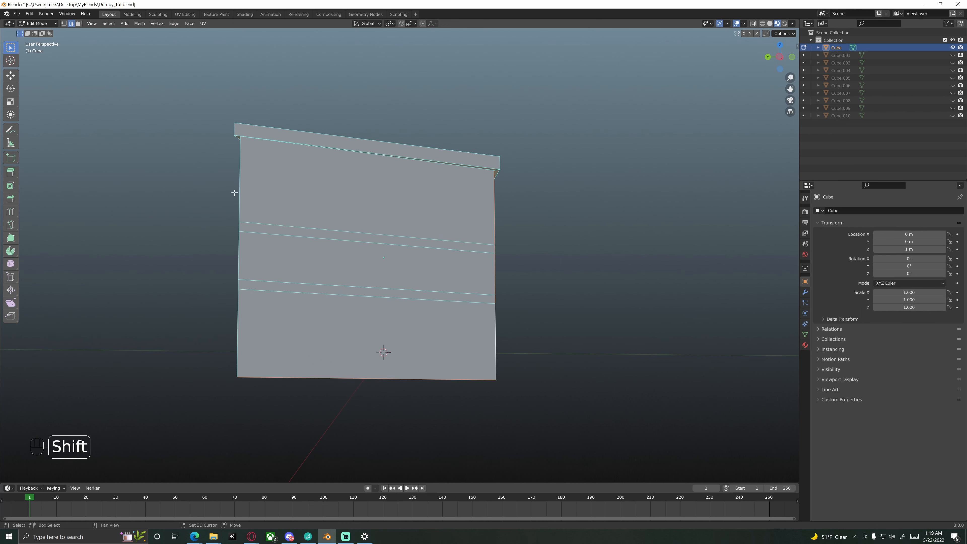
{"action": "left_click", "coordinate": [239, 227], "text": "shift"}
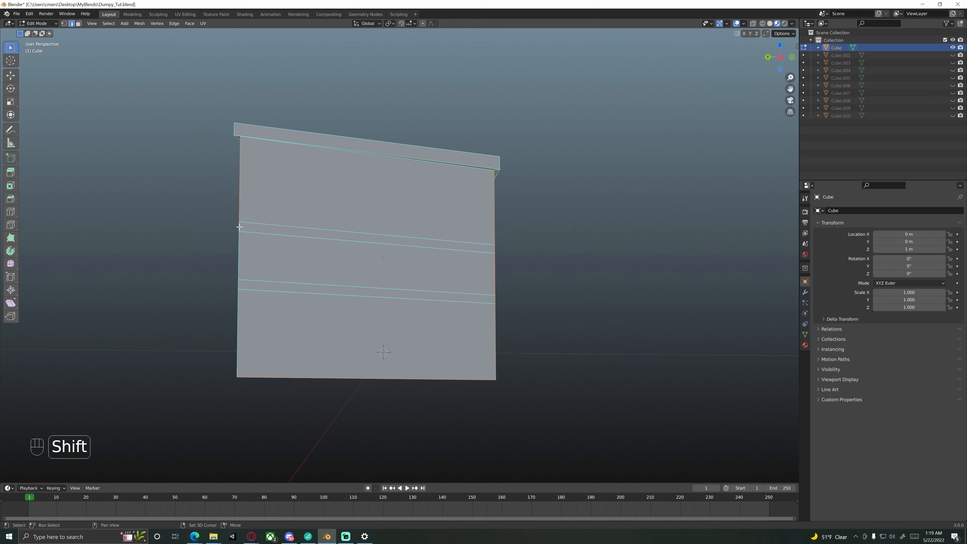
{"action": "left_click", "coordinate": [238, 285], "text": "shift"}
Add the edge loop beneath the Cube's top rim to the selection and set the viewport shading to Wireframe.
{"action": "middle_click_drag", "start_coordinate": [333, 183], "coordinate": [405, 219], "text": "shift"}
{"action": "scroll", "coordinate": [322, 279], "scroll_direction": "up", "scroll_amount": 2}
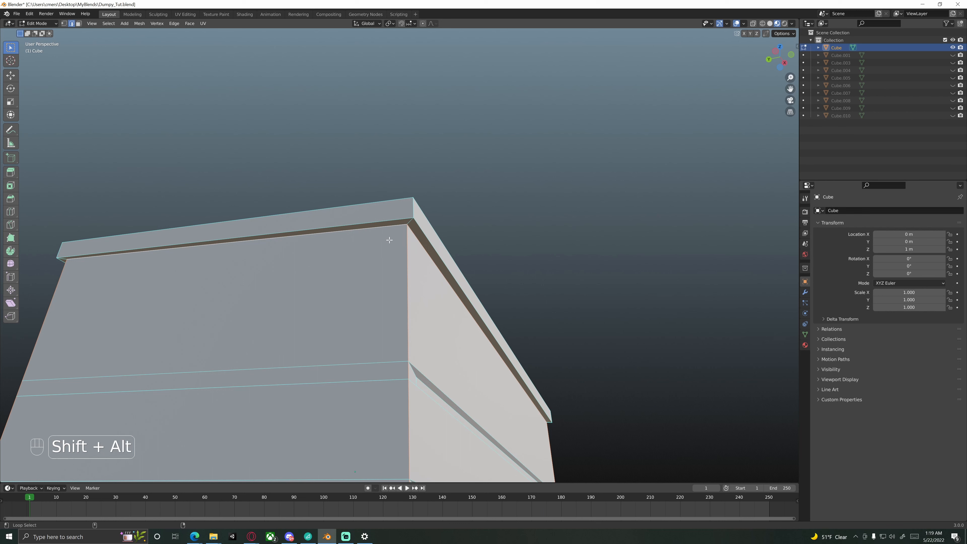
{"action": "key", "text": "z"}
{"action": "left_click", "coordinate": [356, 259]}
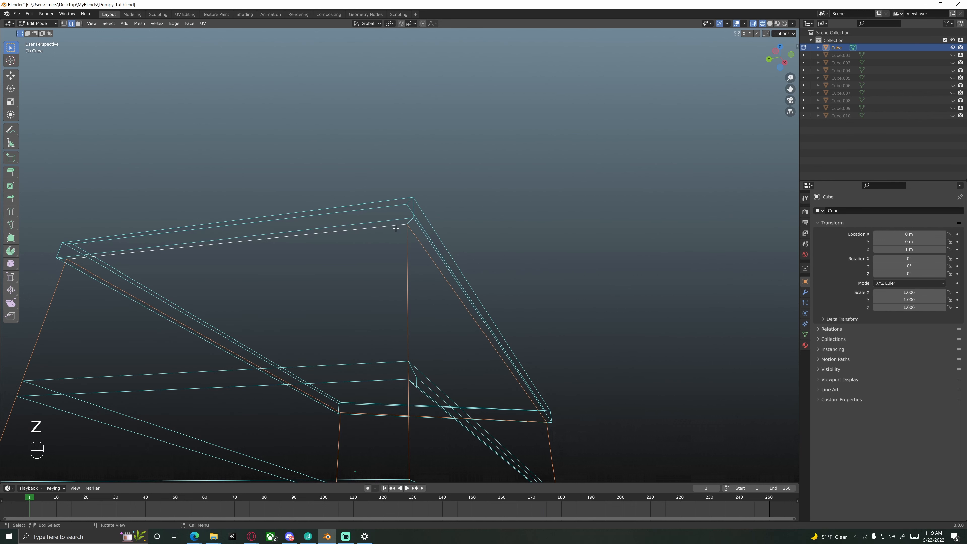
Switch to solid shading and add the upper and lower outer edge loops of the dumpster's rim to the edge selection.
{"action": "key", "text": "z"}
{"action": "left_click", "coordinate": [452, 228]}
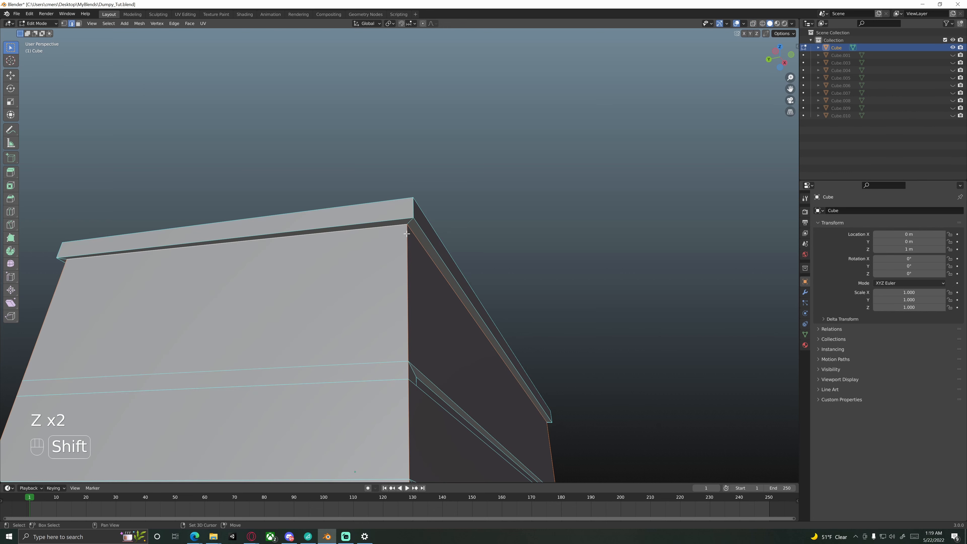
{"action": "left_click", "coordinate": [397, 218], "text": "alt+shift"}
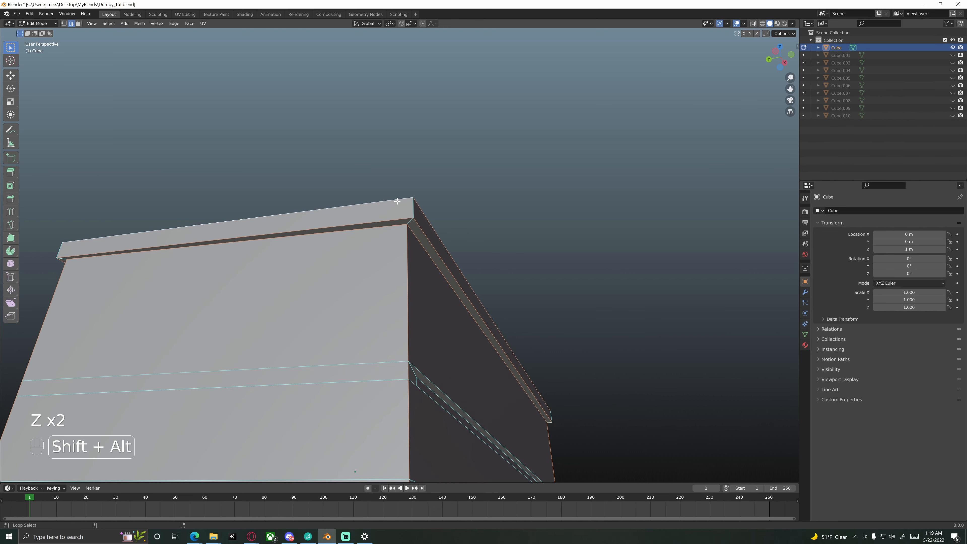
{"action": "middle_click_drag", "start_coordinate": [396, 202], "coordinate": [384, 238]}
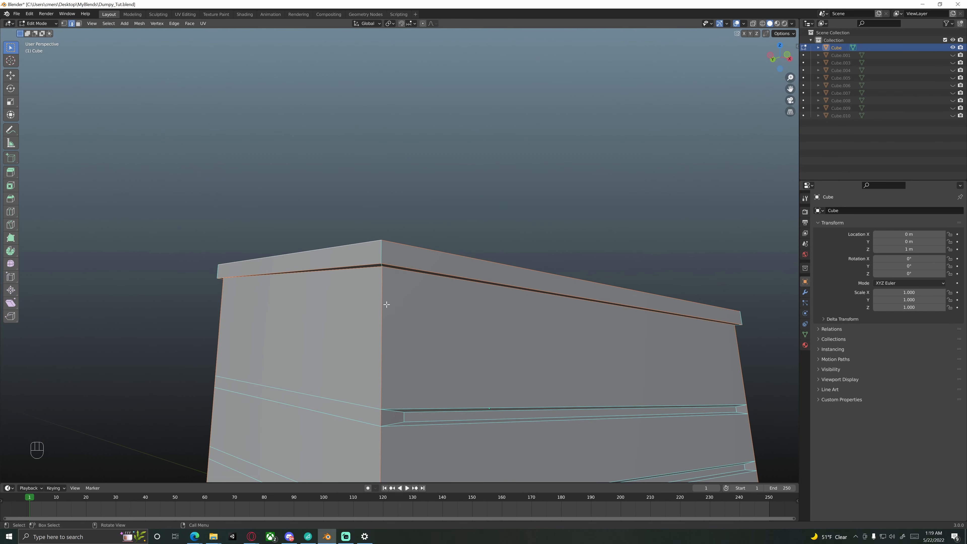
{"action": "scroll", "coordinate": [386, 305], "scroll_direction": "down", "scroll_amount": 4}
{"action": "middle_click_drag", "start_coordinate": [394, 339], "coordinate": [402, 274], "text": "shift"}
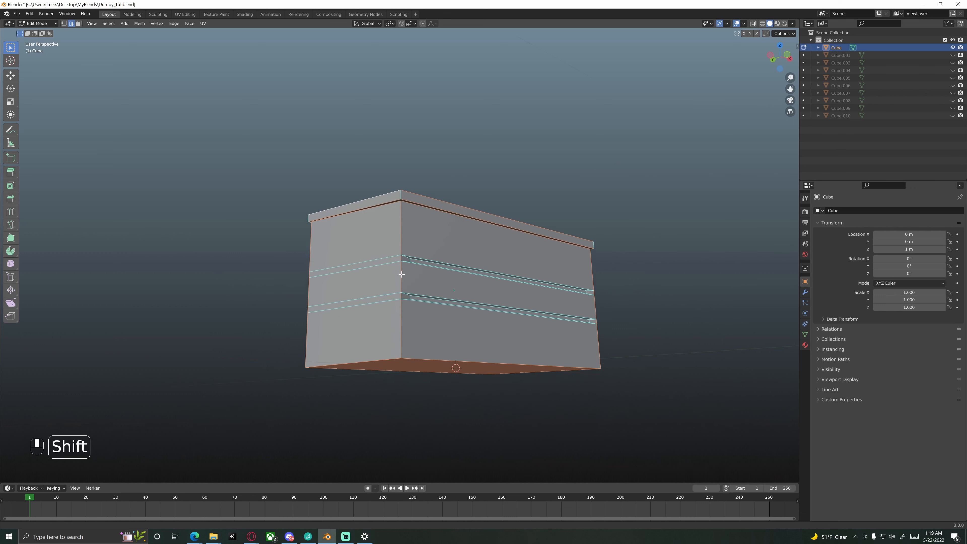
{"action": "scroll", "coordinate": [353, 280], "scroll_direction": "up", "scroll_amount": 2}
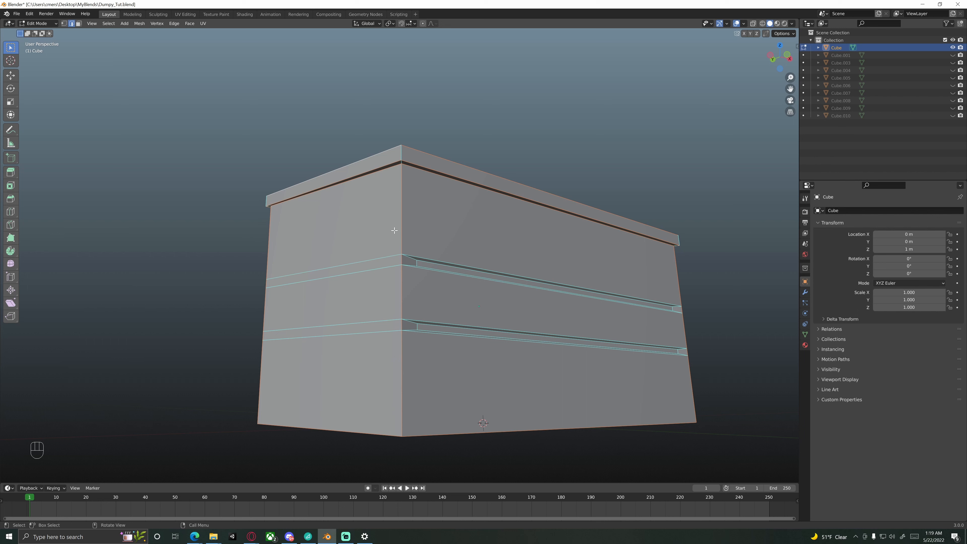
Add the edge loop at the body's vertical corner below the rim to the selection.
{"action": "key", "text": "shift"}
{"action": "key", "text": "alt"}
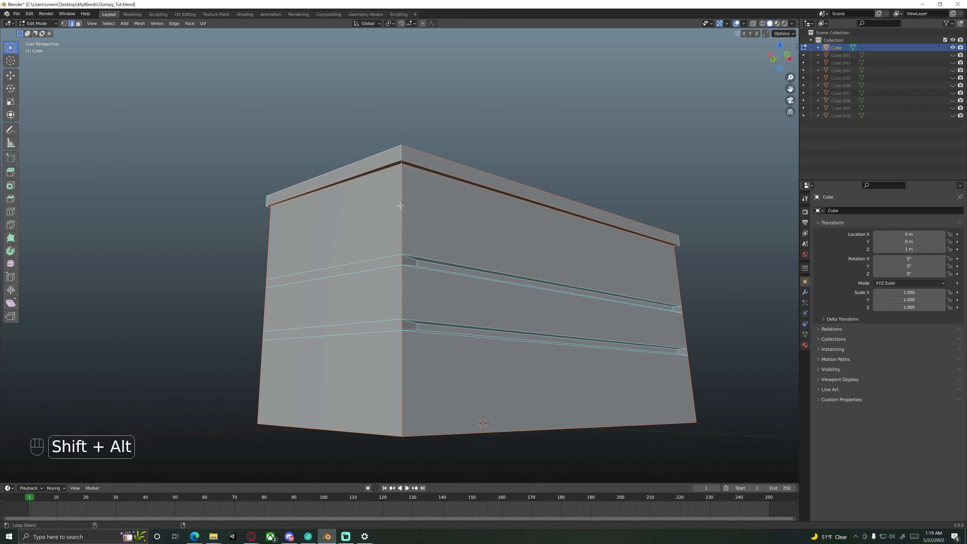
{"action": "left_click", "coordinate": [402, 209], "text": "alt+shift"}
{"action": "middle_click_drag", "start_coordinate": [400, 232], "coordinate": [400, 271]}
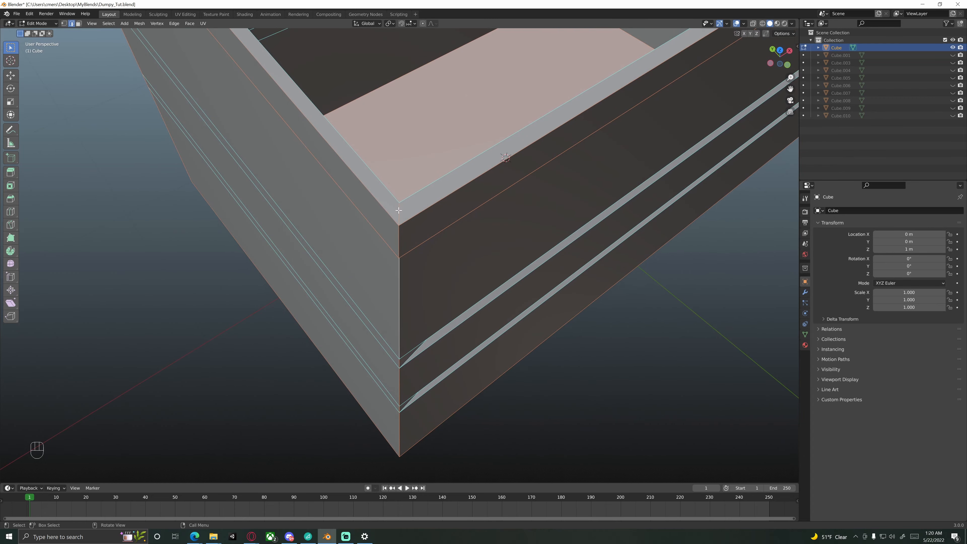
Add the edge loops at the next vertical corner beneath the rim to the seam selection.
{"action": "middle_click_drag", "start_coordinate": [399, 211], "coordinate": [335, 266]}
{"action": "scroll", "coordinate": [389, 210], "scroll_direction": "down", "scroll_amount": 9}
{"action": "scroll", "coordinate": [421, 228], "scroll_direction": "up", "scroll_amount": 5}
{"action": "middle_click_drag", "start_coordinate": [335, 267], "coordinate": [375, 264]}
{"action": "middle_click_drag", "start_coordinate": [374, 263], "coordinate": [394, 282], "text": "shift"}
{"action": "scroll", "coordinate": [405, 285], "scroll_direction": "up", "scroll_amount": 4}
{"action": "scroll", "coordinate": [399, 250], "scroll_direction": "up", "scroll_amount": 4}
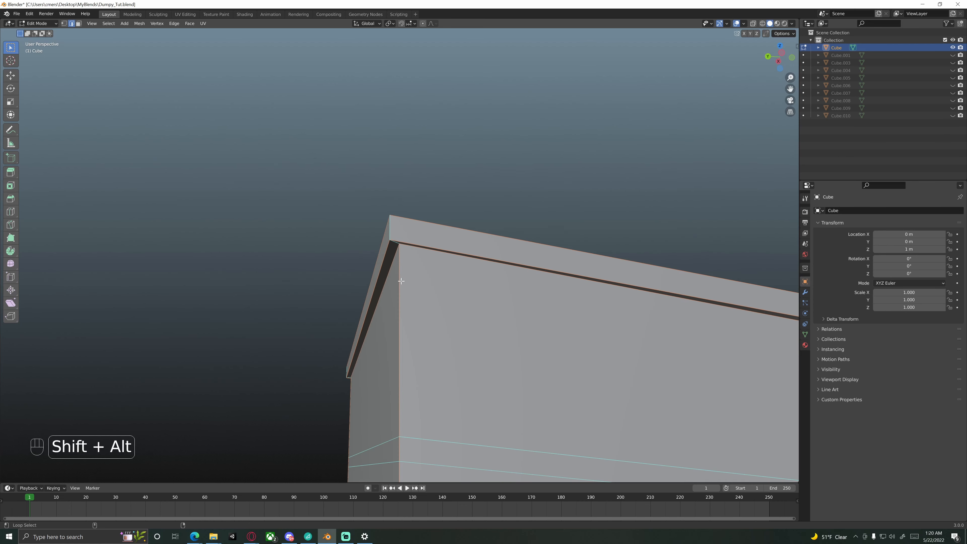
{"action": "left_click", "coordinate": [399, 292], "text": "alt+shift"}
{"action": "left_click", "coordinate": [400, 345], "text": "alt+shift"}
{"action": "scroll", "coordinate": [403, 344], "scroll_direction": "down", "scroll_amount": 7}
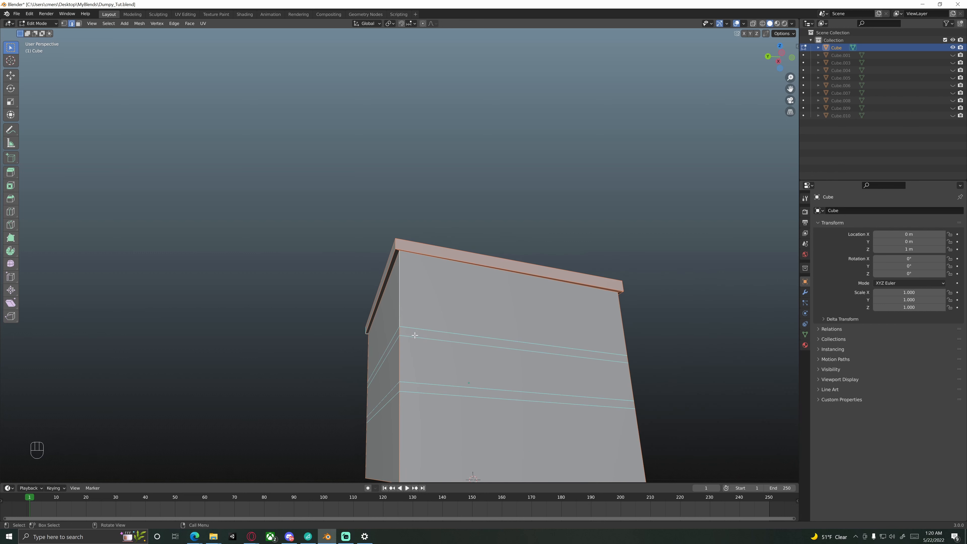
{"action": "middle_click_drag", "start_coordinate": [412, 333], "coordinate": [414, 271], "text": "shift"}
{"action": "scroll", "coordinate": [414, 272], "scroll_direction": "up", "scroll_amount": 3}
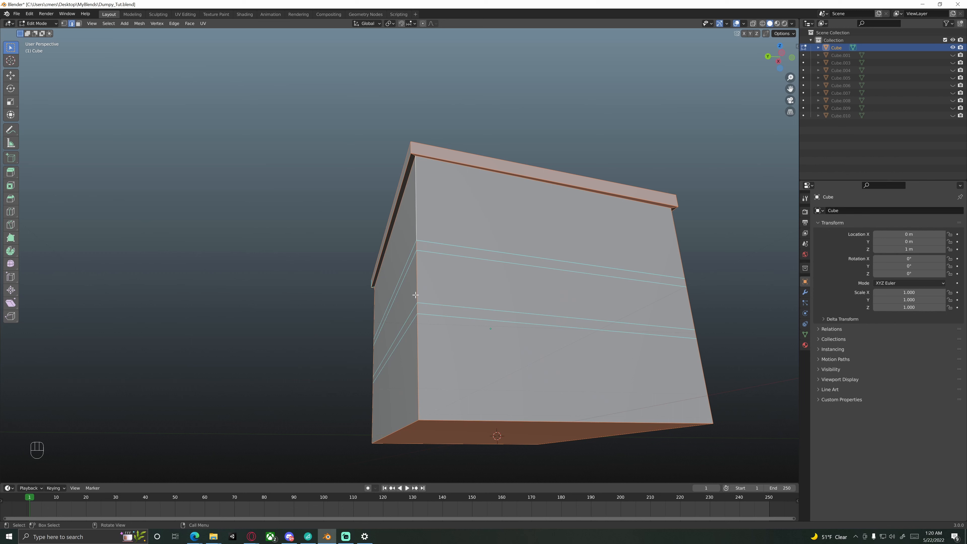
Add the vertical edge loop at another body corner and the short edges at that rim corner to the selection.
{"action": "scroll", "coordinate": [418, 267], "scroll_direction": "down", "scroll_amount": 4}
{"action": "middle_click_drag", "start_coordinate": [417, 267], "coordinate": [440, 281], "text": "shift"}
{"action": "middle_click_drag", "start_coordinate": [440, 281], "coordinate": [488, 281]}
{"action": "middle_click_drag", "start_coordinate": [396, 260], "coordinate": [429, 292], "text": "shift"}
{"action": "scroll", "coordinate": [390, 311], "scroll_direction": "up", "scroll_amount": 4}
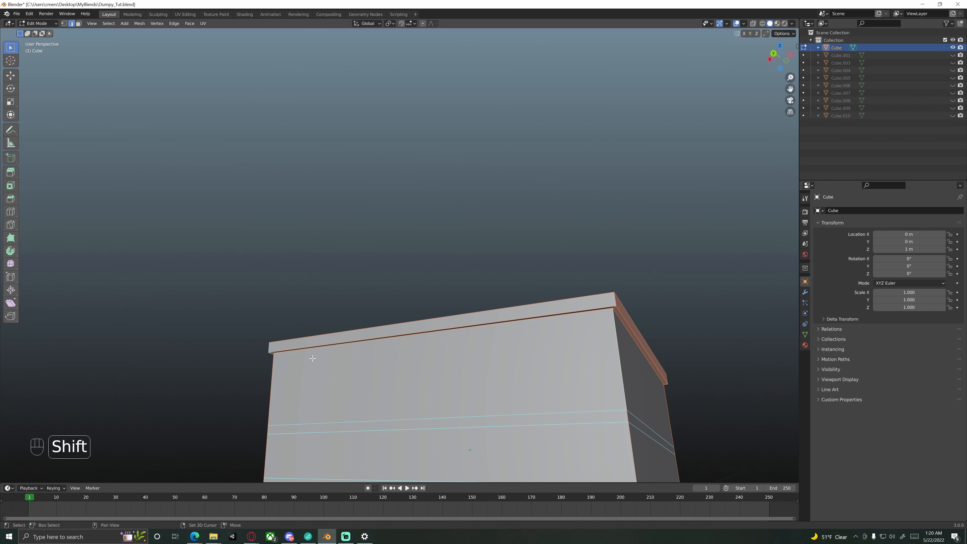
{"action": "middle_click_drag", "start_coordinate": [312, 358], "coordinate": [422, 251], "text": "shift"}
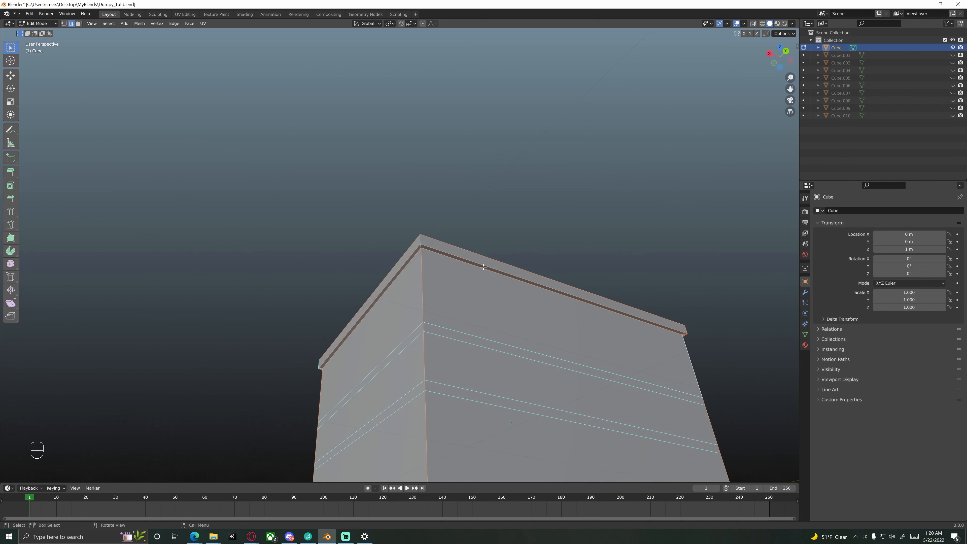
{"action": "left_click", "coordinate": [420, 258], "text": "alt+shift"}
{"action": "middle_click_drag", "start_coordinate": [418, 277], "coordinate": [430, 340]}
{"action": "scroll", "coordinate": [433, 270], "scroll_direction": "up", "scroll_amount": 4}
{"action": "left_click", "coordinate": [426, 269], "text": "shift"}
{"action": "left_click", "coordinate": [424, 255], "text": "shift"}
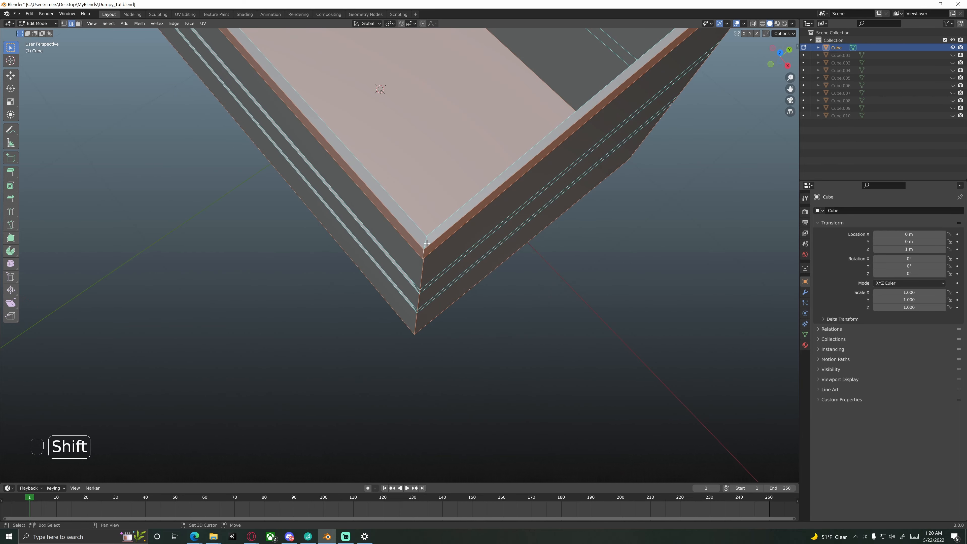
Mark the selected rim, corner and base edges as seams.
{"action": "scroll", "coordinate": [429, 254], "scroll_direction": "down", "scroll_amount": 2}
{"action": "middle_click_drag", "start_coordinate": [416, 281], "coordinate": [438, 249]}
{"action": "scroll", "coordinate": [438, 249], "scroll_direction": "down", "scroll_amount": 3}
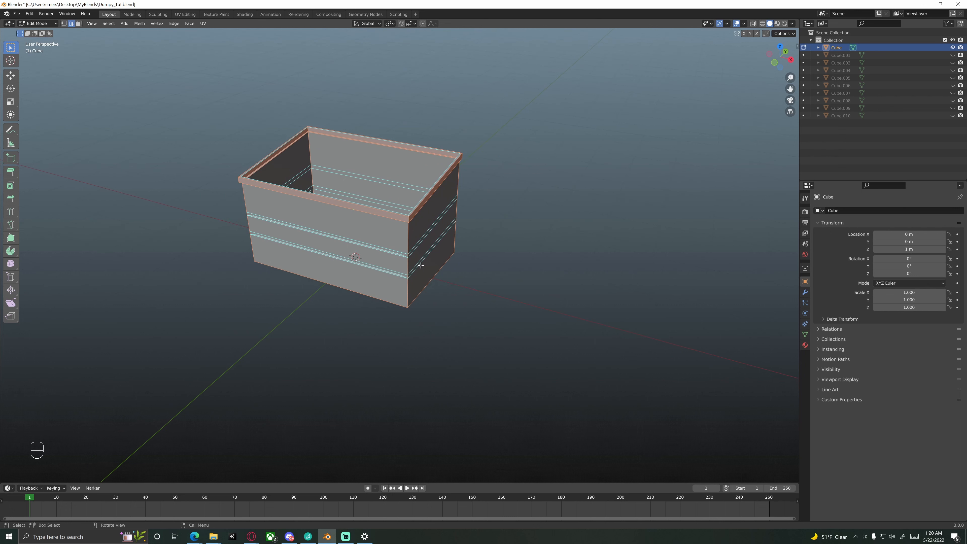
{"action": "key", "text": "ctrl+e"}
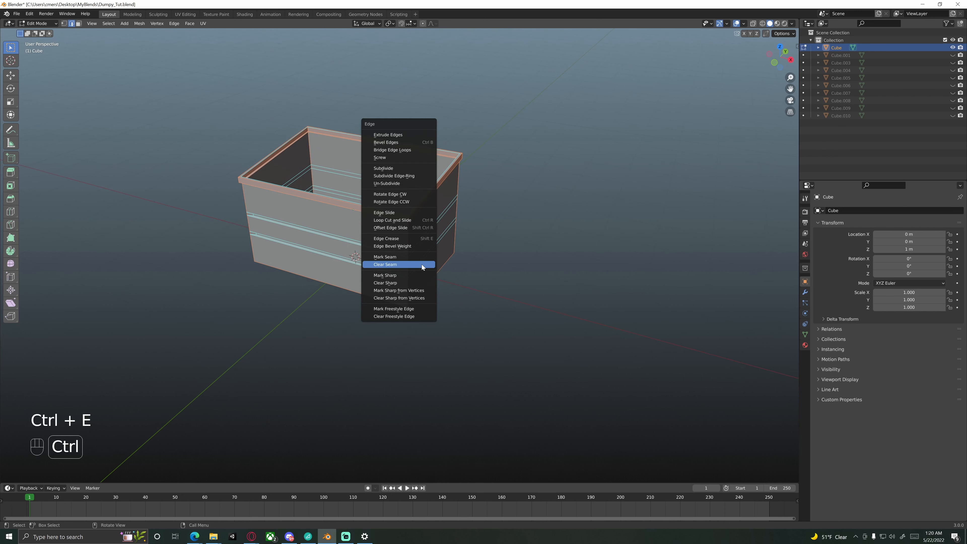
{"action": "left_click", "coordinate": [414, 258]}
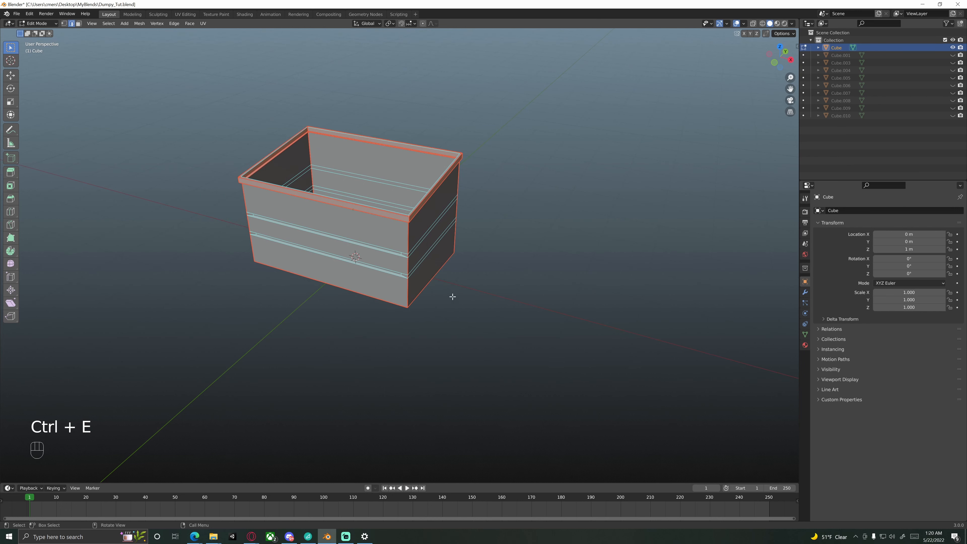
Switch to the UV Editing workspace and apply the RustMixedOnPaint012_3K material to the dumpster body.
{"action": "left_click", "coordinate": [178, 16]}
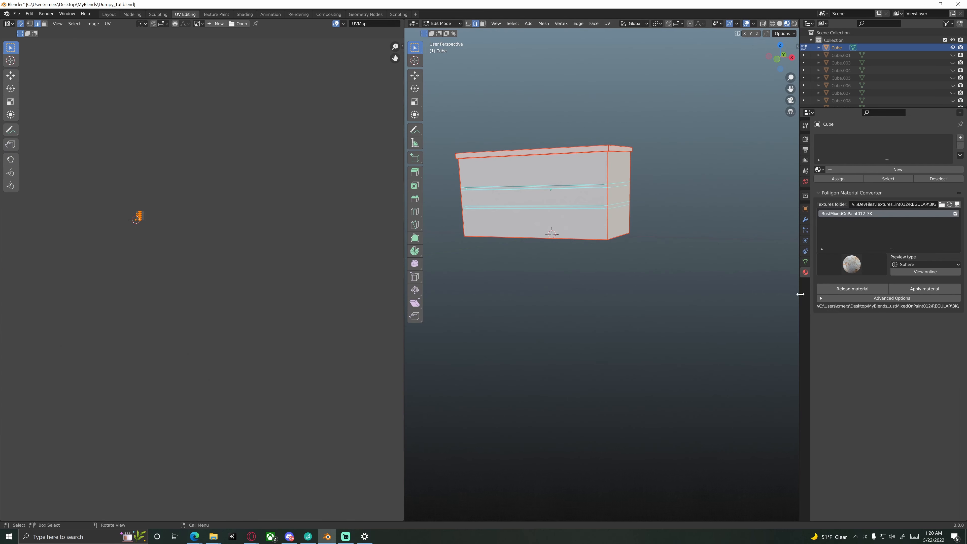
{"action": "left_click", "coordinate": [911, 288]}
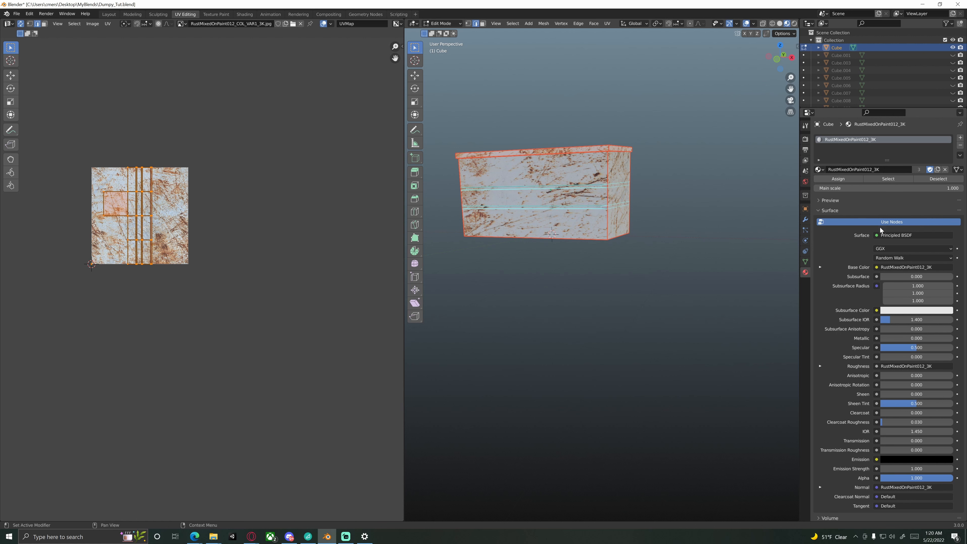
{"action": "scroll", "coordinate": [856, 261], "scroll_direction": "down", "scroll_amount": 3}
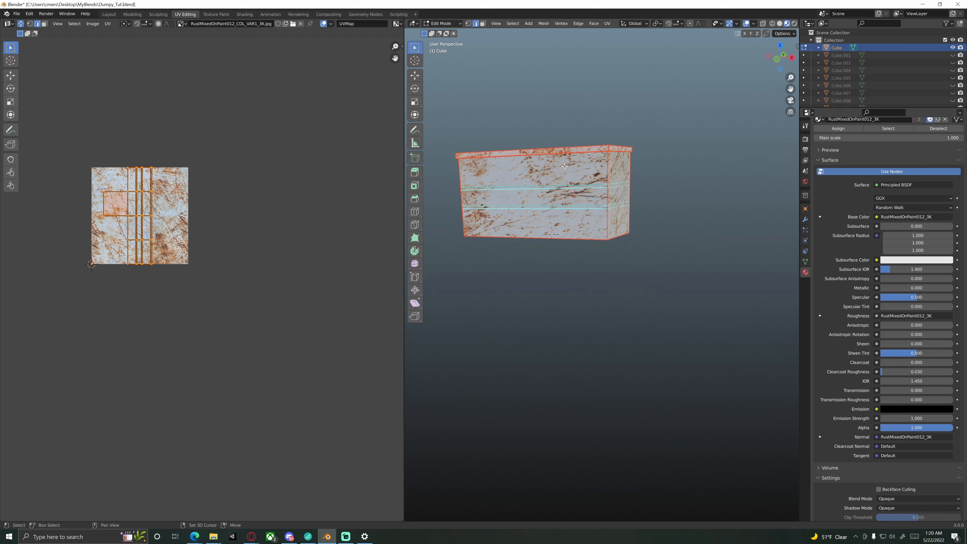
Select the entire dumpster mesh and unwrap its UVs along the marked seams.
{"action": "middle_click_drag", "start_coordinate": [544, 119], "coordinate": [589, 183], "text": "shift"}
{"action": "scroll", "coordinate": [589, 182], "scroll_direction": "up", "scroll_amount": 2}
{"action": "middle_click_drag", "start_coordinate": [678, 229], "coordinate": [603, 257]}
{"action": "left_click", "coordinate": [585, 289], "text": "shift"}
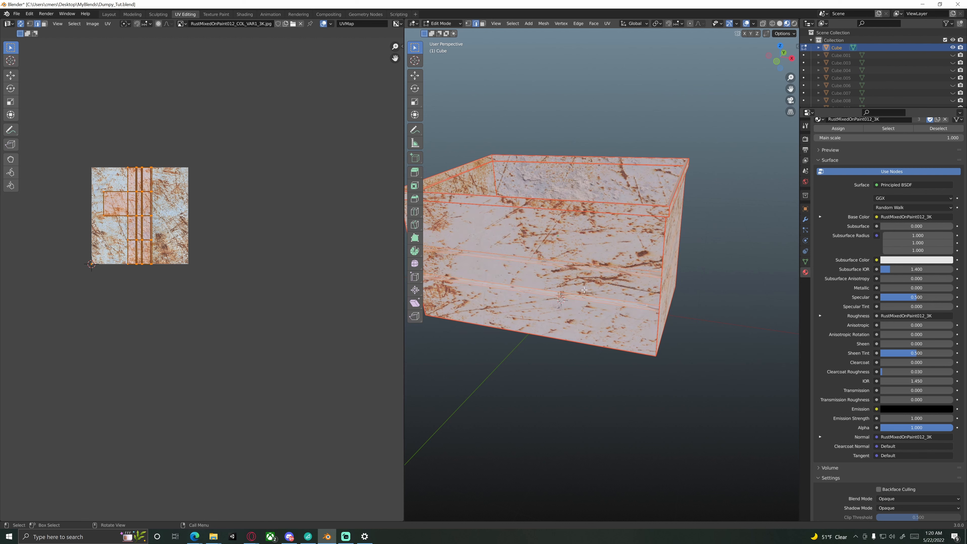
{"action": "key", "text": "u"}
{"action": "left_click", "coordinate": [585, 291]}
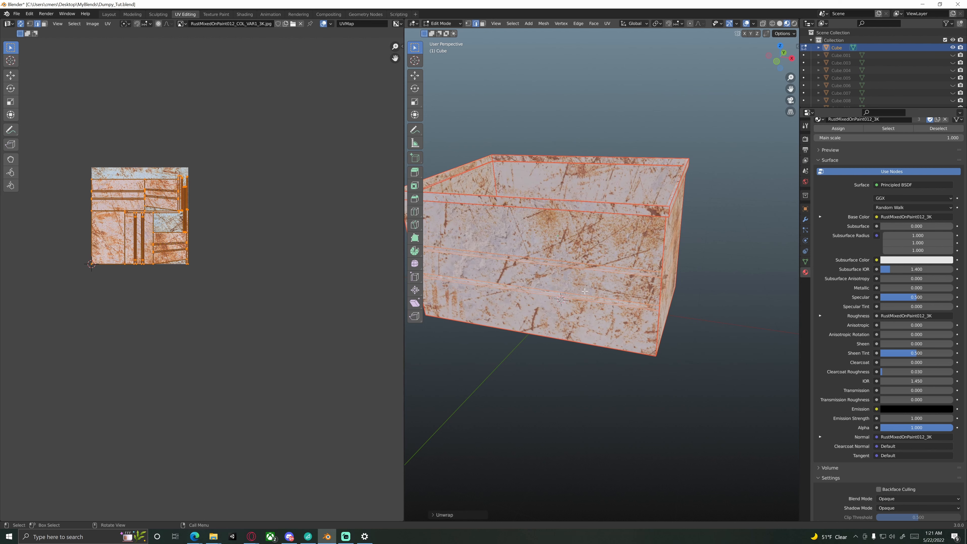
Clear the selection and examine the rust texture on the dumpster's side walls, rim and recessed grooves for stretching.
{"action": "left_click", "coordinate": [742, 274]}
{"action": "middle_click_drag", "start_coordinate": [430, 269], "coordinate": [608, 264]}
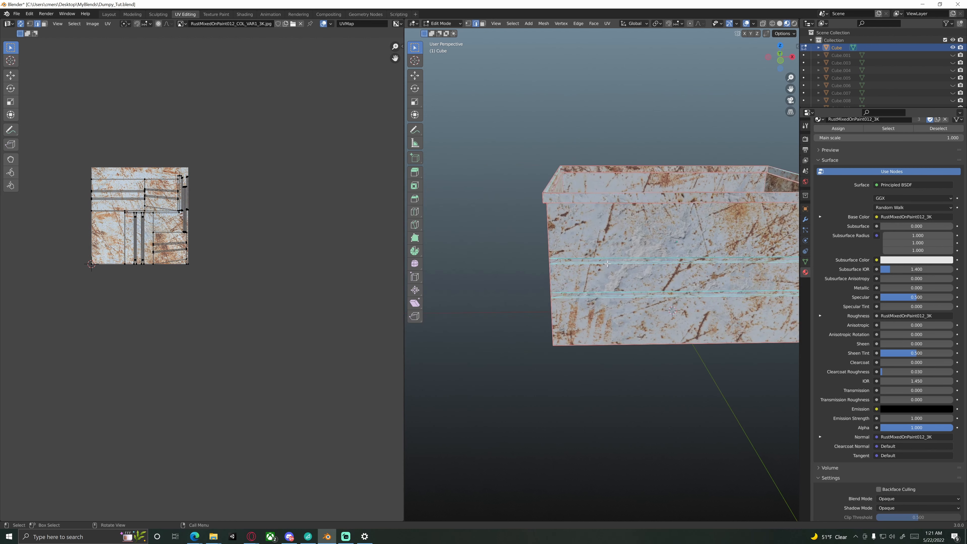
{"action": "scroll", "coordinate": [642, 267], "scroll_direction": "up", "scroll_amount": 8}
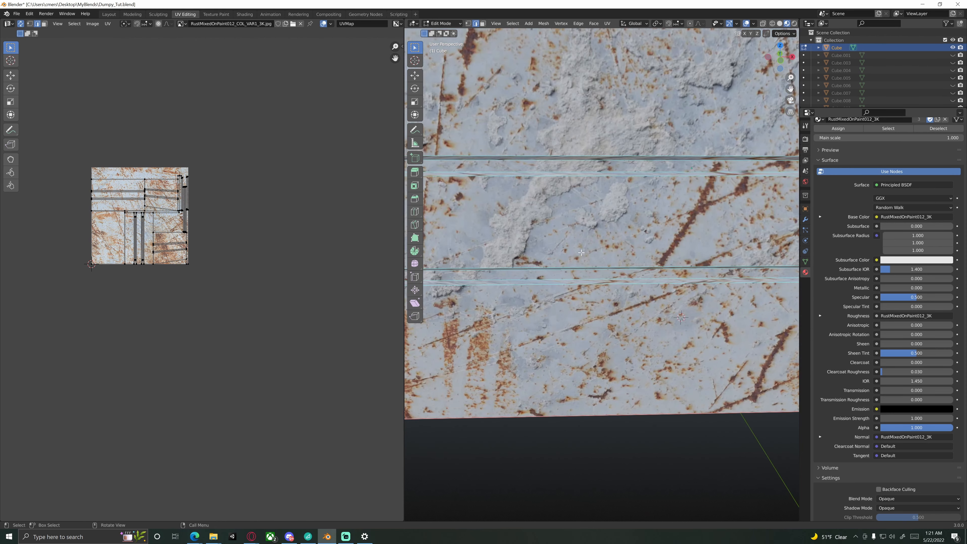
{"action": "middle_click_drag", "start_coordinate": [589, 180], "coordinate": [593, 273]}
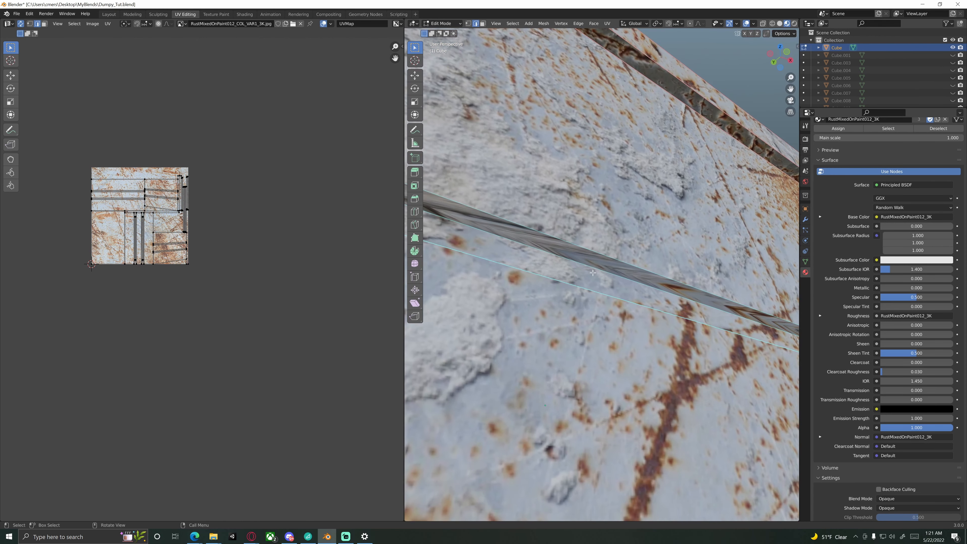
{"action": "middle_click_drag", "start_coordinate": [543, 247], "coordinate": [575, 311]}
{"action": "scroll", "coordinate": [575, 312], "scroll_direction": "down", "scroll_amount": 3}
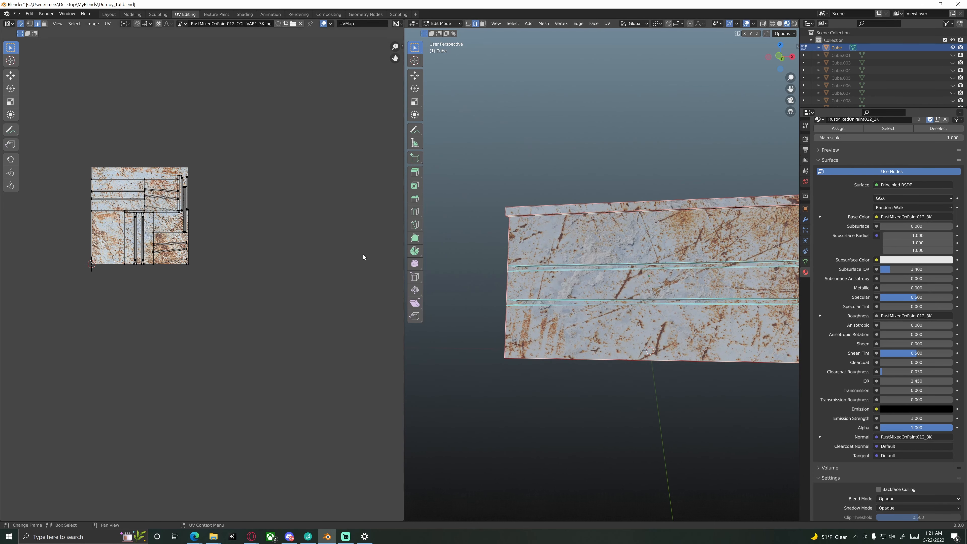
{"action": "middle_click_drag", "start_coordinate": [655, 304], "coordinate": [604, 284]}
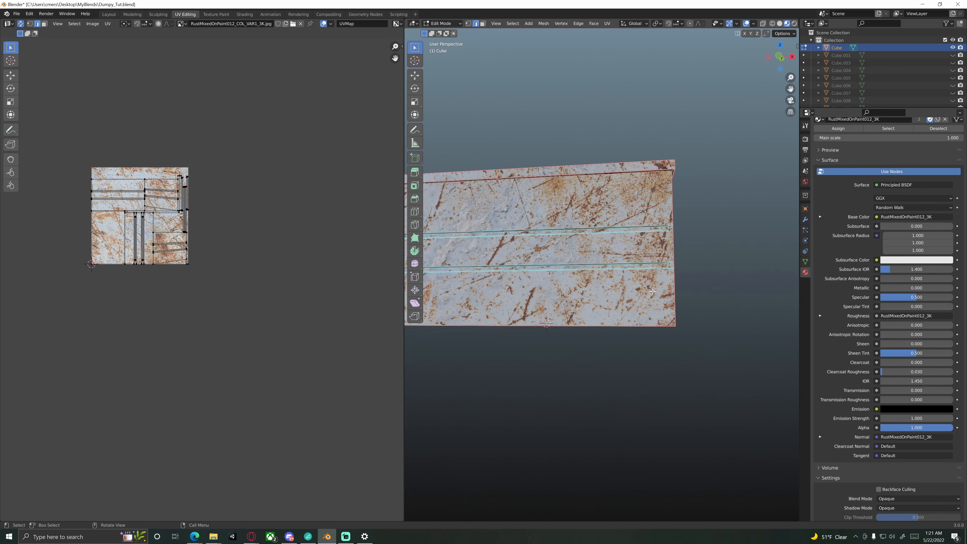
{"action": "scroll", "coordinate": [598, 275], "scroll_direction": "down", "scroll_amount": 3}
{"action": "scroll", "coordinate": [652, 273], "scroll_direction": "up", "scroll_amount": 10}
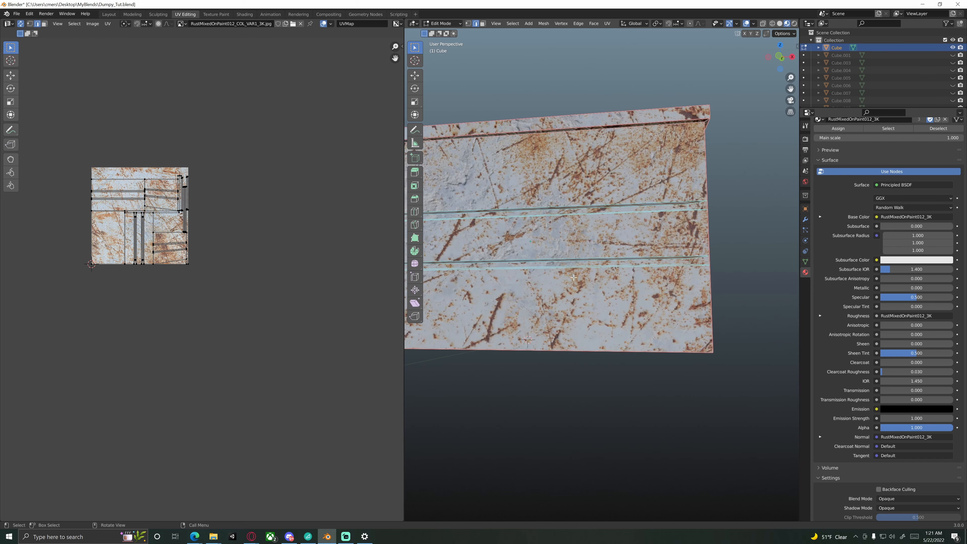
{"action": "middle_click_drag", "start_coordinate": [581, 251], "coordinate": [557, 323]}
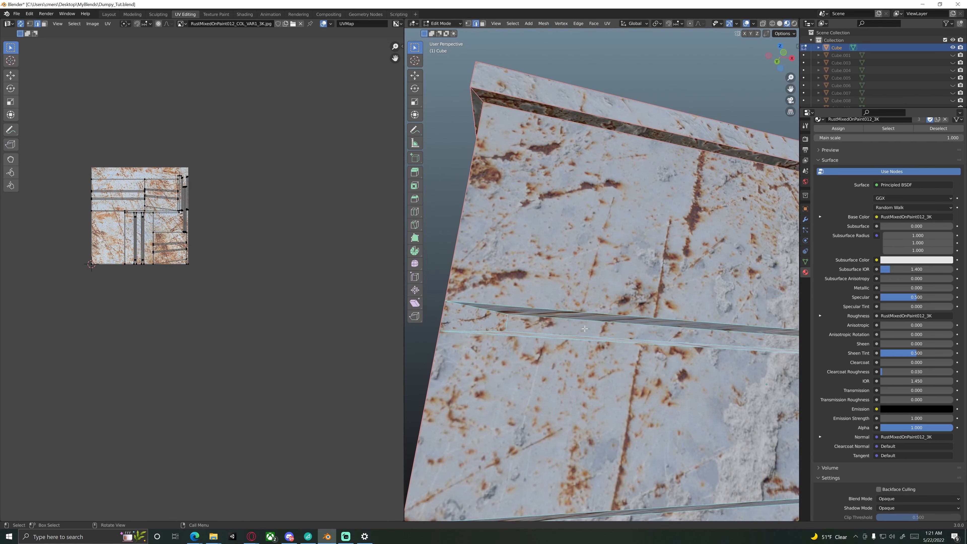
Select the long edges bordering the upper groove on the dumpster's side.
{"action": "left_click", "coordinate": [491, 310], "text": "shift"}
{"action": "middle_click_drag", "start_coordinate": [498, 314], "coordinate": [499, 330]}
{"action": "left_click", "coordinate": [491, 334], "text": "shift"}
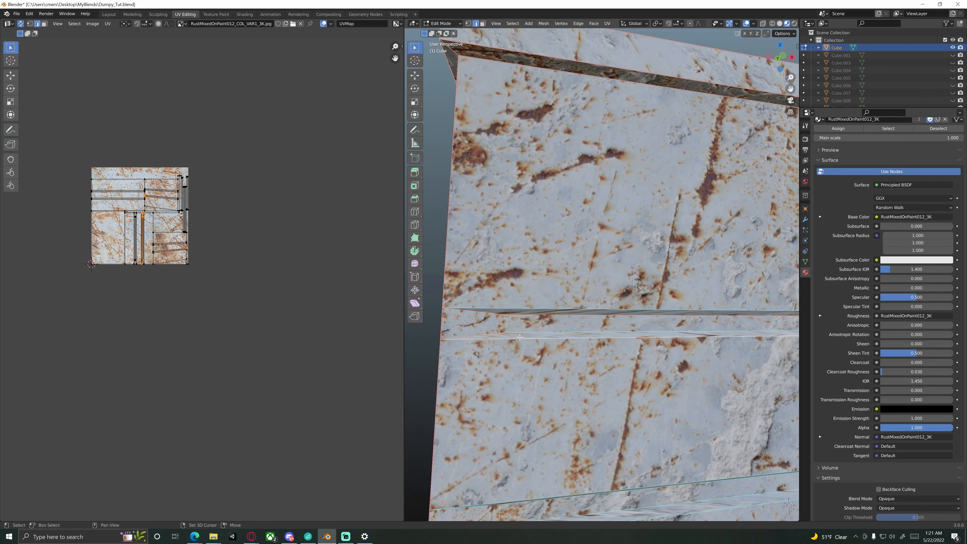
{"action": "scroll", "coordinate": [551, 319], "scroll_direction": "down", "scroll_amount": 3}
{"action": "middle_click_drag", "start_coordinate": [596, 299], "coordinate": [477, 270], "text": "shift"}
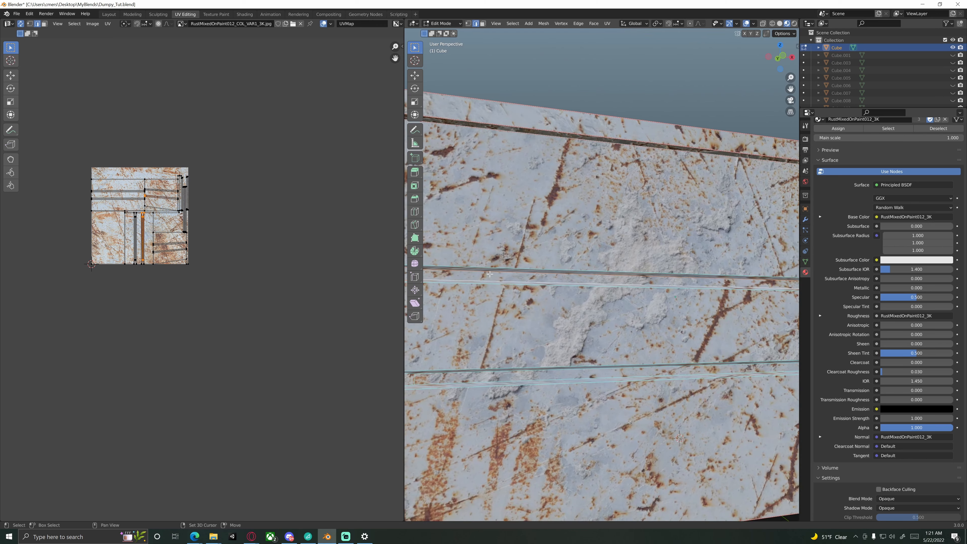
Reselect the upper groove's long horizontal edges, starting a fresh edge selection.
{"action": "middle_click_drag", "start_coordinate": [554, 285], "coordinate": [494, 276]}
{"action": "key", "text": "3"}
{"action": "left_click", "coordinate": [479, 275]}
{"action": "key", "text": "2"}
{"action": "left_click", "coordinate": [495, 276]}
{"action": "left_click", "coordinate": [491, 290], "text": "shift"}
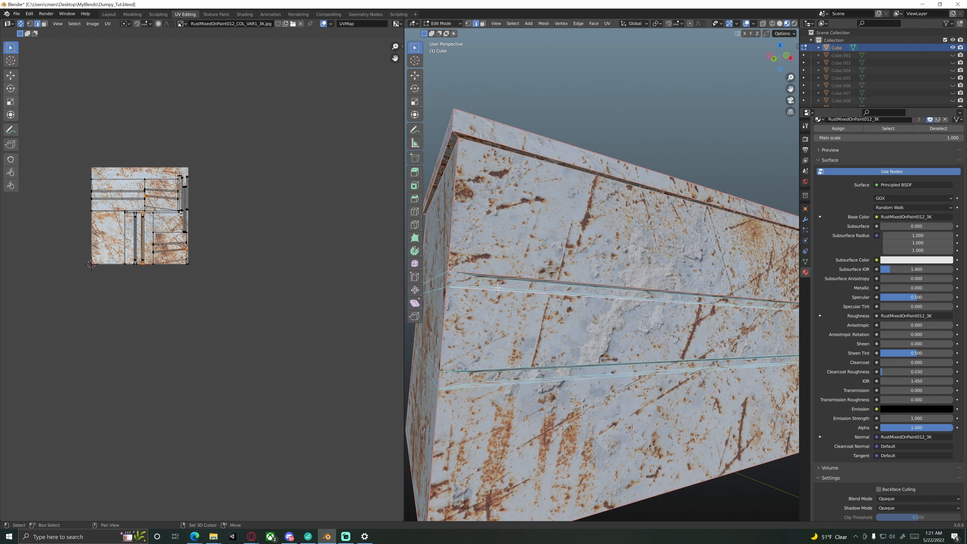
{"action": "left_click", "coordinate": [490, 287], "text": "shift"}
{"action": "scroll", "coordinate": [489, 276], "scroll_direction": "up", "scroll_amount": 4}
{"action": "middle_click_drag", "start_coordinate": [489, 275], "coordinate": [542, 287]}
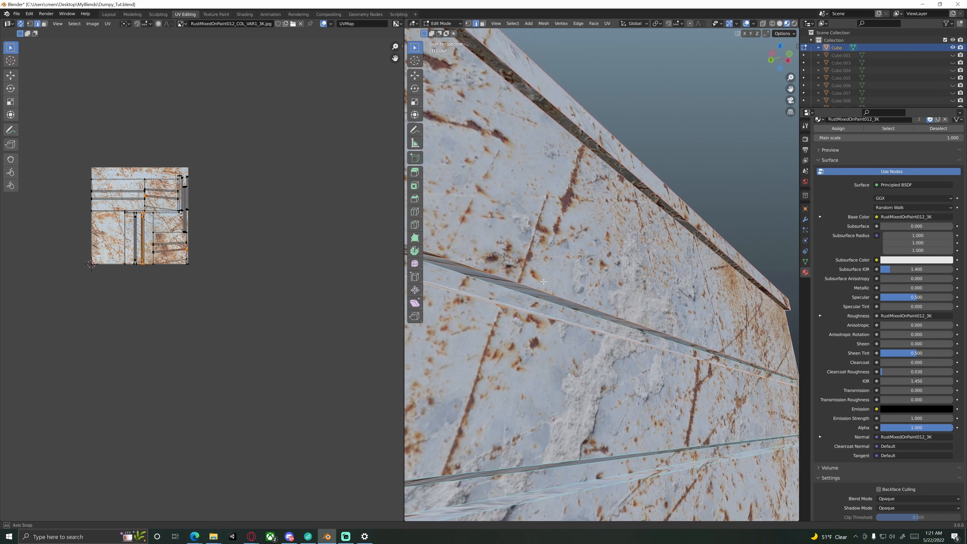
Switch the viewport to solid shading and add the upper groove's remaining long edges to the selection.
{"action": "key", "text": "z"}
{"action": "left_click", "coordinate": [593, 292]}
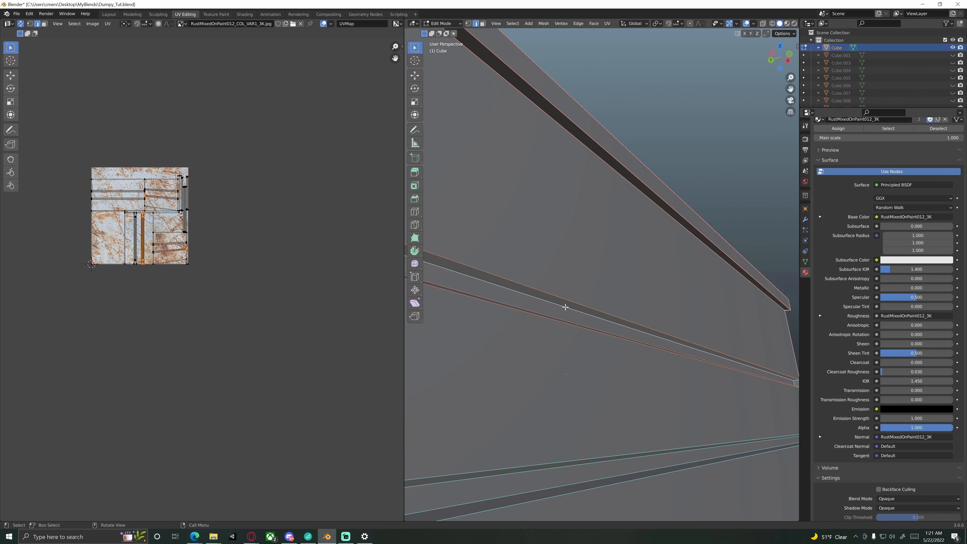
{"action": "middle_click_drag", "start_coordinate": [561, 307], "coordinate": [429, 290]}
{"action": "left_click", "coordinate": [577, 254], "text": "shift"}
{"action": "left_click", "coordinate": [572, 272], "text": "shift"}
{"action": "scroll", "coordinate": [607, 258], "scroll_direction": "down", "scroll_amount": 3}
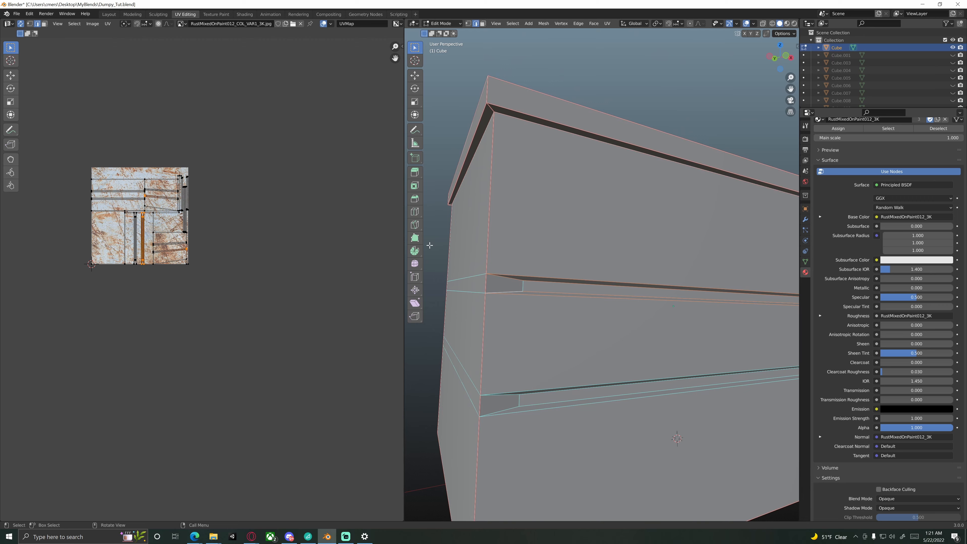
Switch to face selection, select the upper groove's top face, and examine where its UV island lies on the rust texture.
{"action": "key", "text": "3"}
{"action": "left_click", "coordinate": [548, 284]}
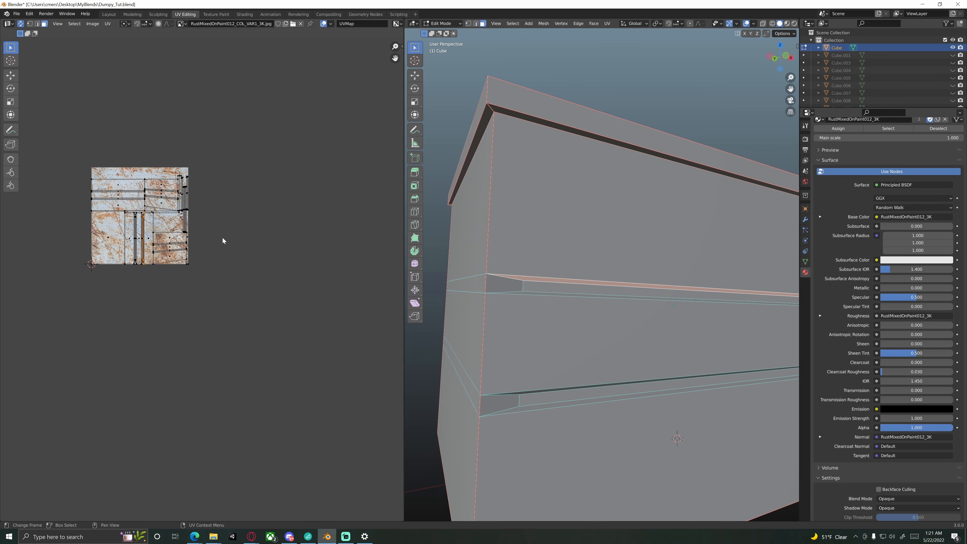
{"action": "scroll", "coordinate": [149, 240], "scroll_direction": "up", "scroll_amount": 3}
{"action": "scroll", "coordinate": [148, 238], "scroll_direction": "up", "scroll_amount": 1}
{"action": "middle_click_drag", "start_coordinate": [73, 171], "coordinate": [239, 274]}
{"action": "scroll", "coordinate": [239, 273], "scroll_direction": "up", "scroll_amount": 3}
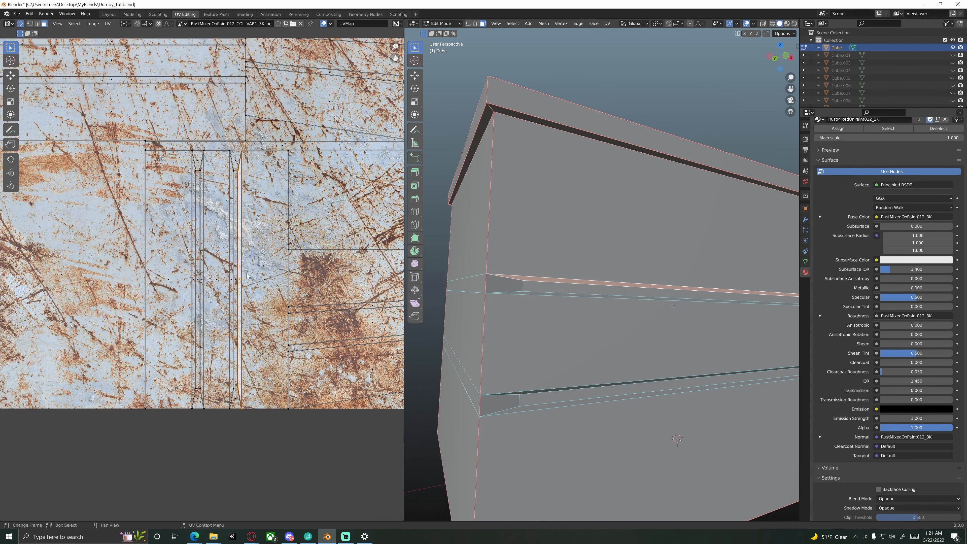
{"action": "scroll", "coordinate": [271, 295], "scroll_direction": "down", "scroll_amount": 3}
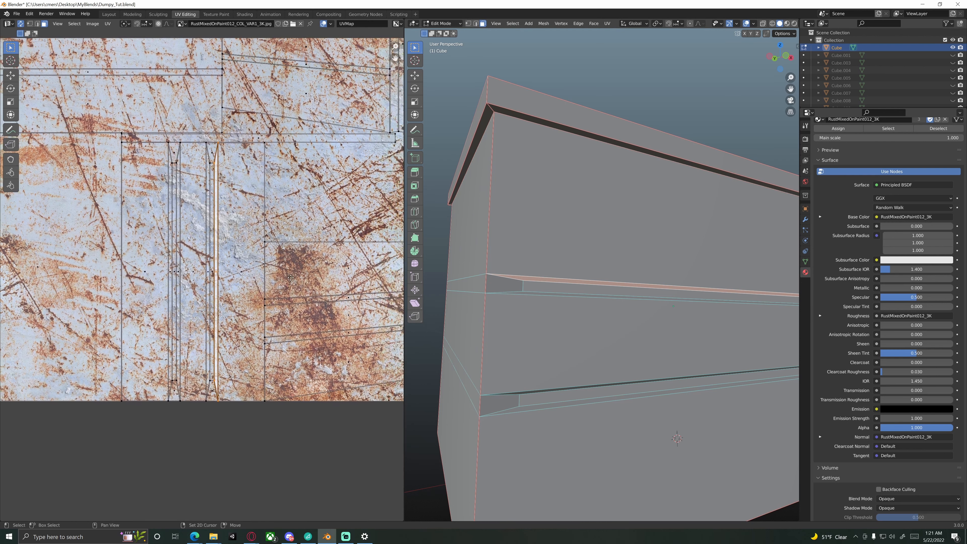
{"action": "scroll", "coordinate": [551, 283], "scroll_direction": "down", "scroll_amount": 2}
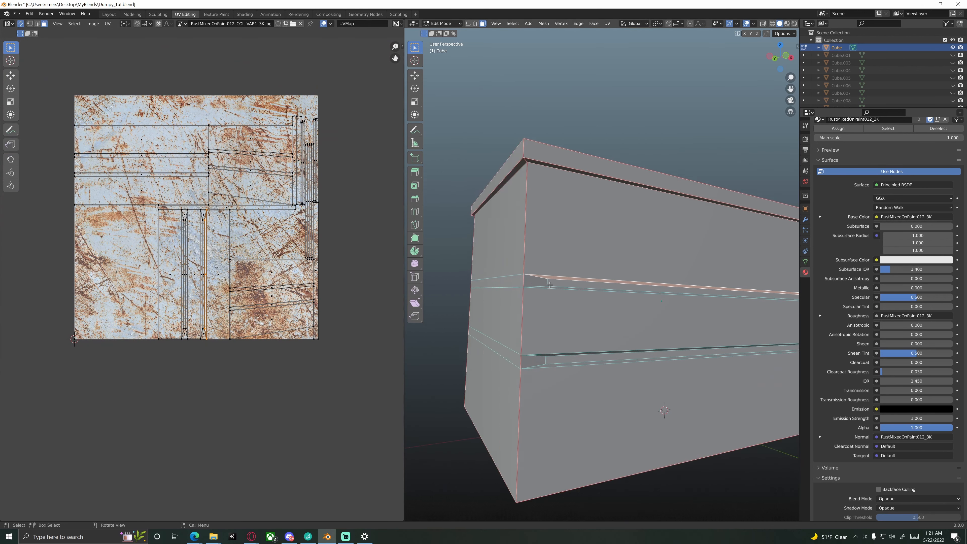
{"action": "middle_click_drag", "start_coordinate": [551, 283], "coordinate": [442, 257], "text": "shift"}
{"action": "middle_click_drag", "start_coordinate": [537, 283], "coordinate": [514, 288]}
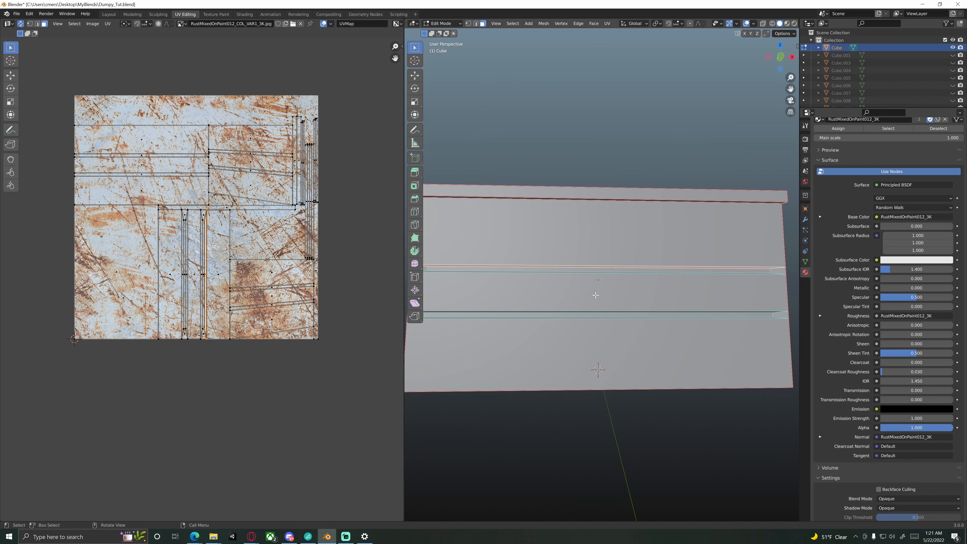
Display the dumpster in Material Preview, leave Edit Mode, and view the whole textured body.
{"action": "key", "text": "z"}
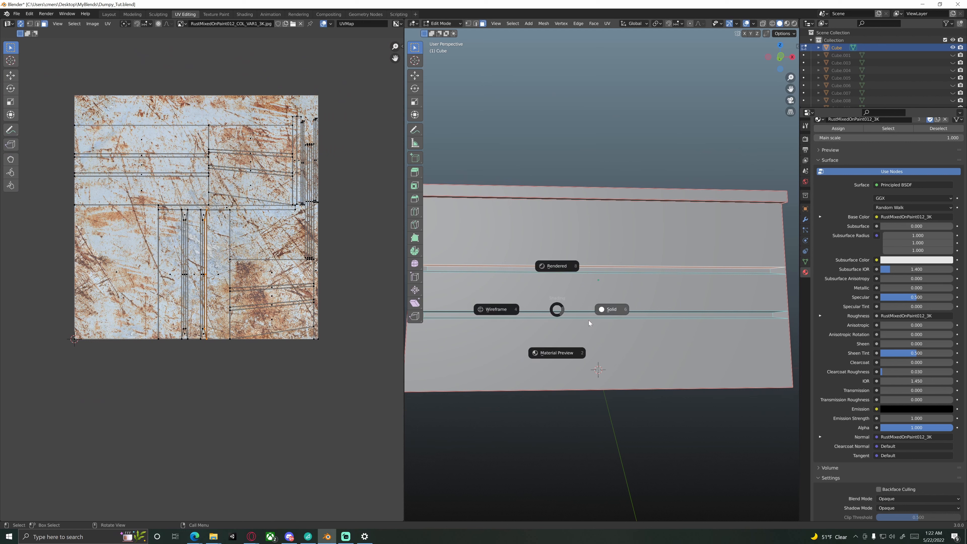
{"action": "left_click", "coordinate": [565, 355]}
{"action": "key", "text": "Tab"}
{"action": "scroll", "coordinate": [615, 345], "scroll_direction": "down", "scroll_amount": 6}
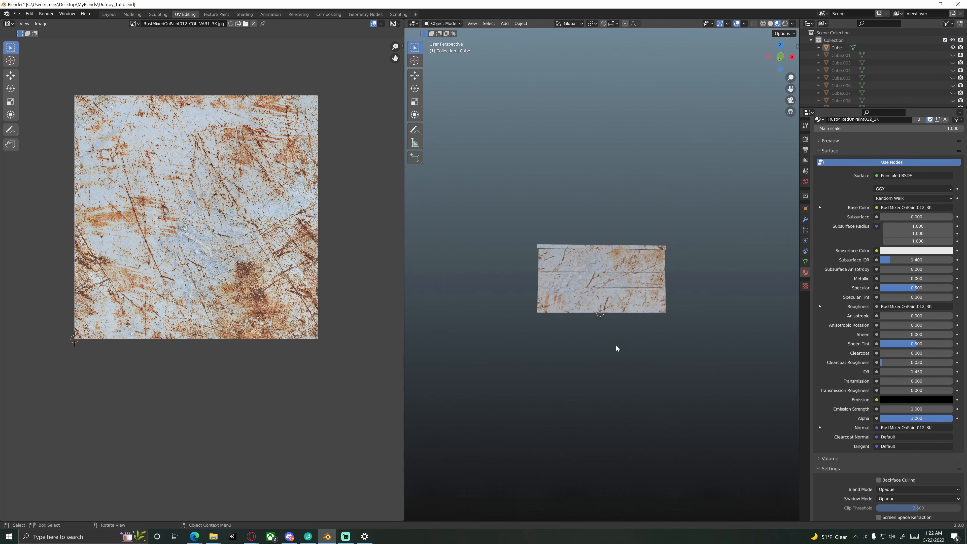
{"action": "middle_click_drag", "start_coordinate": [616, 344], "coordinate": [594, 322]}
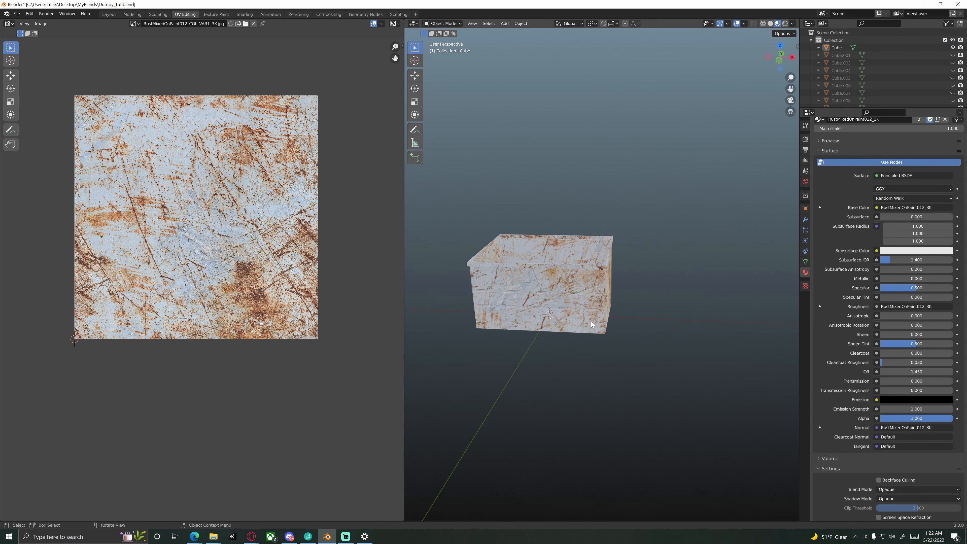
Switch to the Layout workspace, select the dumpster body, and show it in Material Preview shading.
{"action": "left_click", "coordinate": [109, 14]}
{"action": "middle_click_drag", "start_coordinate": [335, 181], "coordinate": [426, 214], "text": "shift"}
{"action": "left_click", "coordinate": [411, 221]}
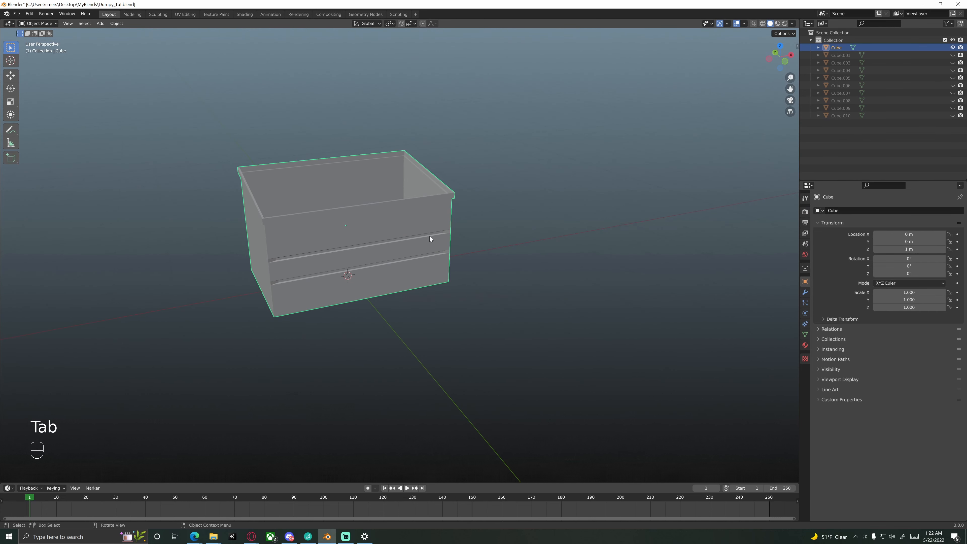
{"action": "key", "text": "z"}
{"action": "left_click", "coordinate": [439, 283]}
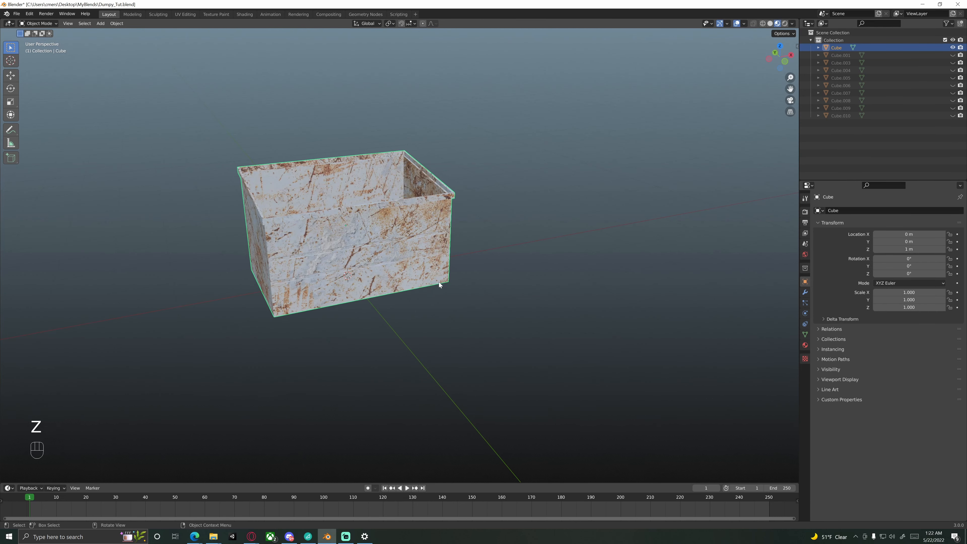
{"action": "key", "text": "h"}
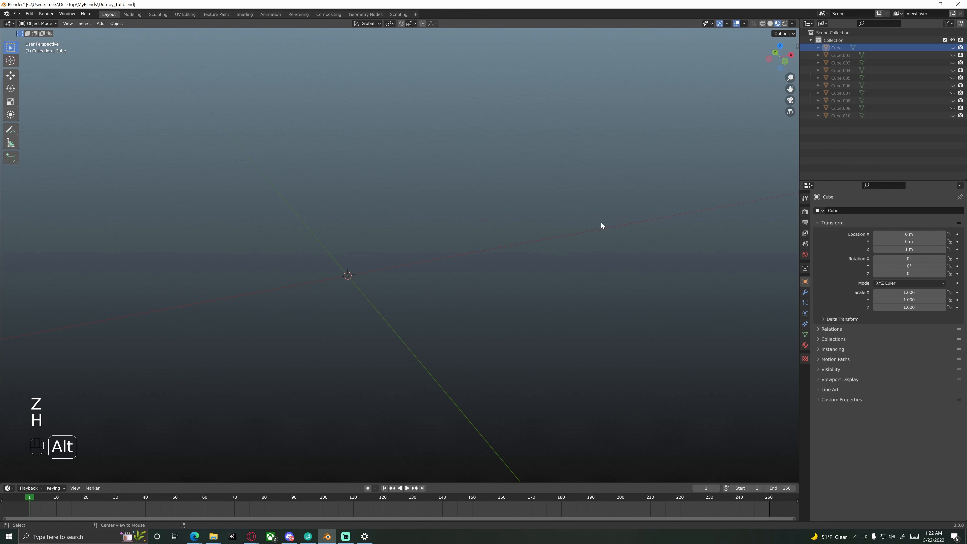
{"action": "key", "text": "alt+h"}
{"action": "key", "text": "alt+g"}
{"action": "scroll", "coordinate": [479, 259], "scroll_direction": "down", "scroll_amount": 5}
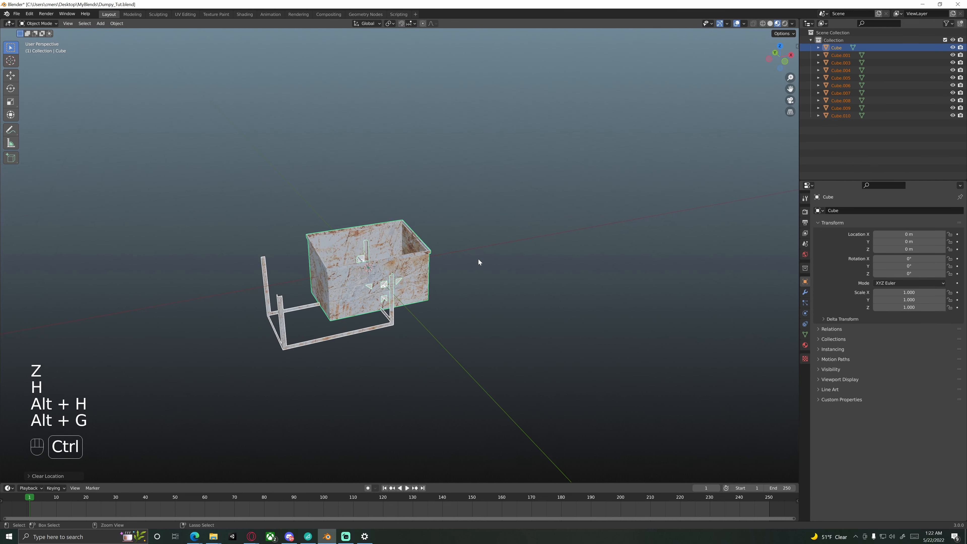
{"action": "key", "text": "ctrl+z"}
{"action": "middle_click_drag", "start_coordinate": [475, 259], "coordinate": [420, 246]}
{"action": "key", "text": "ctrl+z"}
Unhide all of the dumpster's hidden parts and clear the selection.
{"action": "key", "text": "alt+h"}
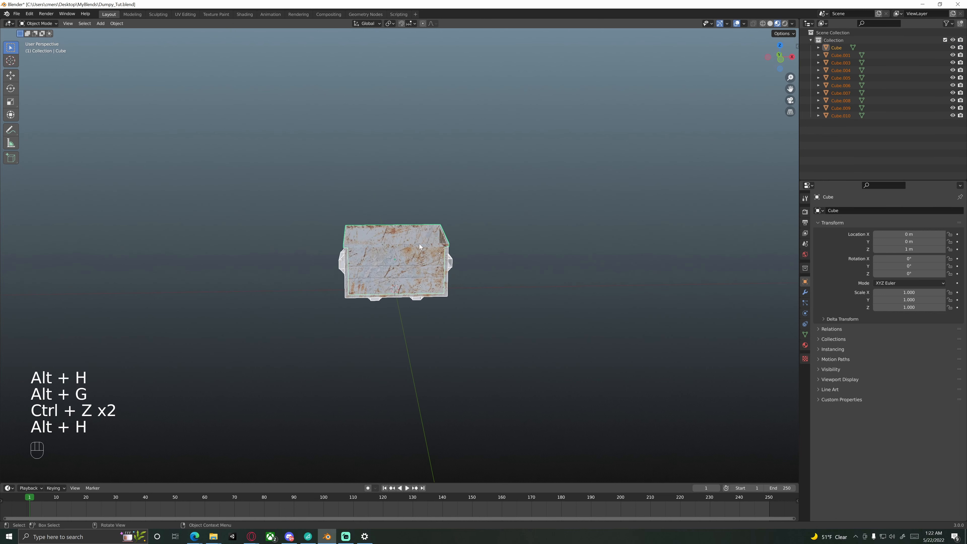
{"action": "scroll", "coordinate": [432, 274], "scroll_direction": "up", "scroll_amount": 5}
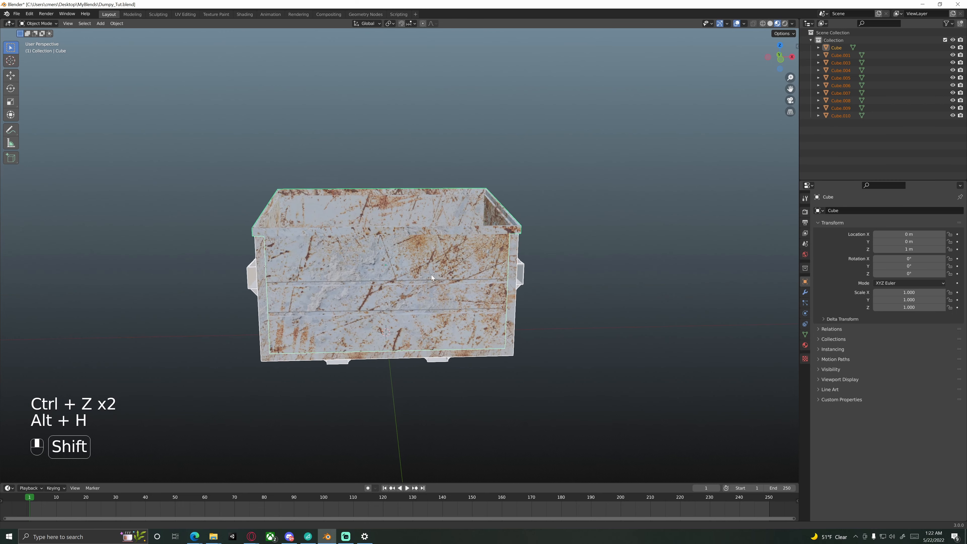
{"action": "middle_click_drag", "start_coordinate": [431, 275], "coordinate": [406, 266], "text": "shift"}
{"action": "left_click", "coordinate": [518, 295]}
{"action": "middle_click_drag", "start_coordinate": [486, 270], "coordinate": [449, 300], "text": "shift"}
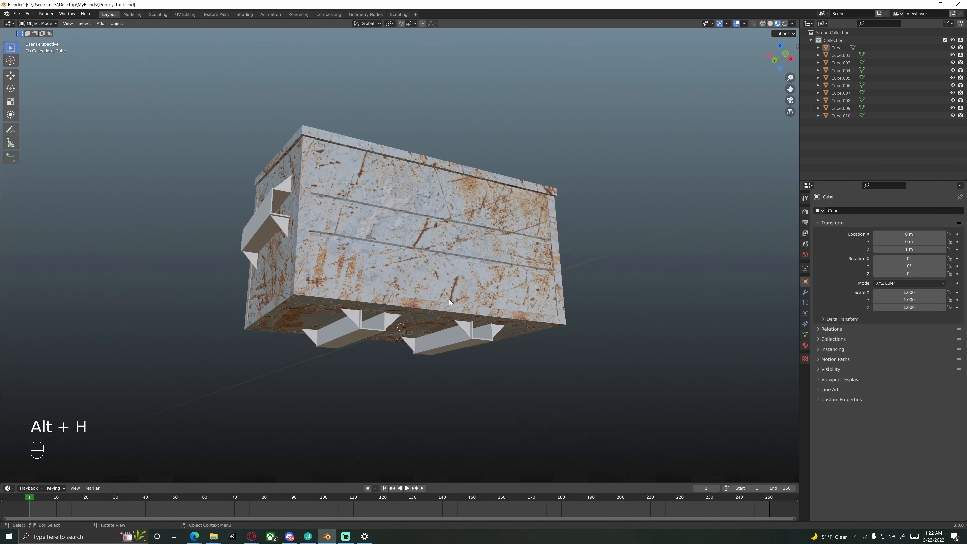
Examine the untextured channel brackets and their triangular gussets on the dumpster's ends and underside.
{"action": "scroll", "coordinate": [407, 270], "scroll_direction": "up", "scroll_amount": 4}
{"action": "middle_click_drag", "start_coordinate": [407, 270], "coordinate": [474, 288]}
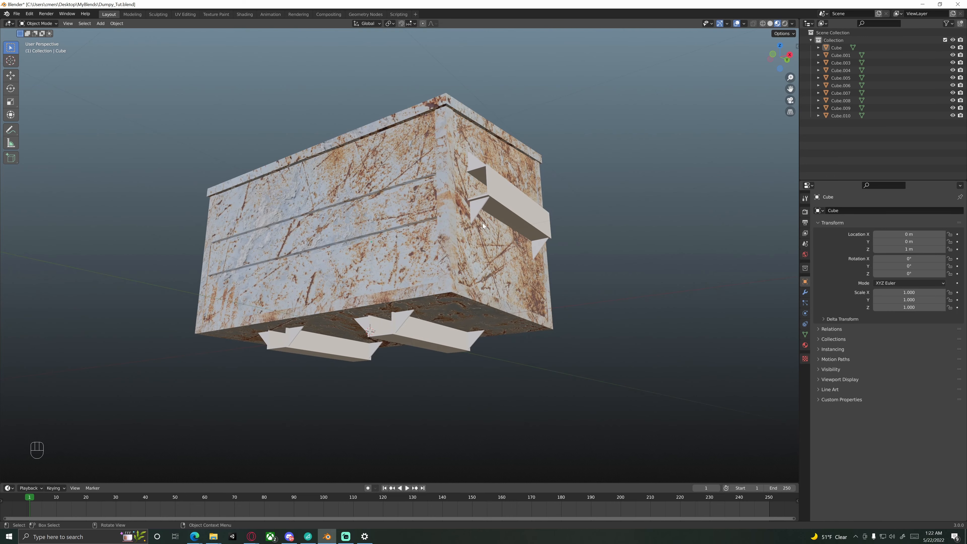
{"action": "middle_click_drag", "start_coordinate": [321, 344], "coordinate": [408, 243]}
{"action": "scroll", "coordinate": [408, 339], "scroll_direction": "down", "scroll_amount": 3}
{"action": "scroll", "coordinate": [390, 310], "scroll_direction": "up", "scroll_amount": 3}
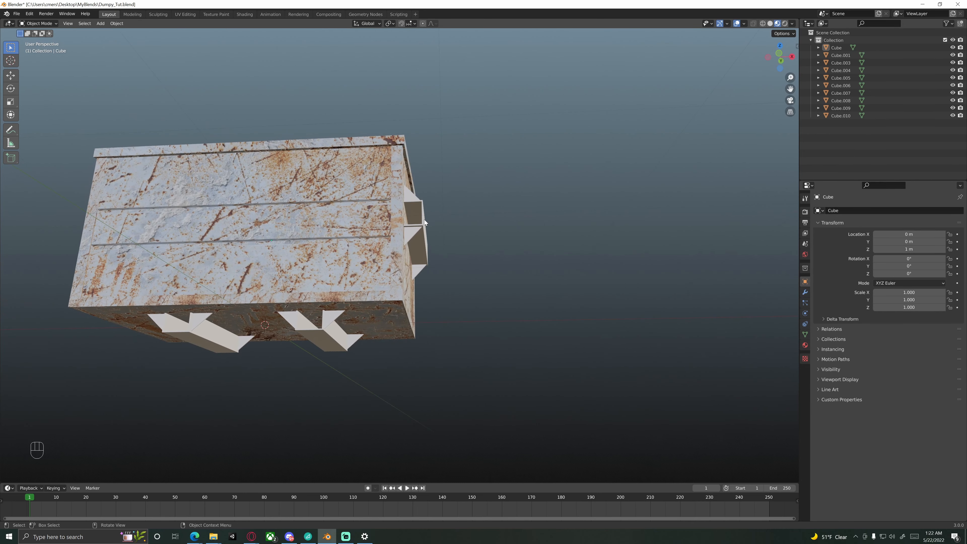
{"action": "middle_click_drag", "start_coordinate": [199, 345], "coordinate": [458, 261], "text": "shift"}
{"action": "middle_click_drag", "start_coordinate": [197, 334], "coordinate": [116, 228]}
{"action": "middle_click_drag", "start_coordinate": [264, 259], "coordinate": [301, 266]}
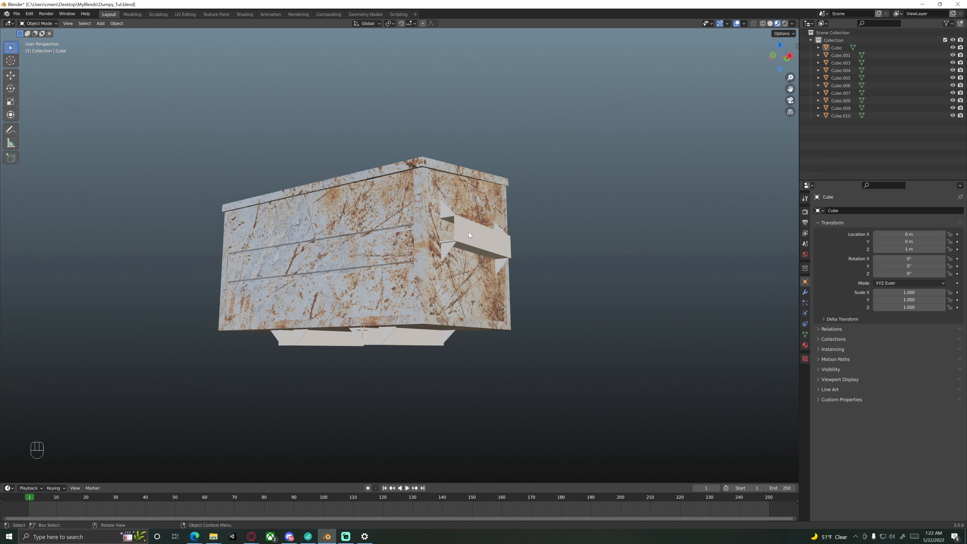
{"action": "scroll", "coordinate": [464, 240], "scroll_direction": "down", "scroll_amount": 1}
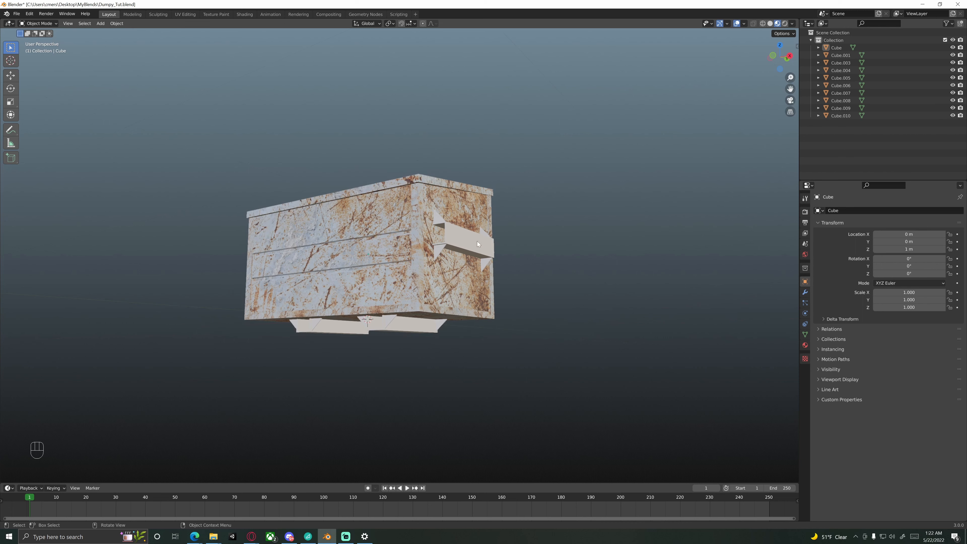
{"action": "middle_click_drag", "start_coordinate": [328, 240], "coordinate": [377, 262]}
{"action": "middle_click_drag", "start_coordinate": [439, 275], "coordinate": [385, 283]}
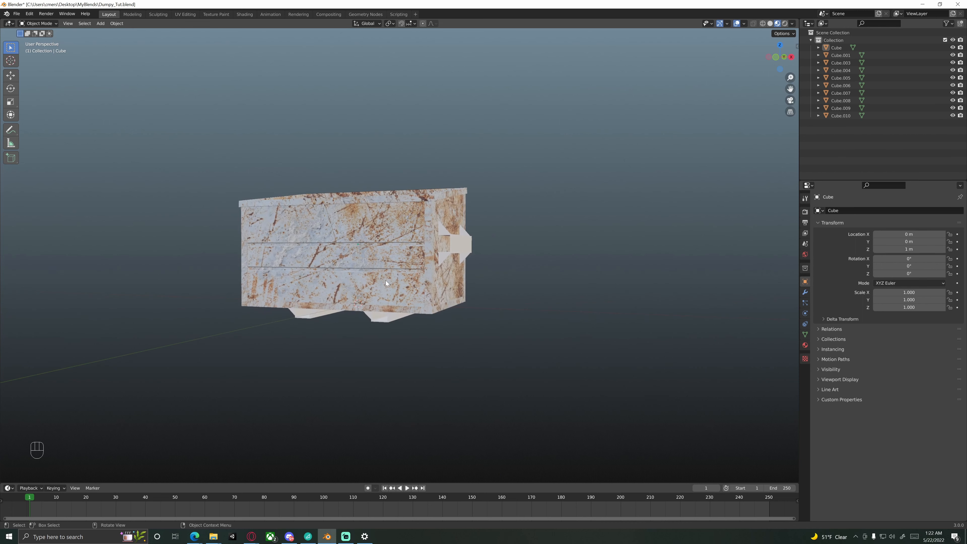
{"action": "scroll", "coordinate": [465, 270], "scroll_direction": "up", "scroll_amount": 3}
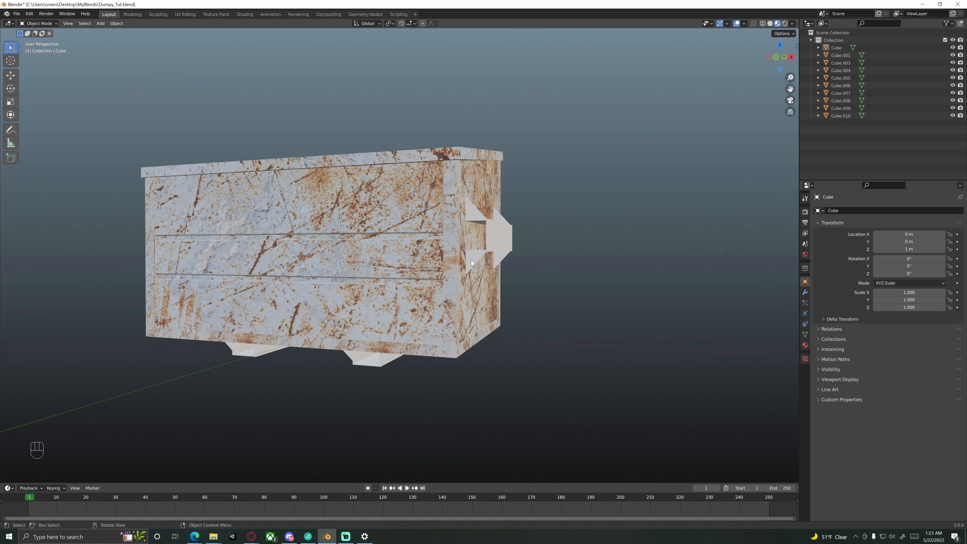
{"action": "mouse_move", "coordinate": [464, 261]}
{"action": "middle_mouse_down"}
{"action": "mouse_move", "coordinate": [493, 254]}
{"action": "mouse_move", "coordinate": [459, 257]}
{"action": "middle_mouse_up"}
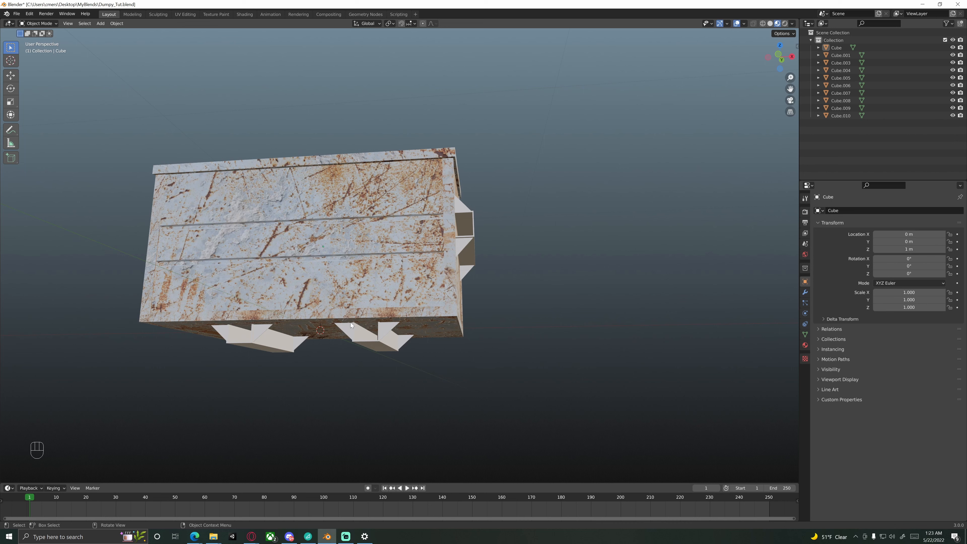
{"action": "middle_click_drag", "start_coordinate": [395, 302], "coordinate": [350, 310], "text": "shift"}
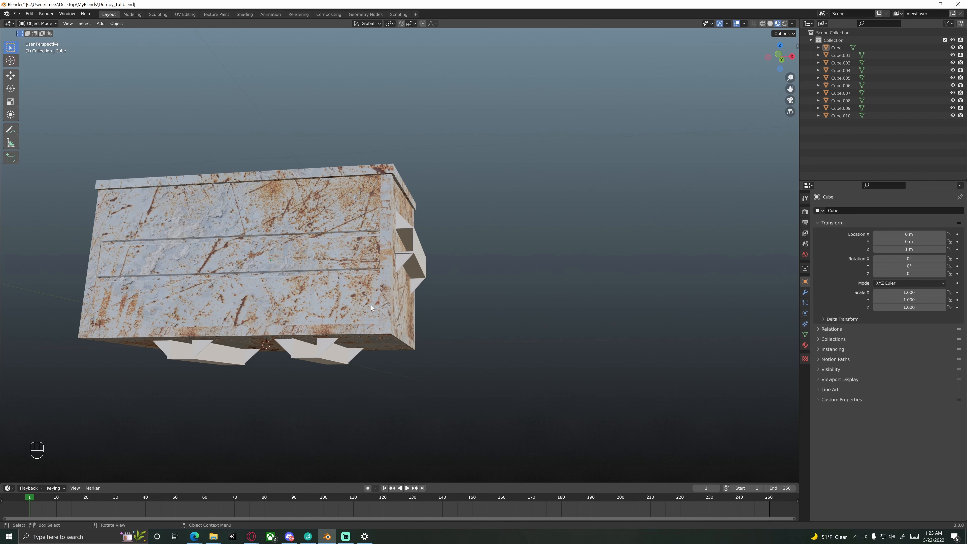
{"action": "middle_click_drag", "start_coordinate": [402, 275], "coordinate": [384, 289]}
{"action": "middle_click_drag", "start_coordinate": [404, 257], "coordinate": [421, 270], "text": "shift"}
{"action": "scroll", "coordinate": [435, 287], "scroll_direction": "up", "scroll_amount": 4}
Select the channel bracket on the dumpster's end and compare it with the brackets on the underside.
{"action": "left_click", "coordinate": [414, 243]}
{"action": "scroll", "coordinate": [426, 250], "scroll_direction": "down", "scroll_amount": 10}
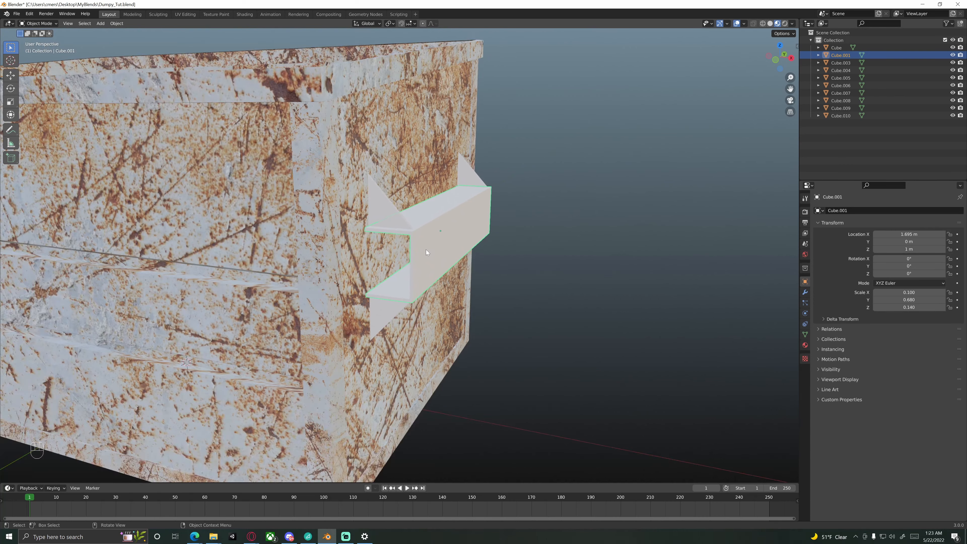
{"action": "scroll", "coordinate": [420, 262], "scroll_direction": "up", "scroll_amount": 6}
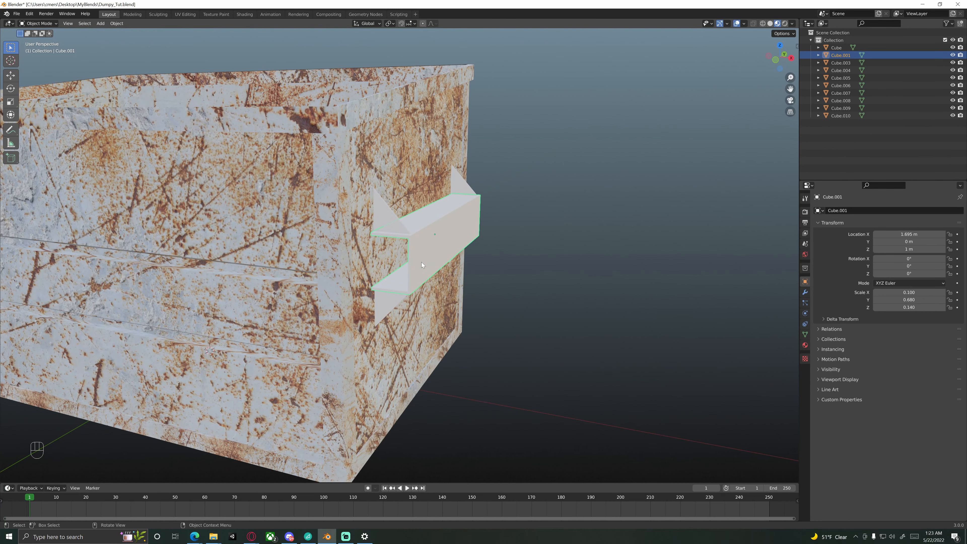
{"action": "scroll", "coordinate": [417, 262], "scroll_direction": "down", "scroll_amount": 6}
{"action": "middle_click_drag", "start_coordinate": [369, 280], "coordinate": [377, 256]}
{"action": "middle_click_drag", "start_coordinate": [377, 257], "coordinate": [437, 183], "text": "shift"}
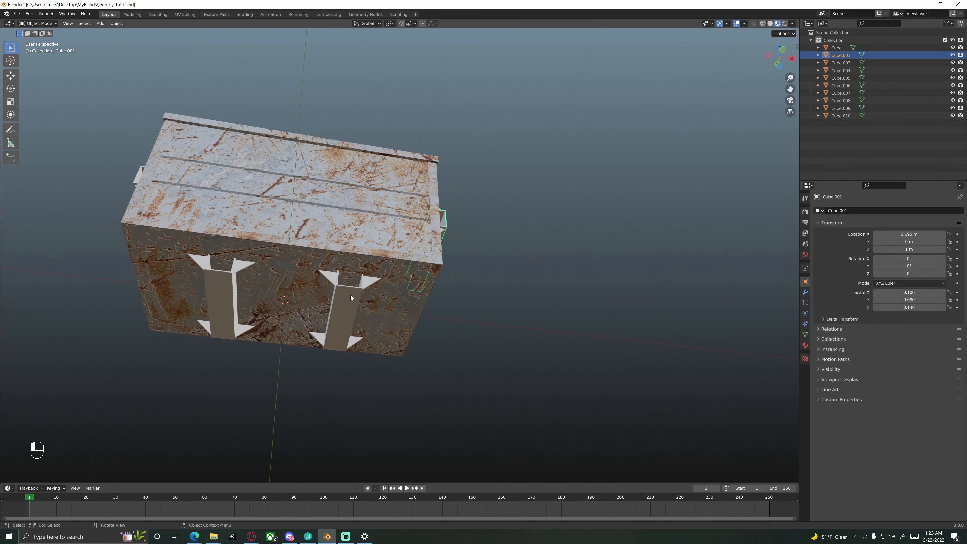
{"action": "left_click", "coordinate": [350, 295]}
{"action": "left_click", "coordinate": [369, 284], "text": "shift"}
{"action": "left_click", "coordinate": [236, 261], "text": "shift"}
{"action": "left_click", "coordinate": [224, 284], "text": "shift"}
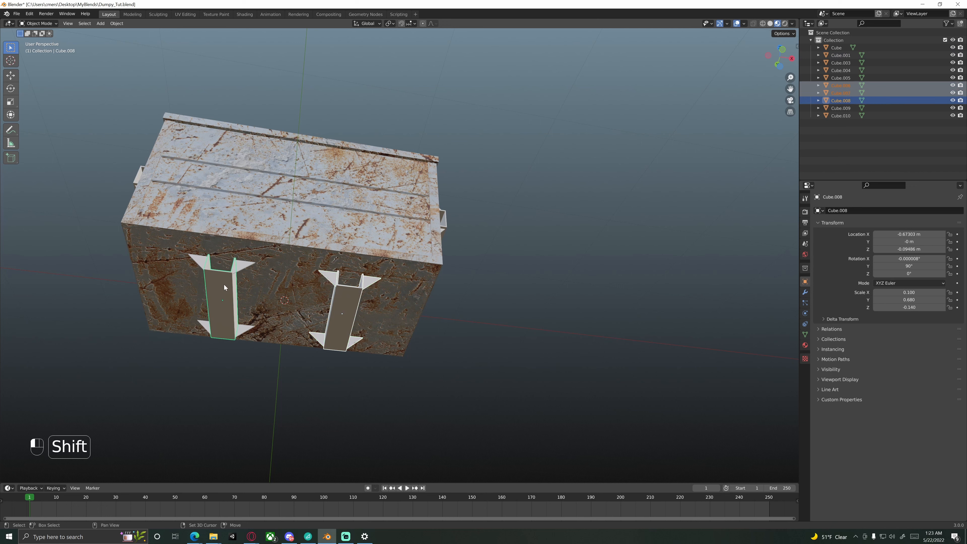
{"action": "left_click", "coordinate": [237, 265], "text": "shift"}
{"action": "left_click", "coordinate": [486, 293]}
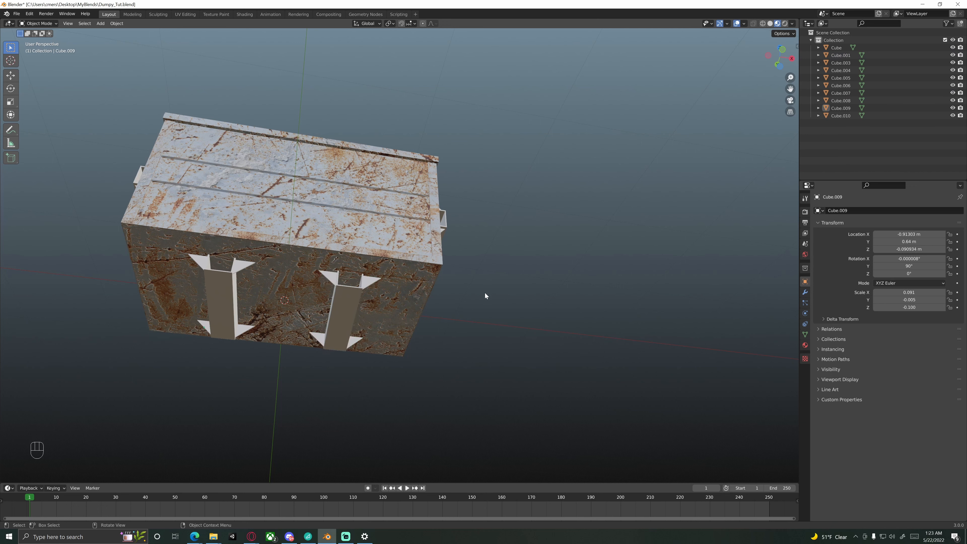
Hide the dumpster's outer frame and its main body, leaving only the brackets and gussets displayed.
{"action": "left_click", "coordinate": [378, 253]}
{"action": "key", "text": "h"}
{"action": "left_click", "coordinate": [362, 240]}
{"action": "key", "text": "h"}
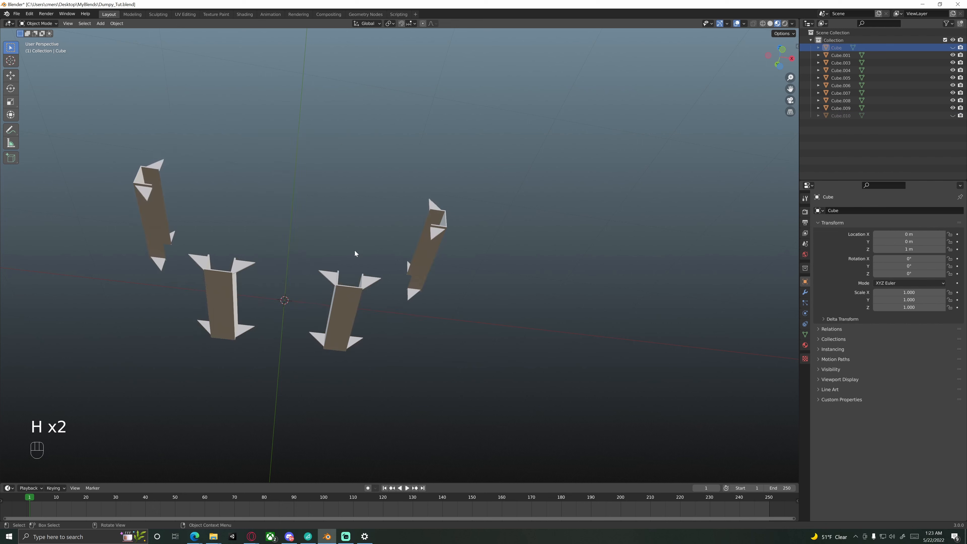
Delete the two underside brackets and the opposite end bracket with their gussets, keeping only Cube.001 and Cube.004.
{"action": "left_click", "coordinate": [247, 269]}
{"action": "left_click", "coordinate": [328, 278], "text": "shift"}
{"action": "scroll", "coordinate": [329, 277], "scroll_direction": "down", "scroll_amount": 4}
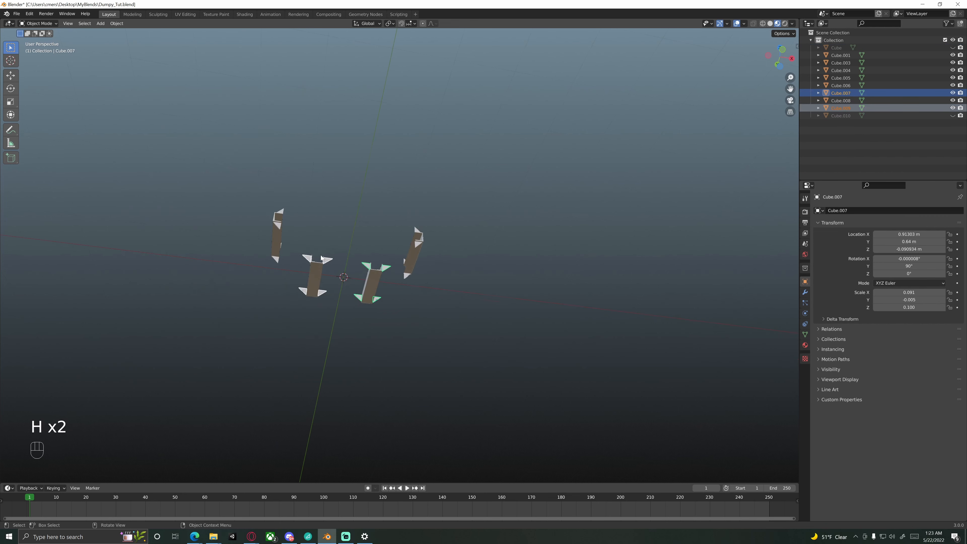
{"action": "middle_click_drag", "start_coordinate": [313, 235], "coordinate": [304, 290]}
{"action": "left_click", "coordinate": [331, 198]}
{"action": "middle_click_drag", "start_coordinate": [330, 198], "coordinate": [347, 273], "text": "shift"}
{"action": "mouse_move", "coordinate": [346, 272]}
{"action": "middle_mouse_down"}
{"action": "mouse_move", "coordinate": [348, 288]}
{"action": "mouse_move", "coordinate": [341, 286]}
{"action": "middle_mouse_up"}
{"action": "left_click_drag", "start_coordinate": [267, 232], "coordinate": [416, 382]}
{"action": "key", "text": "x"}
{"action": "left_click", "coordinate": [410, 371]}
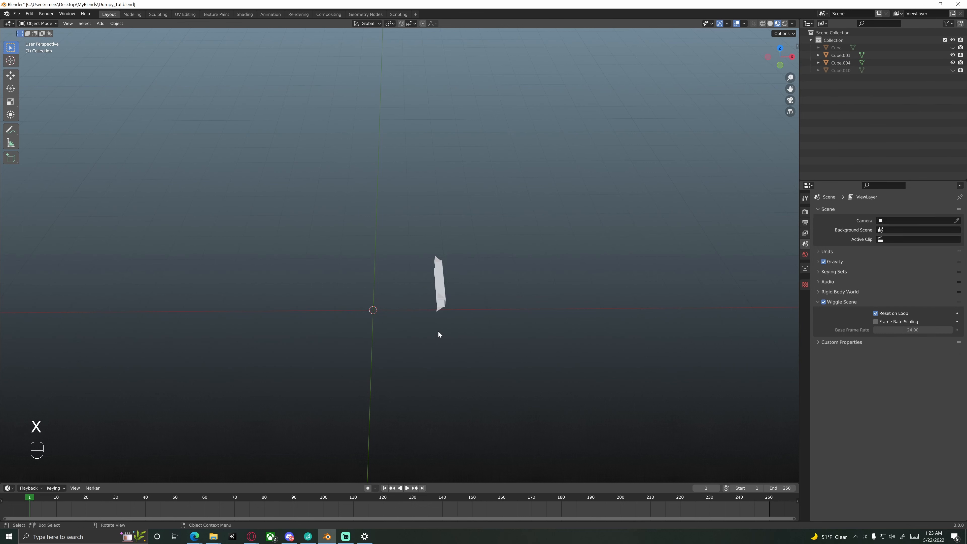
Hide the triangular gussets of the remaining end bracket so that only its channel is displayed.
{"action": "left_click", "coordinate": [448, 315]}
{"action": "middle_click_drag", "start_coordinate": [449, 314], "coordinate": [400, 274], "text": "shift"}
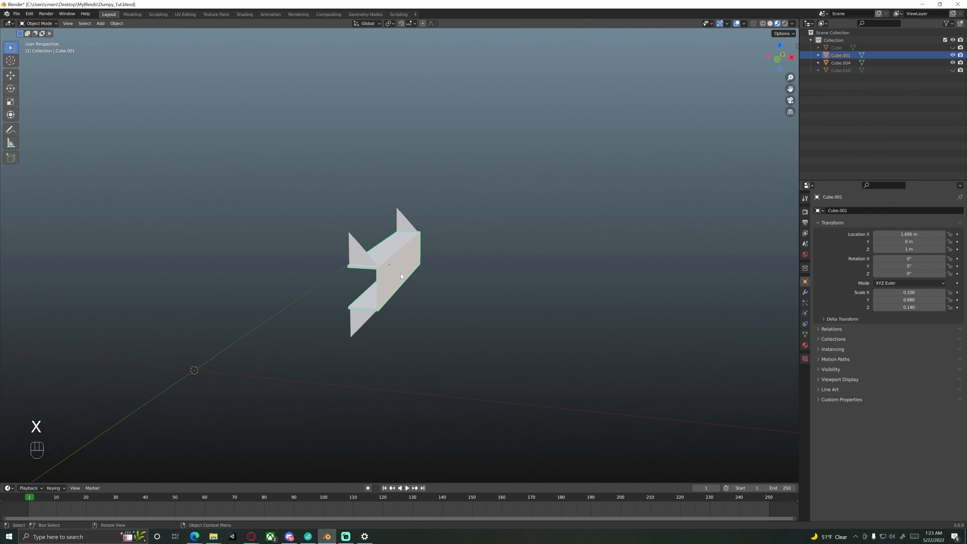
{"action": "scroll", "coordinate": [321, 253], "scroll_direction": "up", "scroll_amount": 5}
{"action": "left_click", "coordinate": [320, 254]}
{"action": "key", "text": "h"}
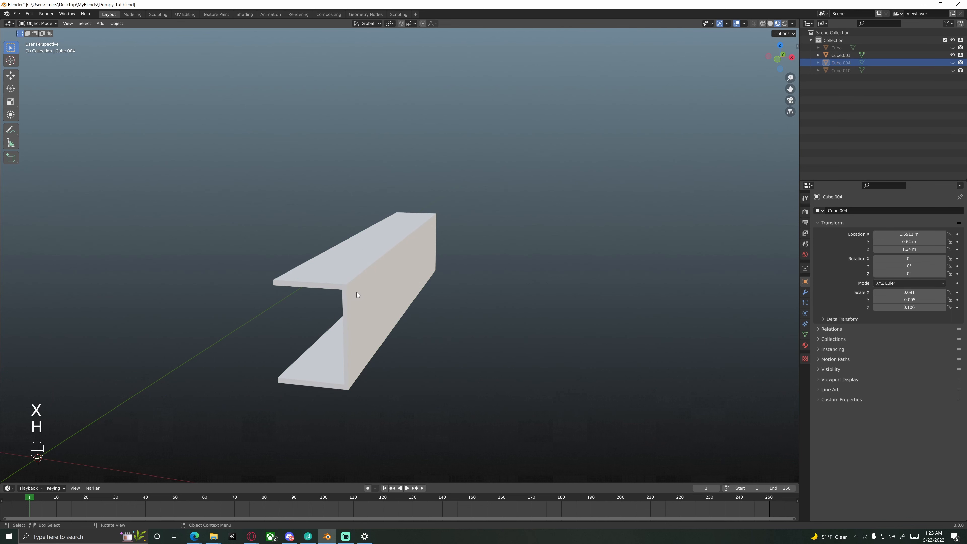
Enter Edit Mode on the remaining channel bracket.
{"action": "key", "text": "Tab"}
{"action": "middle_click_drag", "start_coordinate": [359, 305], "coordinate": [371, 284], "text": "shift"}
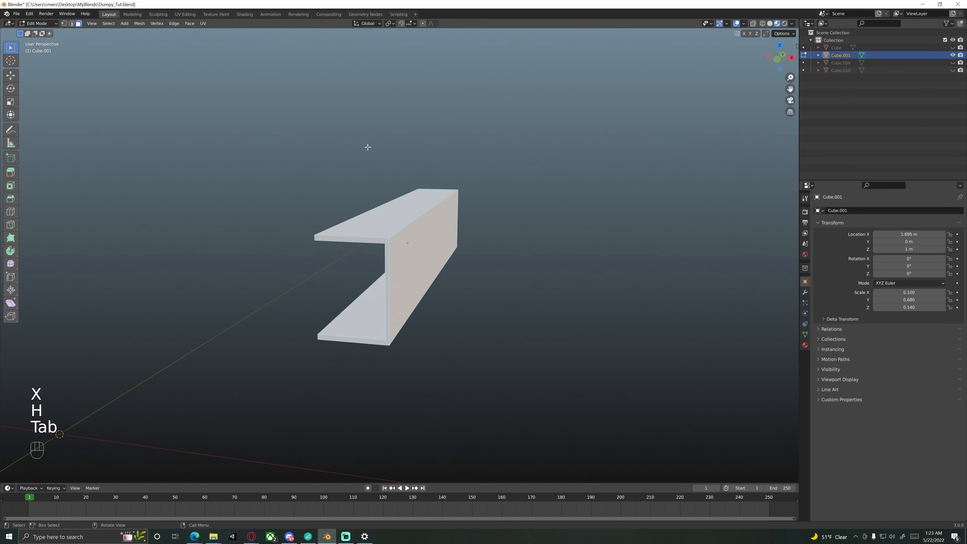
{"action": "left_click", "coordinate": [183, 24]}
{"action": "left_click", "coordinate": [143, 24]}
{"action": "scroll", "coordinate": [266, 214], "scroll_direction": "down", "scroll_amount": 3}
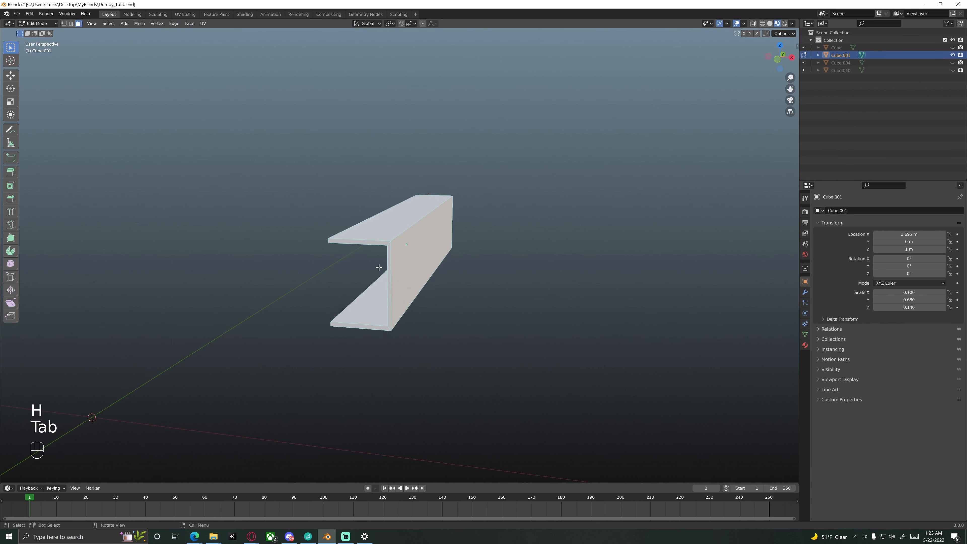
Switch to the UV Editing workspace and apply the RustMixedOnPaint012_3K material to the channel bracket.
{"action": "left_click", "coordinate": [134, 14]}
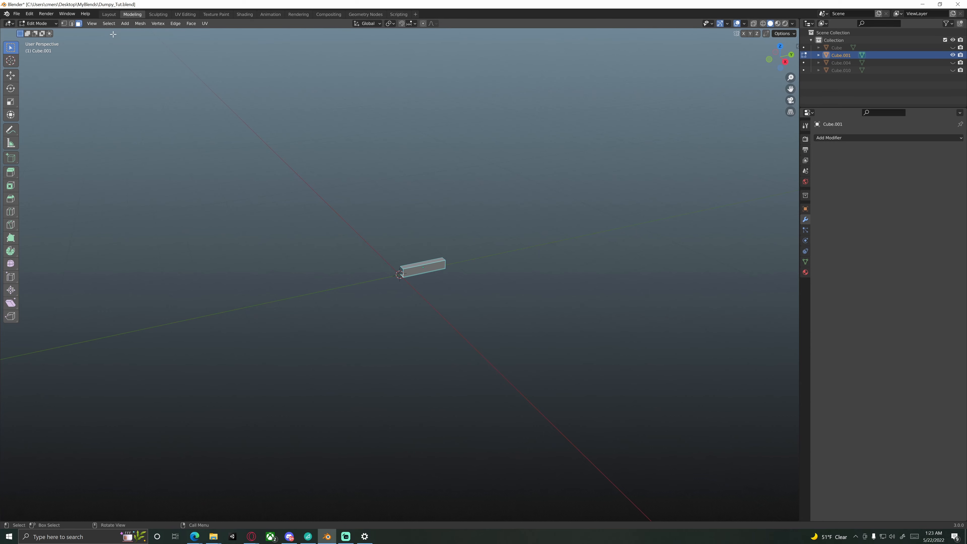
{"action": "scroll", "coordinate": [277, 134], "scroll_direction": "up", "scroll_amount": 6}
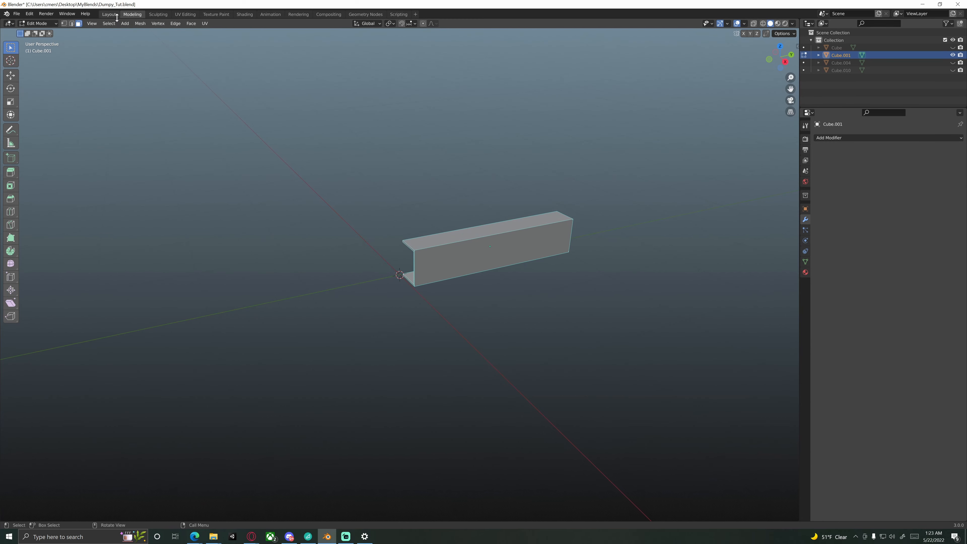
{"action": "left_click", "coordinate": [185, 14]}
{"action": "scroll", "coordinate": [423, 182], "scroll_direction": "up", "scroll_amount": 5}
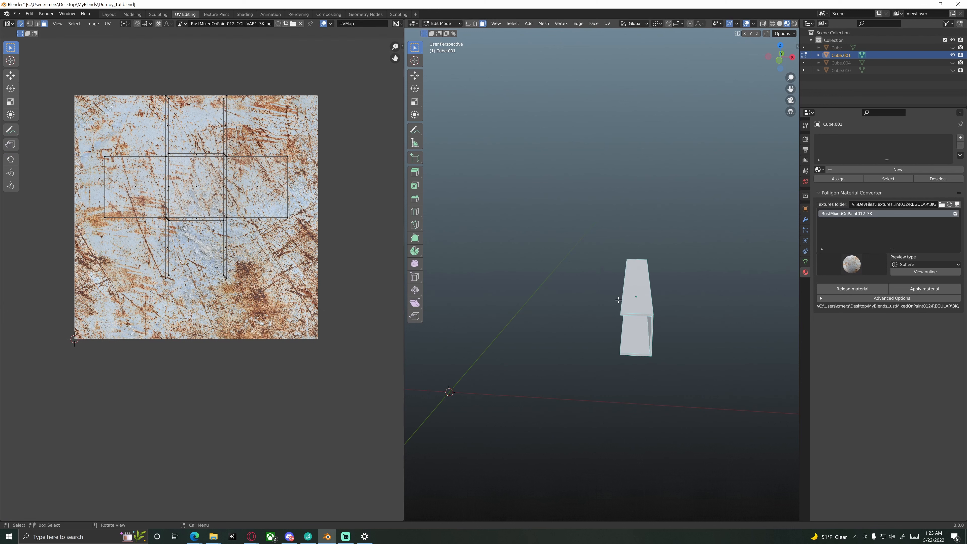
{"action": "scroll", "coordinate": [465, 206], "scroll_direction": "up", "scroll_amount": 3}
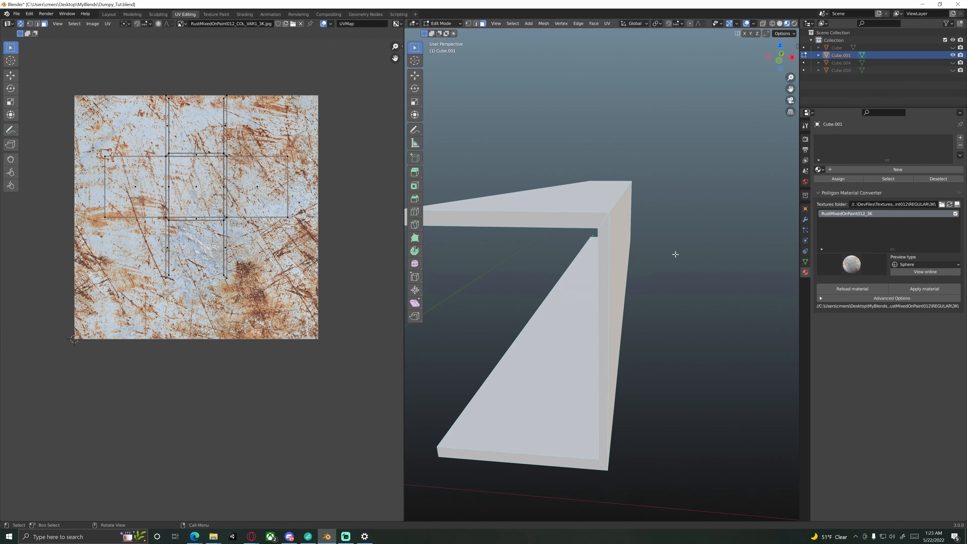
{"action": "left_click", "coordinate": [925, 288]}
Select the edges outlining the profile at both ends of the channel bracket and mark them as seams.
{"action": "key", "text": "2"}
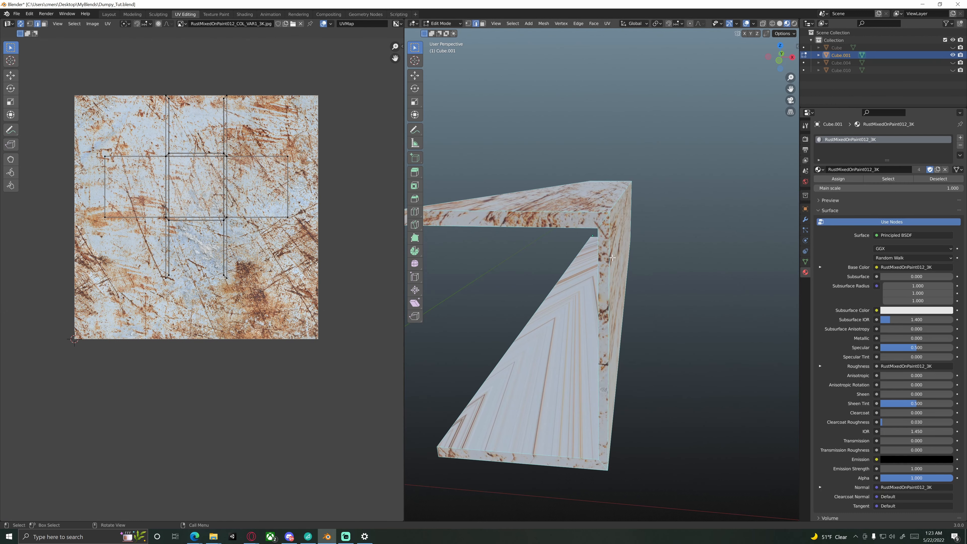
{"action": "middle_click_drag", "start_coordinate": [548, 230], "coordinate": [592, 220], "text": "shift"}
{"action": "left_click", "coordinate": [579, 184]}
{"action": "left_click", "coordinate": [672, 209], "text": "shift"}
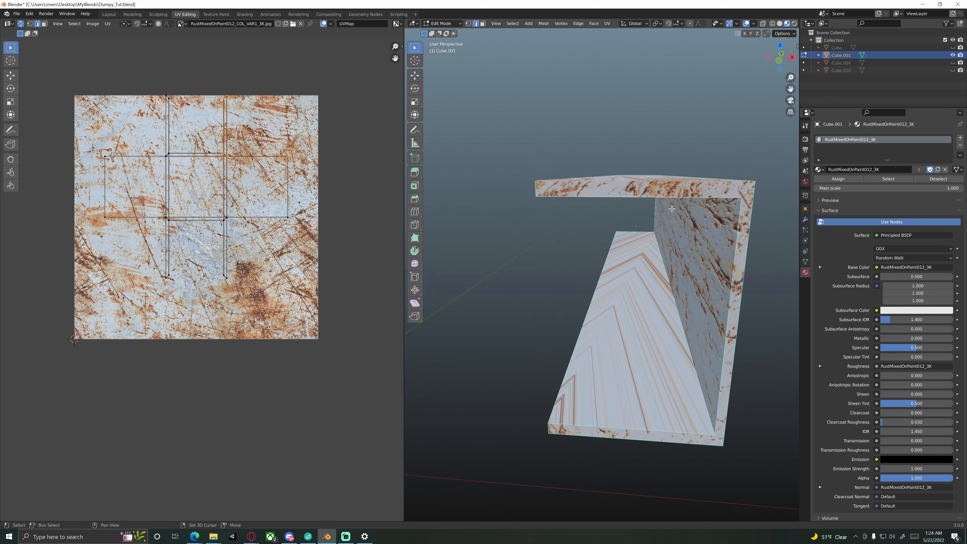
{"action": "middle_click_drag", "start_coordinate": [555, 192], "coordinate": [466, 185], "text": "shift"}
{"action": "left_click", "coordinate": [585, 201], "text": "shift"}
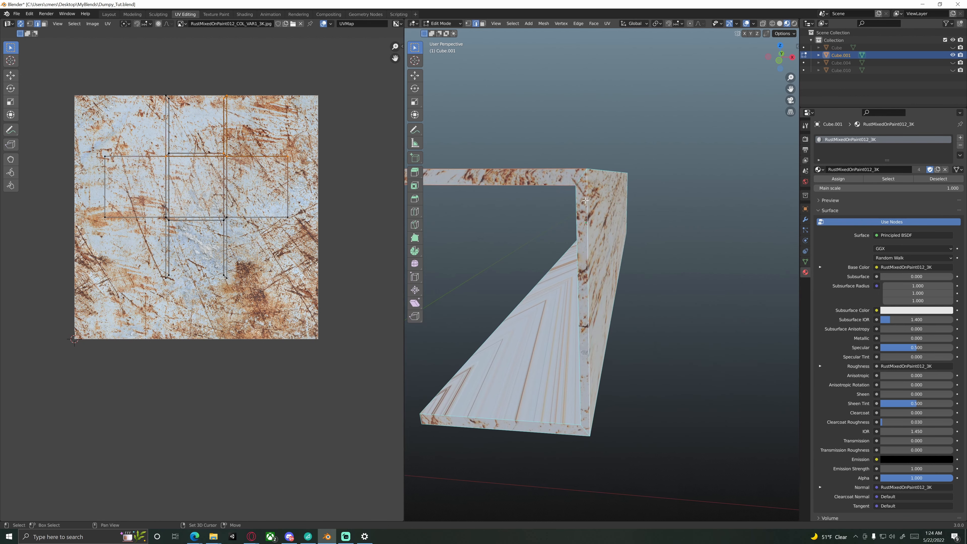
{"action": "left_click", "coordinate": [578, 218], "text": "shift"}
{"action": "middle_click_drag", "start_coordinate": [578, 332], "coordinate": [593, 211], "text": "shift"}
{"action": "left_click", "coordinate": [529, 182], "text": "shift"}
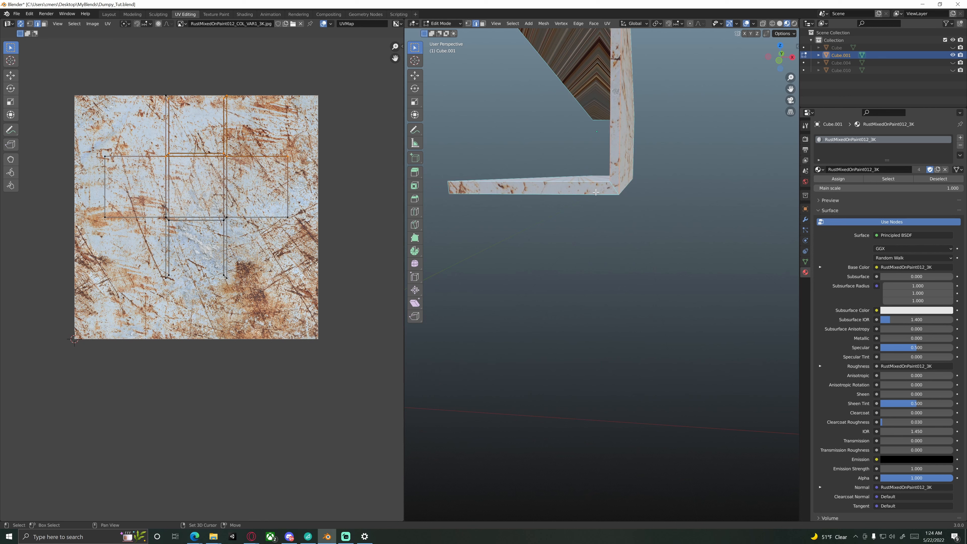
{"action": "left_click", "coordinate": [529, 196], "text": "shift"}
{"action": "middle_click_drag", "start_coordinate": [528, 196], "coordinate": [544, 230]}
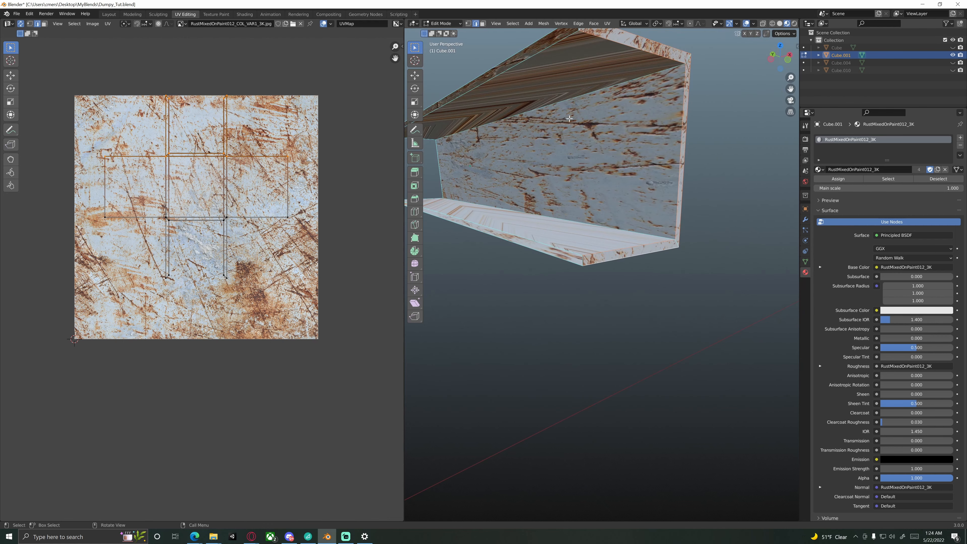
{"action": "middle_click_drag", "start_coordinate": [570, 119], "coordinate": [644, 211]}
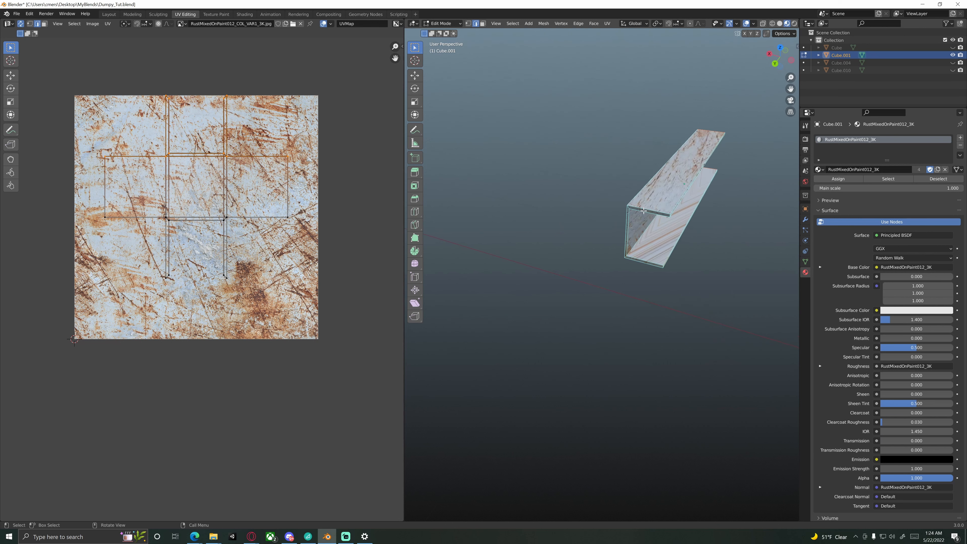
{"action": "scroll", "coordinate": [644, 210], "scroll_direction": "up", "scroll_amount": 3}
{"action": "middle_click_drag", "start_coordinate": [699, 262], "coordinate": [635, 277], "text": "shift"}
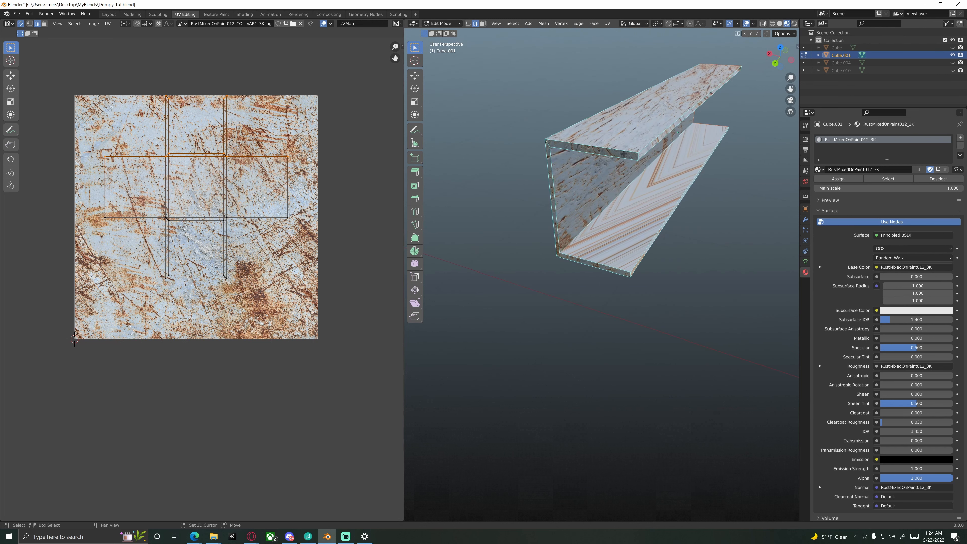
{"action": "left_click", "coordinate": [550, 166], "text": "shift"}
{"action": "left_click", "coordinate": [572, 254], "text": "shift"}
{"action": "key", "text": "ctrl+e"}
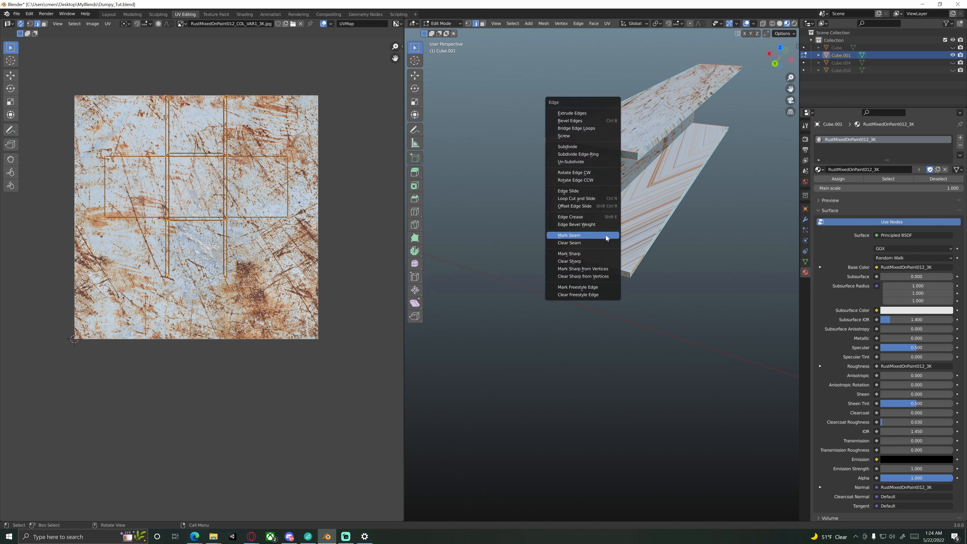
{"action": "left_click", "coordinate": [606, 235]}
Return the channel bracket to Object Mode and apply its scale.
{"action": "middle_click_drag", "start_coordinate": [605, 235], "coordinate": [536, 240]}
{"action": "key", "text": "a"}
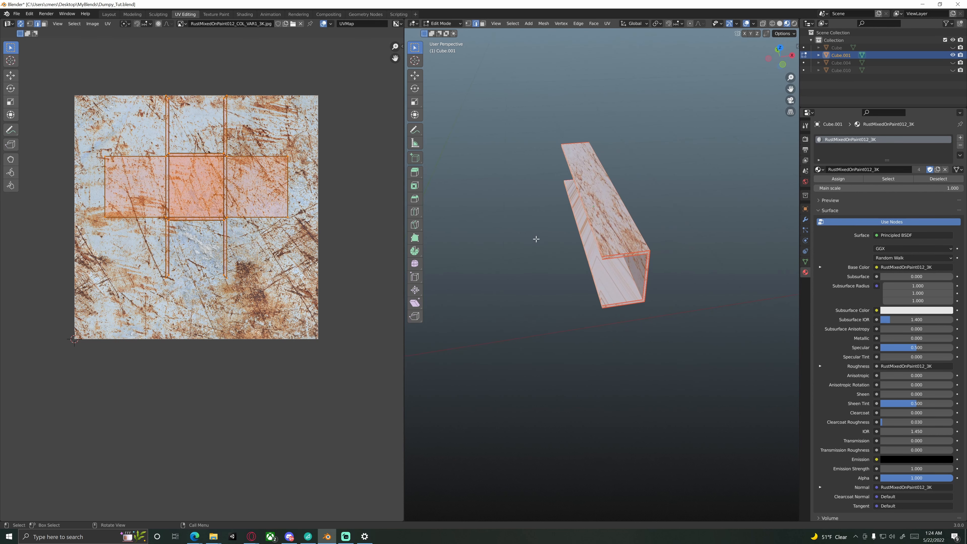
{"action": "key", "text": "Tab"}
{"action": "key", "text": "ctrl+a"}
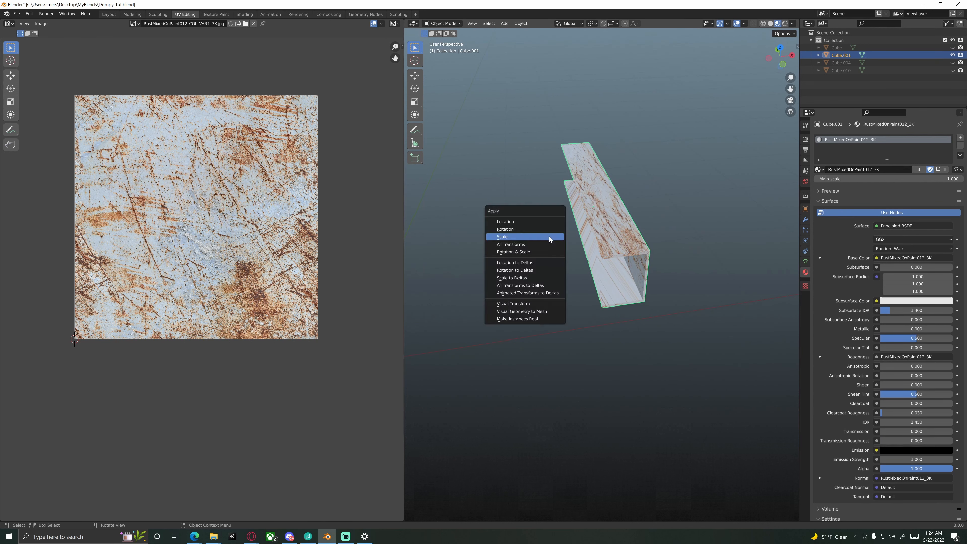
{"action": "left_click", "coordinate": [539, 237]}
{"action": "mouse_move", "coordinate": [542, 239]}
{"action": "middle_mouse_down"}
{"action": "mouse_move", "coordinate": [557, 246]}
{"action": "mouse_move", "coordinate": [542, 232]}
{"action": "middle_mouse_up"}
{"action": "left_click", "coordinate": [632, 275]}
{"action": "left_click", "coordinate": [573, 245]}
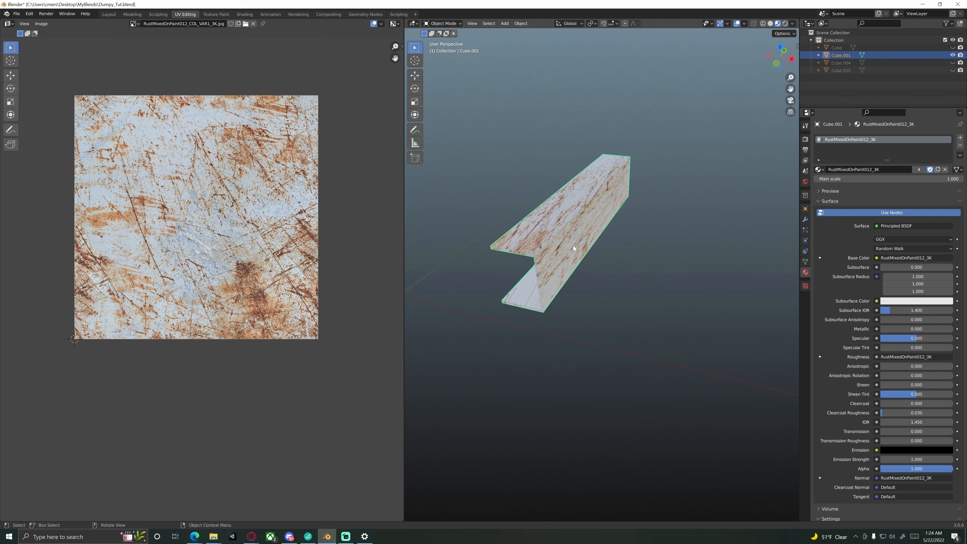
{"action": "right_click", "coordinate": [595, 267]}
Unwrap the whole channel bracket mesh in Edit Mode, then return to Object Mode and deselect it.
{"action": "key", "text": "Tab"}
{"action": "middle_click_drag", "start_coordinate": [596, 275], "coordinate": [608, 266]}
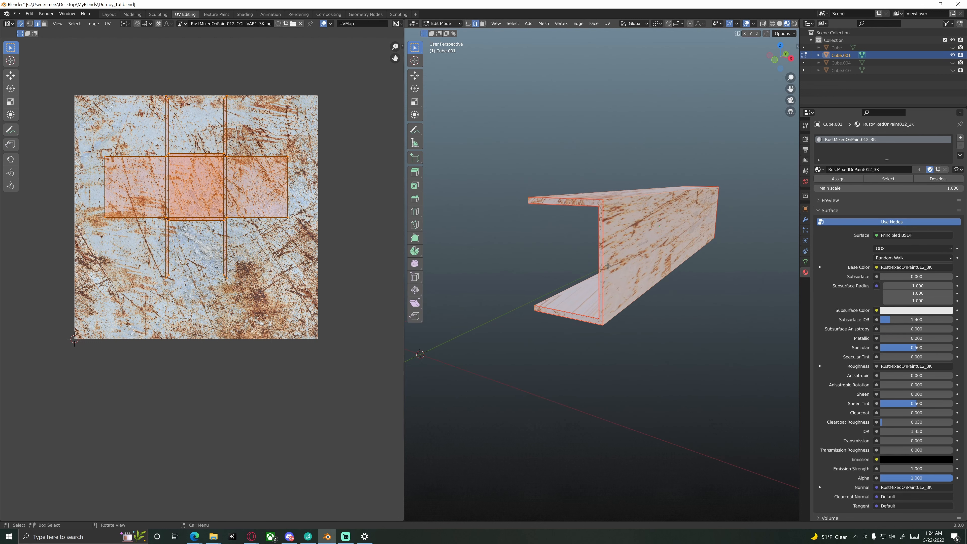
{"action": "key", "text": "u"}
{"action": "left_click", "coordinate": [632, 270]}
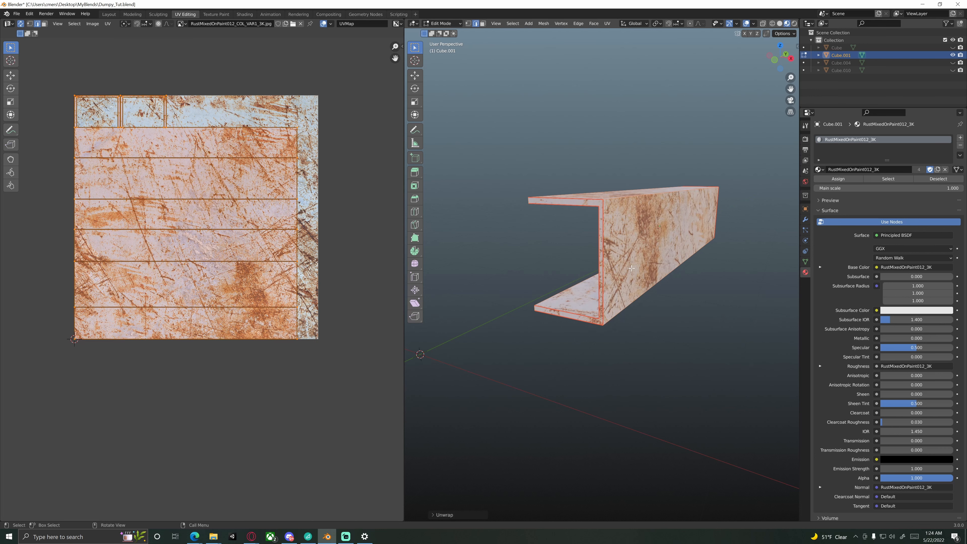
{"action": "left_click", "coordinate": [544, 258]}
{"action": "middle_click_drag", "start_coordinate": [571, 262], "coordinate": [627, 263]}
{"action": "key", "text": "Tab"}
{"action": "left_click", "coordinate": [683, 248]}
{"action": "middle_click_drag", "start_coordinate": [683, 248], "coordinate": [604, 262]}
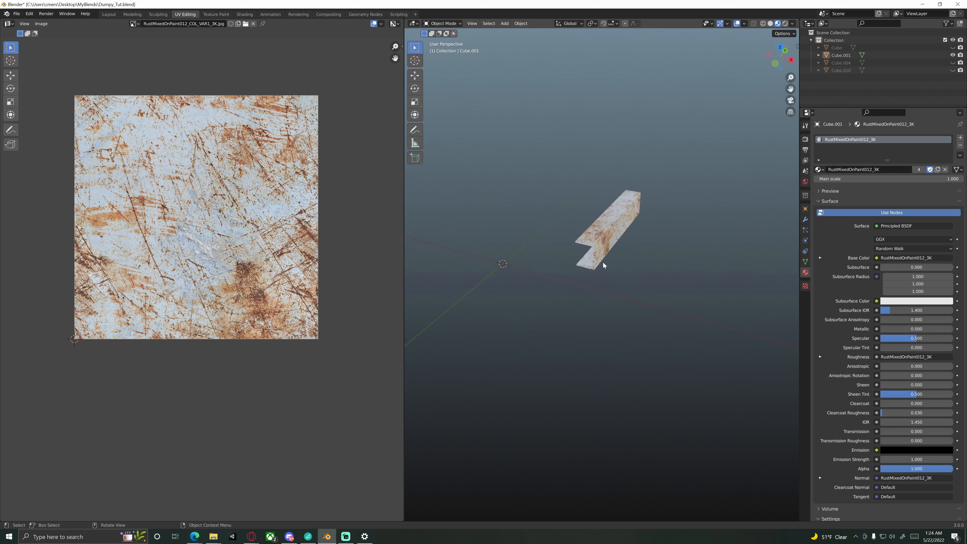
Unhide the triangular gussets Cube.004, hide the channel bracket Cube.001, and select the gussets.
{"action": "left_click", "coordinate": [953, 63]}
{"action": "left_click", "coordinate": [619, 219]}
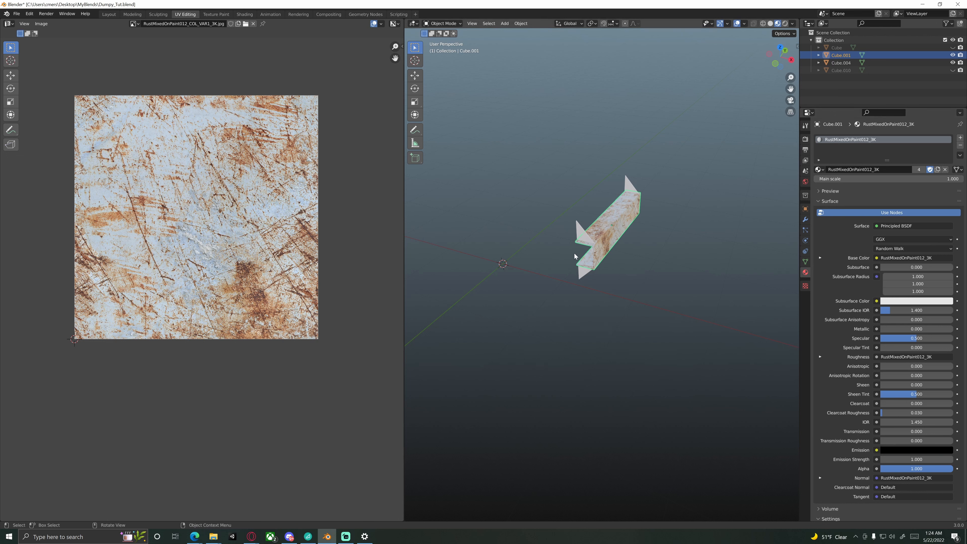
{"action": "key", "text": "h"}
{"action": "scroll", "coordinate": [598, 249], "scroll_direction": "up", "scroll_amount": 4}
{"action": "left_click", "coordinate": [568, 198]}
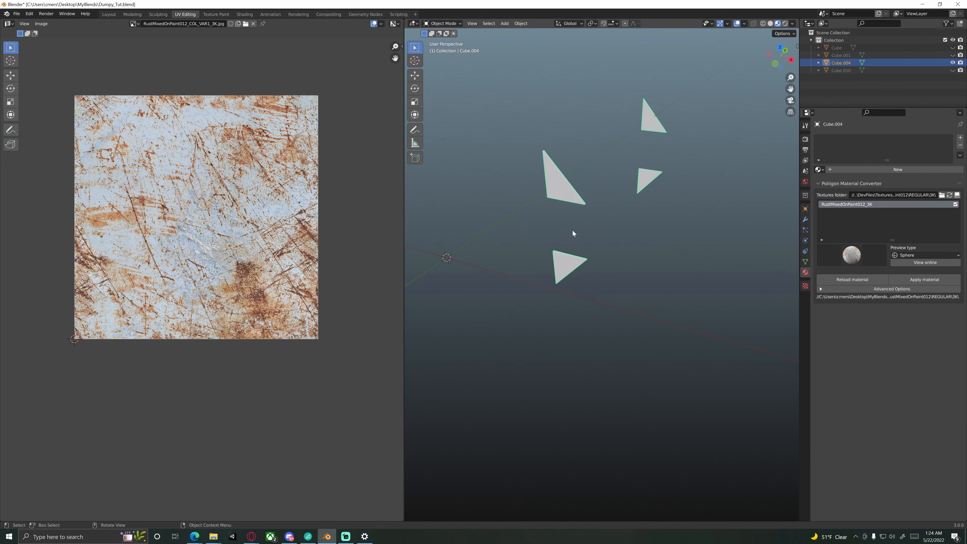
Apply the scale of the triangular gussets and enter Edit Mode on them.
{"action": "middle_click_drag", "start_coordinate": [573, 231], "coordinate": [610, 262], "text": "shift"}
{"action": "scroll", "coordinate": [609, 262], "scroll_direction": "up", "scroll_amount": 3}
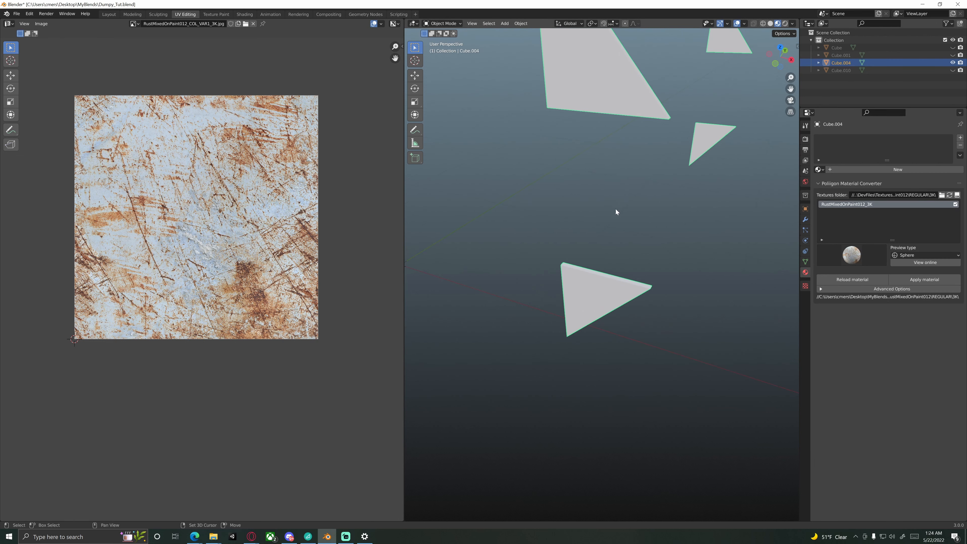
{"action": "key", "text": "ctrl+a"}
{"action": "left_click", "coordinate": [614, 256]}
{"action": "scroll", "coordinate": [621, 254], "scroll_direction": "down", "scroll_amount": 5}
{"action": "key", "text": "Tab"}
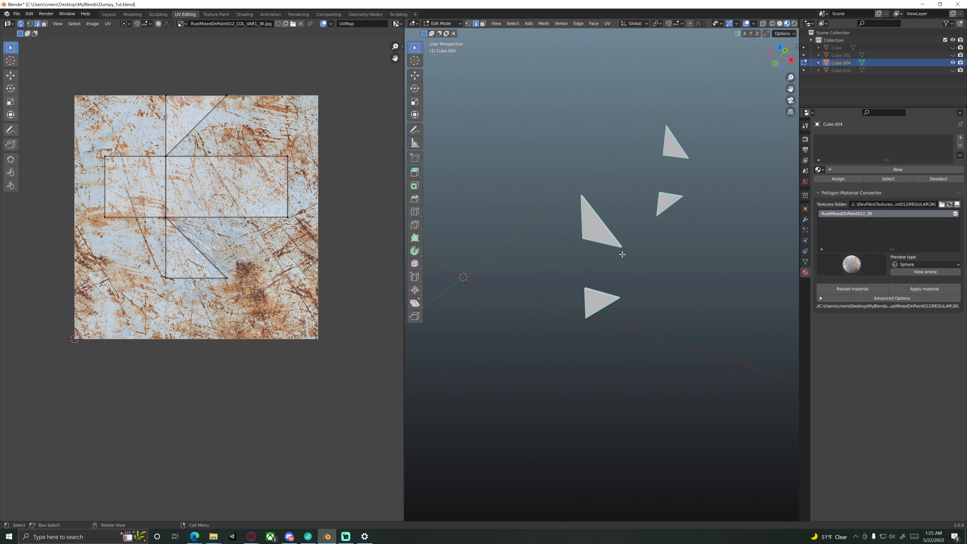
Select all gusset geometry and merge its overlapping vertices by distance.
{"action": "scroll", "coordinate": [622, 251], "scroll_direction": "up", "scroll_amount": 2}
{"action": "middle_click_drag", "start_coordinate": [620, 211], "coordinate": [560, 233]}
{"action": "scroll", "coordinate": [667, 279], "scroll_direction": "down", "scroll_amount": 3}
{"action": "scroll", "coordinate": [568, 263], "scroll_direction": "up", "scroll_amount": 5}
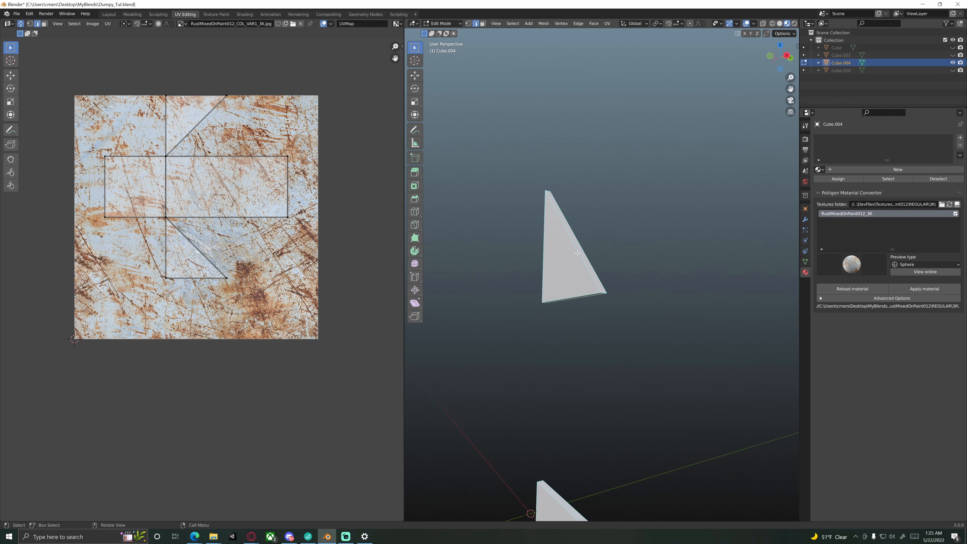
{"action": "scroll", "coordinate": [602, 269], "scroll_direction": "down", "scroll_amount": 3}
{"action": "scroll", "coordinate": [603, 267], "scroll_direction": "down", "scroll_amount": 3}
{"action": "middle_click_drag", "start_coordinate": [608, 269], "coordinate": [633, 289]}
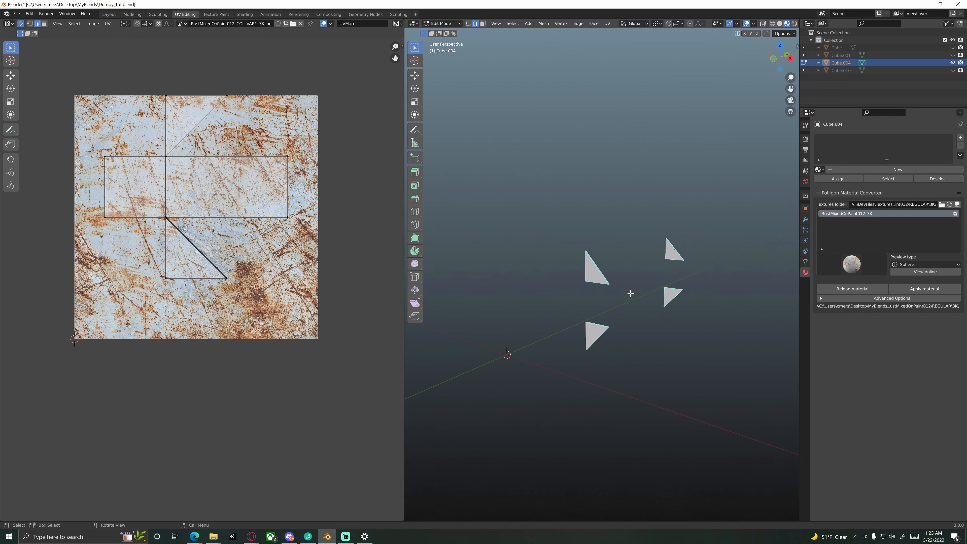
{"action": "key", "text": "a"}
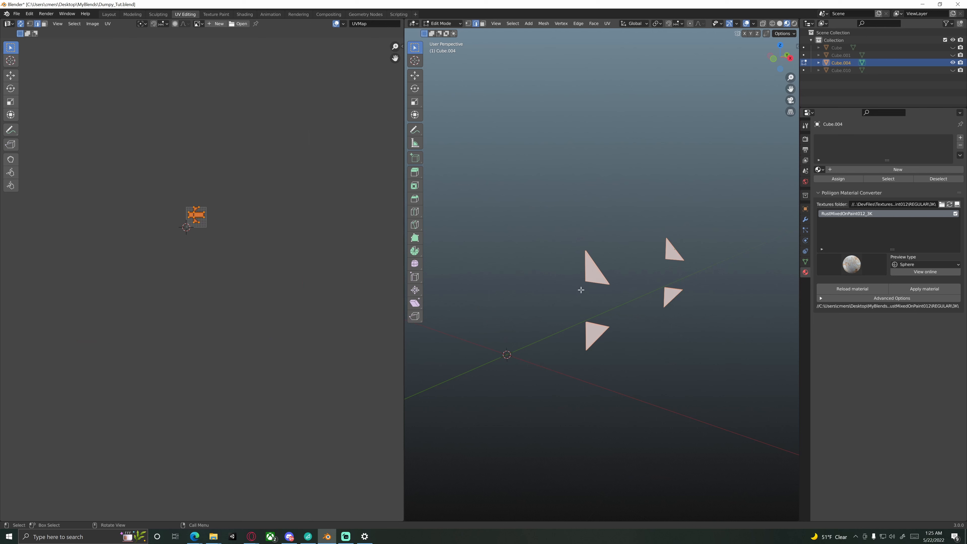
{"action": "scroll", "coordinate": [617, 292], "scroll_direction": "up", "scroll_amount": 2}
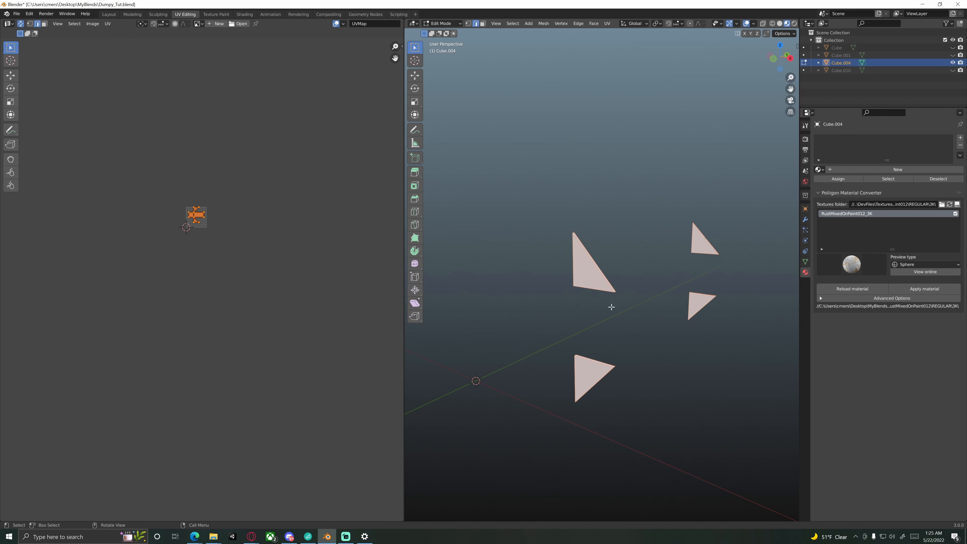
{"action": "key", "text": "m"}
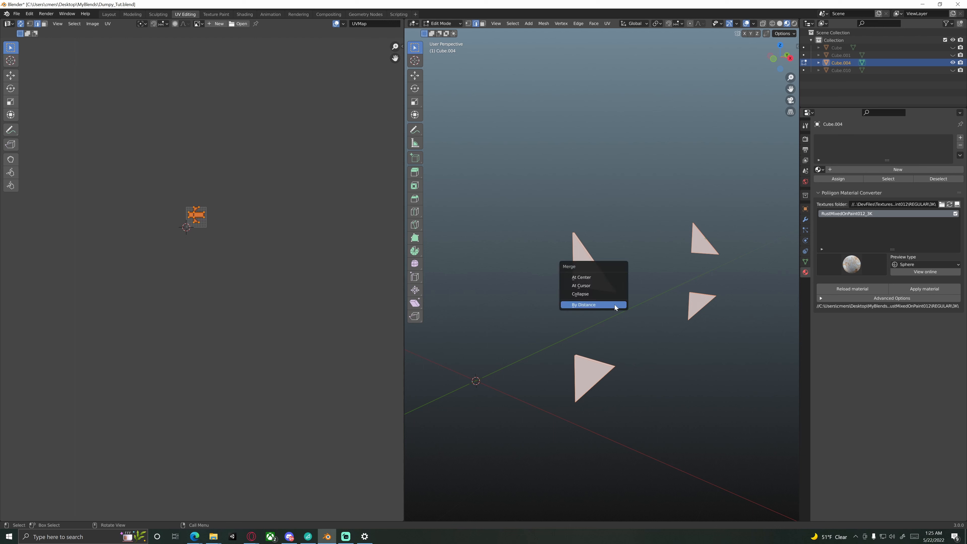
{"action": "left_click", "coordinate": [579, 305]}
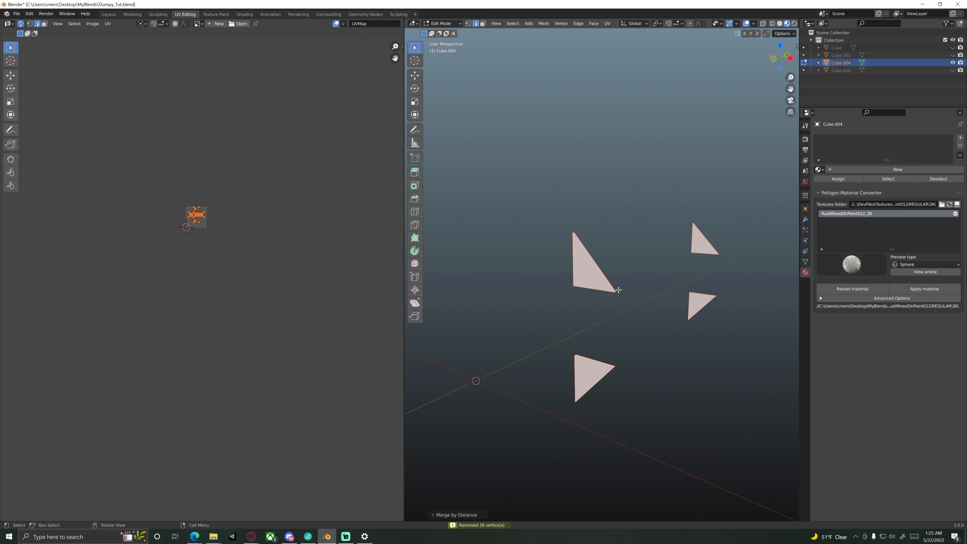
Examine the merged gussets from the right, front and at their corners, and check their UV layout.
{"action": "scroll", "coordinate": [619, 289], "scroll_direction": "up", "scroll_amount": 4}
{"action": "middle_click_drag", "start_coordinate": [592, 280], "coordinate": [625, 268]}
{"action": "key", "text": "KP_3"}
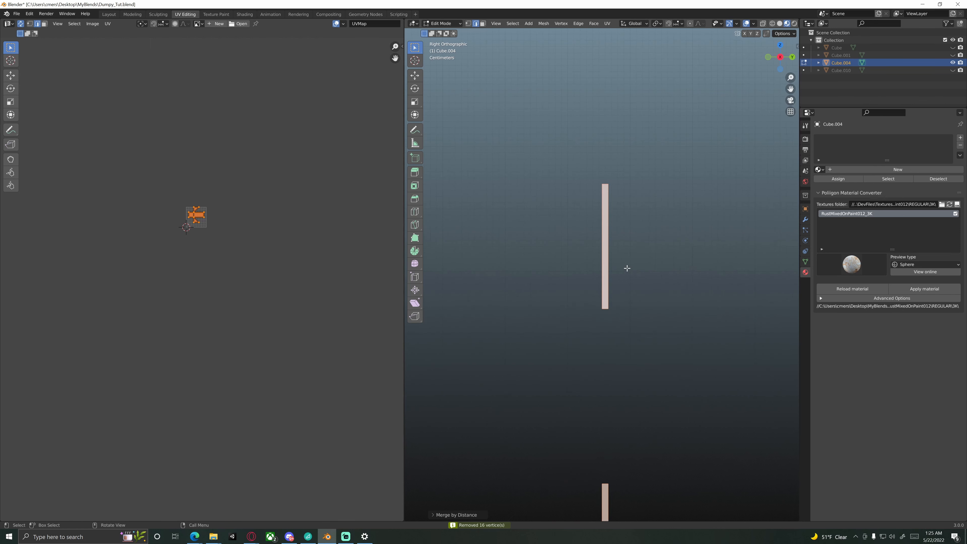
{"action": "key", "text": "KP_1"}
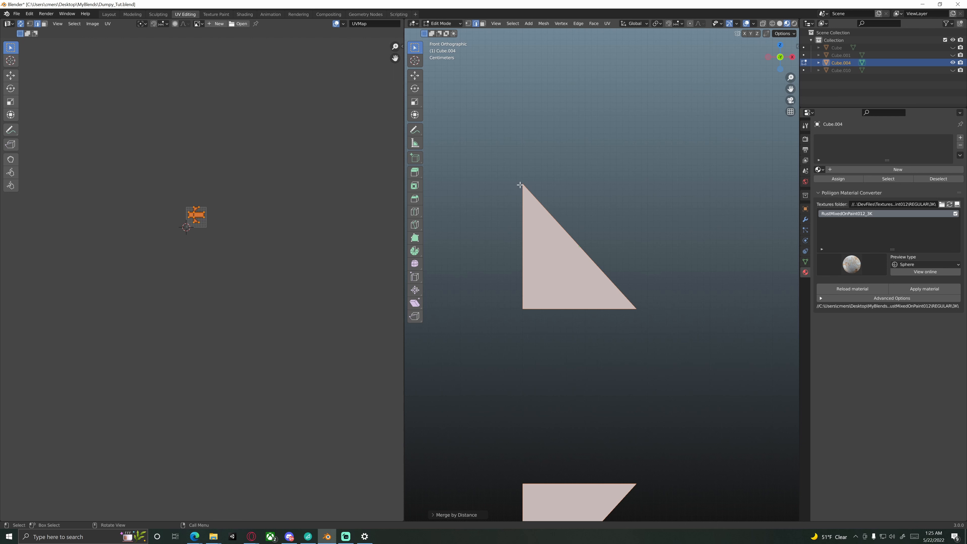
{"action": "middle_click_drag", "start_coordinate": [532, 212], "coordinate": [548, 255]}
{"action": "scroll", "coordinate": [631, 319], "scroll_direction": "up", "scroll_amount": 4}
{"action": "middle_click_drag", "start_coordinate": [631, 319], "coordinate": [574, 261]}
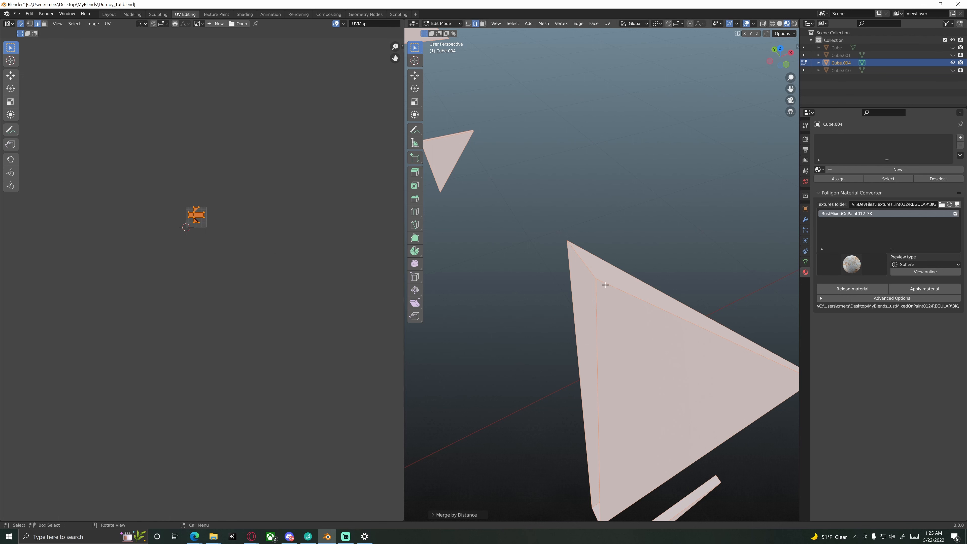
{"action": "scroll", "coordinate": [226, 242], "scroll_direction": "up", "scroll_amount": 5}
{"action": "middle_click_drag", "start_coordinate": [234, 200], "coordinate": [240, 324]}
{"action": "scroll", "coordinate": [582, 277], "scroll_direction": "down", "scroll_amount": 2}
{"action": "middle_click_drag", "start_coordinate": [577, 260], "coordinate": [611, 231]}
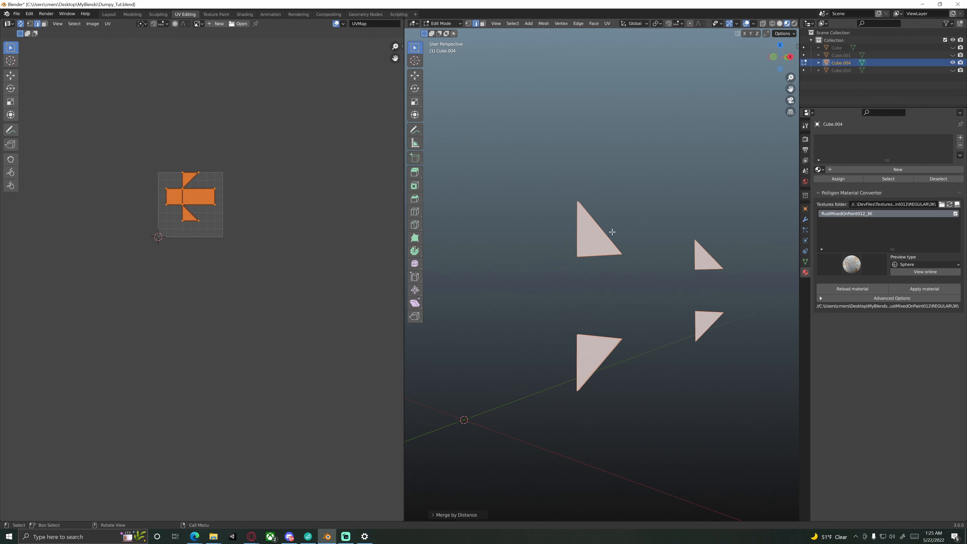
Apply the RustMixedOnPaint012_3K material to the gussets, deselect their faces, and unhide the channel bracket Cube.001.
{"action": "left_click", "coordinate": [912, 292]}
{"action": "scroll", "coordinate": [632, 277], "scroll_direction": "up", "scroll_amount": 3}
{"action": "middle_click_drag", "start_coordinate": [636, 282], "coordinate": [537, 192]}
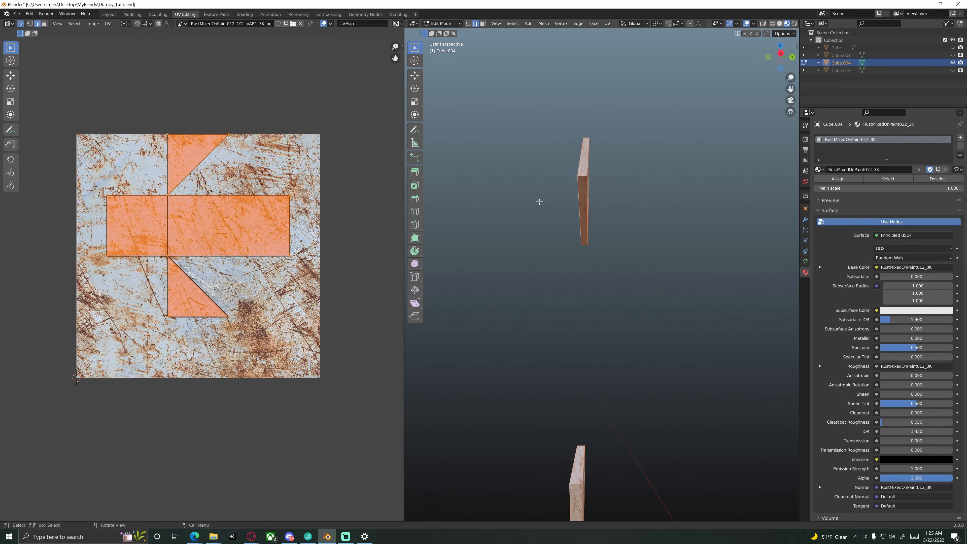
{"action": "left_click", "coordinate": [549, 210]}
{"action": "middle_click_drag", "start_coordinate": [598, 390], "coordinate": [582, 287]}
{"action": "middle_click_drag", "start_coordinate": [580, 251], "coordinate": [631, 309]}
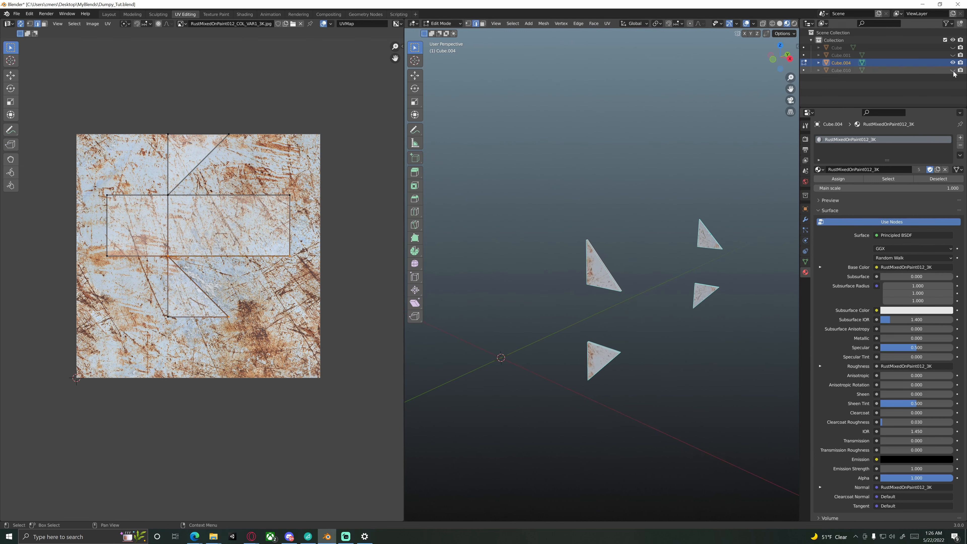
{"action": "left_click", "coordinate": [953, 55]}
{"action": "middle_click_drag", "start_coordinate": [678, 235], "coordinate": [680, 257]}
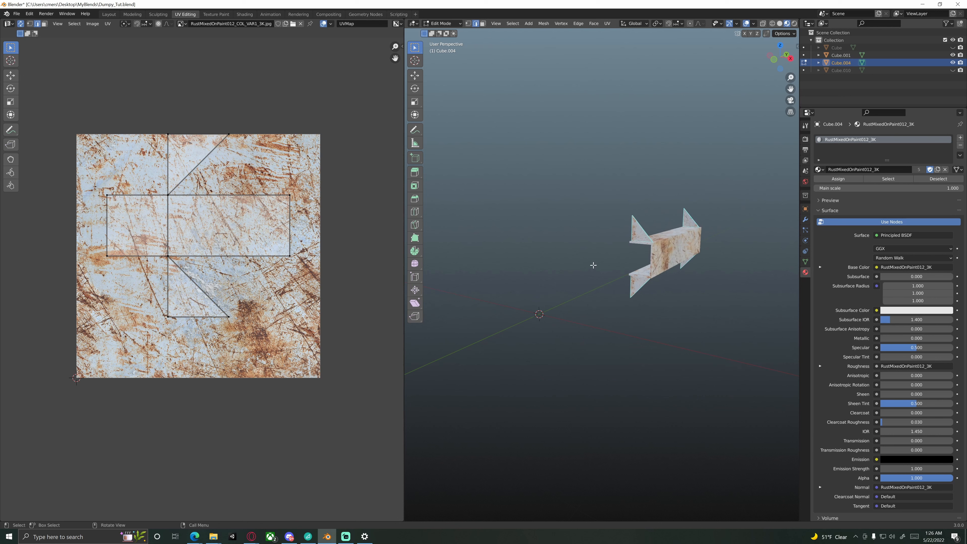
Select the edges of the upper and lower triangular gussets at the end of the channel where the UV seams belong.
{"action": "scroll", "coordinate": [593, 266], "scroll_direction": "up", "scroll_amount": 2}
{"action": "scroll", "coordinate": [652, 207], "scroll_direction": "up", "scroll_amount": 4}
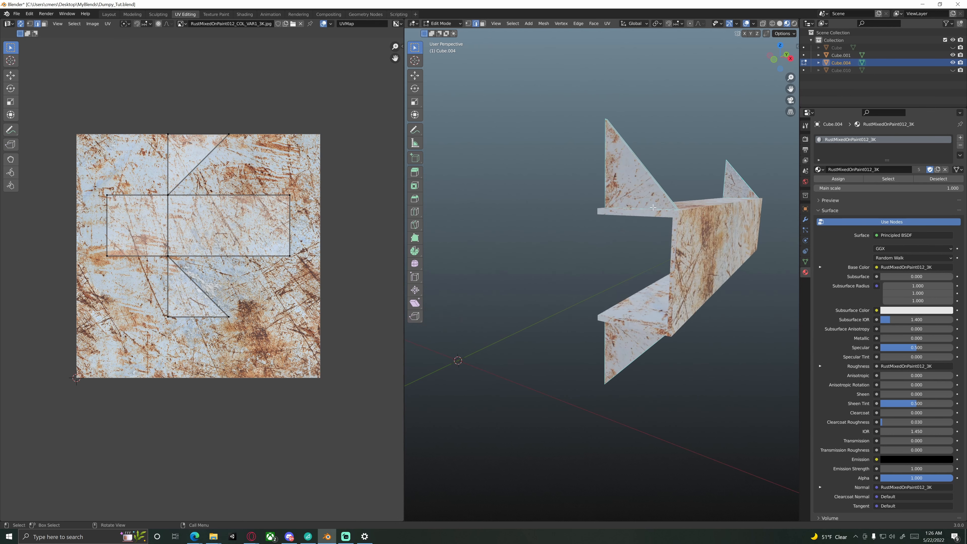
{"action": "middle_click_drag", "start_coordinate": [653, 207], "coordinate": [497, 313]}
{"action": "middle_click_drag", "start_coordinate": [458, 268], "coordinate": [578, 330]}
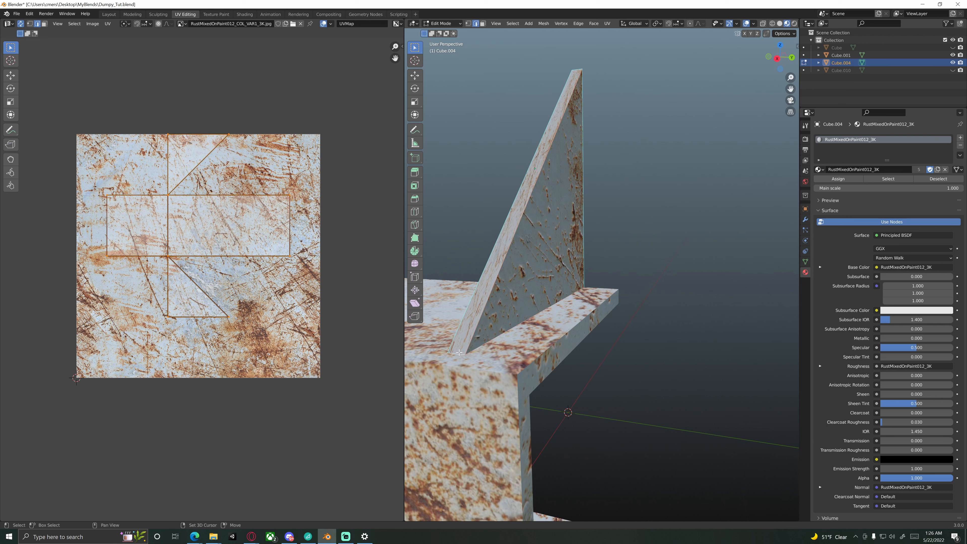
{"action": "middle_click_drag", "start_coordinate": [462, 353], "coordinate": [518, 177], "text": "shift"}
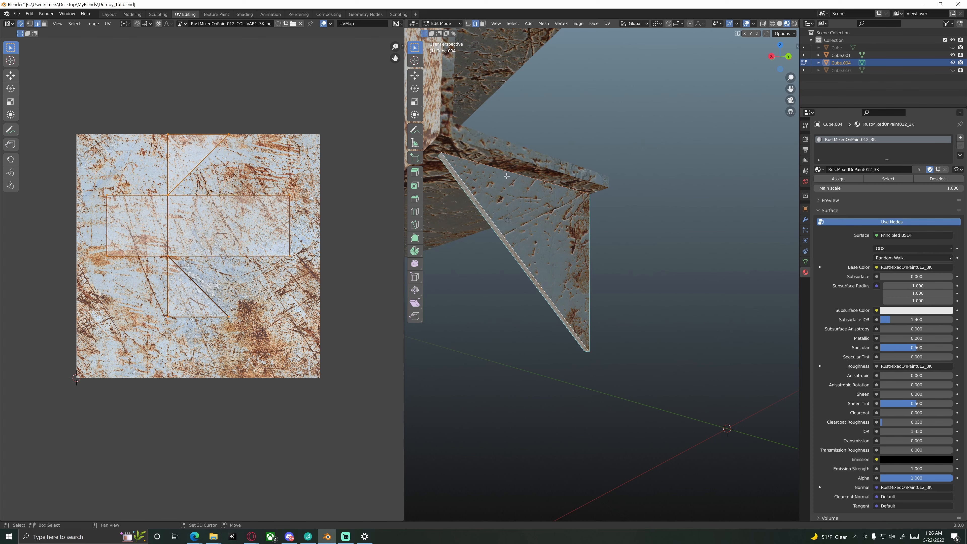
{"action": "scroll", "coordinate": [552, 236], "scroll_direction": "down", "scroll_amount": 2}
{"action": "middle_click_drag", "start_coordinate": [606, 289], "coordinate": [523, 297]}
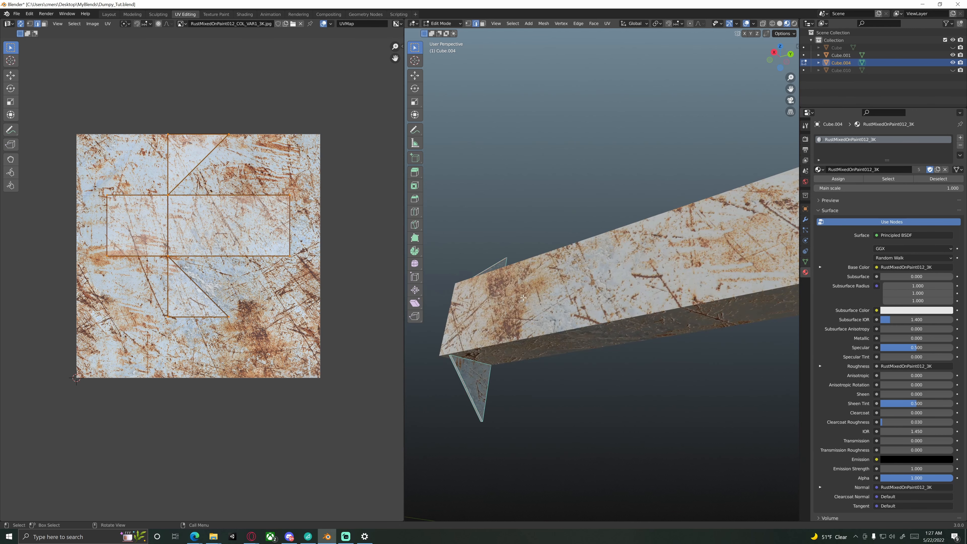
{"action": "scroll", "coordinate": [523, 297], "scroll_direction": "up", "scroll_amount": 5}
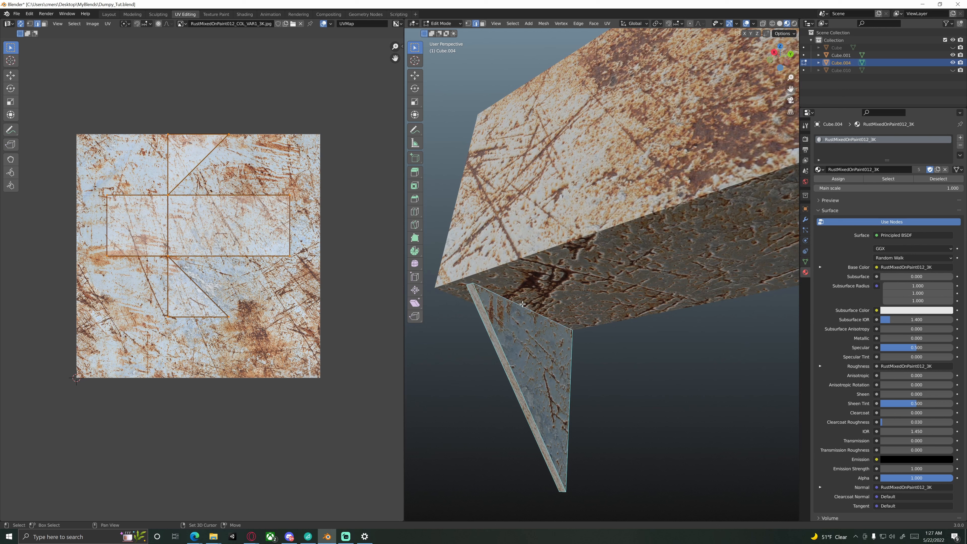
{"action": "left_click", "coordinate": [480, 300]}
{"action": "left_click", "coordinate": [469, 283], "text": "shift"}
{"action": "scroll", "coordinate": [469, 284], "scroll_direction": "down", "scroll_amount": 6}
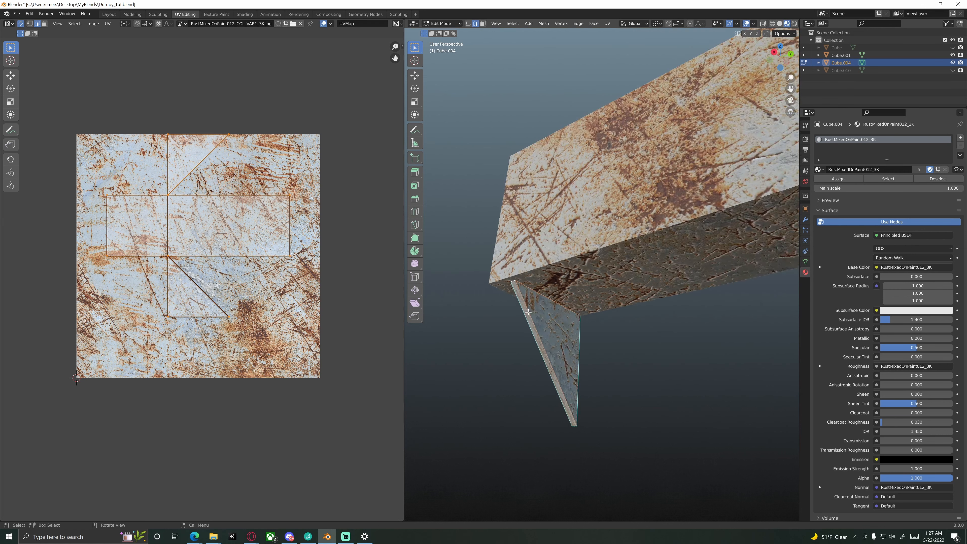
{"action": "middle_click_drag", "start_coordinate": [469, 284], "coordinate": [512, 274]}
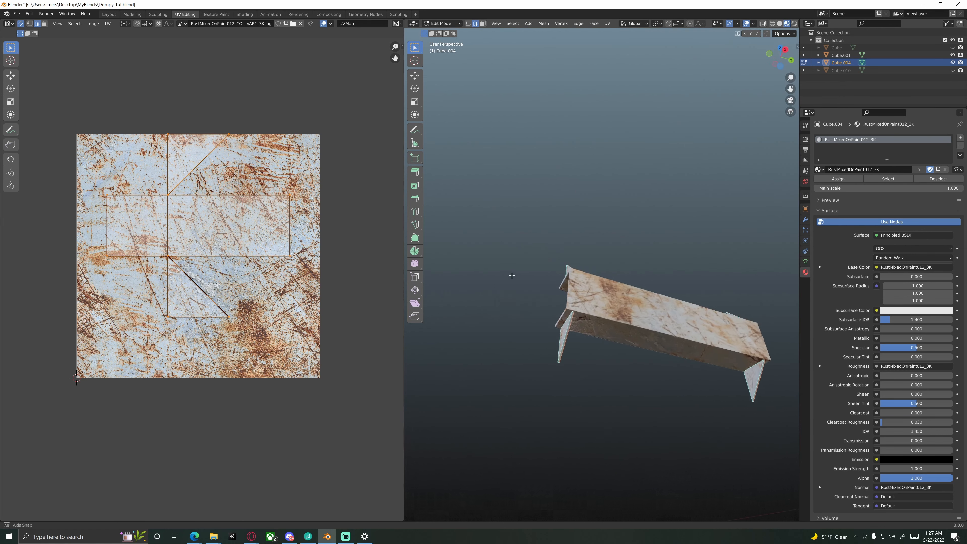
Check the selected edges on the gussets from several sides and mark them as seams.
{"action": "scroll", "coordinate": [654, 286], "scroll_direction": "up", "scroll_amount": 6}
{"action": "scroll", "coordinate": [654, 286], "scroll_direction": "up", "scroll_amount": 3}
{"action": "middle_click_drag", "start_coordinate": [579, 286], "coordinate": [536, 277]}
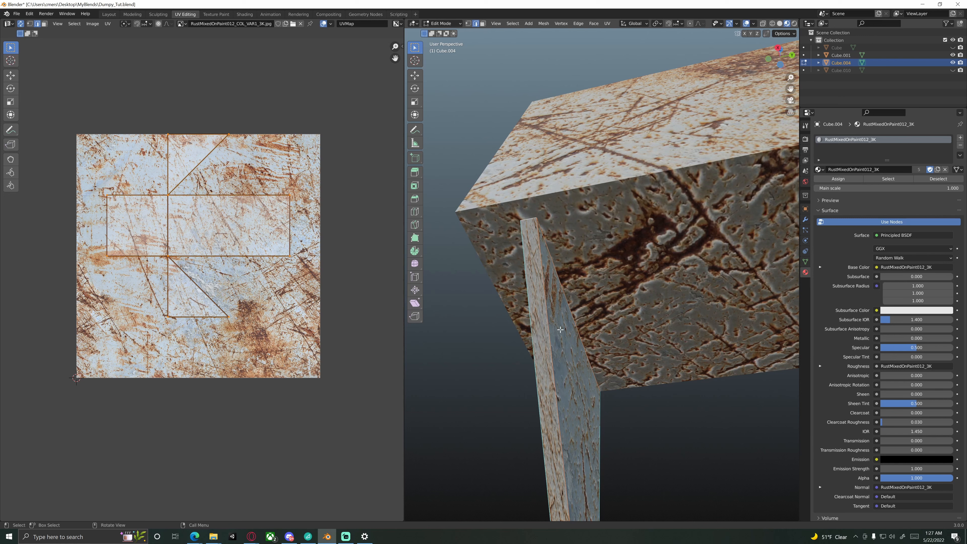
{"action": "scroll", "coordinate": [584, 350], "scroll_direction": "down", "scroll_amount": 3}
{"action": "middle_click_drag", "start_coordinate": [561, 344], "coordinate": [620, 314]}
{"action": "scroll", "coordinate": [644, 323], "scroll_direction": "down", "scroll_amount": 3}
{"action": "scroll", "coordinate": [620, 314], "scroll_direction": "up", "scroll_amount": 4}
{"action": "middle_click_drag", "start_coordinate": [616, 197], "coordinate": [598, 183]}
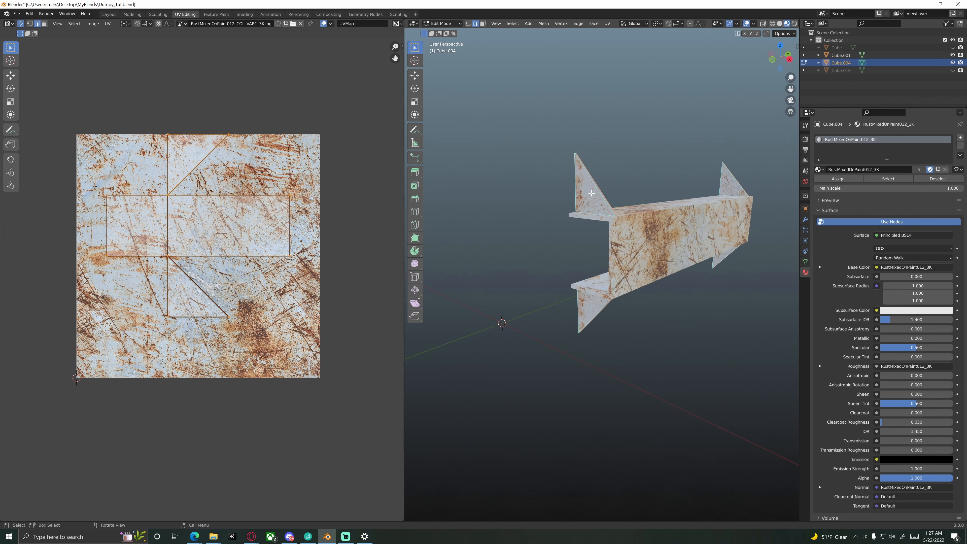
{"action": "mouse_move", "coordinate": [605, 235]}
{"action": "middle_mouse_down"}
{"action": "mouse_move", "coordinate": [621, 296]}
{"action": "mouse_move", "coordinate": [614, 292]}
{"action": "middle_mouse_up"}
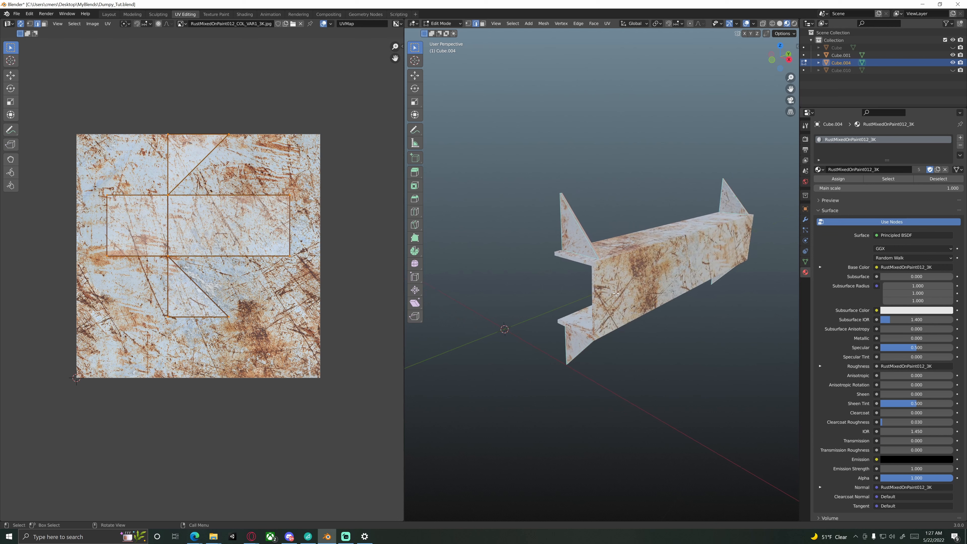
{"action": "key", "text": "ctrl+e"}
{"action": "left_click", "coordinate": [618, 297]}
Select all gusset geometry, unwrap it, and return to Object Mode with the gussets deselected.
{"action": "key", "text": "ctrl+l"}
{"action": "key", "text": "u"}
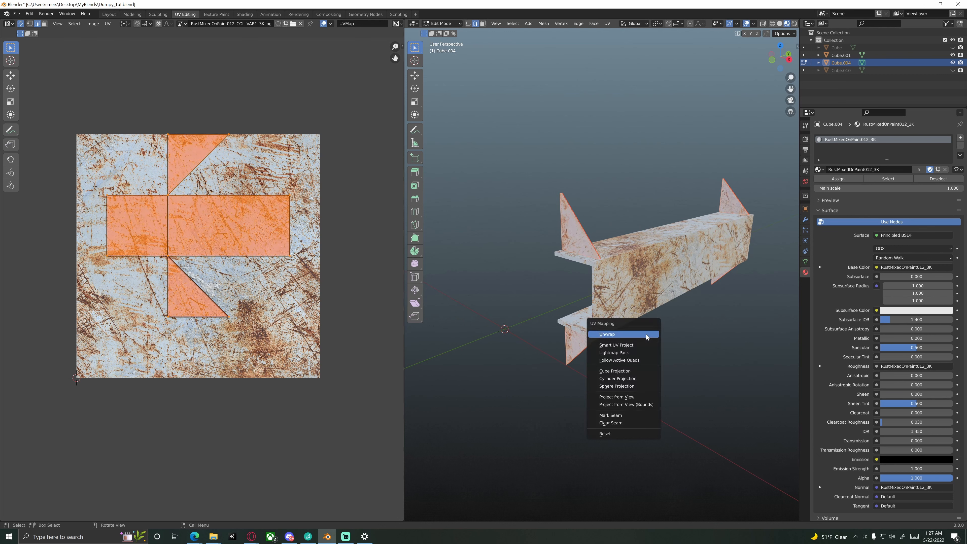
{"action": "left_click", "coordinate": [647, 335]}
{"action": "key", "text": "Tab"}
{"action": "left_click", "coordinate": [639, 356]}
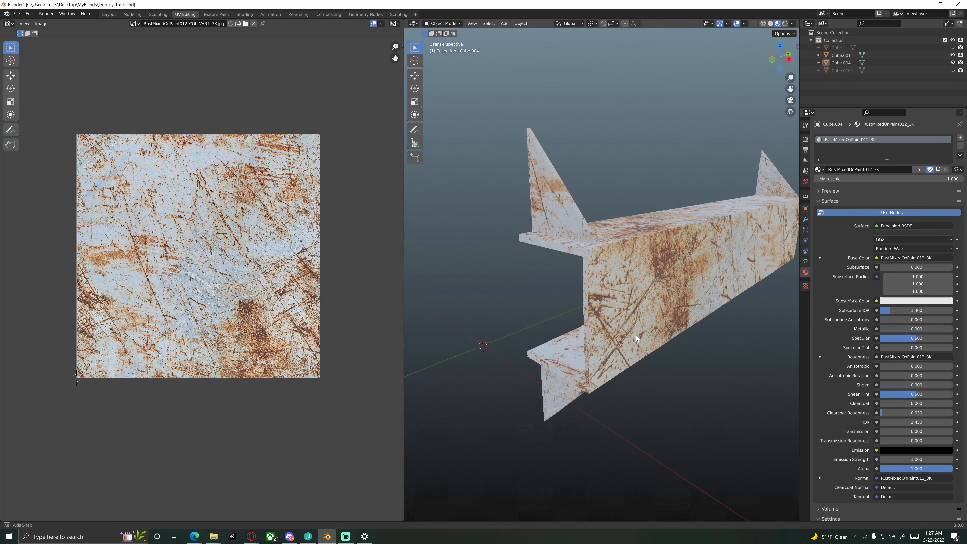
Unhide all dumpster parts and inspect the textured gussets on the side of the dumpster.
{"action": "mouse_move", "coordinate": [636, 336]}
{"action": "middle_mouse_down"}
{"action": "mouse_move", "coordinate": [615, 334]}
{"action": "mouse_move", "coordinate": [650, 337]}
{"action": "middle_mouse_up"}
{"action": "scroll", "coordinate": [639, 332], "scroll_direction": "down", "scroll_amount": 6}
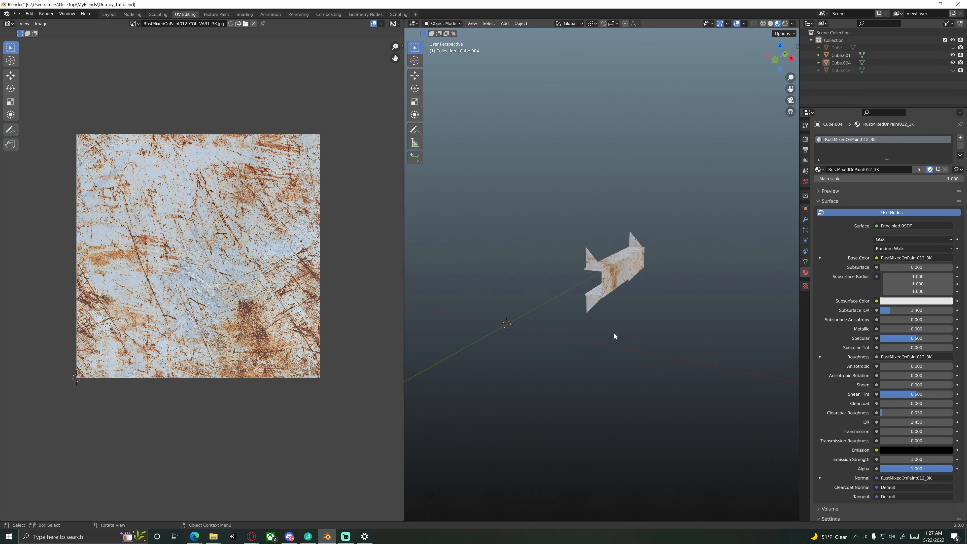
{"action": "key", "text": "alt+h"}
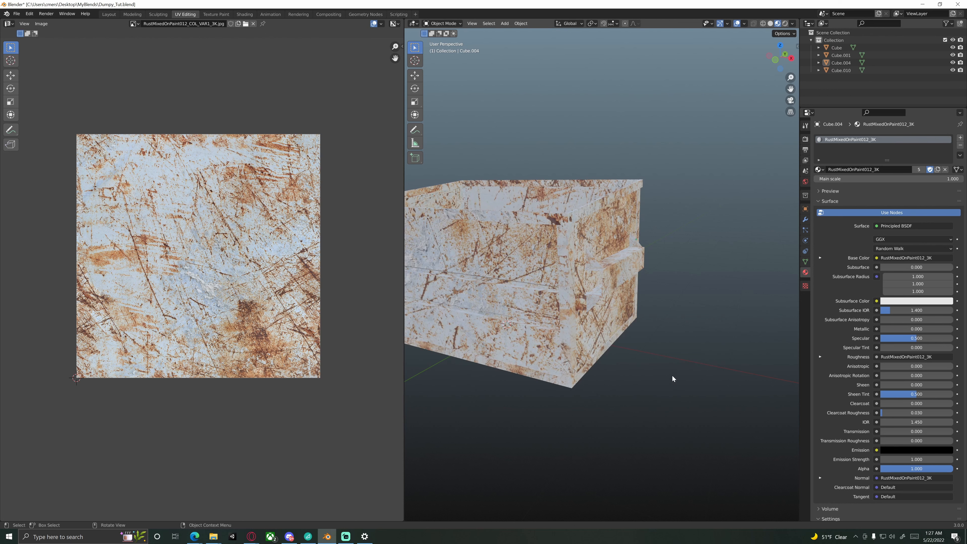
{"action": "left_click", "coordinate": [589, 263]}
{"action": "scroll", "coordinate": [607, 294], "scroll_direction": "up", "scroll_amount": 5}
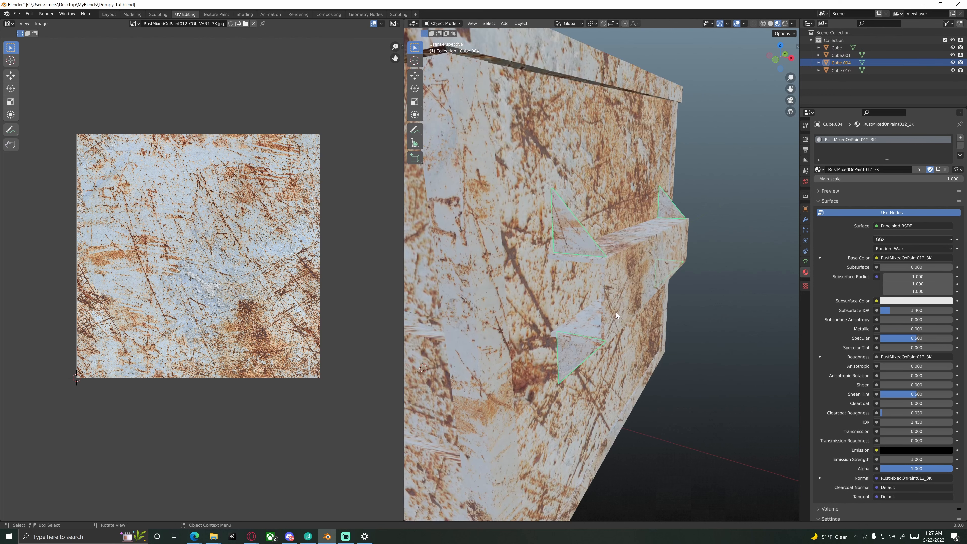
{"action": "middle_click_drag", "start_coordinate": [619, 303], "coordinate": [581, 249]}
{"action": "scroll", "coordinate": [604, 303], "scroll_direction": "down", "scroll_amount": 4}
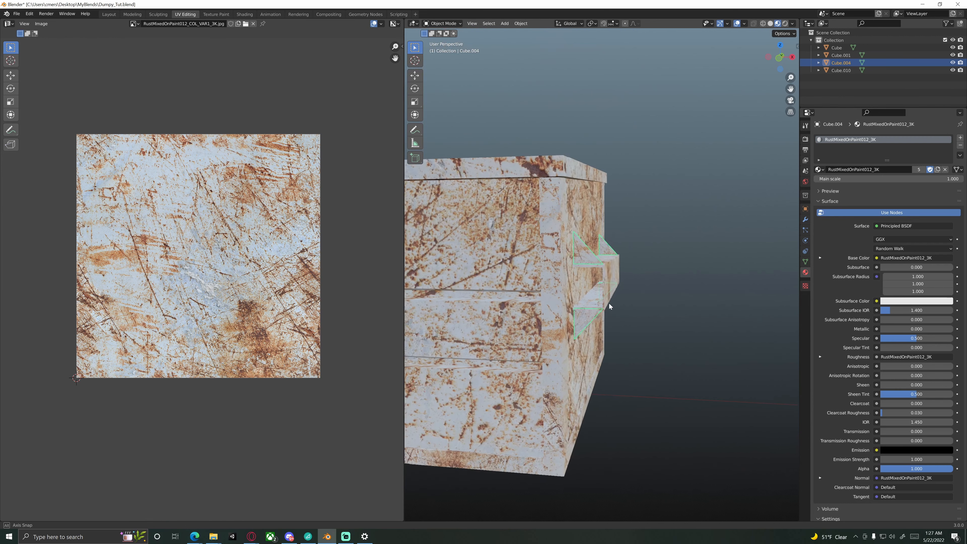
{"action": "middle_click_drag", "start_coordinate": [609, 304], "coordinate": [583, 257]}
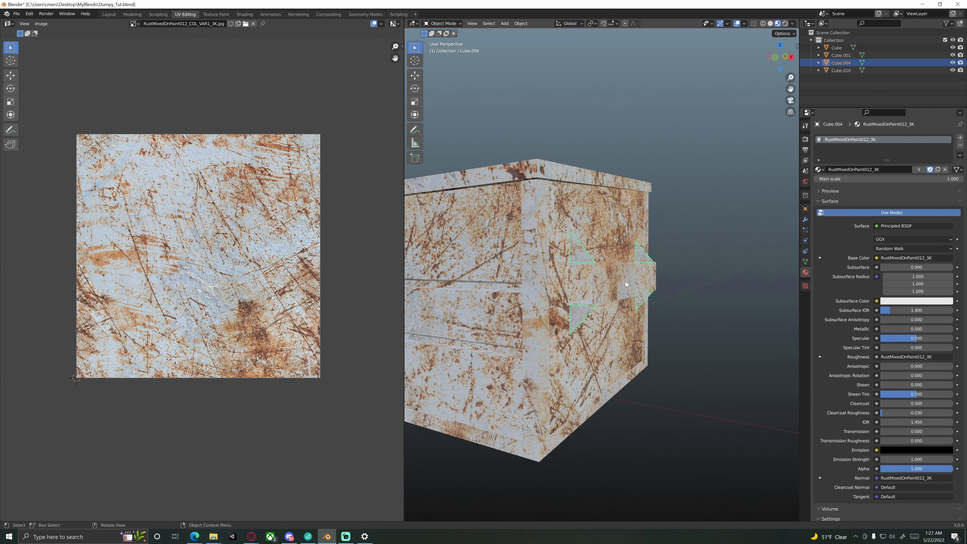
{"action": "scroll", "coordinate": [511, 379], "scroll_direction": "down", "scroll_amount": 3}
{"action": "scroll", "coordinate": [584, 361], "scroll_direction": "up", "scroll_amount": 6}
Join the gussets into the channel bracket Cube.001 as one object and clear the selection.
{"action": "left_click", "coordinate": [714, 364]}
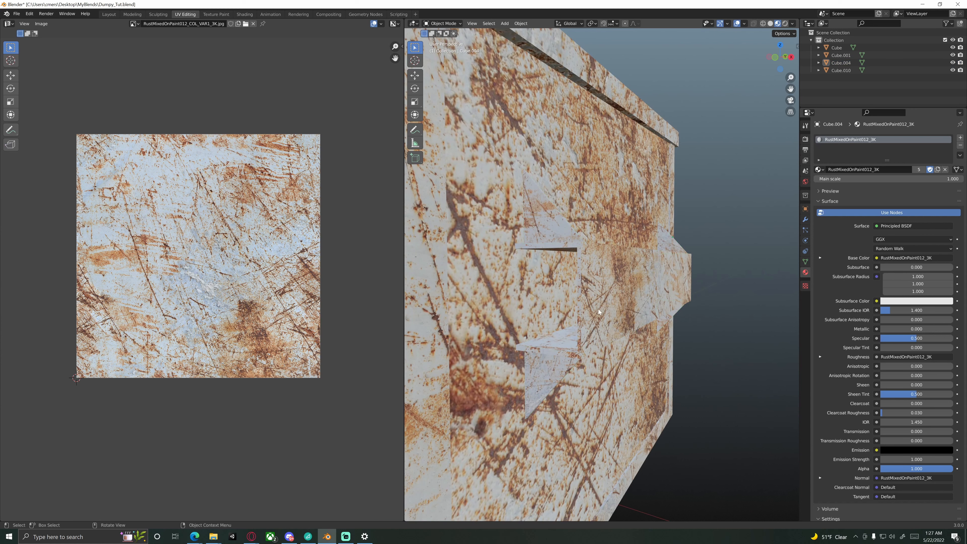
{"action": "middle_click_drag", "start_coordinate": [598, 309], "coordinate": [547, 279]}
{"action": "left_click", "coordinate": [569, 331]}
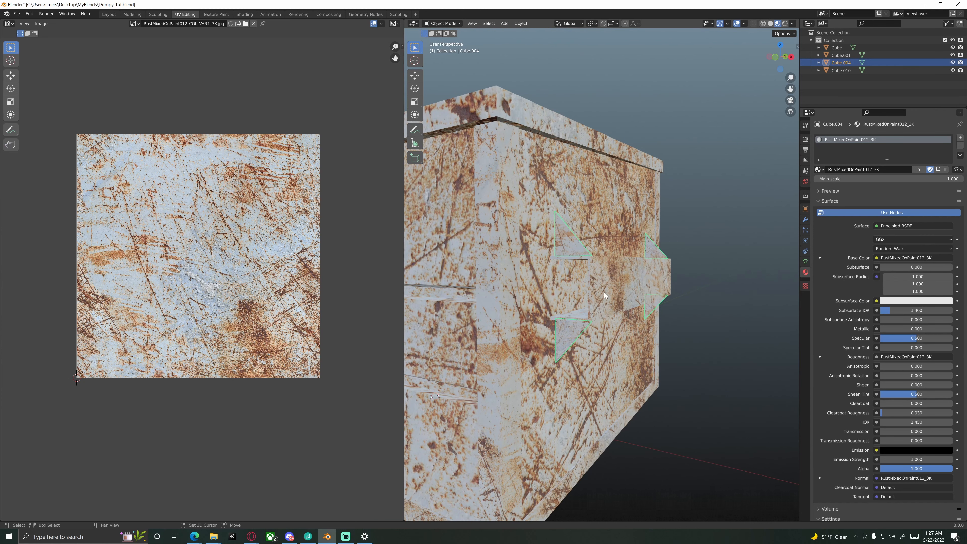
{"action": "left_click", "coordinate": [661, 370]}
{"action": "left_click", "coordinate": [568, 330]}
{"action": "left_click", "coordinate": [611, 296], "text": "shift"}
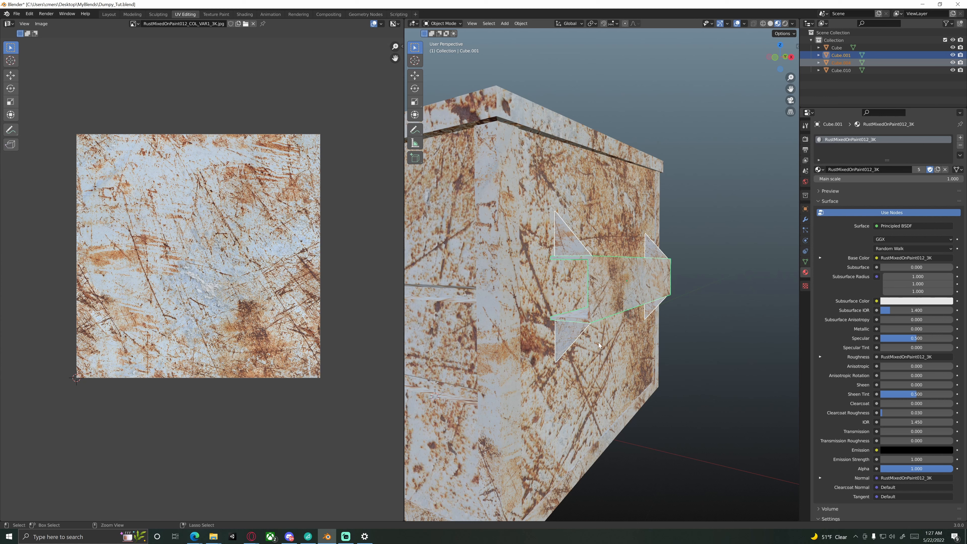
{"action": "key", "text": "ctrl+j"}
{"action": "left_click", "coordinate": [663, 325]}
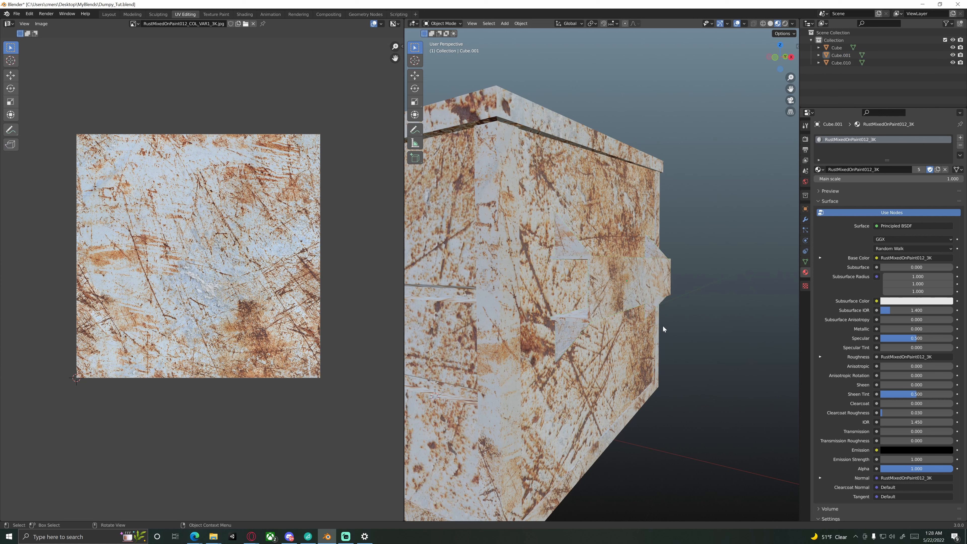
Enter Edit Mode on the joined bracket Cube.001 and examine its UV layout over the rust texture.
{"action": "left_click", "coordinate": [621, 288]}
{"action": "key", "text": "Tab"}
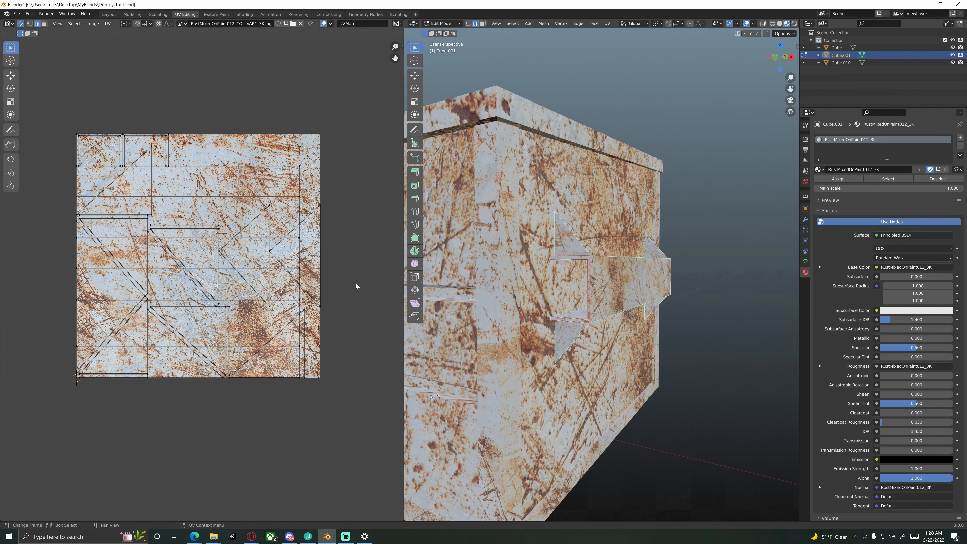
{"action": "scroll", "coordinate": [342, 291], "scroll_direction": "down", "scroll_amount": 2}
{"action": "scroll", "coordinate": [339, 298], "scroll_direction": "up", "scroll_amount": 4}
{"action": "scroll", "coordinate": [380, 282], "scroll_direction": "down", "scroll_amount": 3}
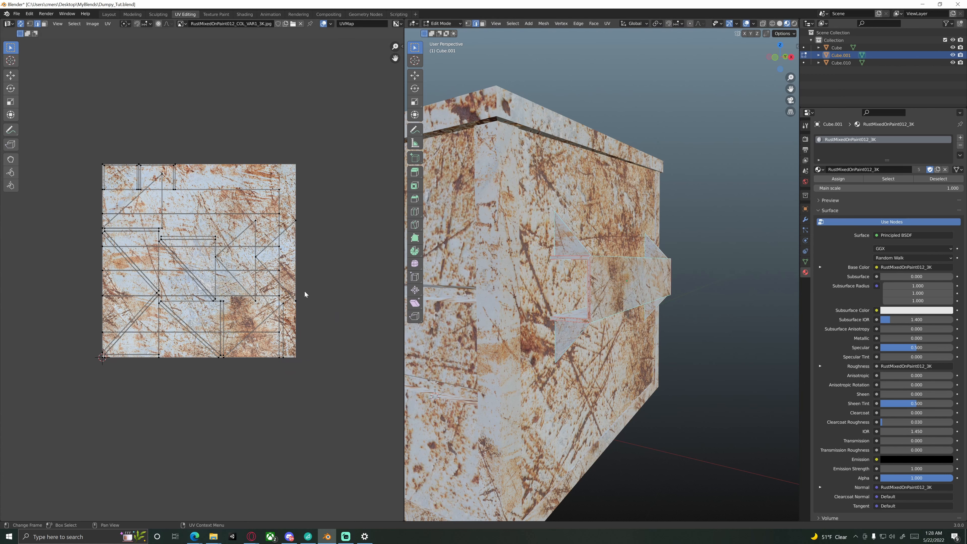
{"action": "scroll", "coordinate": [282, 274], "scroll_direction": "up", "scroll_amount": 3}
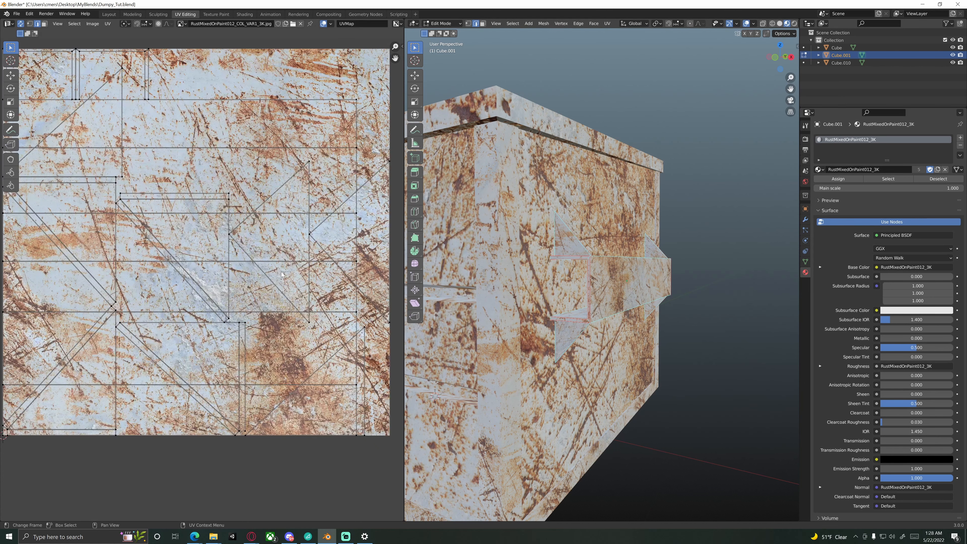
{"action": "scroll", "coordinate": [285, 268], "scroll_direction": "down", "scroll_amount": 3}
{"action": "scroll", "coordinate": [289, 271], "scroll_direction": "up", "scroll_amount": 3}
{"action": "scroll", "coordinate": [244, 266], "scroll_direction": "down", "scroll_amount": 3}
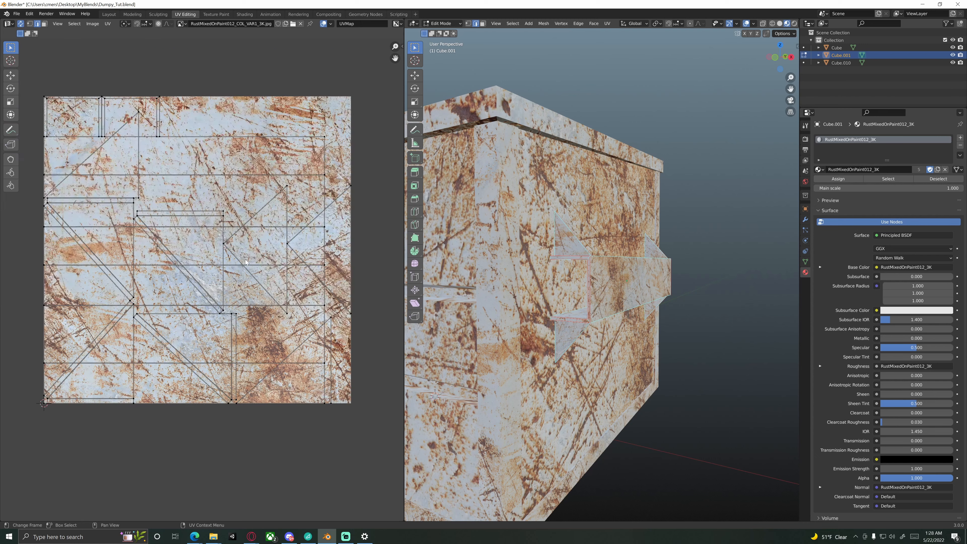
Show all bracket UVs, switch to face selection, and move the triangular UV face at the texture's right edge outside its upper-right corner.
{"action": "key", "text": "a"}
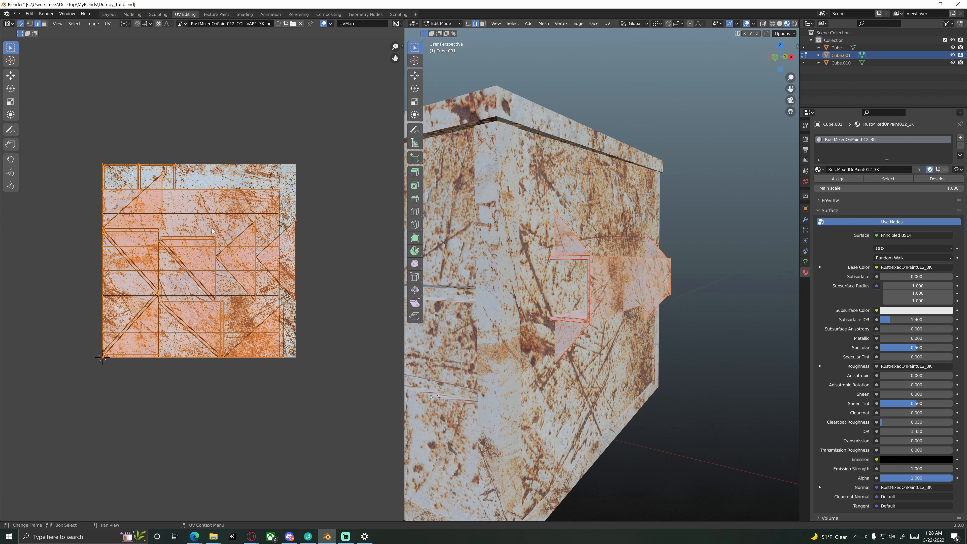
{"action": "key", "text": "3"}
{"action": "left_click", "coordinate": [293, 270]}
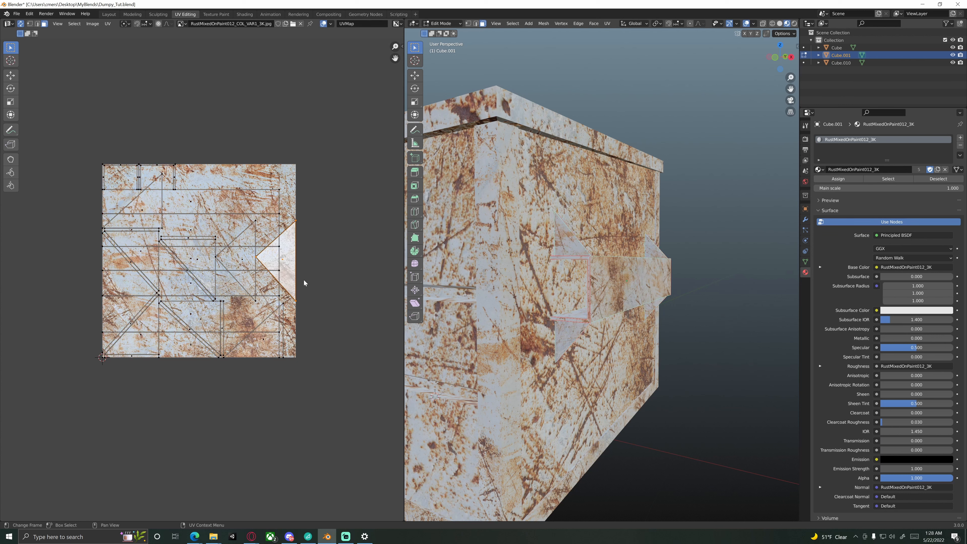
{"action": "key", "text": "g"}
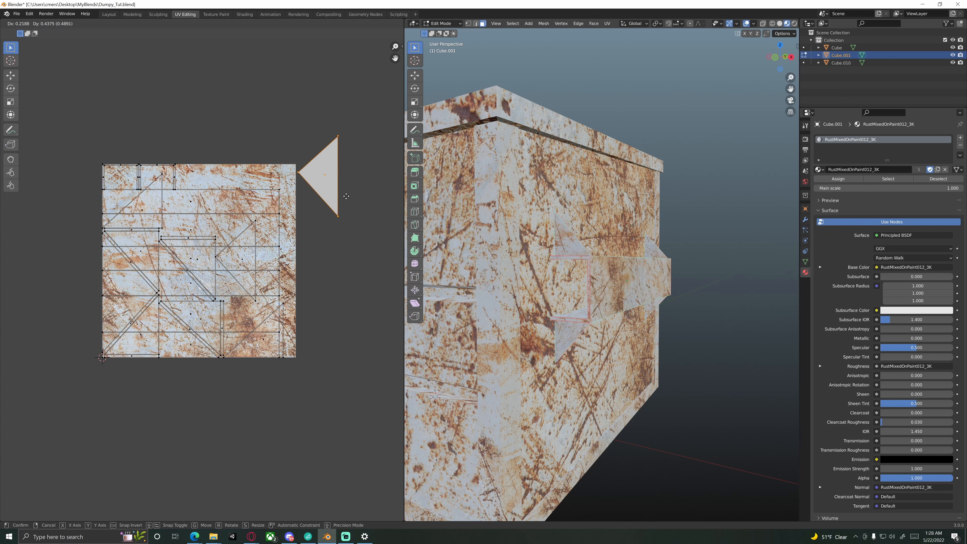
{"action": "left_click", "coordinate": [346, 192]}
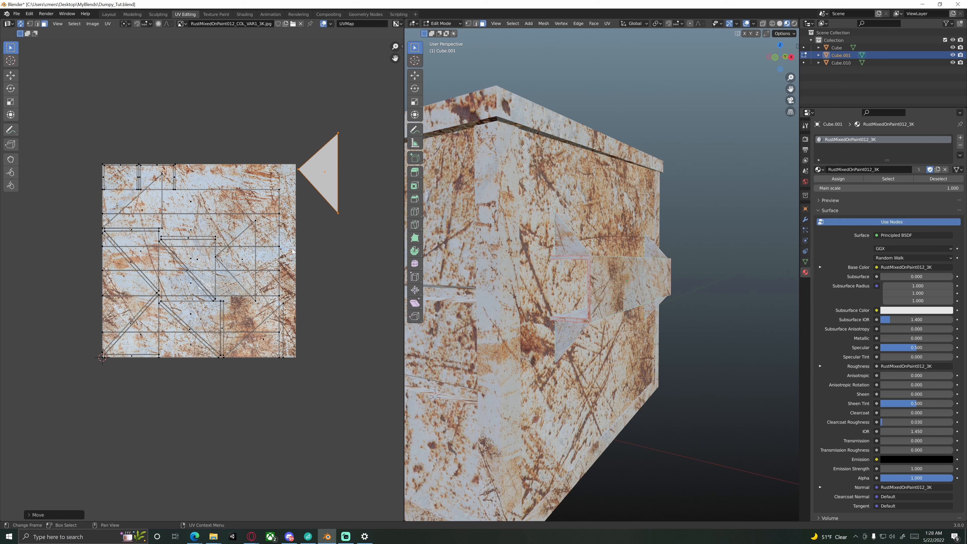
Move a second triangular gusset UV face outside the texture, directly below the first one.
{"action": "scroll", "coordinate": [598, 281], "scroll_direction": "up", "scroll_amount": 5}
{"action": "scroll", "coordinate": [598, 281], "scroll_direction": "down", "scroll_amount": 4}
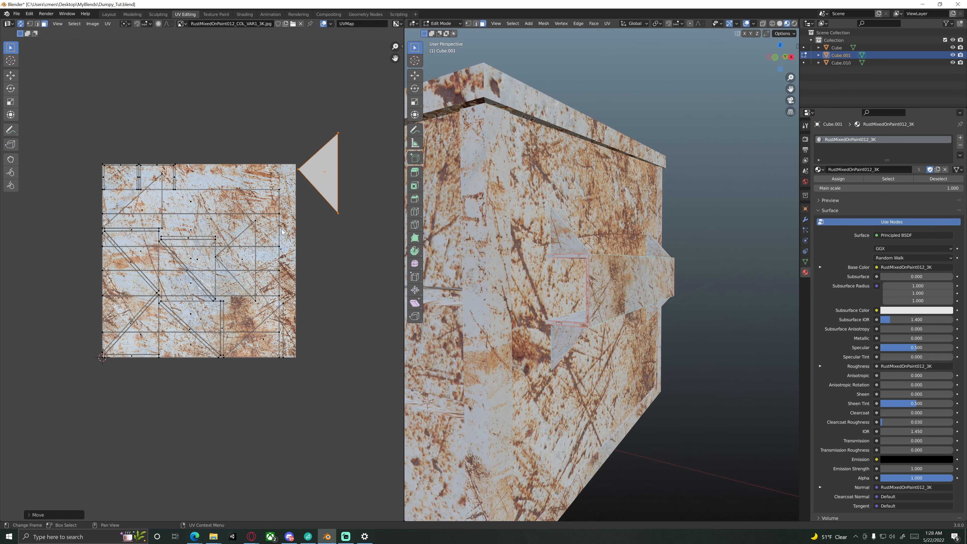
{"action": "scroll", "coordinate": [274, 229], "scroll_direction": "down", "scroll_amount": 3}
{"action": "scroll", "coordinate": [233, 248], "scroll_direction": "up", "scroll_amount": 4}
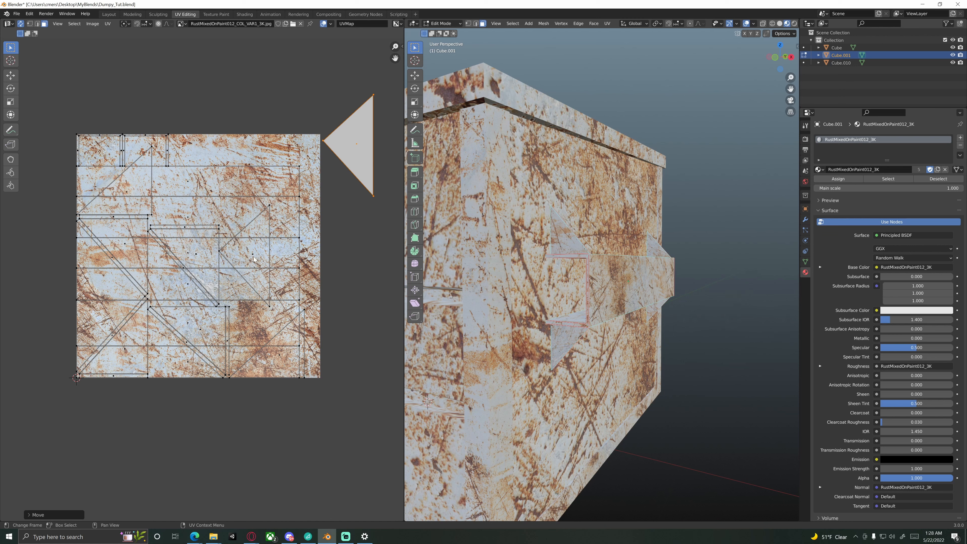
{"action": "key", "text": "ctrl+z"}
{"action": "key", "text": "g"}
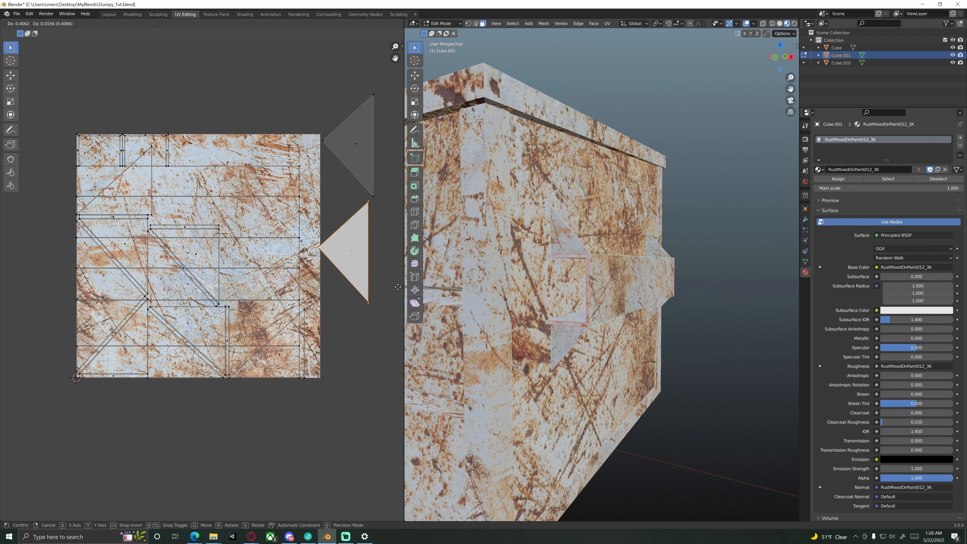
{"action": "left_click", "coordinate": [401, 291]}
Undo the last UV face move and examine the narrow and triangular faces that make up the central gusset's UV island.
{"action": "key", "text": "ctrl+z"}
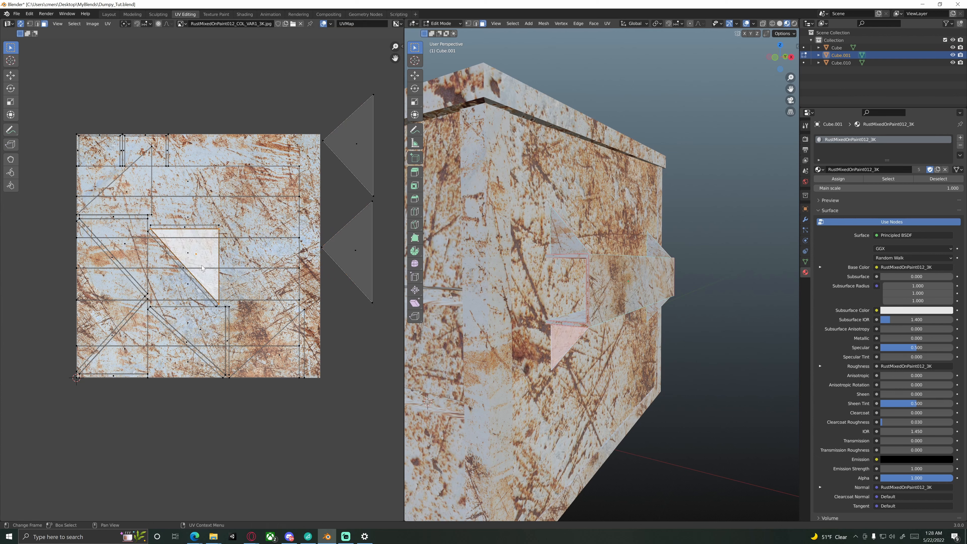
{"action": "scroll", "coordinate": [233, 294], "scroll_direction": "down", "scroll_amount": 3}
{"action": "scroll", "coordinate": [203, 270], "scroll_direction": "up", "scroll_amount": 4}
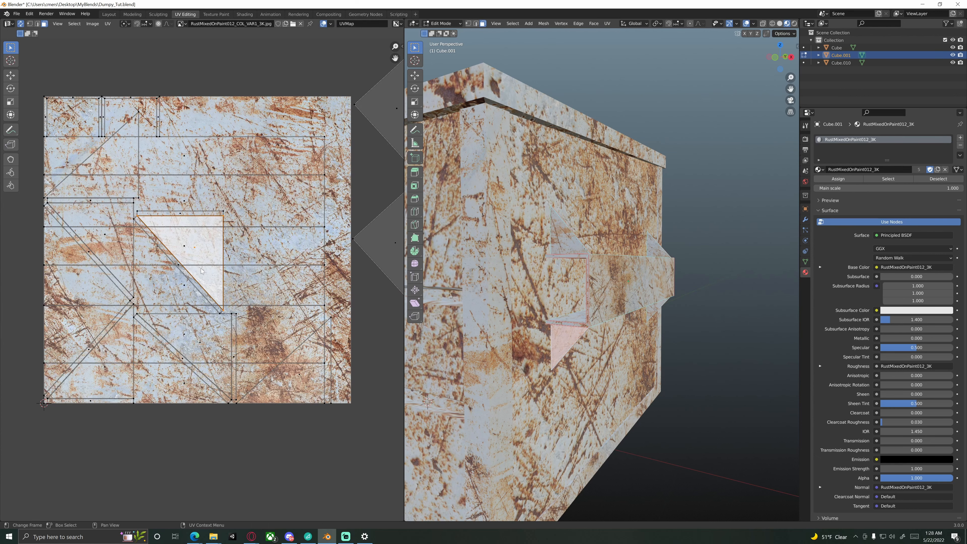
{"action": "scroll", "coordinate": [195, 259], "scroll_direction": "up", "scroll_amount": 2}
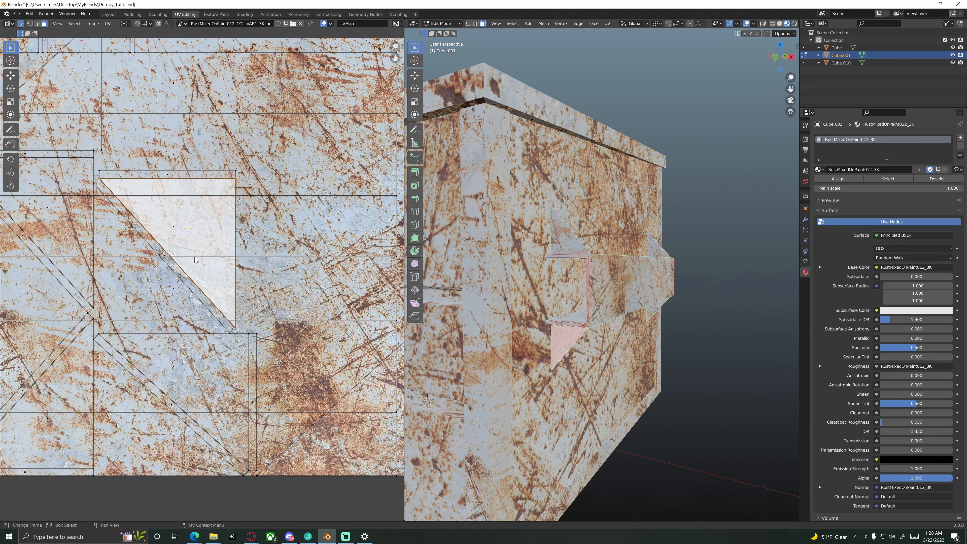
{"action": "scroll", "coordinate": [194, 260], "scroll_direction": "down", "scroll_amount": 2}
{"action": "middle_click_drag", "start_coordinate": [194, 261], "coordinate": [224, 256]}
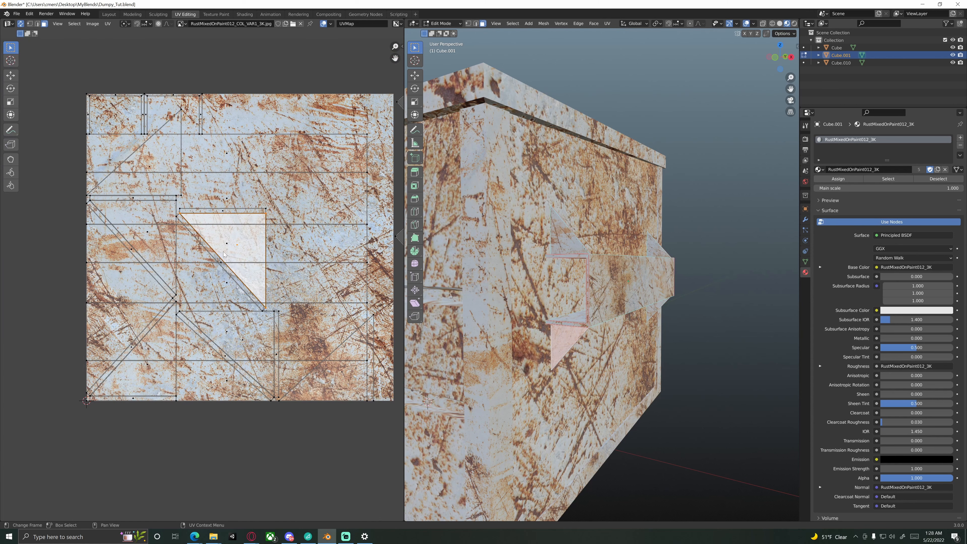
{"action": "scroll", "coordinate": [223, 226], "scroll_direction": "up", "scroll_amount": 4}
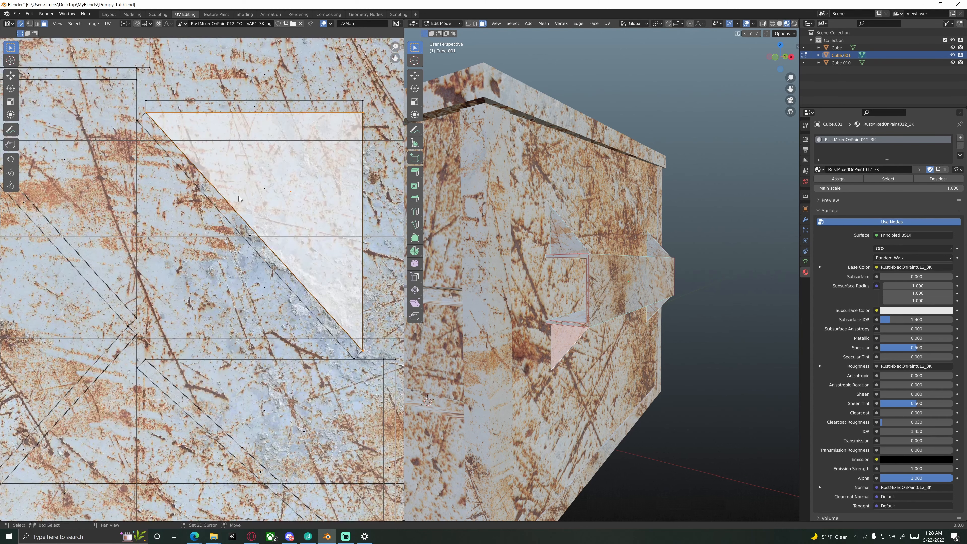
{"action": "left_click", "coordinate": [227, 145]}
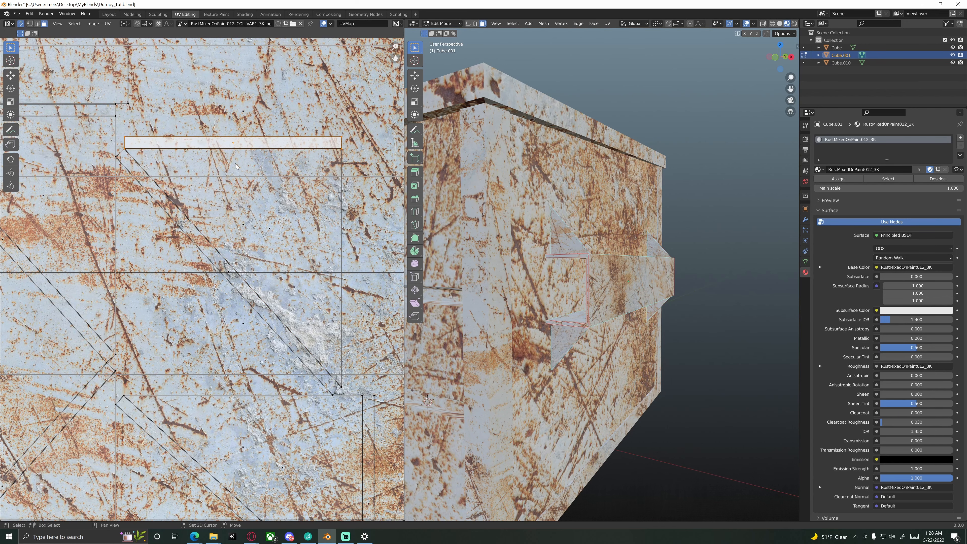
{"action": "left_click", "coordinate": [242, 228], "text": "shift"}
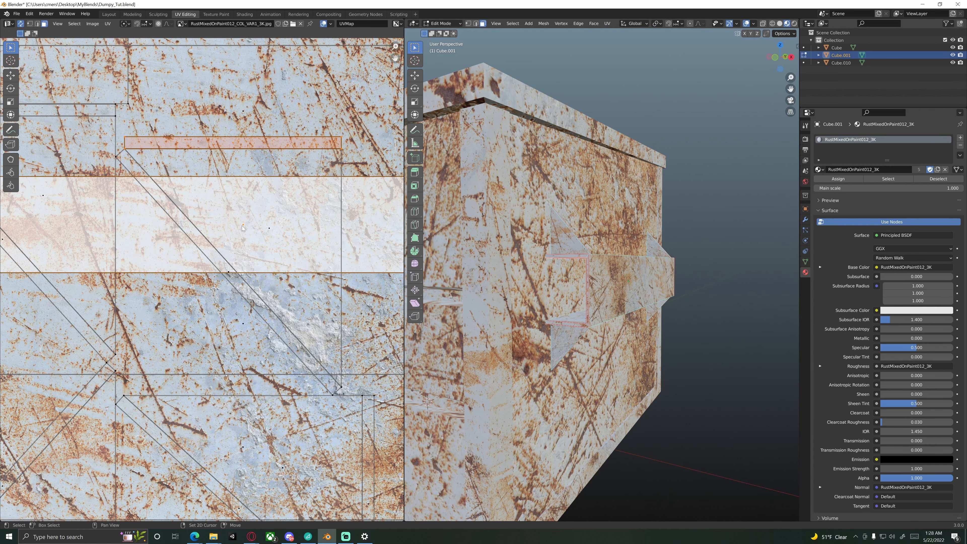
{"action": "left_click", "coordinate": [241, 148]}
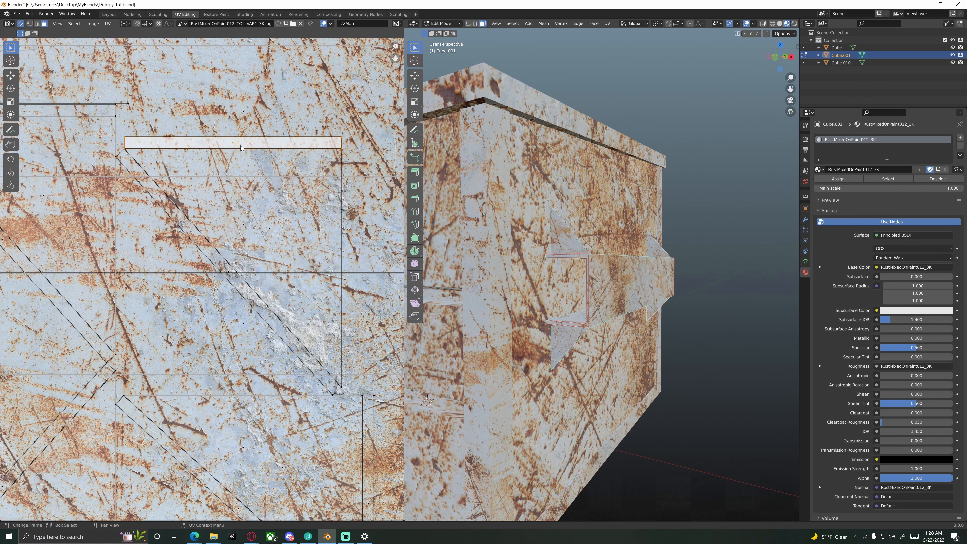
{"action": "left_click", "coordinate": [270, 231], "text": "shift"}
{"action": "left_click", "coordinate": [228, 273], "text": "shift"}
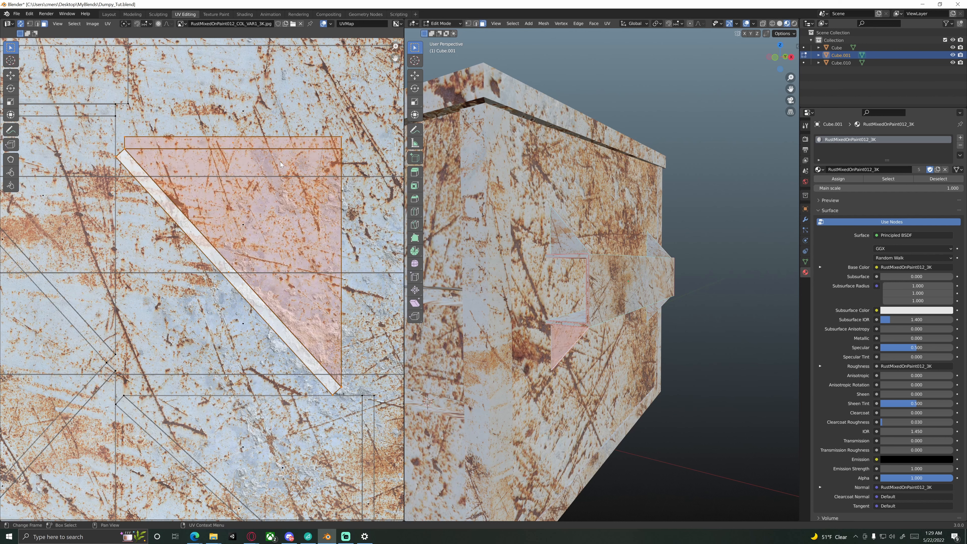
{"action": "left_click", "coordinate": [265, 237]}
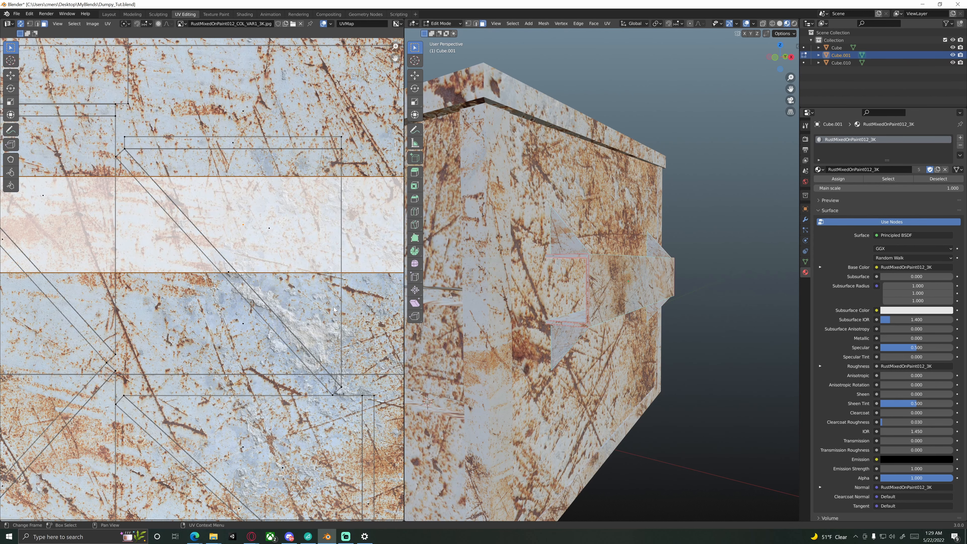
Select the central gusset's whole linked UV island and move it outside the texture, below the two separated triangular faces.
{"action": "scroll", "coordinate": [319, 265], "scroll_direction": "down", "scroll_amount": 7}
{"action": "scroll", "coordinate": [249, 209], "scroll_direction": "up", "scroll_amount": 3}
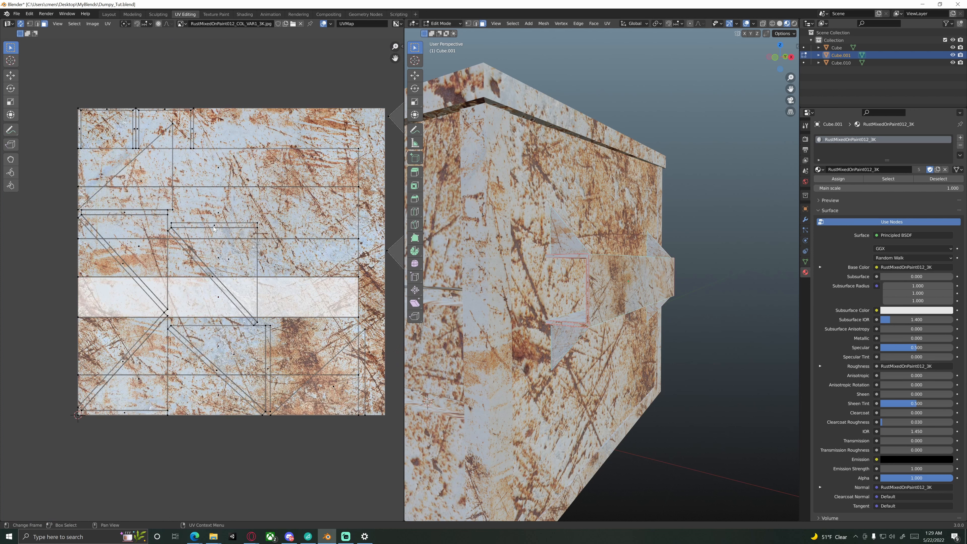
{"action": "key", "text": "l"}
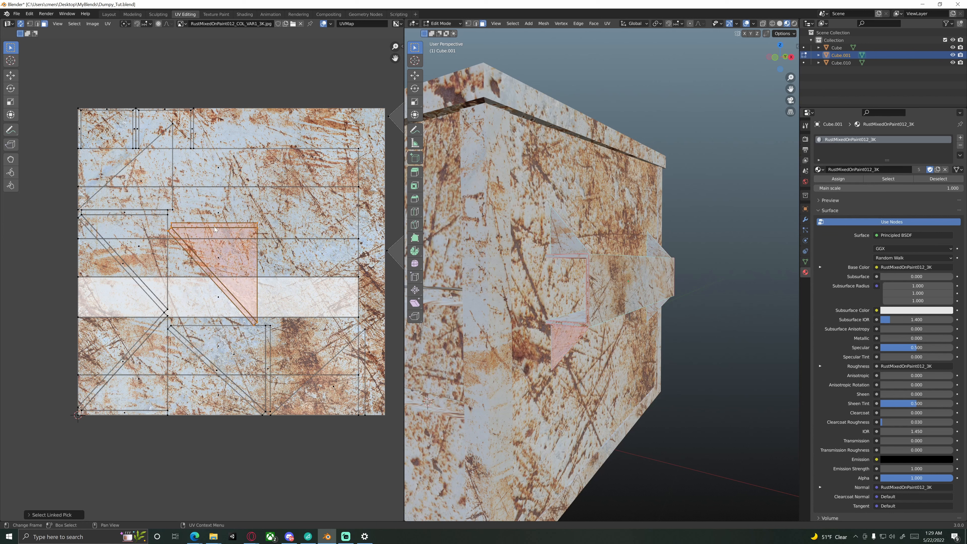
{"action": "key", "text": "g"}
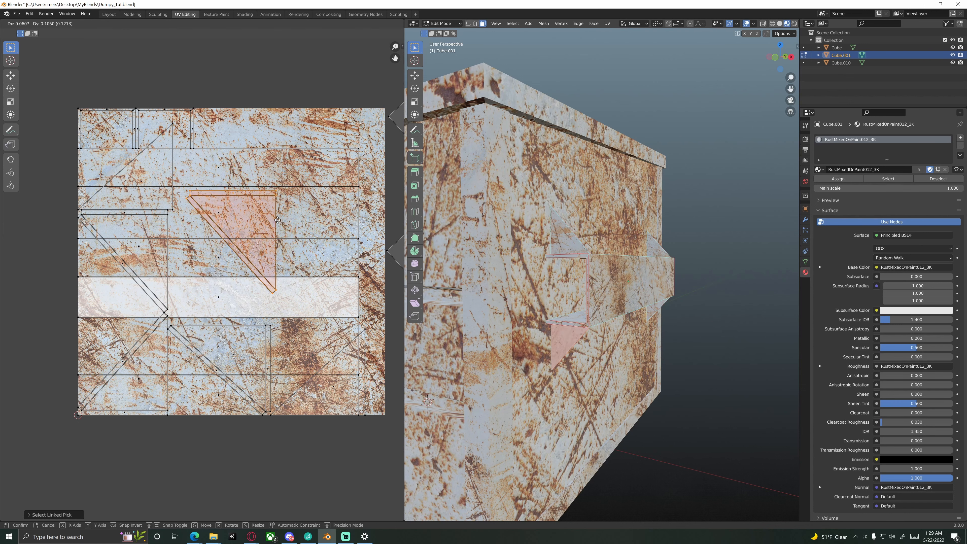
{"action": "scroll", "coordinate": [240, 275], "scroll_direction": "down", "scroll_amount": 3}
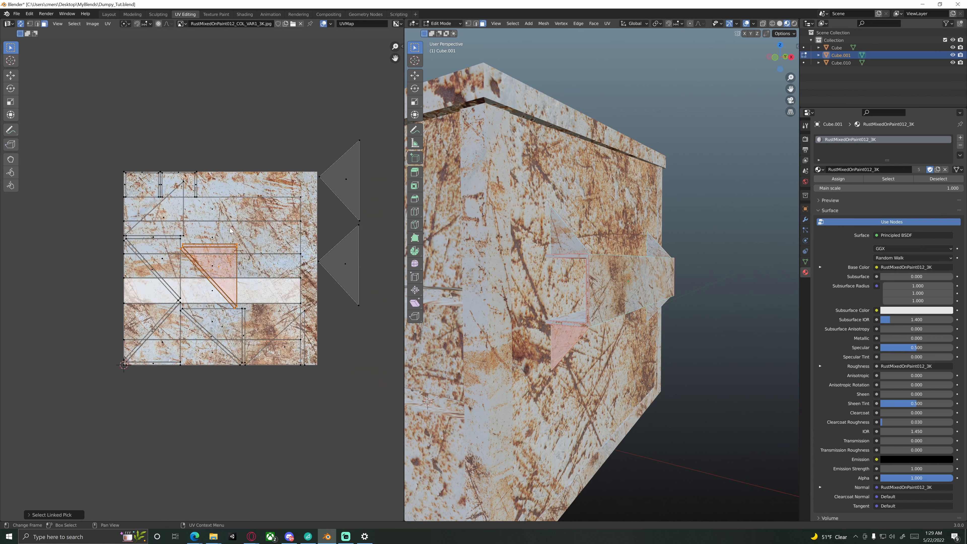
{"action": "left_click", "coordinate": [354, 333]}
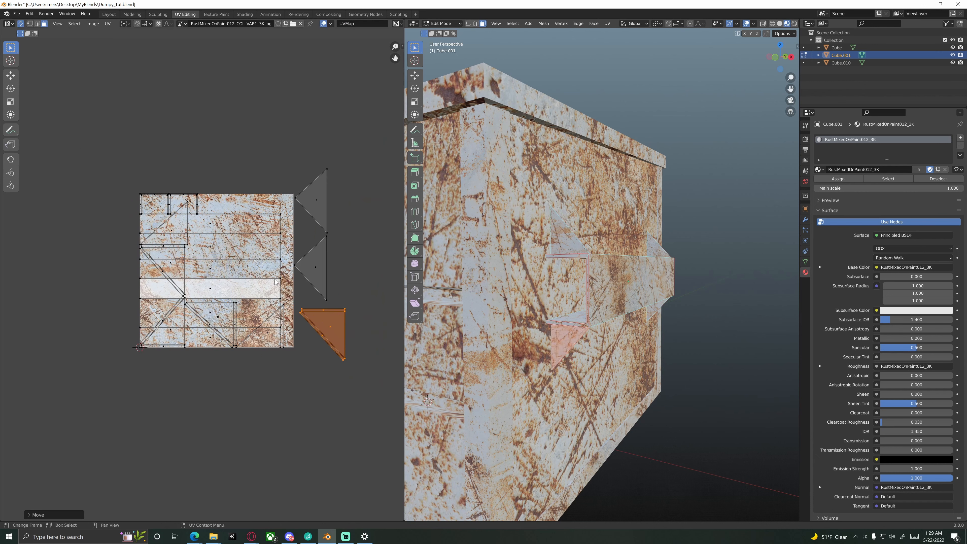
{"action": "scroll", "coordinate": [251, 260], "scroll_direction": "down", "scroll_amount": 2, "text": "ctrl"}
{"action": "middle_click_drag", "start_coordinate": [250, 259], "coordinate": [249, 258]}
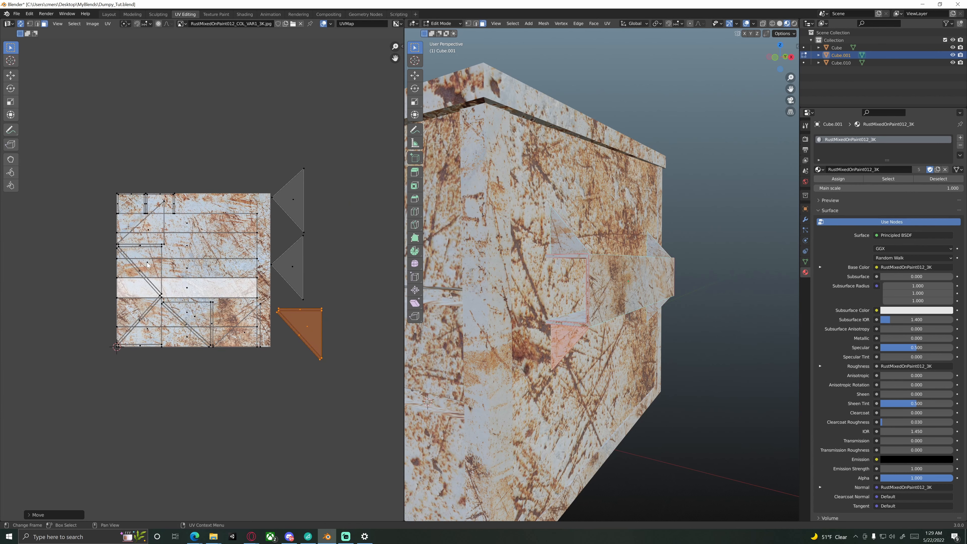
{"action": "key", "text": "l"}
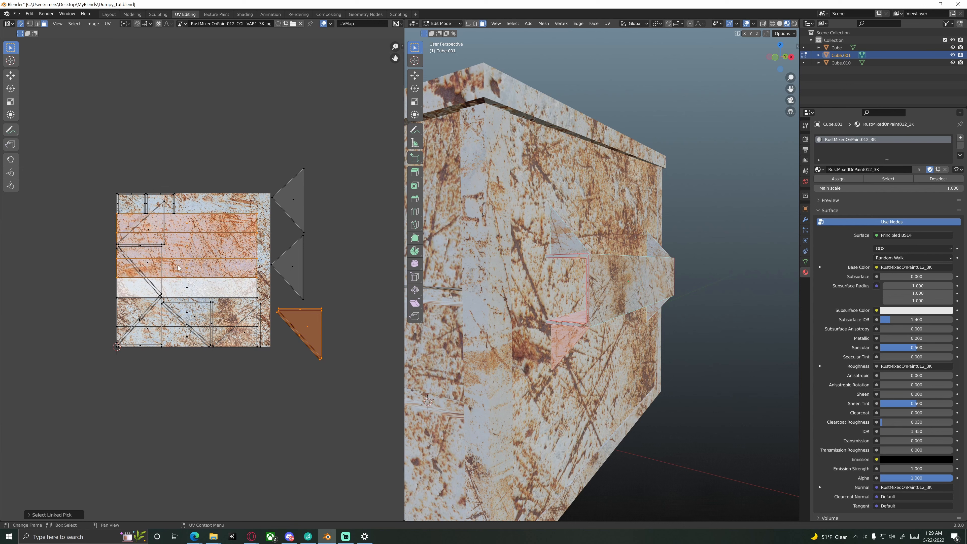
{"action": "key", "text": "g"}
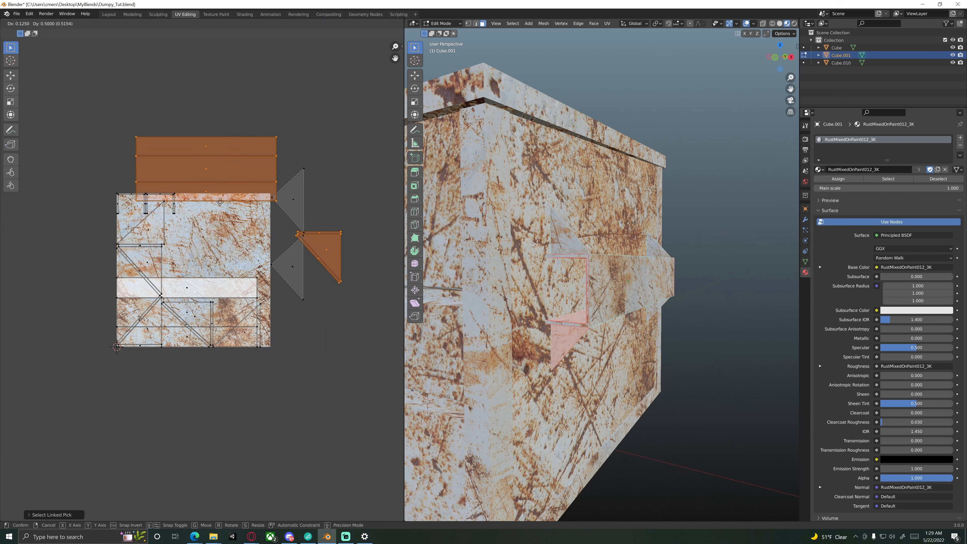
{"action": "right_click", "coordinate": [192, 259]}
{"action": "left_click", "coordinate": [326, 257]}
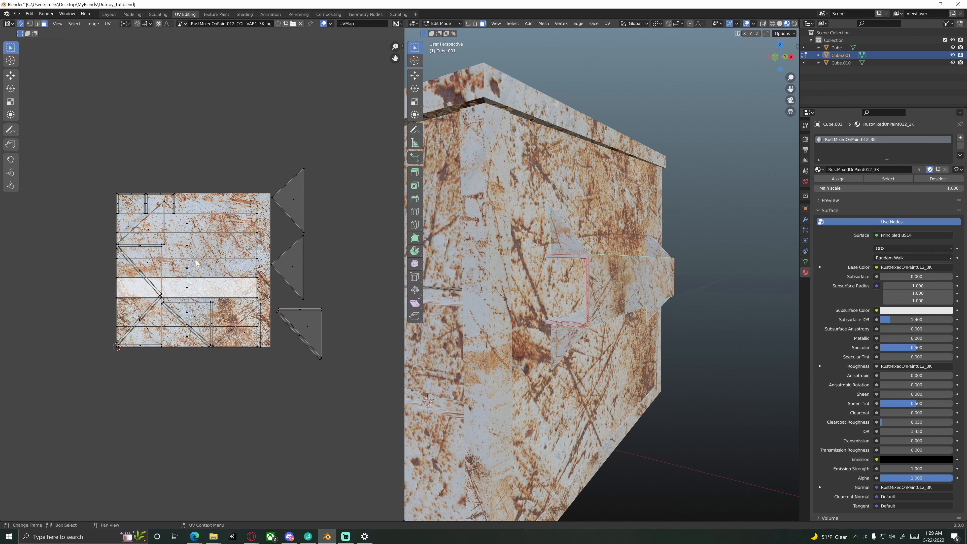
Select the bracket's linked UV island of three horizontal strips, move it directly above the texture, and clear the selection.
{"action": "key", "text": "l"}
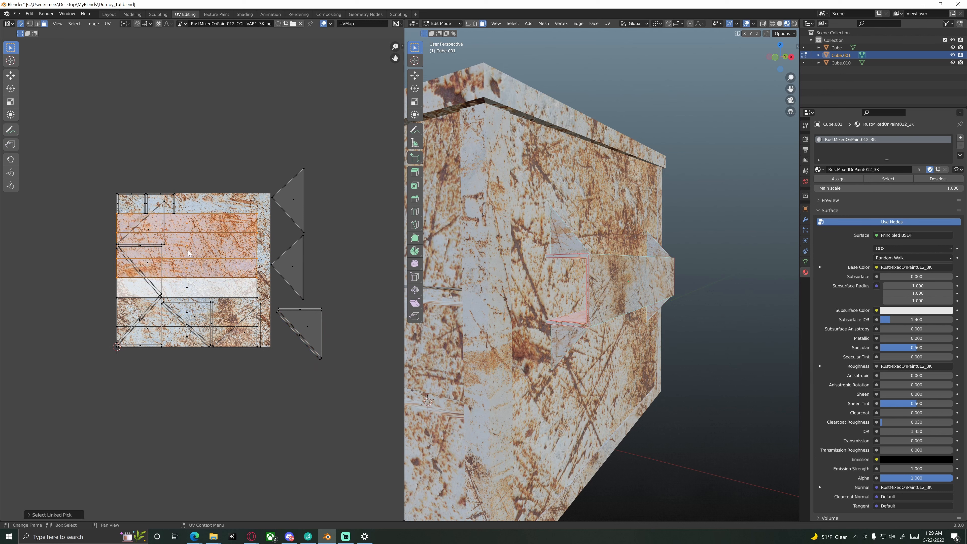
{"action": "key", "text": "g"}
{"action": "left_click", "coordinate": [181, 174]}
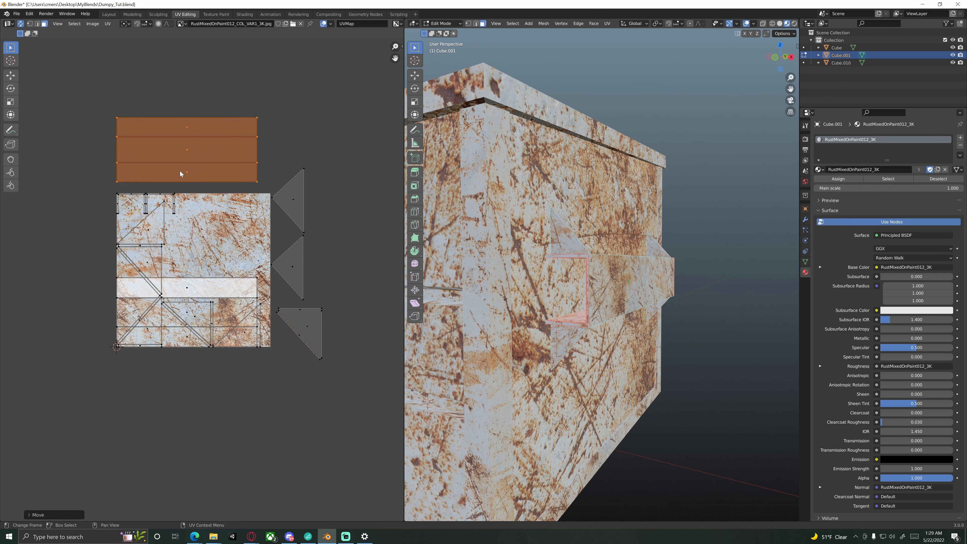
{"action": "left_click", "coordinate": [112, 254]}
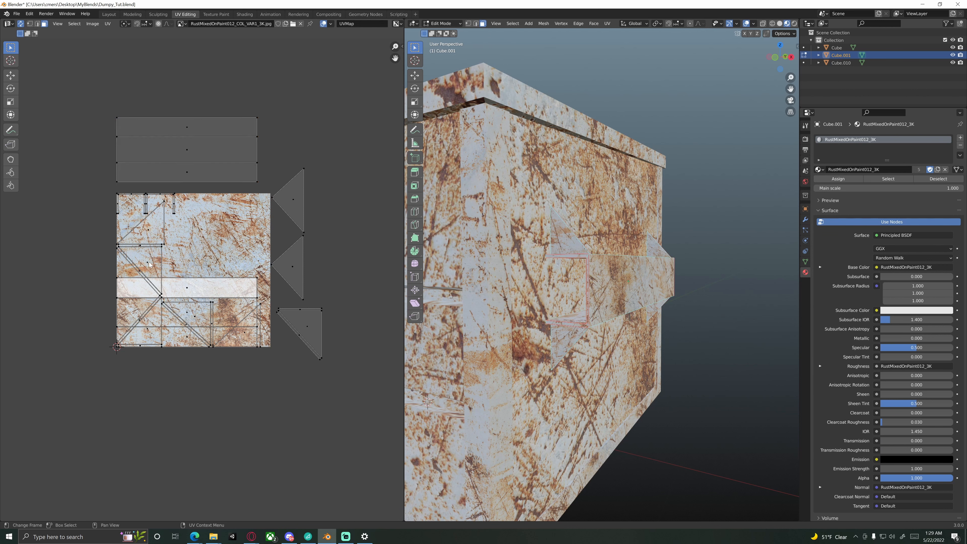
Move the linked gusset UV island at the texture's left edge about 1.0 in X and -0.75 in Y, below the previous gusset island.
{"action": "key", "text": "l"}
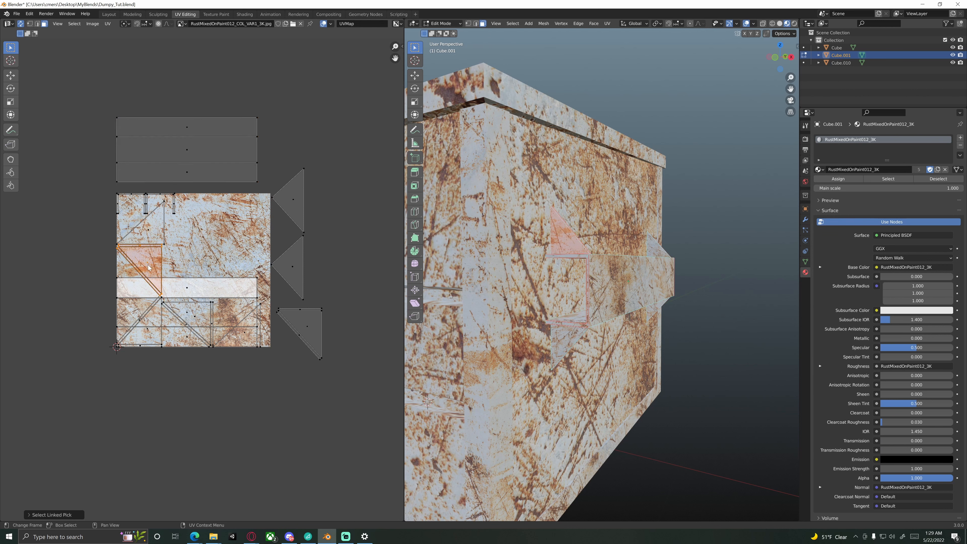
{"action": "key", "text": "g"}
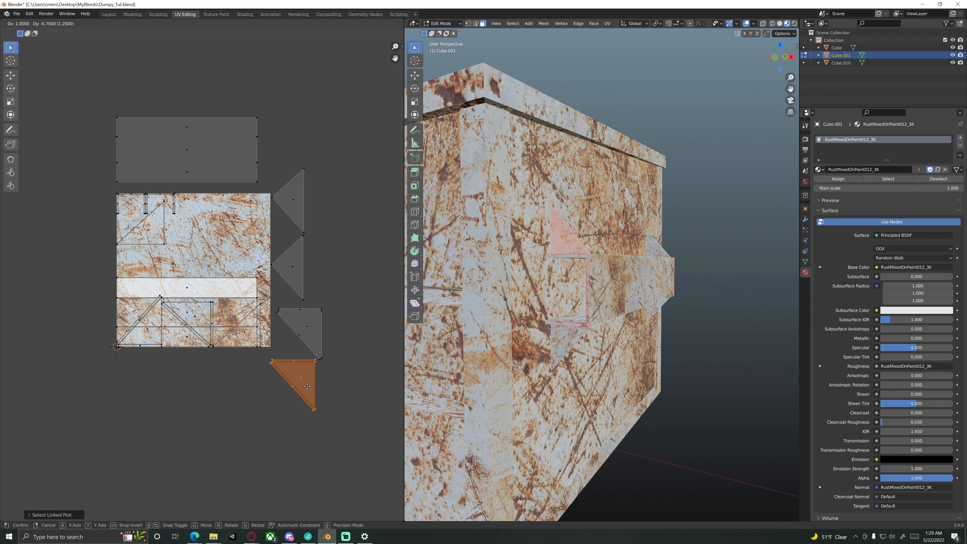
{"action": "left_click", "coordinate": [307, 386]}
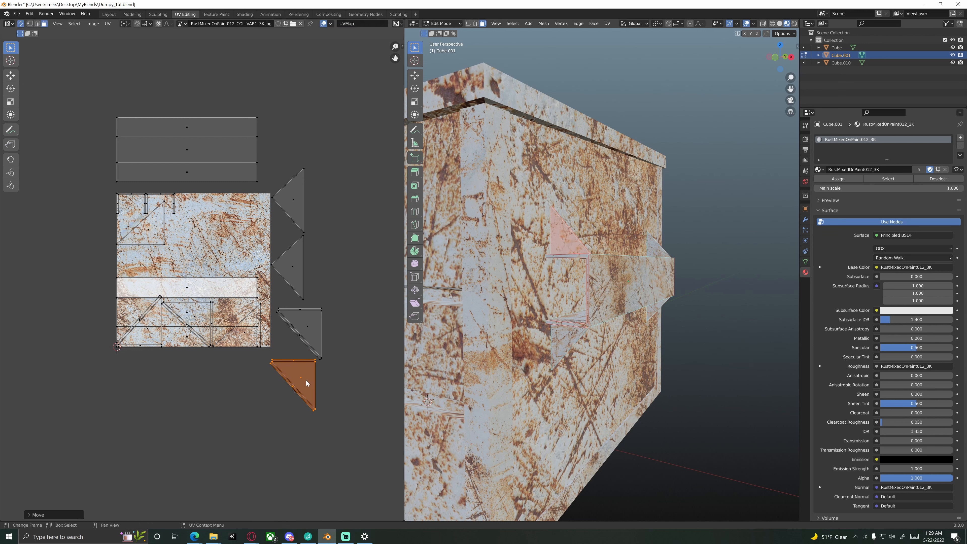
Move the single horizontal strip UV face off the texture to above the three-strip island and deselect it.
{"action": "left_click", "coordinate": [186, 290]}
{"action": "key", "text": "g"}
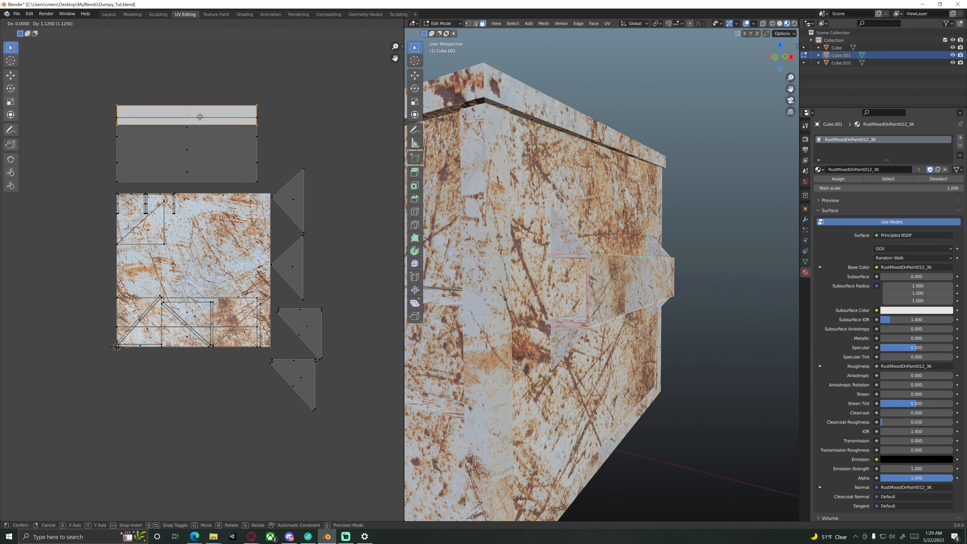
{"action": "left_click", "coordinate": [200, 116]}
{"action": "left_click", "coordinate": [162, 229]}
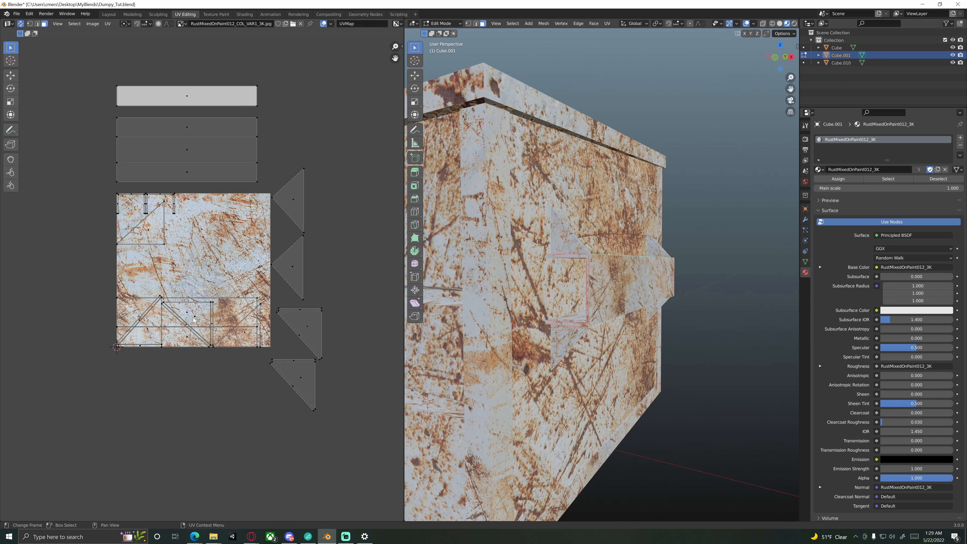
Move the linked gusset UV island from the texture's lower middle to the right of the other separated gusset islands and deselect it.
{"action": "key", "text": "l"}
{"action": "key", "text": "g"}
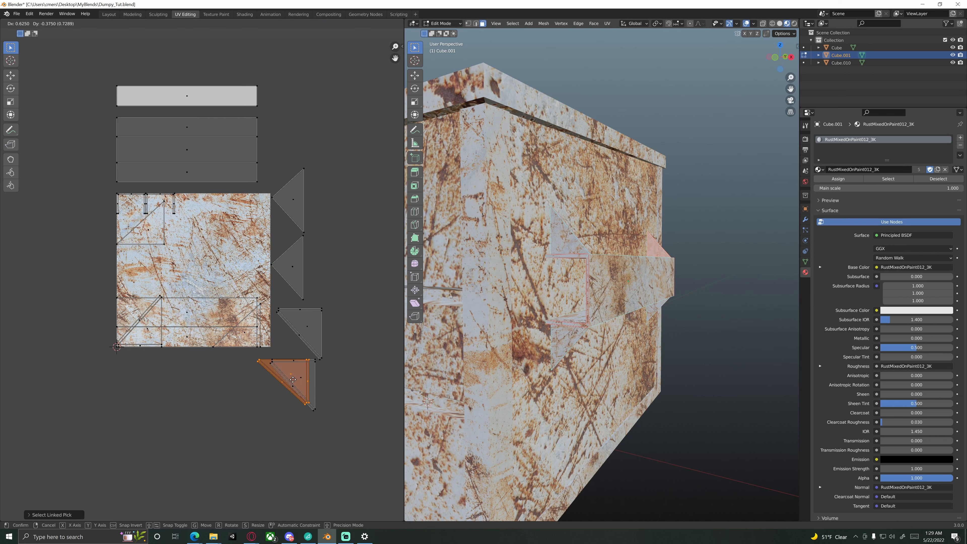
{"action": "left_click", "coordinate": [360, 329]}
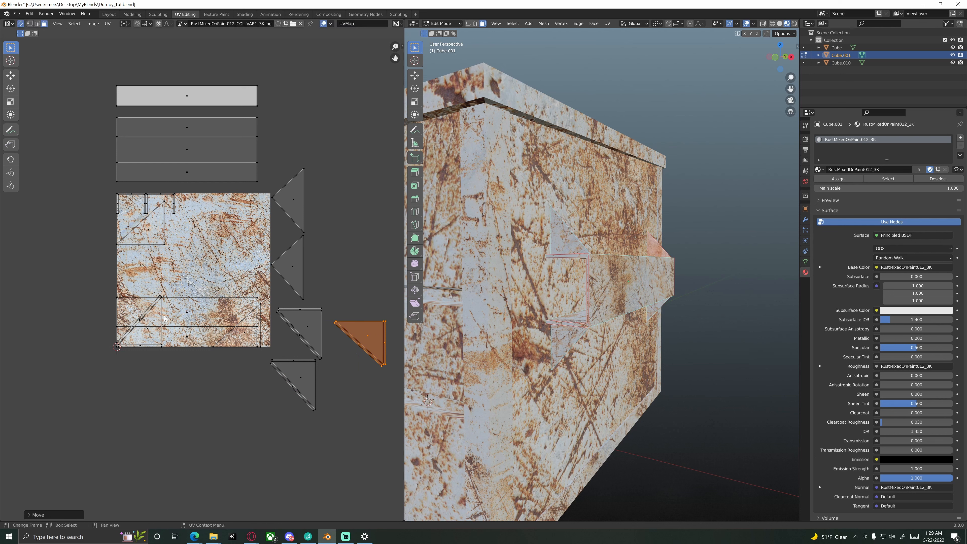
{"action": "left_click", "coordinate": [152, 356]}
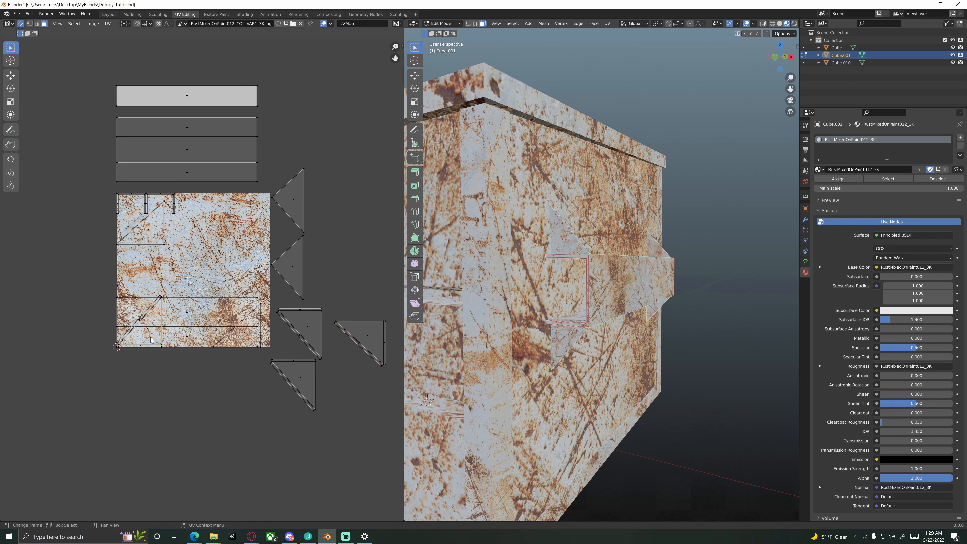
Move the linked two-strip UV island from the texture's lower part to above the single strip face and deselect it.
{"action": "key", "text": "l"}
{"action": "key", "text": "g"}
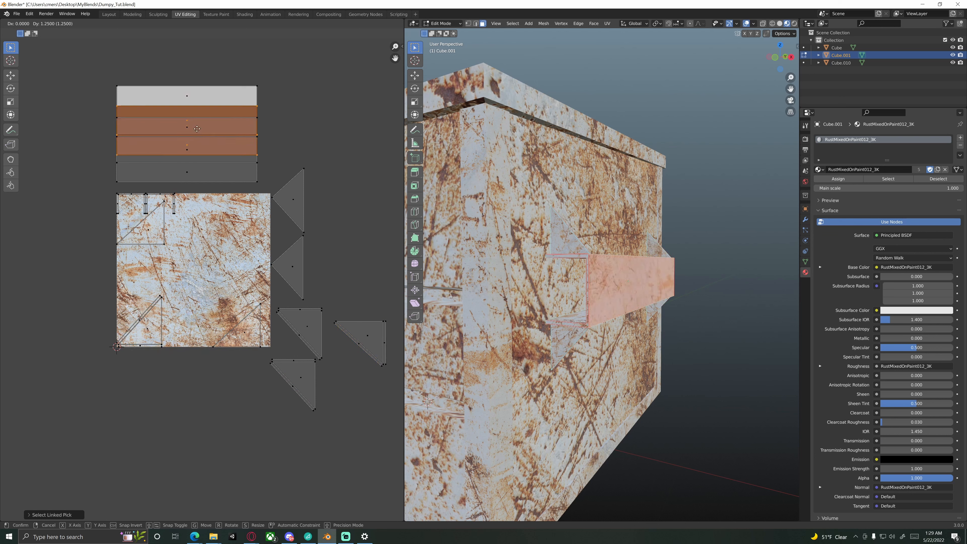
{"action": "left_click", "coordinate": [191, 79]}
{"action": "left_click", "coordinate": [177, 389]}
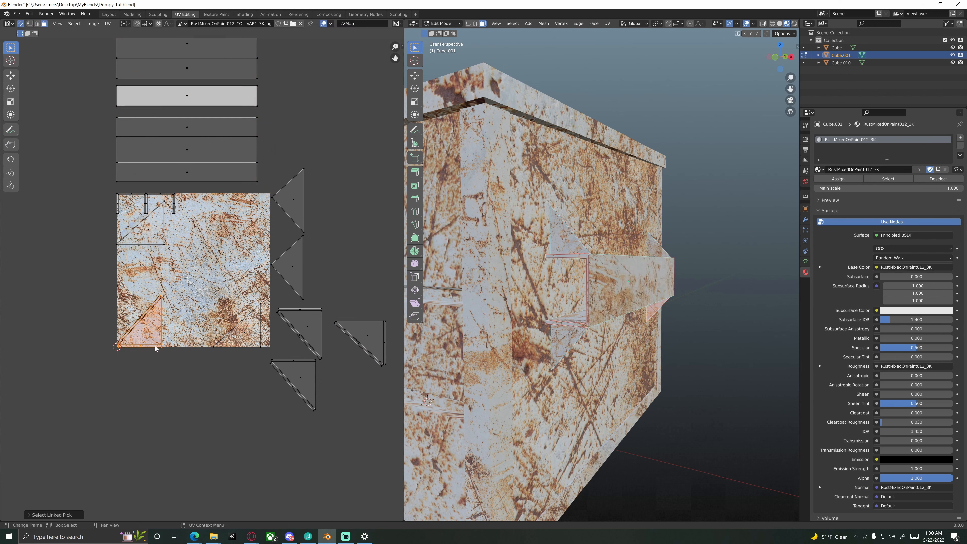
Move the linked gusset UV island from the texture's lower-left corner outside, below the rightmost gusset island, and deselect it.
{"action": "key", "text": "l"}
{"action": "key", "text": "g"}
{"action": "left_click", "coordinate": [365, 418]}
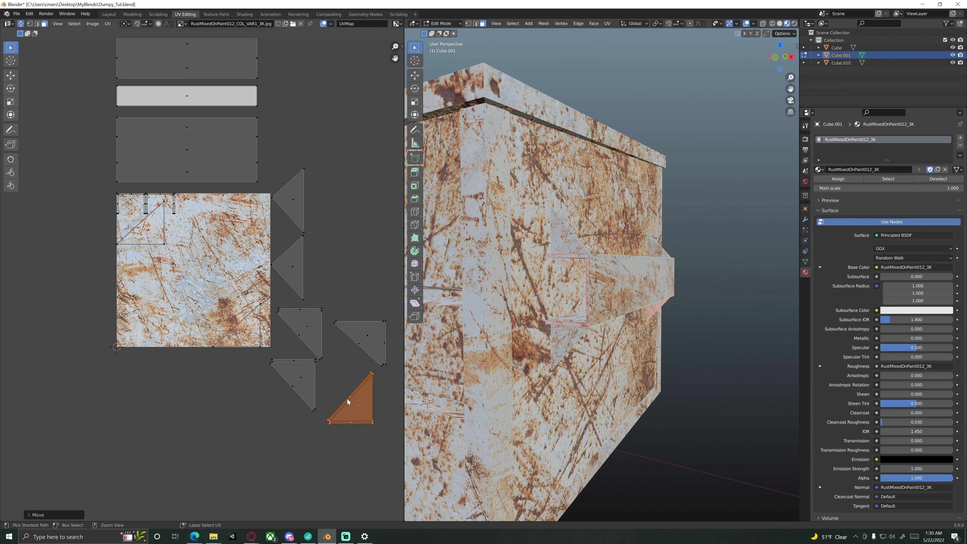
{"action": "left_click", "coordinate": [209, 382]}
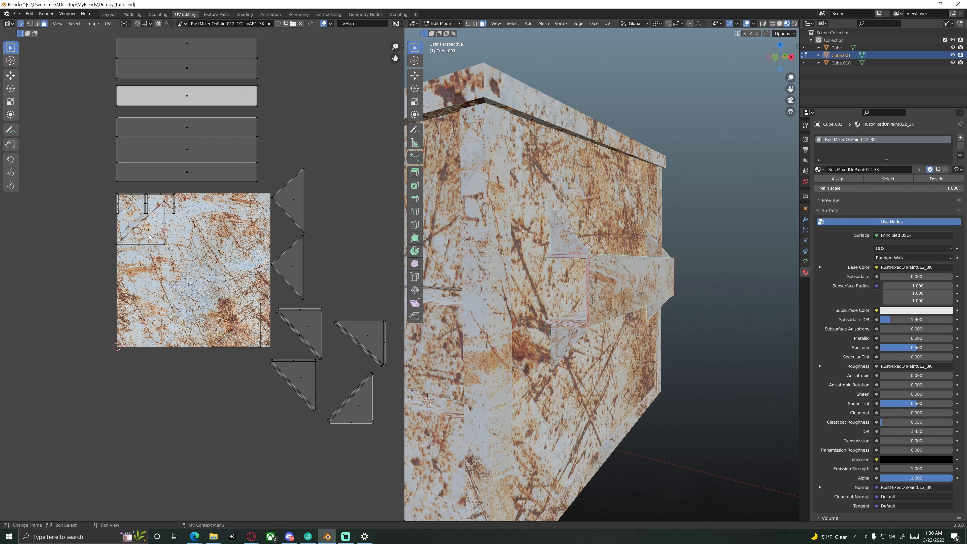
Move the remaining triangular UV face from the texture's upper-left area outside, to the right of the first two separated triangles.
{"action": "key", "text": "l"}
{"action": "key", "text": "g"}
{"action": "left_click", "coordinate": [365, 264]}
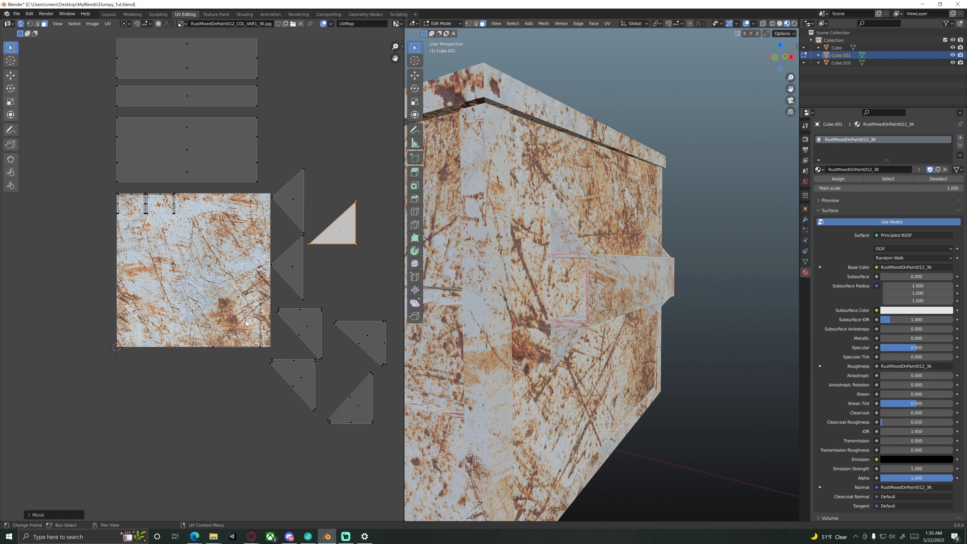
Move the triangular UV face from the texture's lower-right area outside, directly below the upper-right separated triangle, and deselect it.
{"action": "left_click", "coordinate": [247, 326]}
{"action": "key", "text": "g"}
{"action": "left_click", "coordinate": [344, 271]}
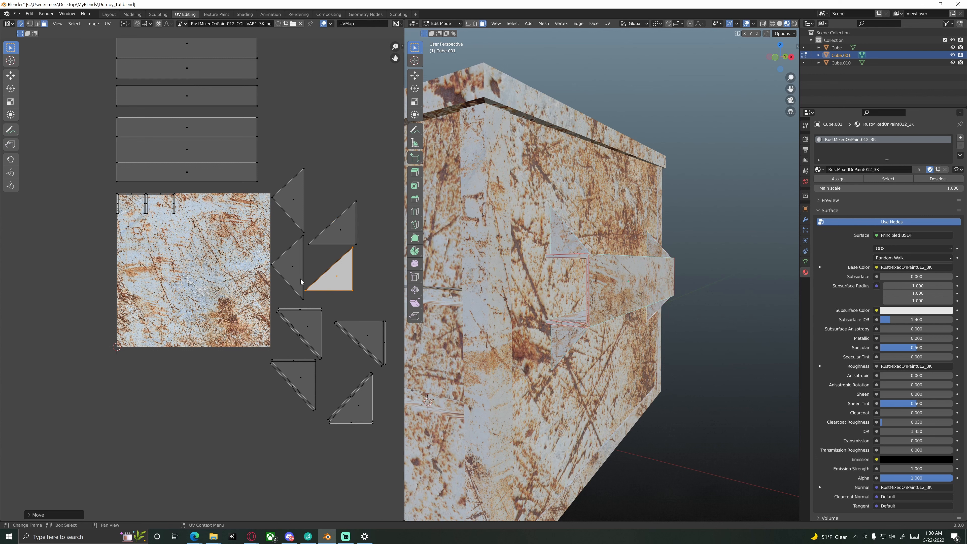
{"action": "key", "text": "alt+a"}
Move the remaining thin strip UV islands from the texture's upper-left area outside to its upper left, then return to Object Mode and deselect the bracket.
{"action": "left_click_drag", "start_coordinate": [100, 188], "coordinate": [186, 234]}
{"action": "key", "text": "g"}
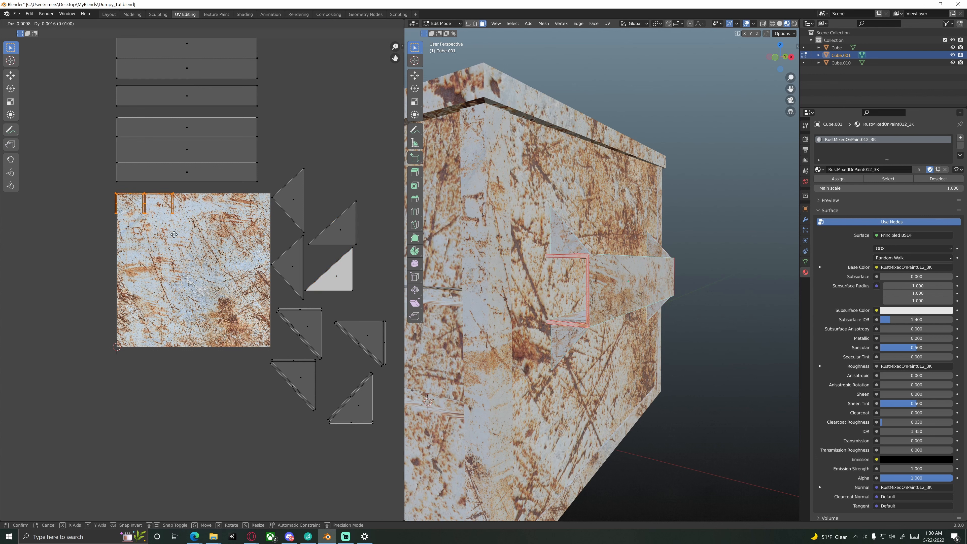
{"action": "left_click", "coordinate": [98, 215]}
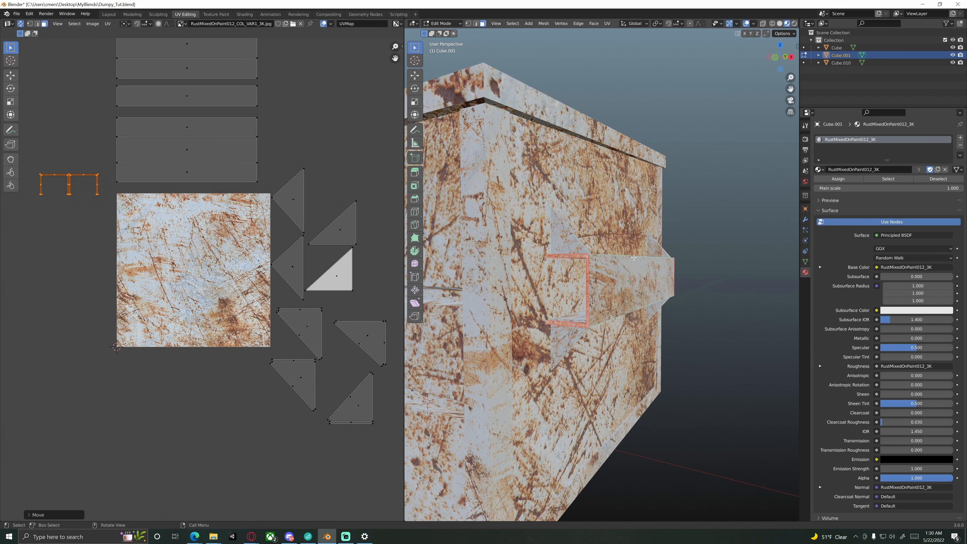
{"action": "left_click", "coordinate": [687, 288]}
{"action": "key", "text": "Tab"}
{"action": "scroll", "coordinate": [681, 290], "scroll_direction": "down", "scroll_amount": 3}
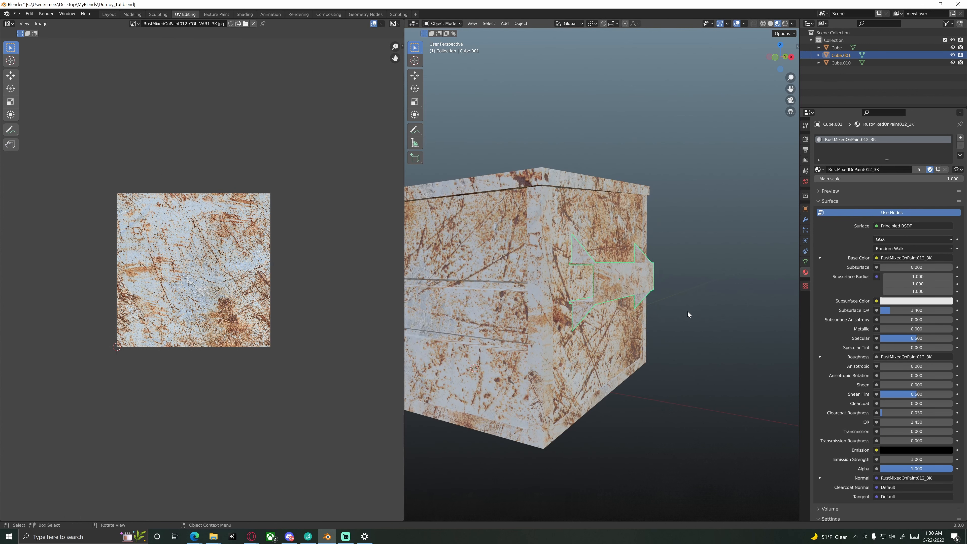
{"action": "left_click", "coordinate": [681, 306]}
{"action": "middle_click_drag", "start_coordinate": [681, 306], "coordinate": [604, 280]}
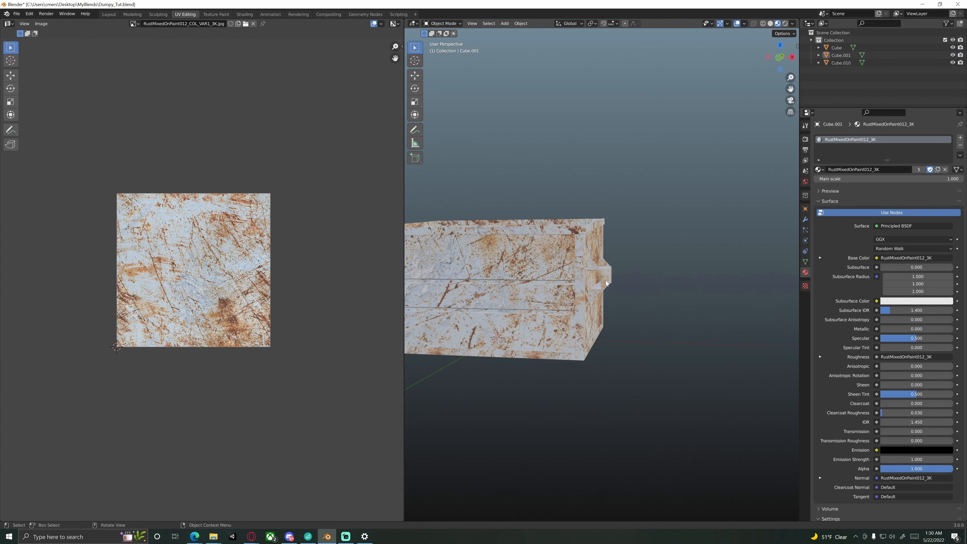
Examine the combined UV layouts of the side bracket and the dumpster's corner trim in Edit Mode, then return to Object Mode and deselect both.
{"action": "left_click", "coordinate": [606, 285]}
{"action": "left_click", "coordinate": [588, 266], "text": "shift"}
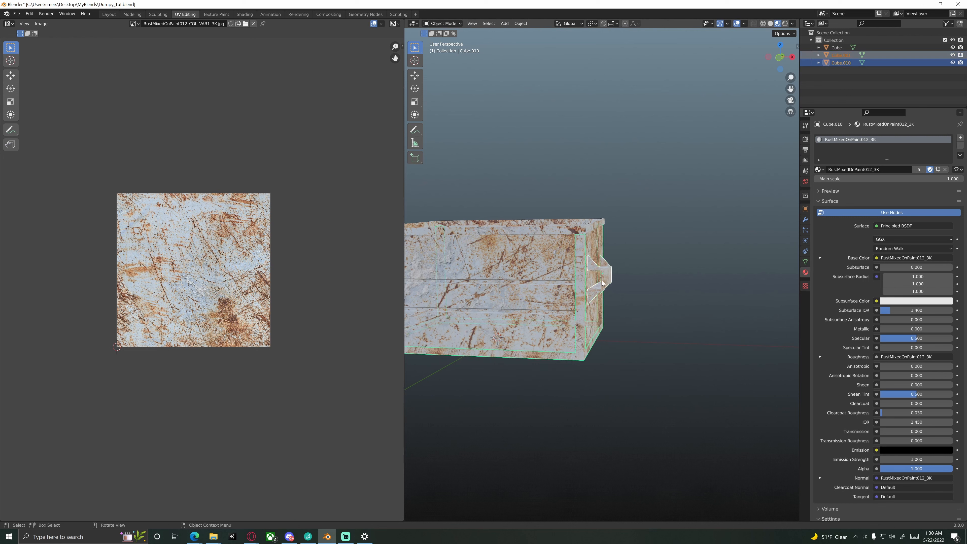
{"action": "scroll", "coordinate": [609, 273], "scroll_direction": "up", "scroll_amount": 2}
{"action": "key", "text": "Tab"}
{"action": "scroll", "coordinate": [630, 294], "scroll_direction": "down", "scroll_amount": 1}
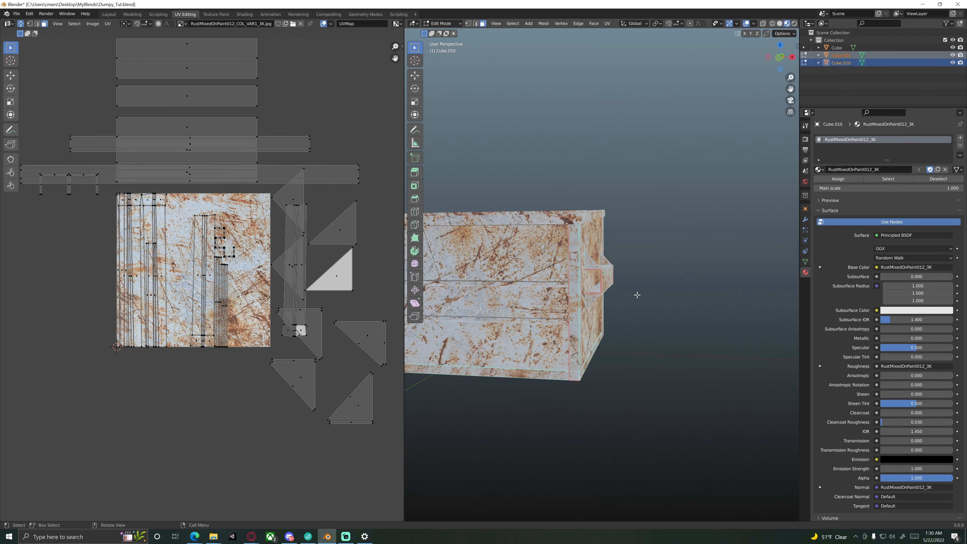
{"action": "key", "text": "Tab"}
{"action": "key", "text": "Tab"}
{"action": "scroll", "coordinate": [277, 252], "scroll_direction": "down", "scroll_amount": 2}
{"action": "scroll", "coordinate": [229, 229], "scroll_direction": "up", "scroll_amount": 3}
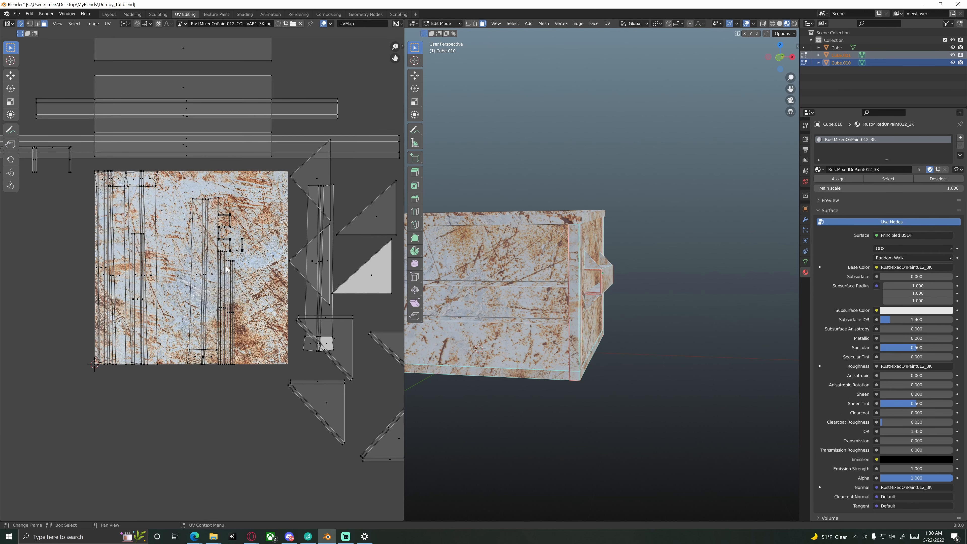
{"action": "scroll", "coordinate": [171, 199], "scroll_direction": "down", "scroll_amount": 3}
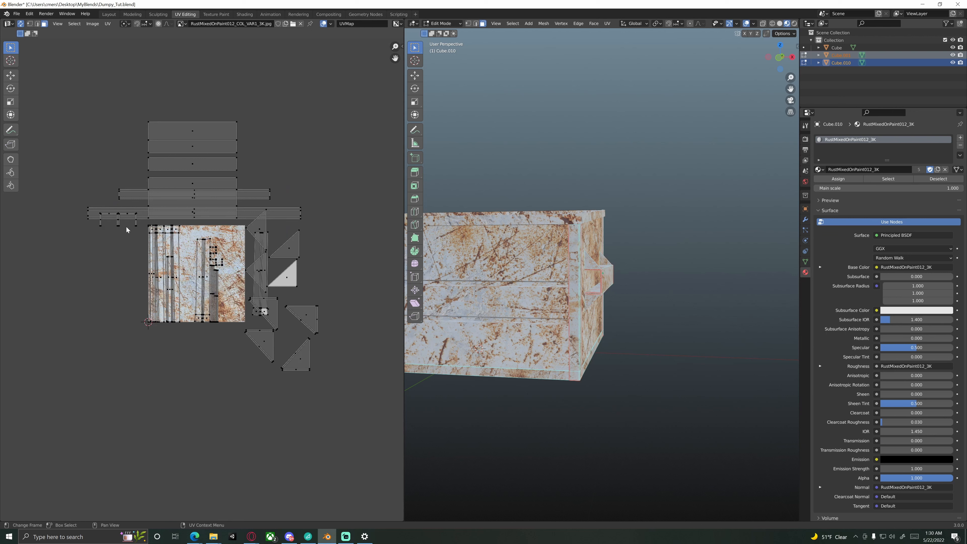
{"action": "left_click", "coordinate": [143, 210]}
{"action": "scroll", "coordinate": [290, 153], "scroll_direction": "up", "scroll_amount": 3}
{"action": "scroll", "coordinate": [323, 168], "scroll_direction": "down", "scroll_amount": 1}
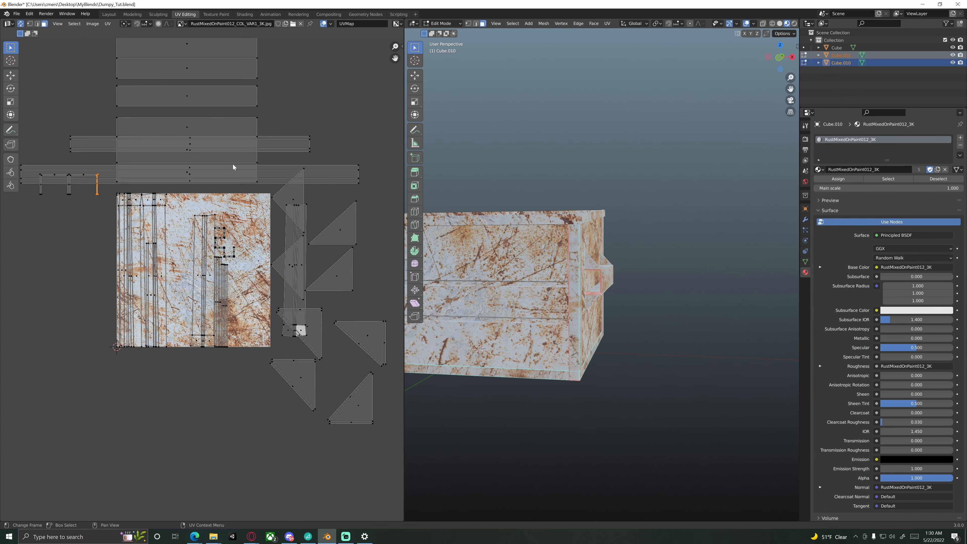
{"action": "scroll", "coordinate": [233, 167], "scroll_direction": "down", "scroll_amount": 4}
{"action": "key", "text": "Tab"}
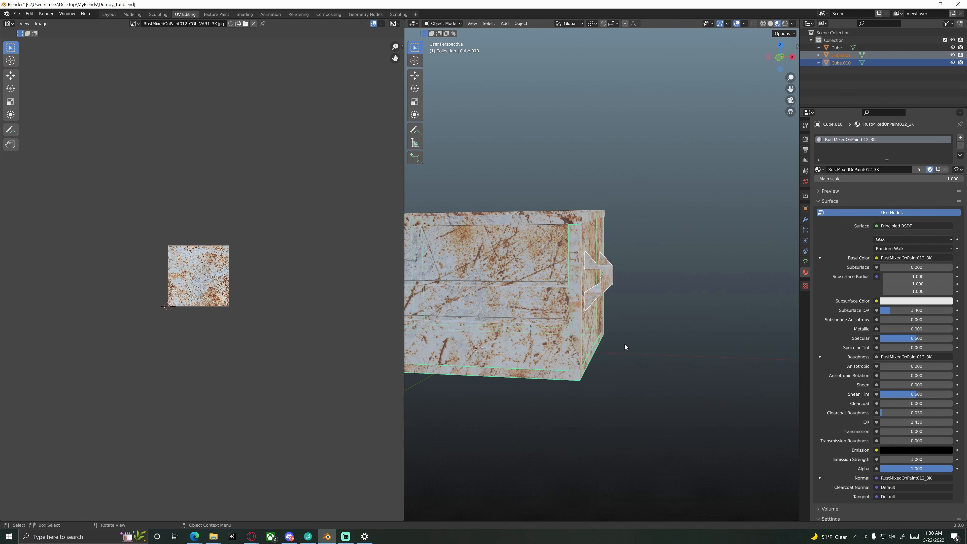
{"action": "left_click", "coordinate": [624, 331]}
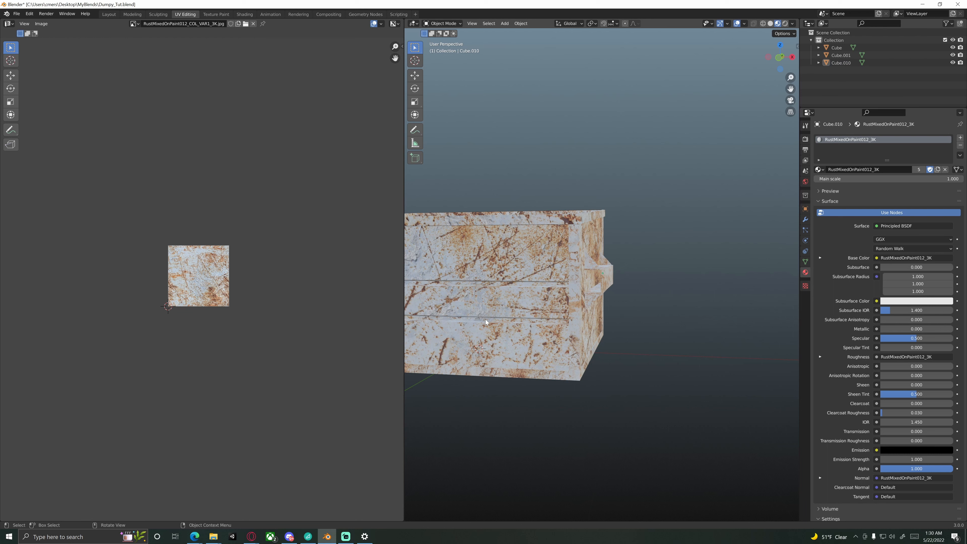
Examine how the rusty texture looks across the side bracket, corner trim and dumpster body.
{"action": "scroll", "coordinate": [589, 277], "scroll_direction": "up", "scroll_amount": 2}
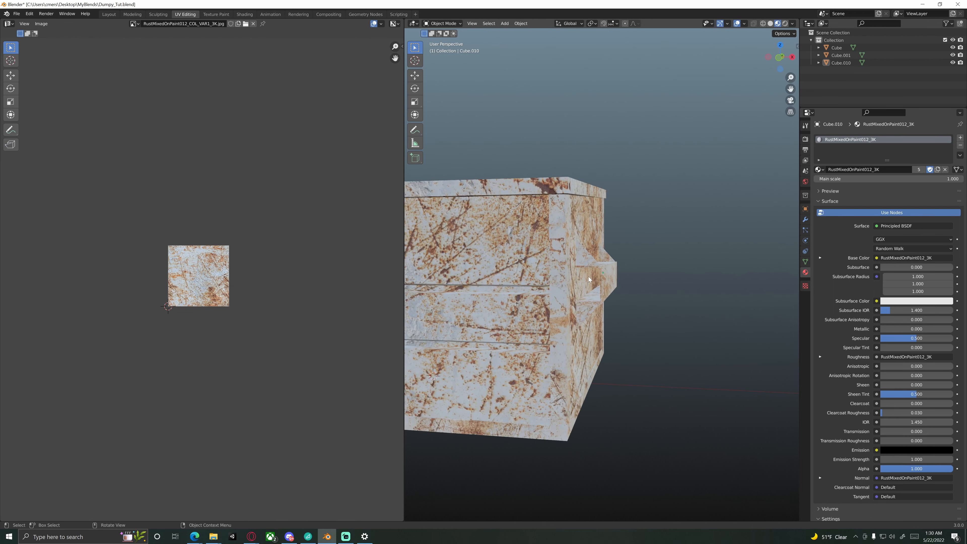
{"action": "scroll", "coordinate": [628, 274], "scroll_direction": "down", "scroll_amount": 2}
{"action": "middle_click_drag", "start_coordinate": [629, 275], "coordinate": [580, 285]}
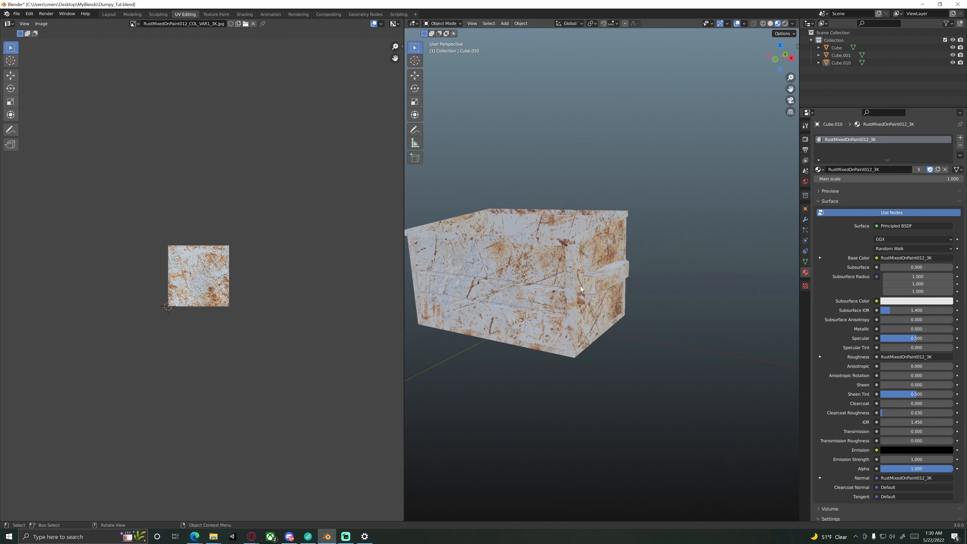
{"action": "scroll", "coordinate": [573, 285], "scroll_direction": "up", "scroll_amount": 4}
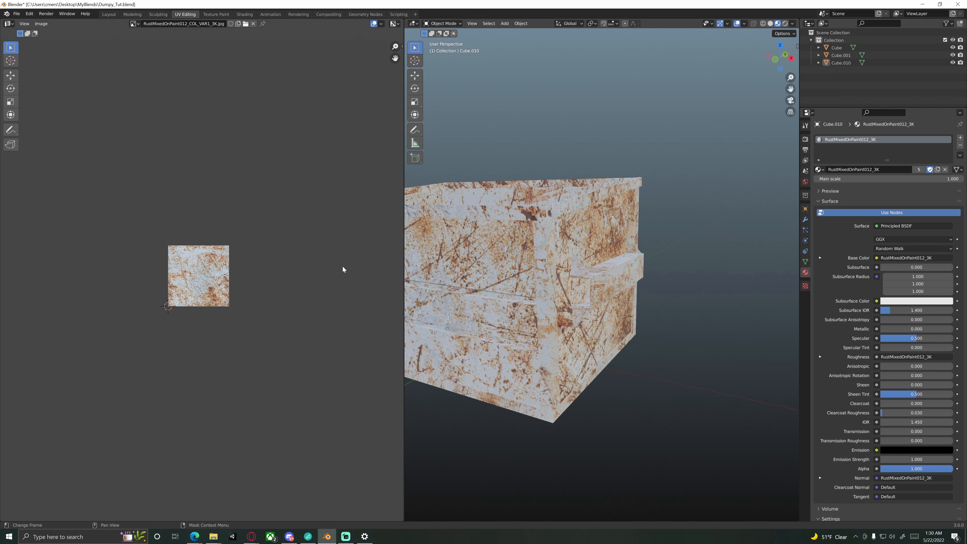
{"action": "scroll", "coordinate": [609, 306], "scroll_direction": "up", "scroll_amount": 1}
{"action": "left_click", "coordinate": [594, 294]}
{"action": "scroll", "coordinate": [599, 306], "scroll_direction": "down", "scroll_amount": 3}
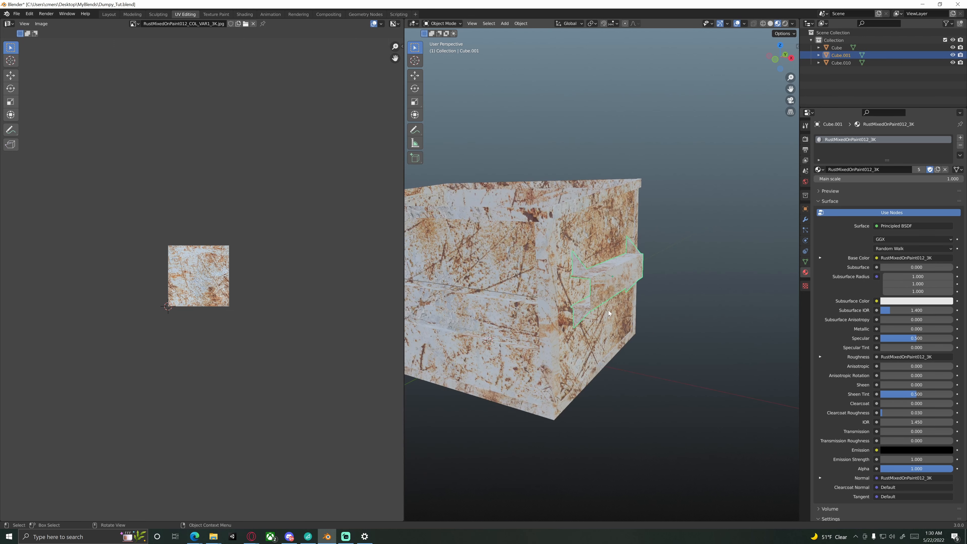
{"action": "scroll", "coordinate": [598, 305], "scroll_direction": "down", "scroll_amount": 1}
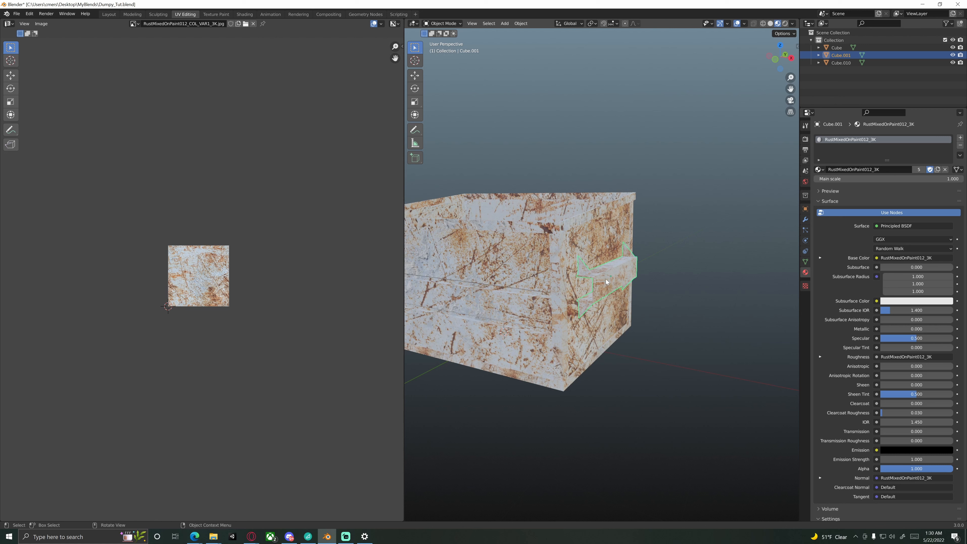
{"action": "left_click", "coordinate": [660, 309]}
{"action": "left_click", "coordinate": [587, 303]}
{"action": "left_click", "coordinate": [573, 277], "text": "shift"}
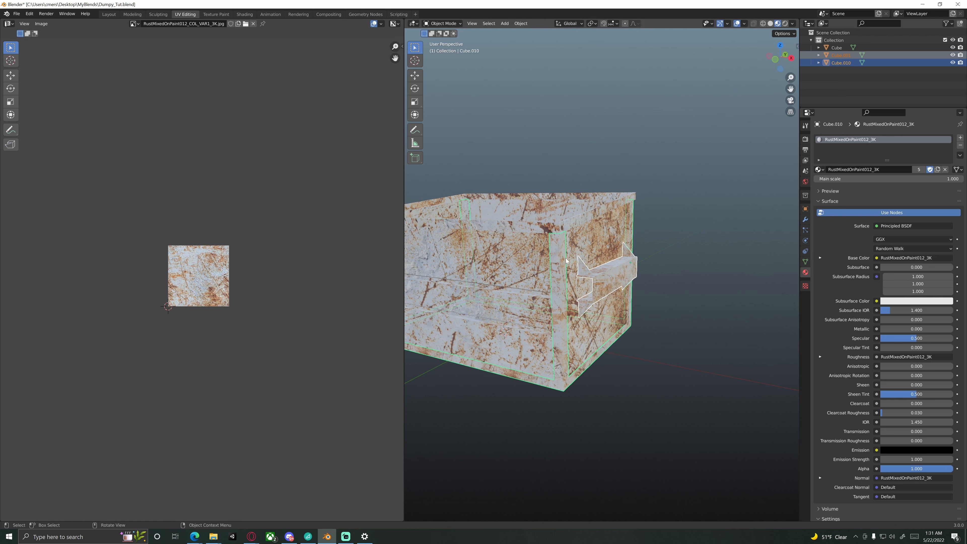
{"action": "left_click", "coordinate": [527, 266], "text": "shift"}
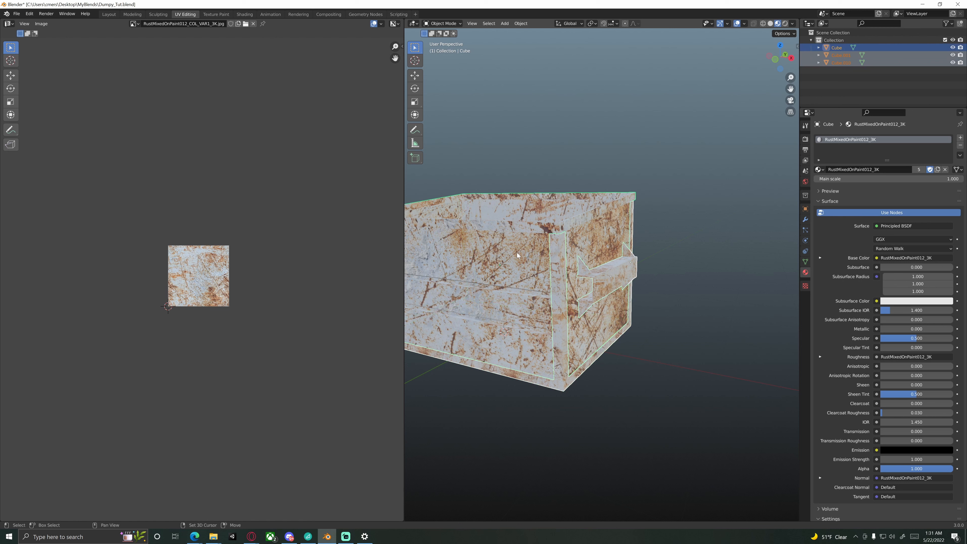
{"action": "left_click", "coordinate": [694, 327]}
Select the bracket, corner trim and dumpster body together and examine their combined UV layout in Edit Mode.
{"action": "left_click", "coordinate": [595, 280]}
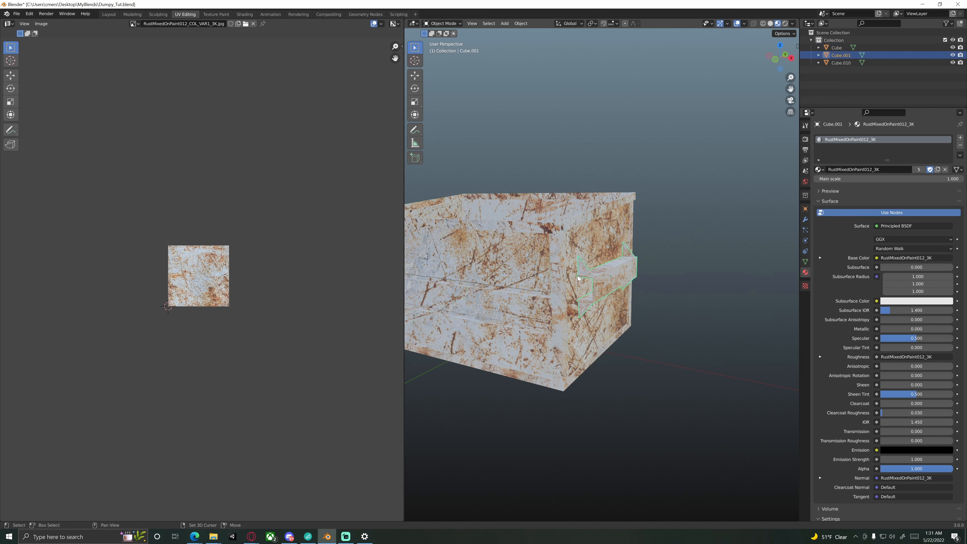
{"action": "left_click", "coordinate": [561, 269], "text": "shift"}
{"action": "left_click", "coordinate": [520, 282], "text": "shift"}
{"action": "key", "text": "Tab"}
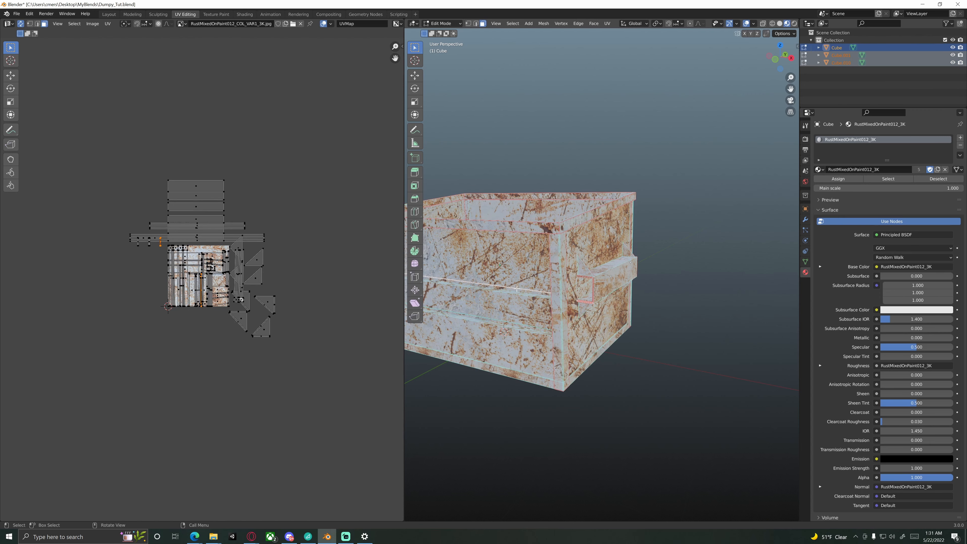
{"action": "scroll", "coordinate": [276, 320], "scroll_direction": "up", "scroll_amount": 4}
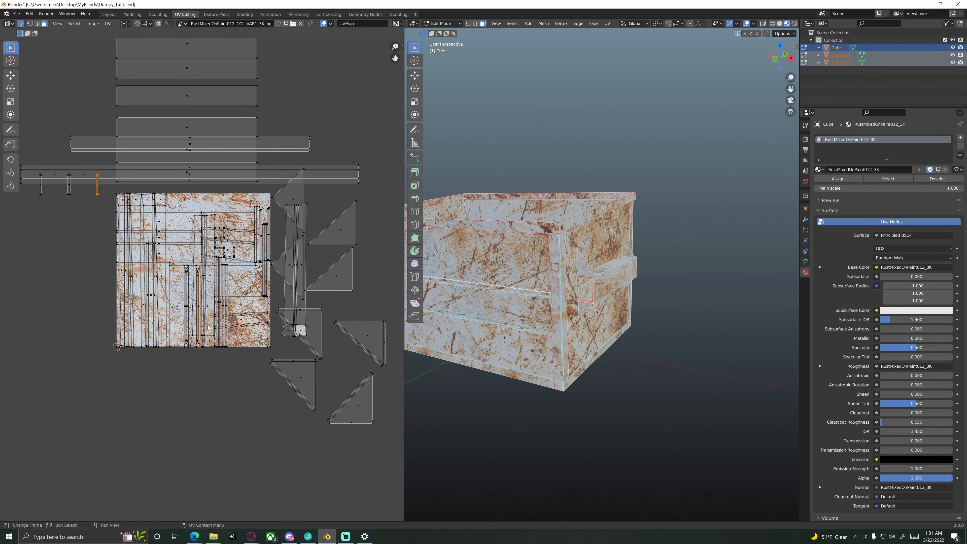
{"action": "scroll", "coordinate": [226, 291], "scroll_direction": "up", "scroll_amount": 6}
{"action": "scroll", "coordinate": [280, 320], "scroll_direction": "down", "scroll_amount": 6}
{"action": "scroll", "coordinate": [177, 257], "scroll_direction": "up", "scroll_amount": 2}
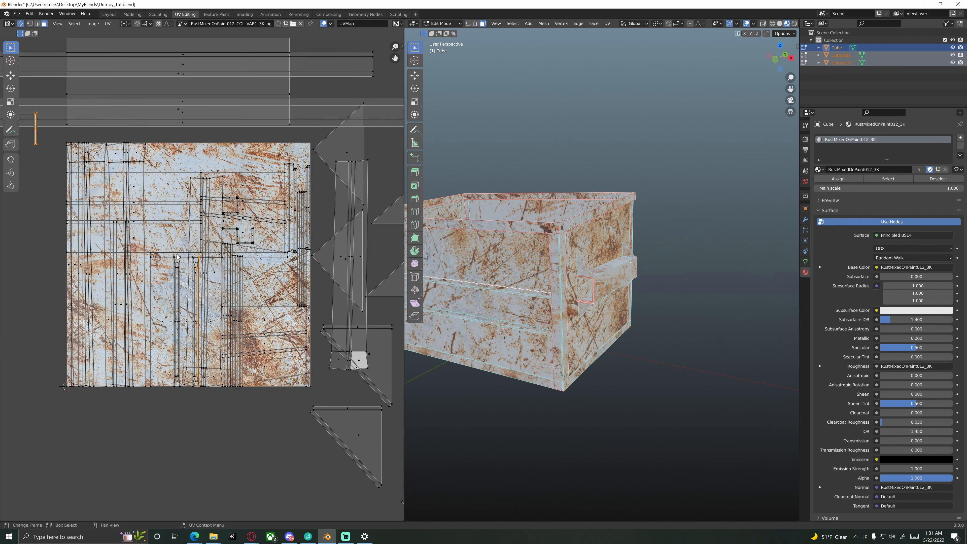
{"action": "scroll", "coordinate": [271, 286], "scroll_direction": "down", "scroll_amount": 4}
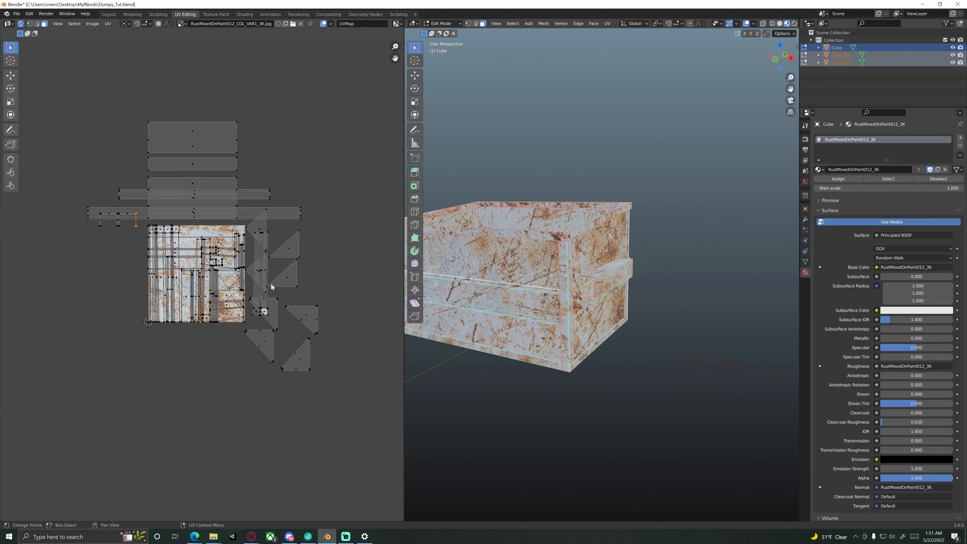
{"action": "scroll", "coordinate": [248, 298], "scroll_direction": "down", "scroll_amount": 4}
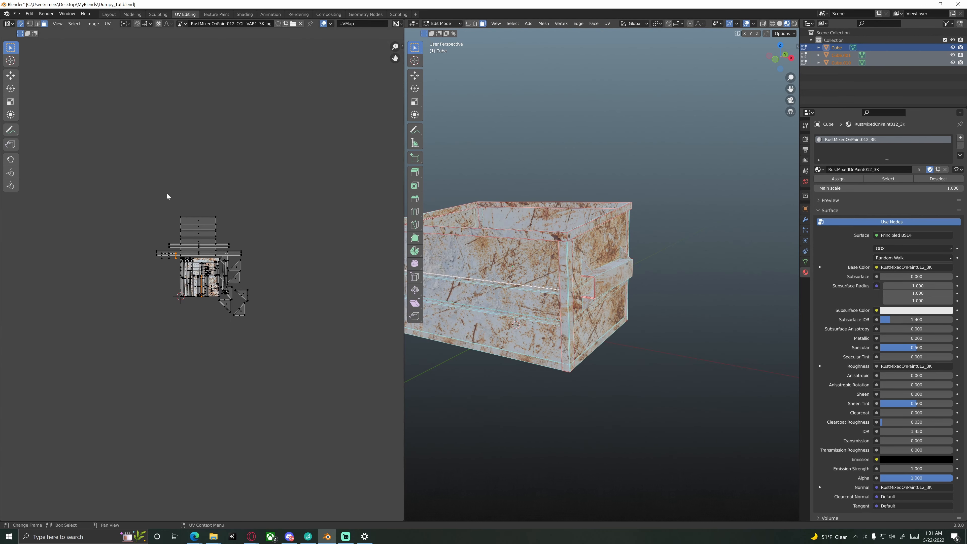
{"action": "left_click_drag", "start_coordinate": [167, 194], "coordinate": [236, 238]}
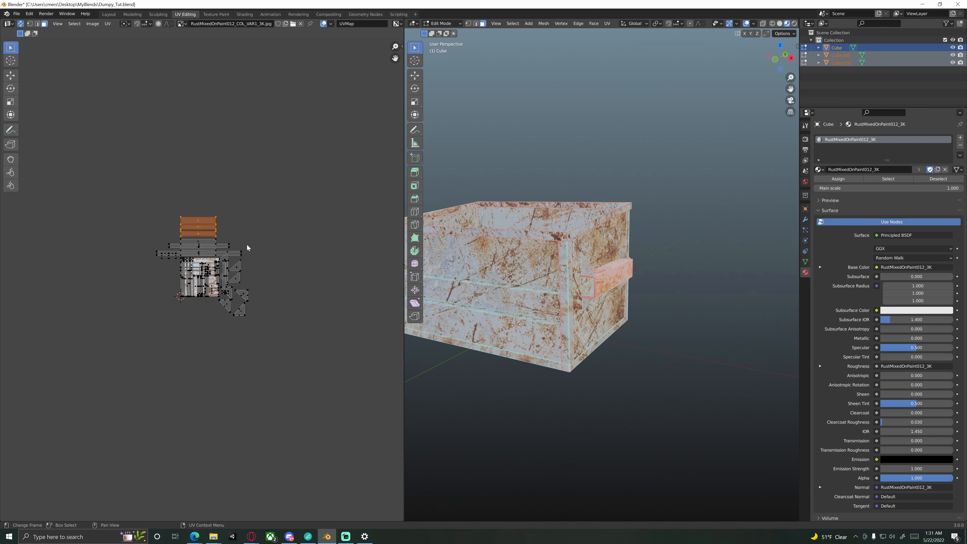
{"action": "key", "text": "g"}
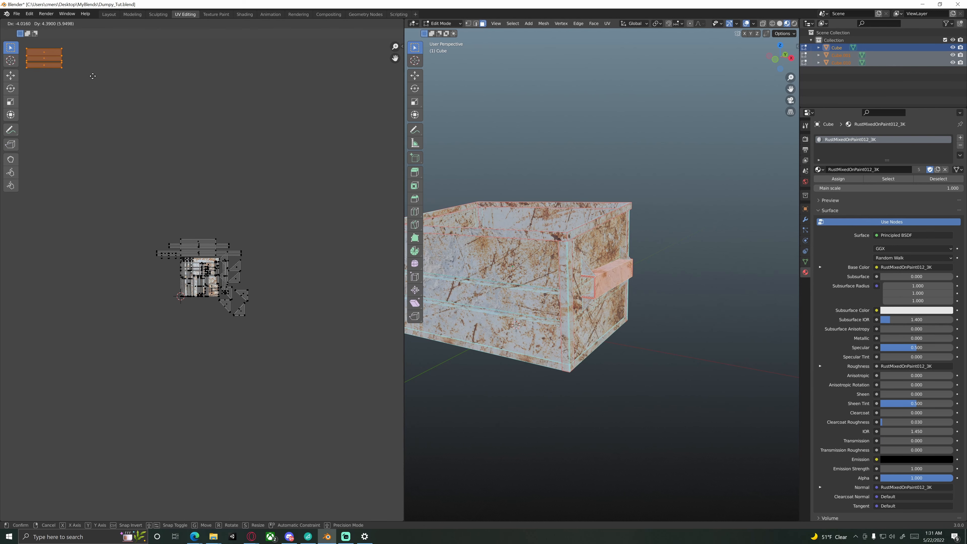
{"action": "key", "text": "Escape"}
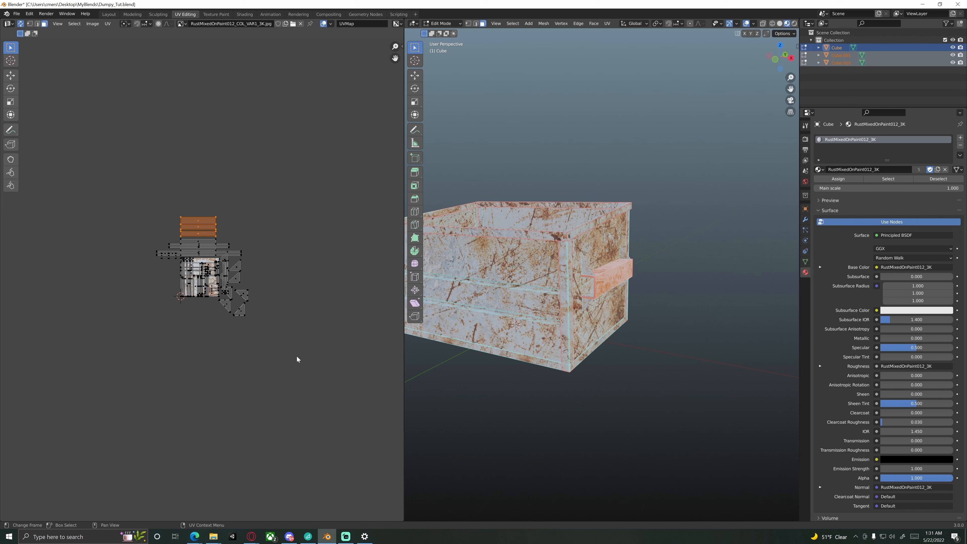
Return to Object Mode, select only the side bracket, and view the dumpster from the front.
{"action": "key", "text": "Tab"}
{"action": "left_click", "coordinate": [502, 407]}
{"action": "middle_click_drag", "start_coordinate": [509, 336], "coordinate": [537, 298], "text": "shift"}
{"action": "scroll", "coordinate": [505, 352], "scroll_direction": "up", "scroll_amount": 1}
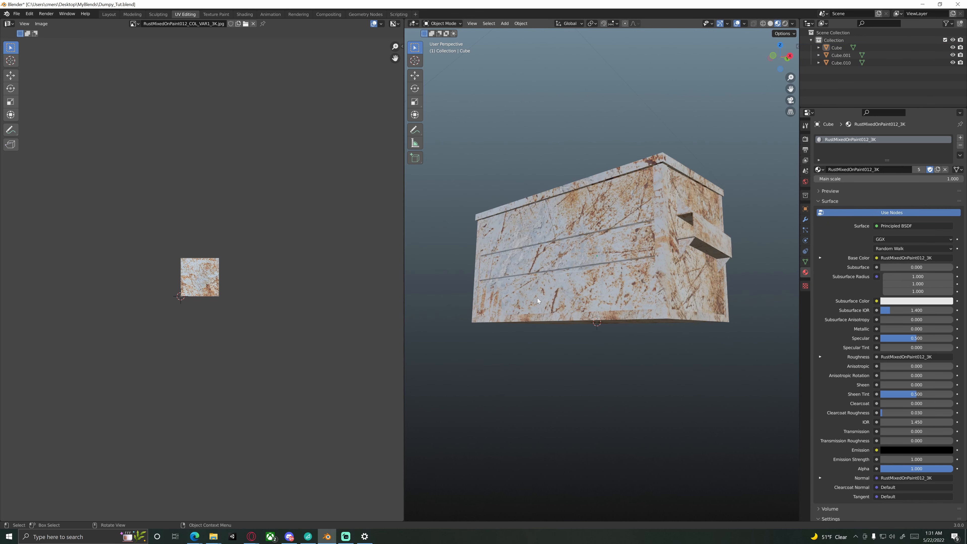
{"action": "left_click", "coordinate": [721, 230]}
{"action": "key", "text": "KP_1"}
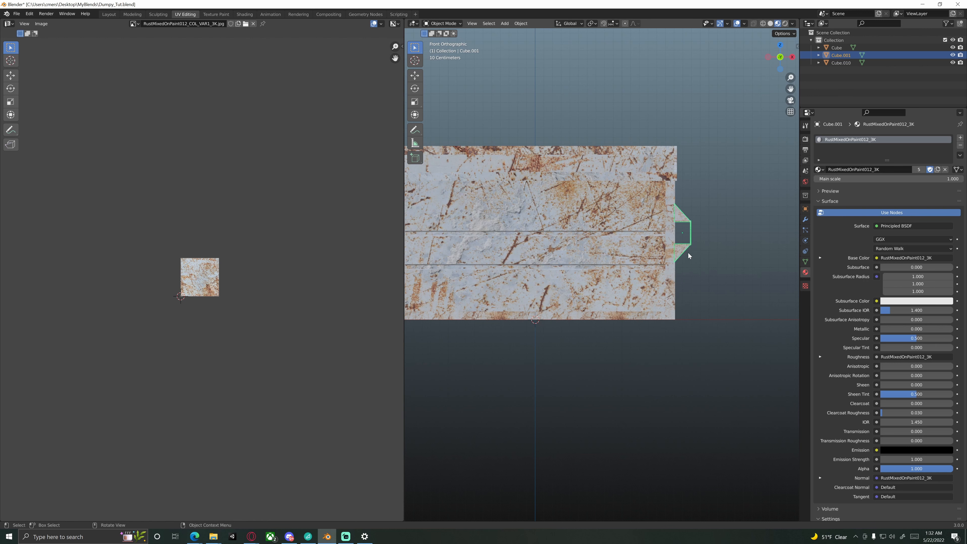
{"action": "scroll", "coordinate": [688, 252], "scroll_direction": "down", "scroll_amount": 3}
Switch to the Layout workspace and show the whole dumpster in front orthographic view.
{"action": "left_click", "coordinate": [109, 15]}
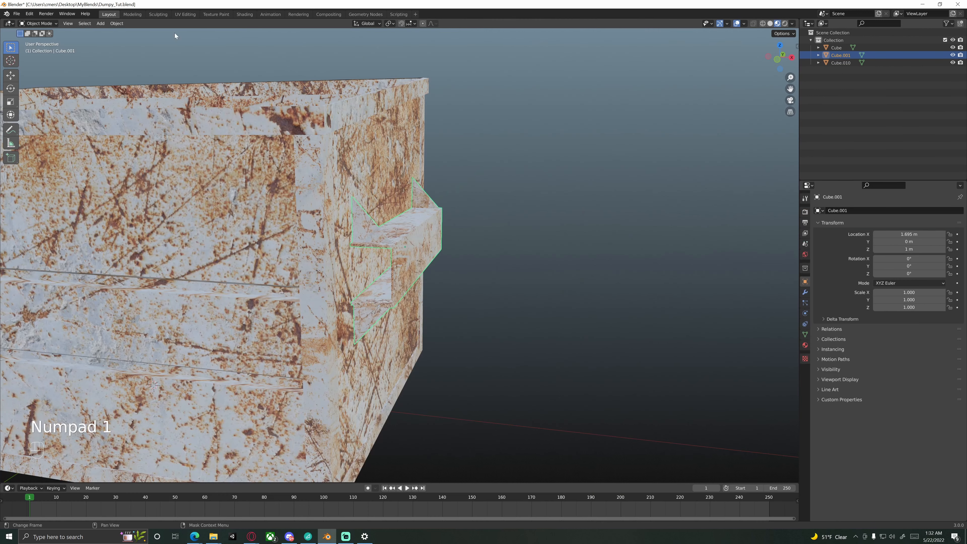
{"action": "key", "text": "KP_1"}
{"action": "scroll", "coordinate": [575, 144], "scroll_direction": "down", "scroll_amount": 8}
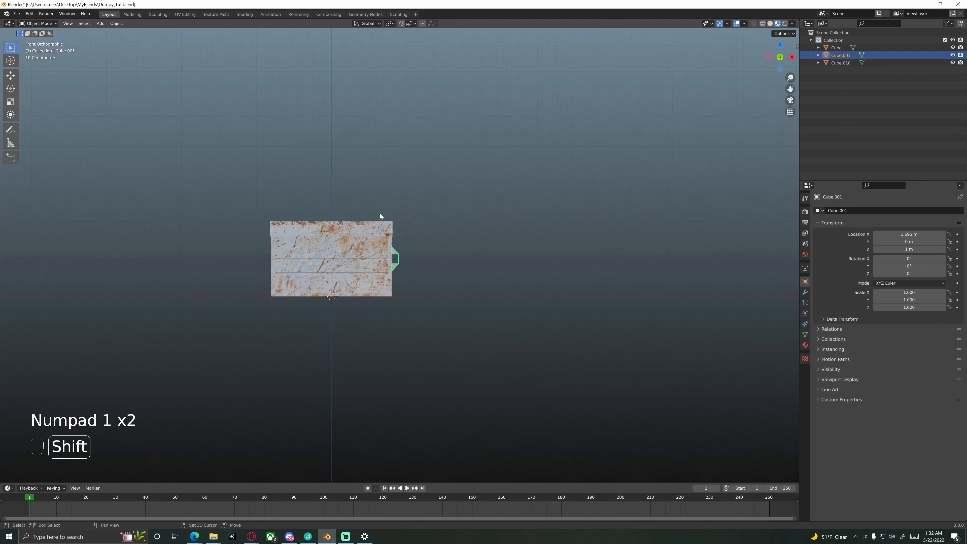
{"action": "middle_click_drag", "start_coordinate": [380, 216], "coordinate": [429, 220], "text": "shift"}
{"action": "scroll", "coordinate": [430, 220], "scroll_direction": "up", "scroll_amount": 2}
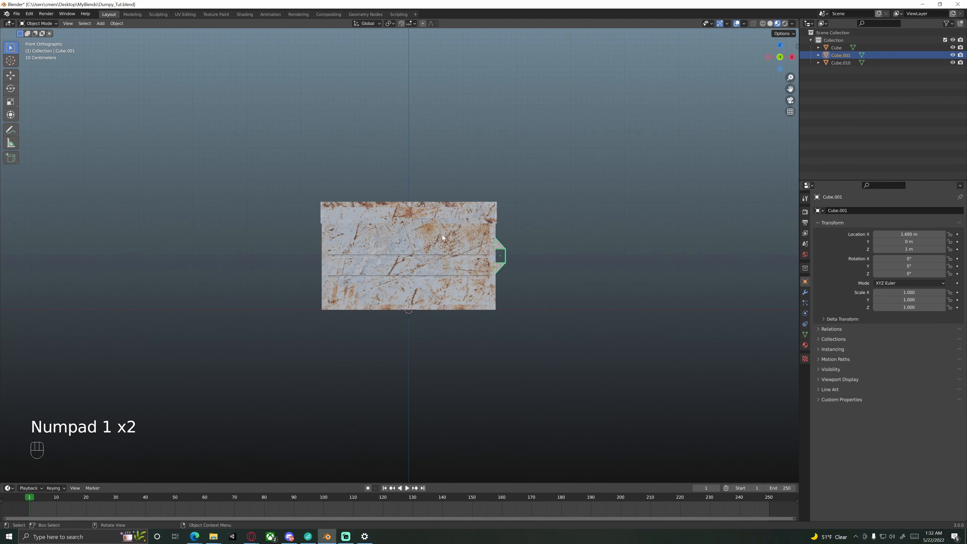
Mirror a duplicate of the side bracket to the dumpster's opposite side, scaling X by -1 around the 3D cursor.
{"action": "left_click", "coordinate": [391, 24]}
{"action": "left_click", "coordinate": [404, 41]}
{"action": "key", "text": "shift+d"}
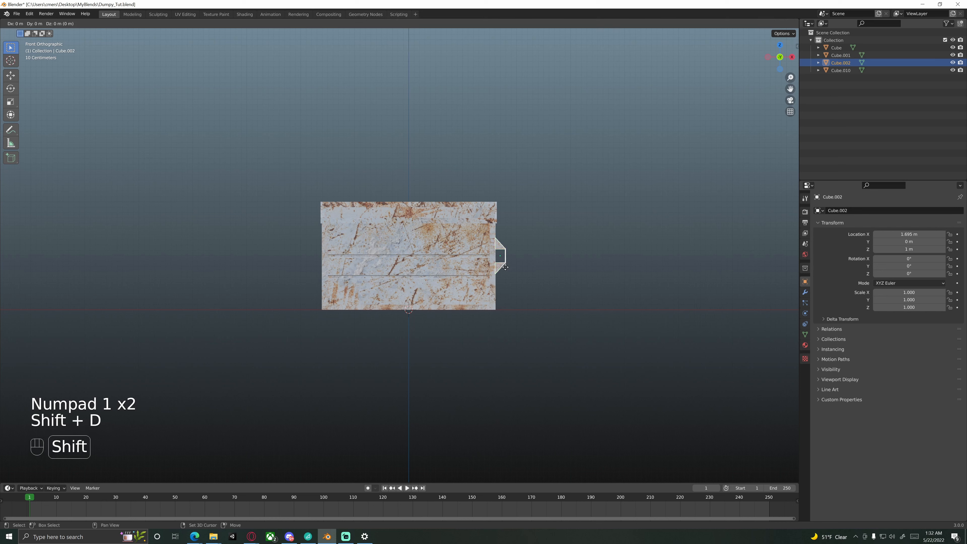
{"action": "key", "text": "s"}
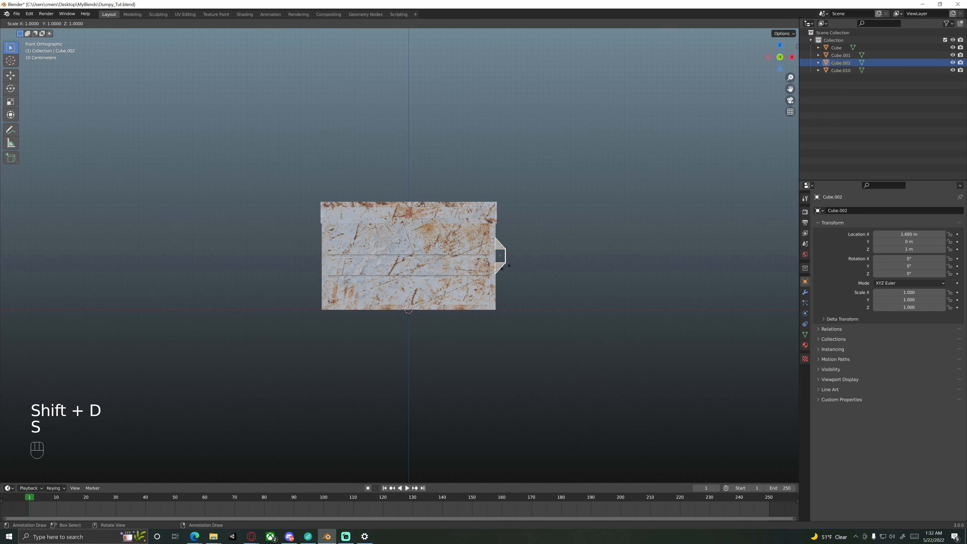
{"action": "key", "text": "x"}
{"action": "key", "text": "minus"}
{"action": "key", "text": "1"}
{"action": "key", "text": "Return"}
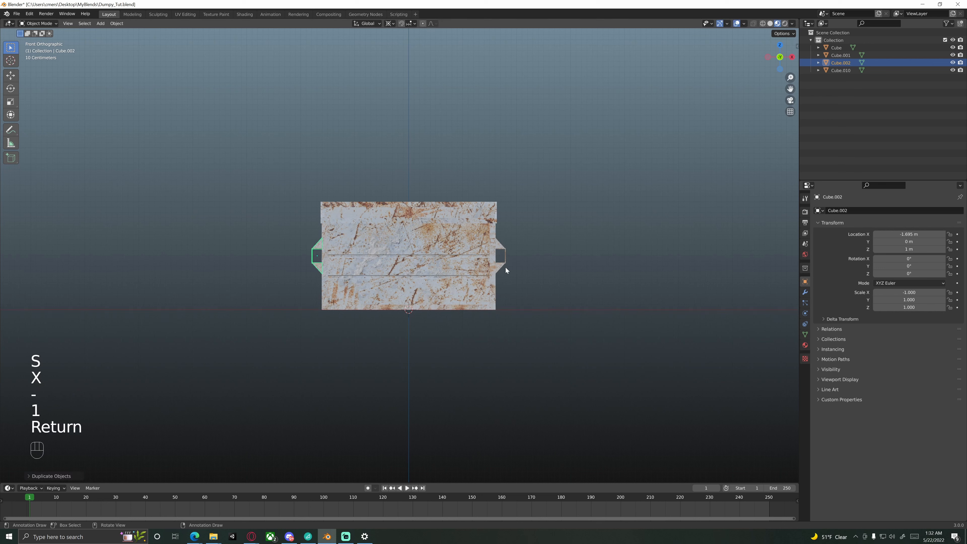
Set the pivot back to Median Point, duplicate the original side bracket and rotate the copy 90° in front view.
{"action": "left_click", "coordinate": [391, 24]}
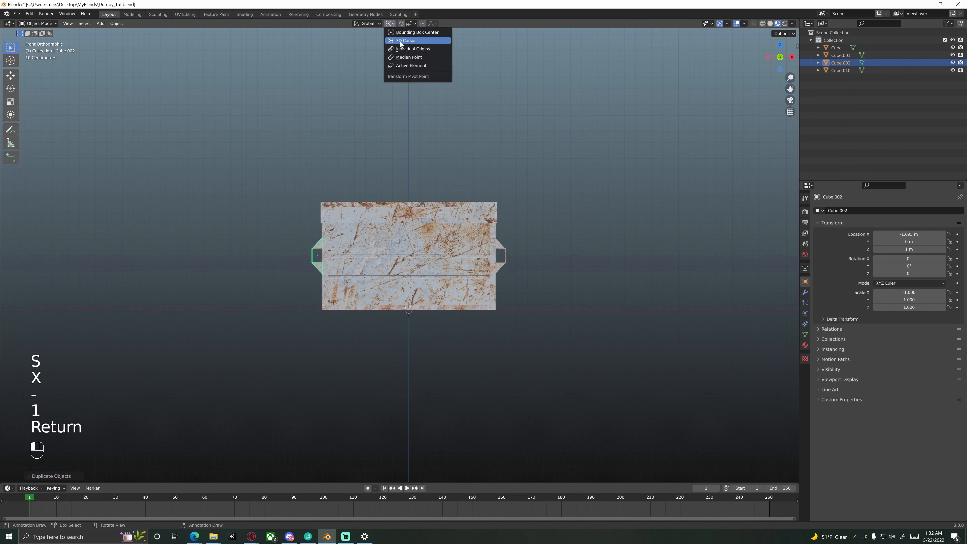
{"action": "left_click", "coordinate": [405, 58]}
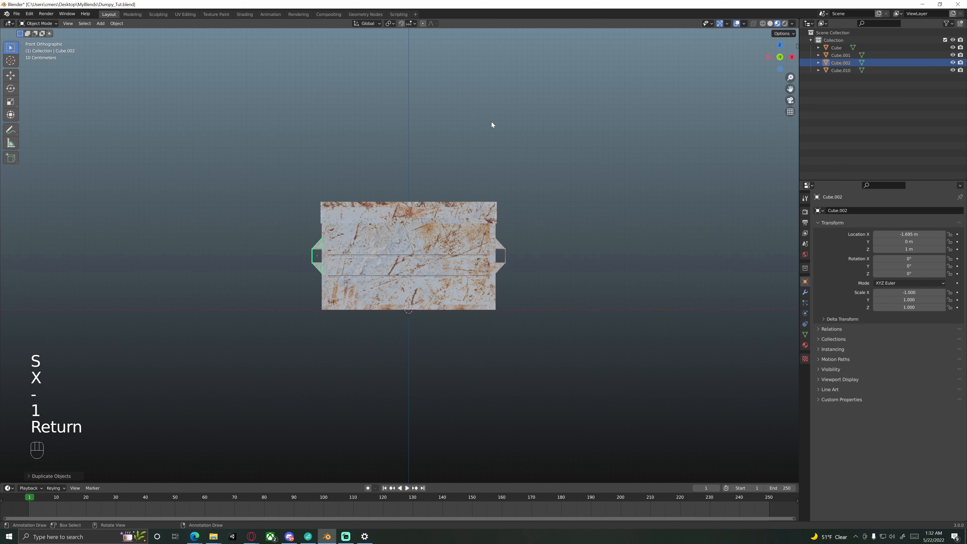
{"action": "left_click", "coordinate": [502, 250]}
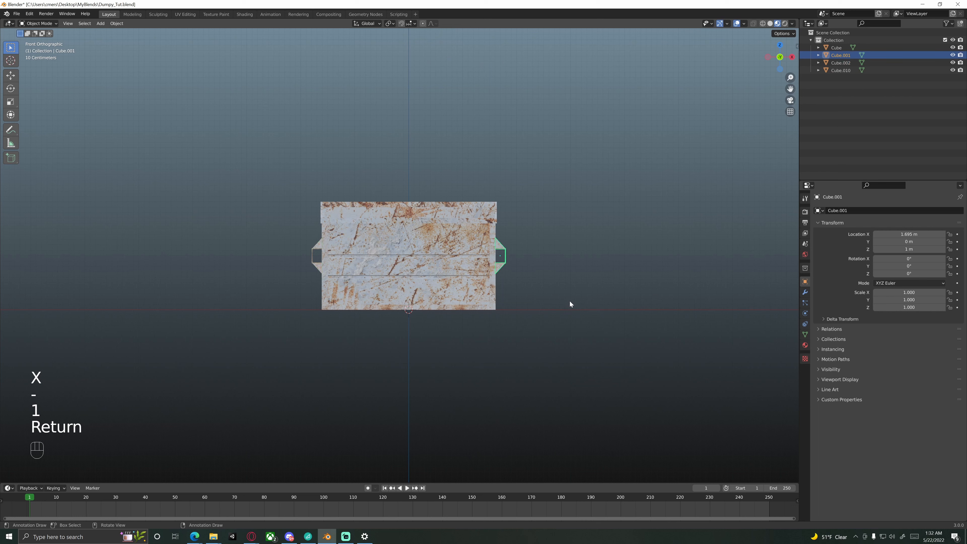
{"action": "key", "text": "shift+d"}
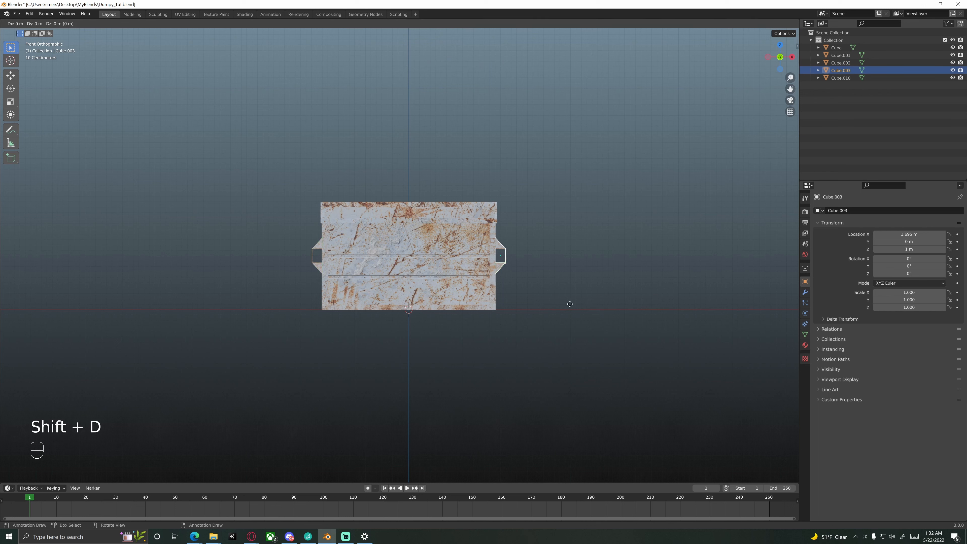
{"action": "key", "text": "r"}
{"action": "key", "text": "ctrl"}
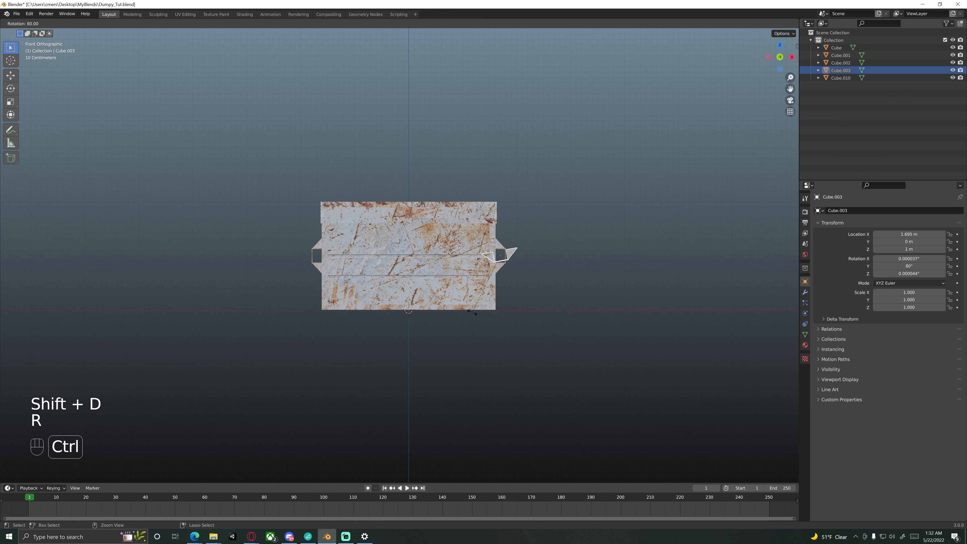
{"action": "left_click", "coordinate": [463, 307]}
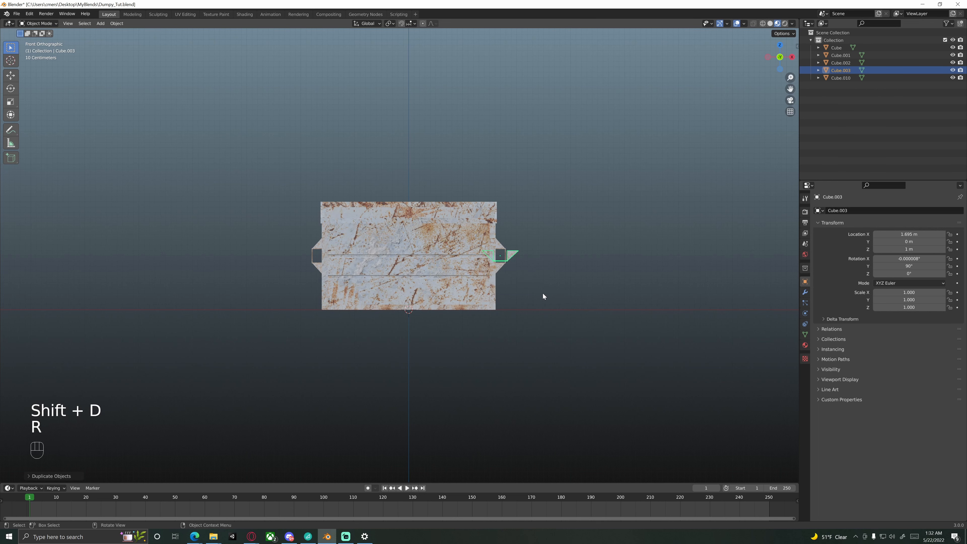
Move the rotated bracket beneath the dumpster, to about -0.1 m on Z and 0.695 m on X.
{"action": "key", "text": "g"}
{"action": "key", "text": "z"}
{"action": "scroll", "coordinate": [541, 348], "scroll_direction": "up", "scroll_amount": 5}
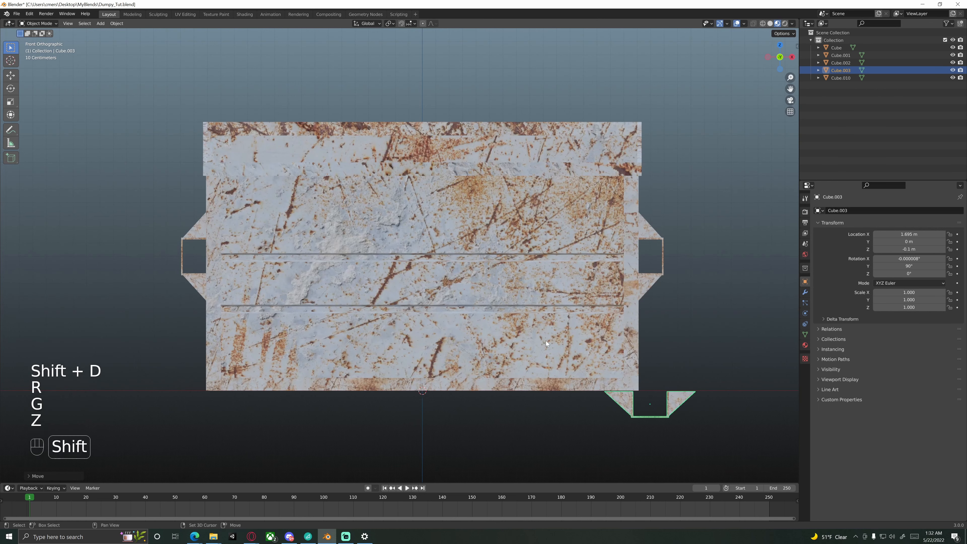
{"action": "key", "text": "g"}
{"action": "key", "text": "x"}
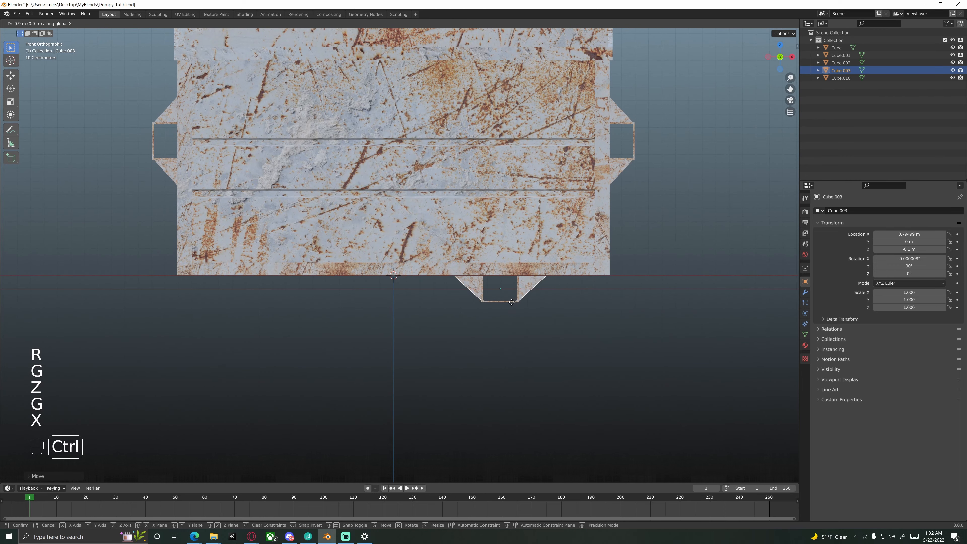
{"action": "left_click", "coordinate": [503, 302]}
In wireframe shading, raise the lower bracket to about -0.095 m on Z, flush with the dumpster's underside, then restore Material Preview.
{"action": "scroll", "coordinate": [598, 309], "scroll_direction": "up", "scroll_amount": 3}
{"action": "middle_click_drag", "start_coordinate": [598, 309], "coordinate": [526, 299], "text": "shift"}
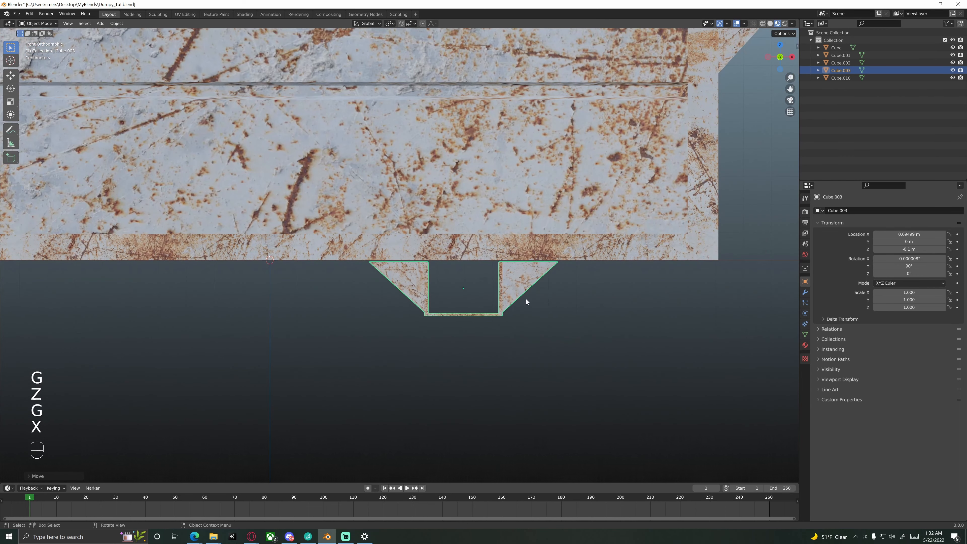
{"action": "scroll", "coordinate": [528, 302], "scroll_direction": "up", "scroll_amount": 4}
{"action": "key", "text": "z"}
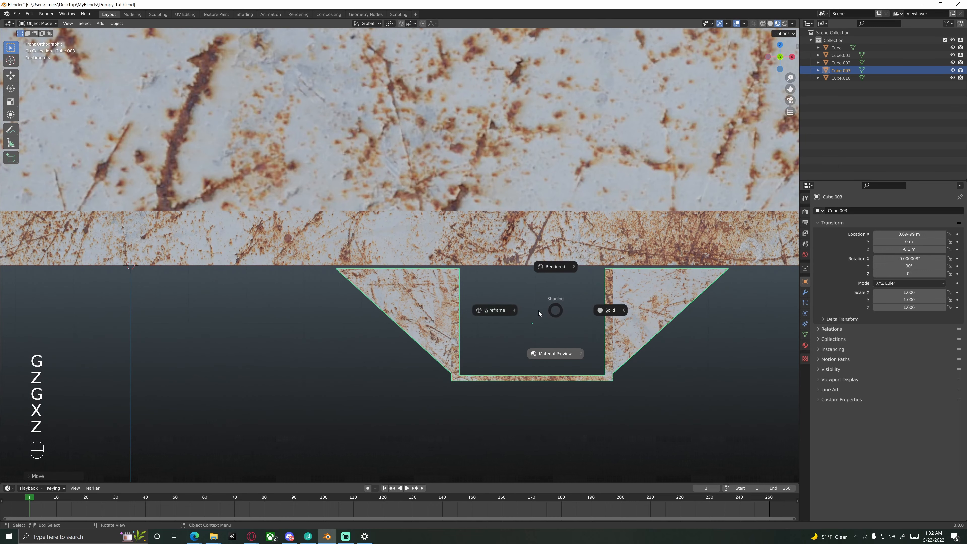
{"action": "left_click", "coordinate": [508, 311]}
{"action": "key", "text": "g"}
{"action": "key", "text": "z"}
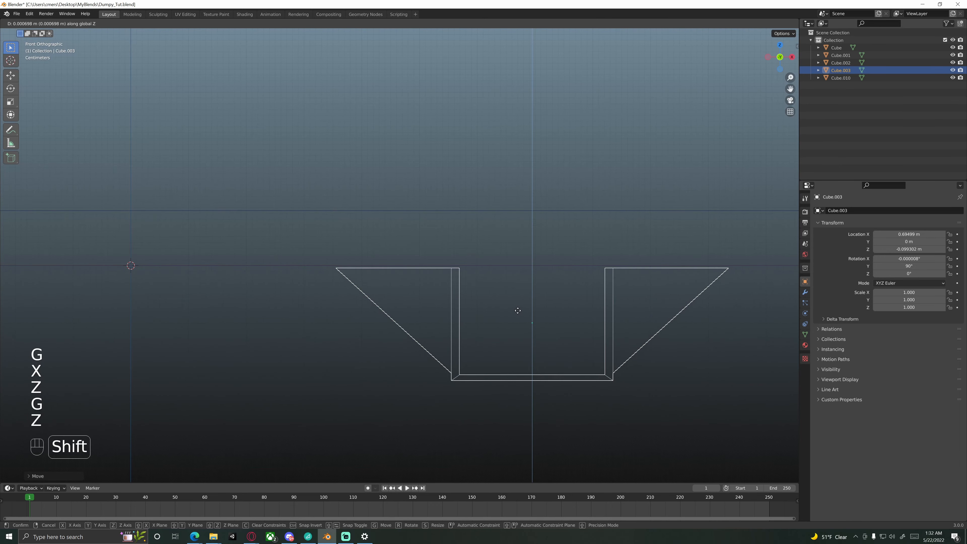
{"action": "left_click", "coordinate": [521, 287]}
{"action": "key", "text": "z"}
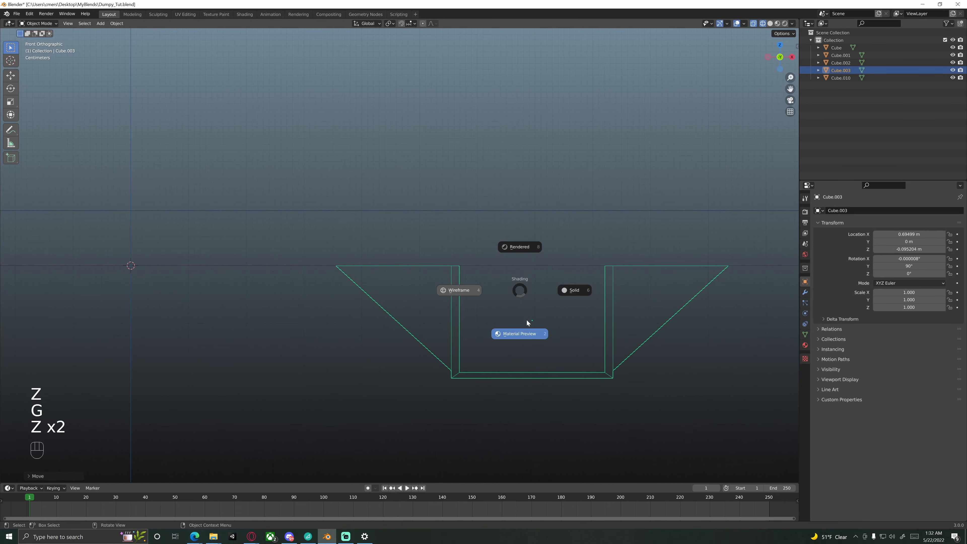
{"action": "left_click", "coordinate": [537, 334]}
Mirror a duplicate of the bottom bracket across the dumpster's center, scaling X by -1 around the 3D cursor.
{"action": "scroll", "coordinate": [537, 324], "scroll_direction": "down", "scroll_amount": 7}
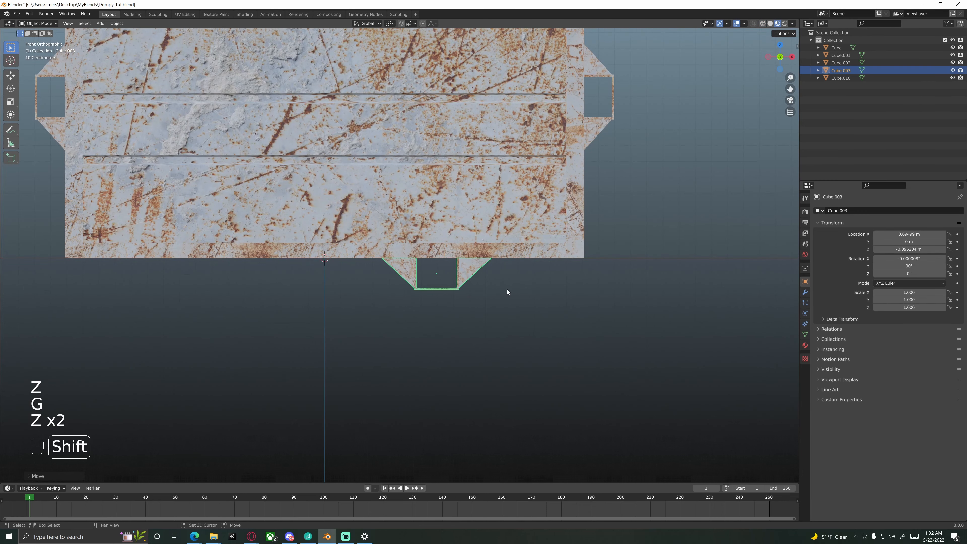
{"action": "middle_click_drag", "start_coordinate": [507, 289], "coordinate": [504, 301], "text": "shift"}
{"action": "scroll", "coordinate": [501, 300], "scroll_direction": "down", "scroll_amount": 4}
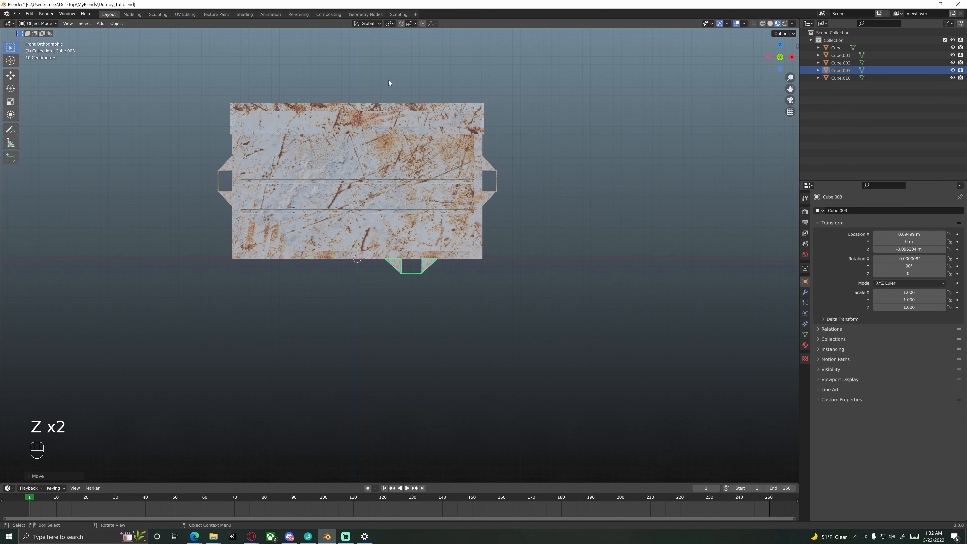
{"action": "middle_click_drag", "start_coordinate": [389, 82], "coordinate": [386, 169]}
{"action": "key", "text": "KP_1"}
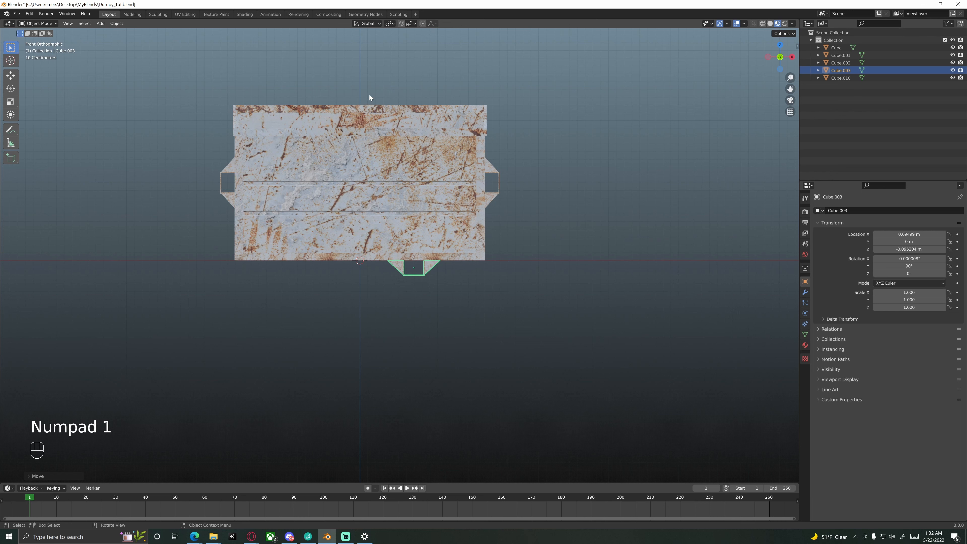
{"action": "left_click", "coordinate": [389, 23]}
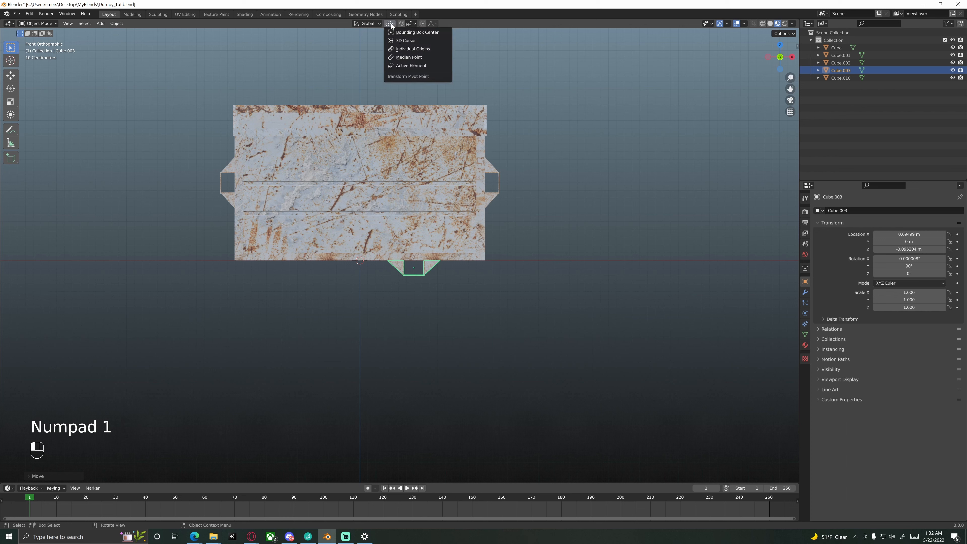
{"action": "left_click", "coordinate": [394, 40]}
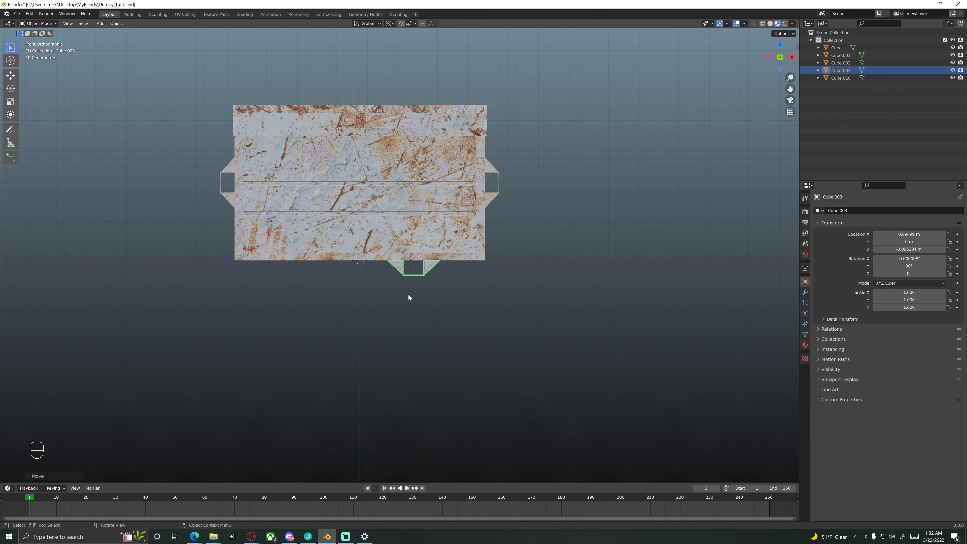
{"action": "key", "text": "shift+d"}
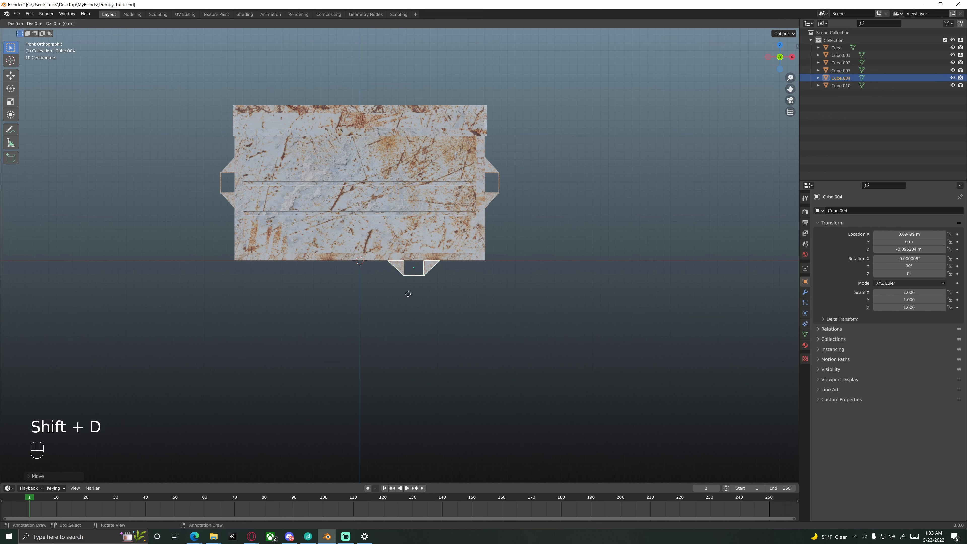
{"action": "key", "text": "s"}
{"action": "key", "text": "x"}
{"action": "key", "text": "minus"}
{"action": "key", "text": "1"}
{"action": "key", "text": "Return"}
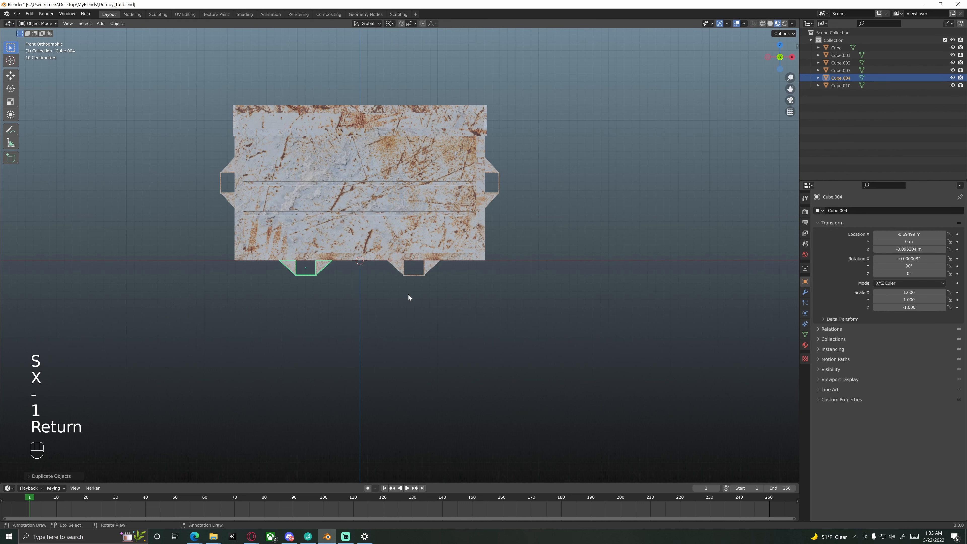
Select all four brackets, the corner trim and finally the dumpster body, and join them into one object.
{"action": "left_click", "coordinate": [390, 309]}
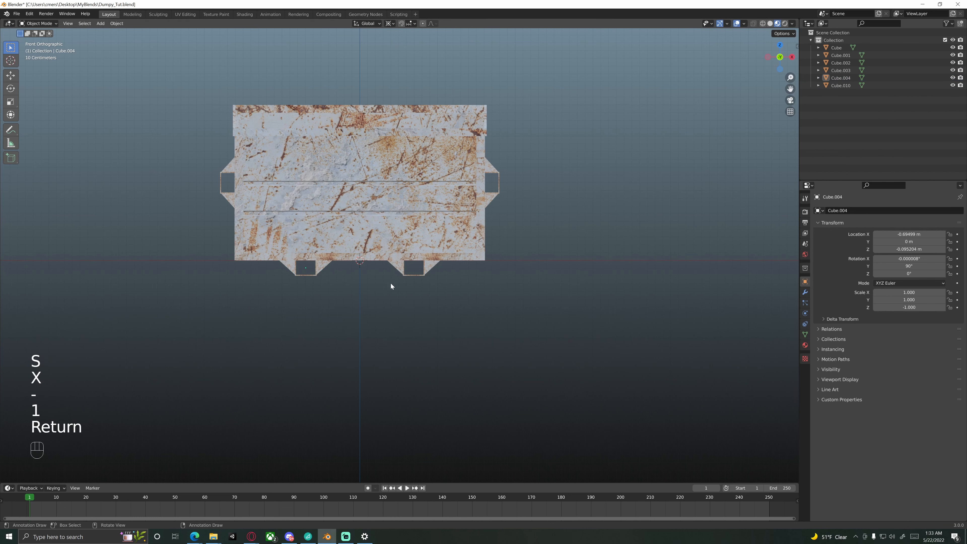
{"action": "middle_click_drag", "start_coordinate": [383, 301], "coordinate": [375, 235]}
{"action": "left_click", "coordinate": [356, 293]}
{"action": "scroll", "coordinate": [448, 231], "scroll_direction": "down", "scroll_amount": 4}
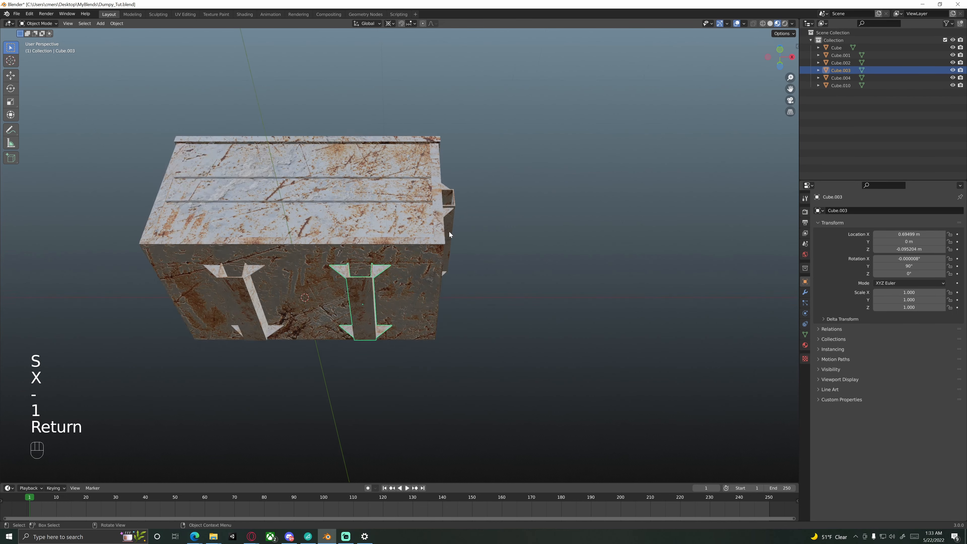
{"action": "left_click", "coordinate": [441, 233], "text": "shift"}
{"action": "left_click", "coordinate": [295, 290], "text": "shift"}
{"action": "middle_click_drag", "start_coordinate": [295, 290], "coordinate": [320, 296]}
{"action": "left_click", "coordinate": [218, 203], "text": "shift"}
{"action": "middle_click_drag", "start_coordinate": [301, 229], "coordinate": [267, 250]}
{"action": "left_click", "coordinate": [242, 247], "text": "shift"}
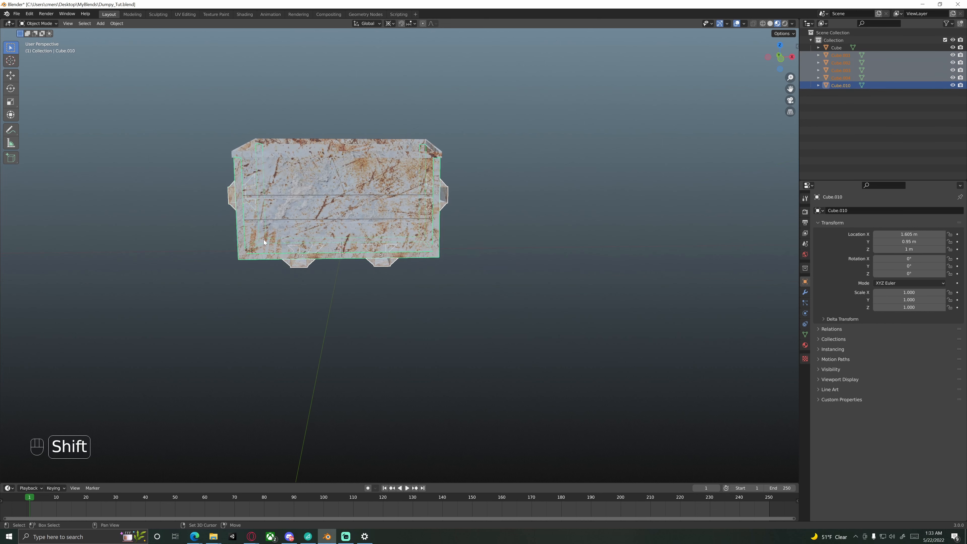
{"action": "left_click", "coordinate": [317, 198], "text": "shift"}
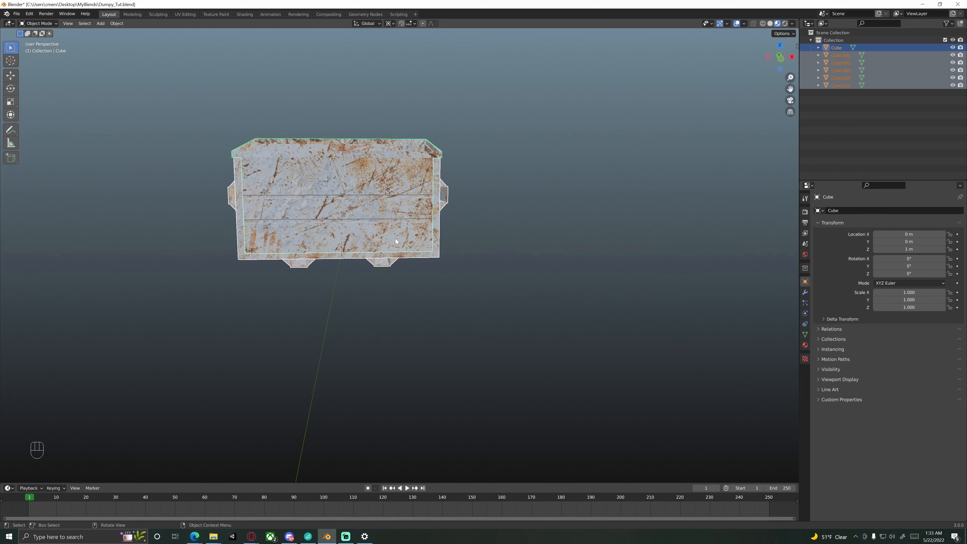
{"action": "key", "text": "ctrl"}
{"action": "key", "text": "ctrl+j"}
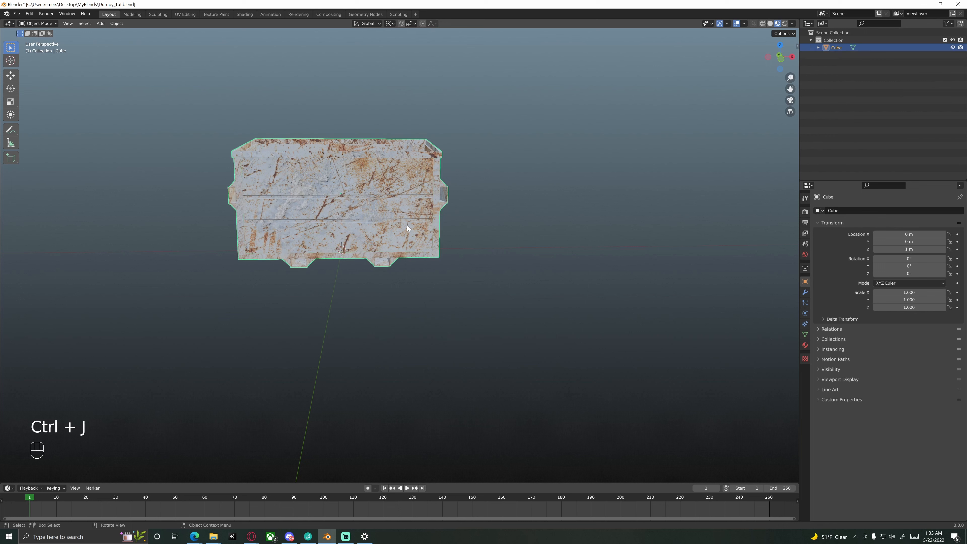
{"action": "scroll", "coordinate": [432, 223], "scroll_direction": "down", "scroll_amount": 4}
{"action": "key", "text": "g"}
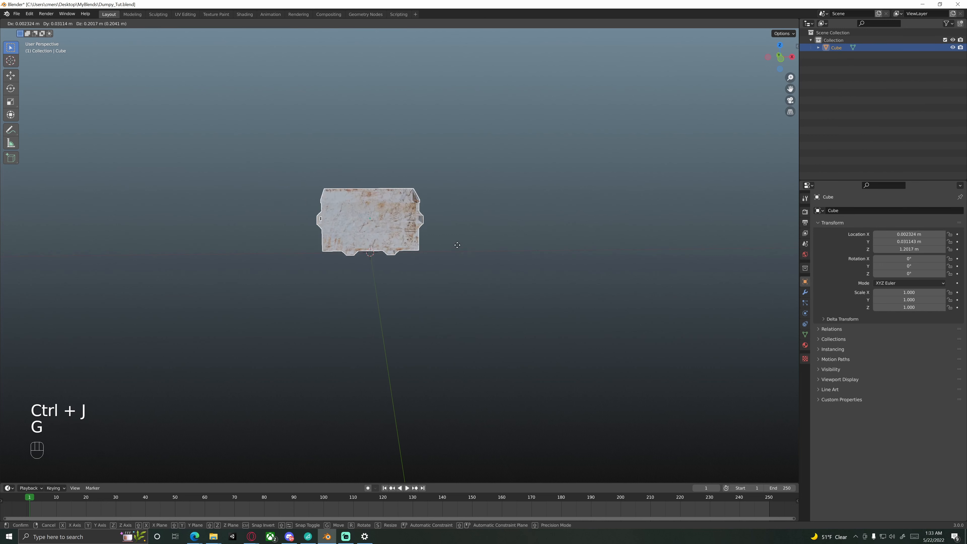
{"action": "right_click", "coordinate": [435, 195]}
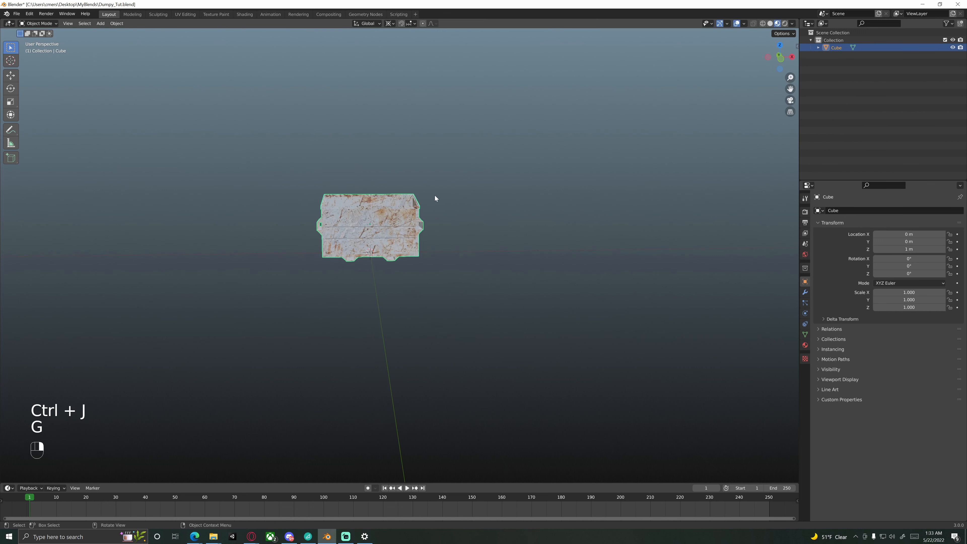
Rename the joined dumpster object, entering a name that begins with Dumpster_Bo.
{"action": "double_click", "coordinate": [837, 48]}
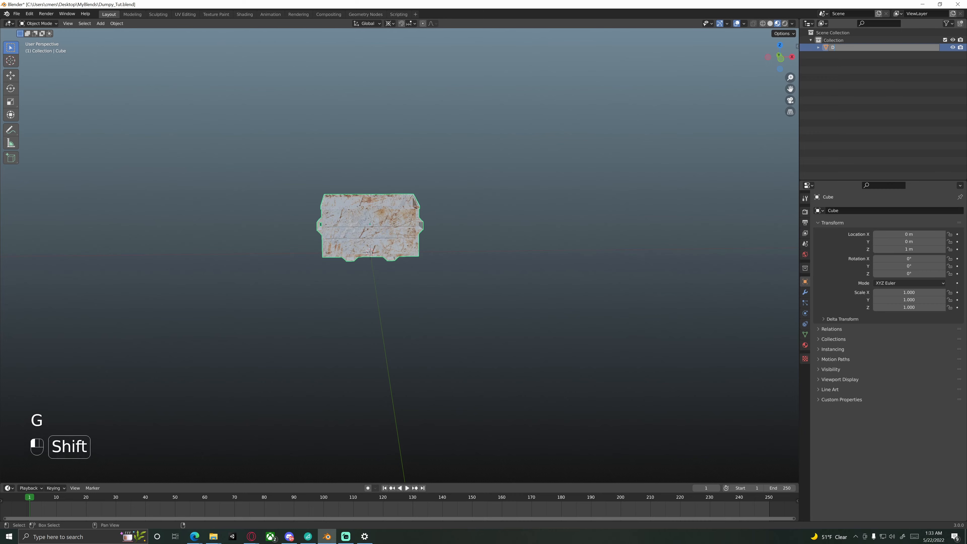
{"action": "type", "text": "Dumpster_Bo"}
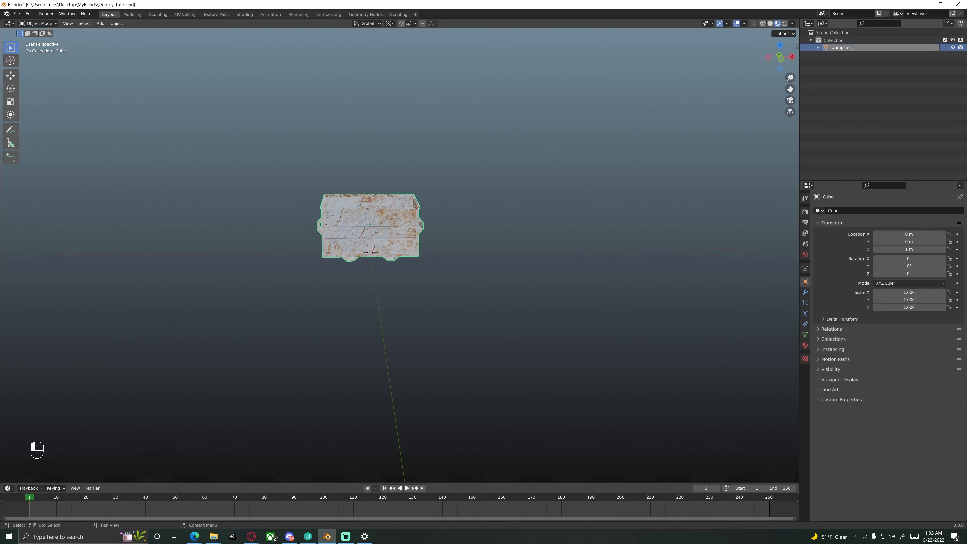